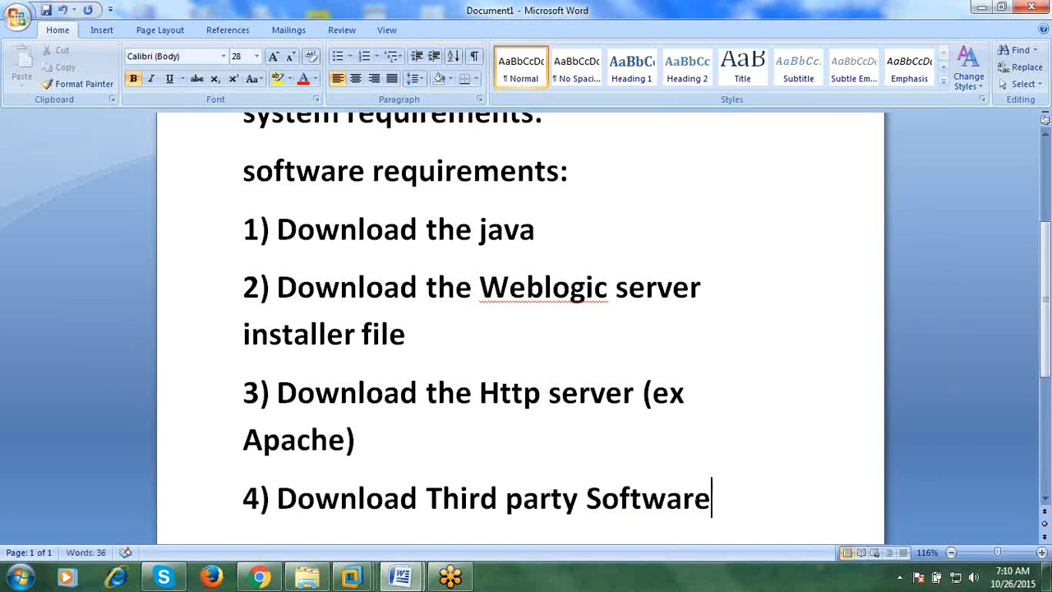
- Complete item 4 as 'Download Third party Softwares (MQ) if require' and start a new paragraph
type("s")
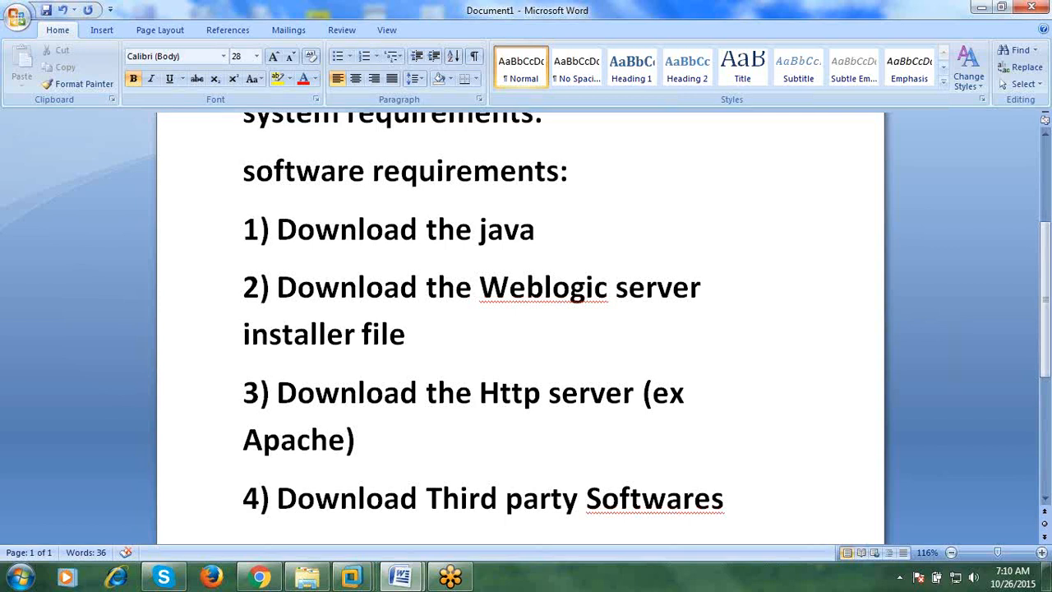
type("(MQ")
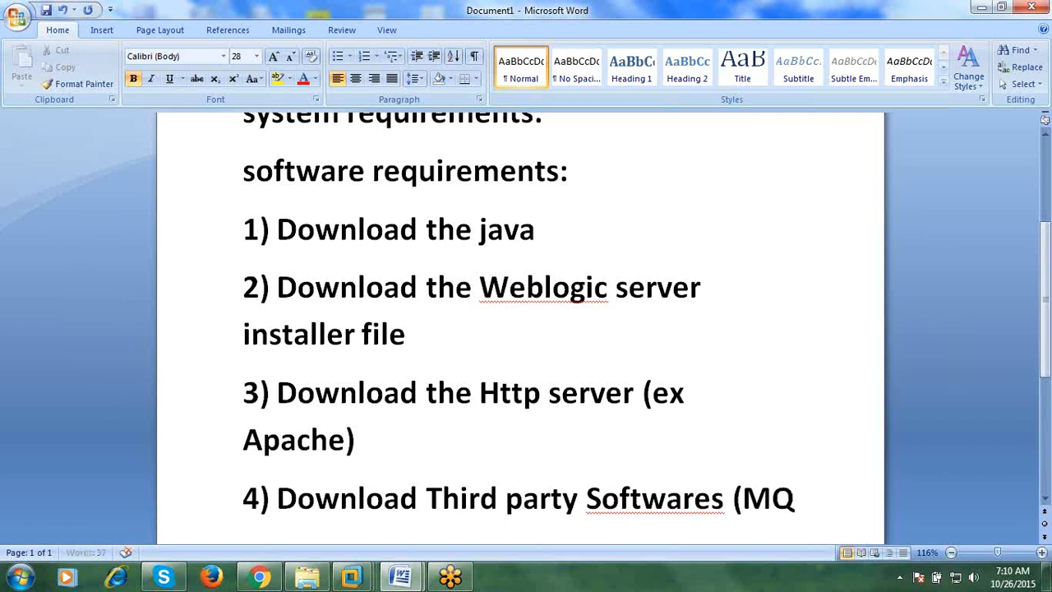
type(",")
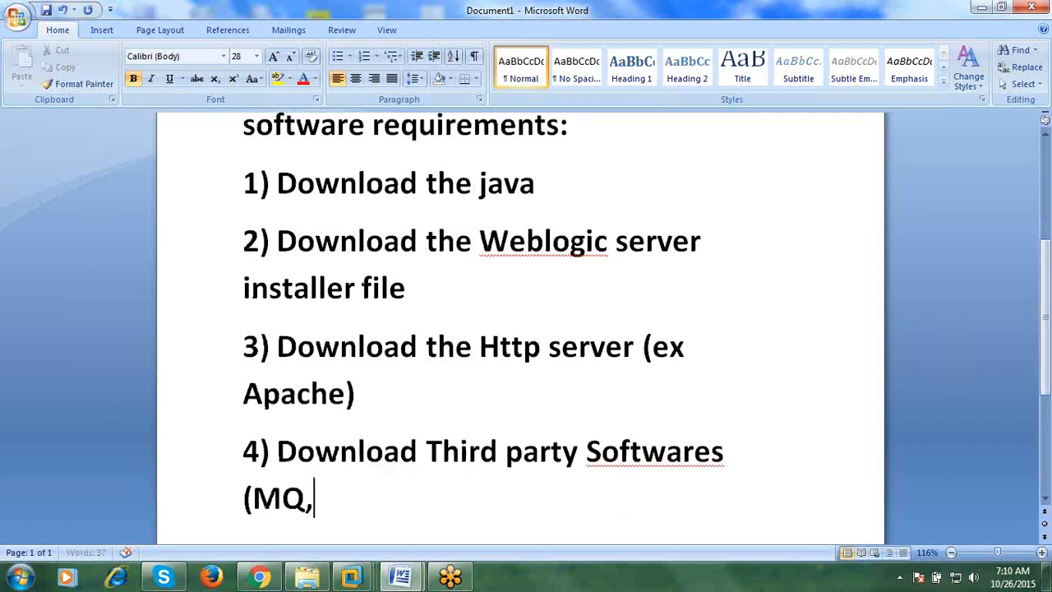
key("BackSpace")
type(") if ")
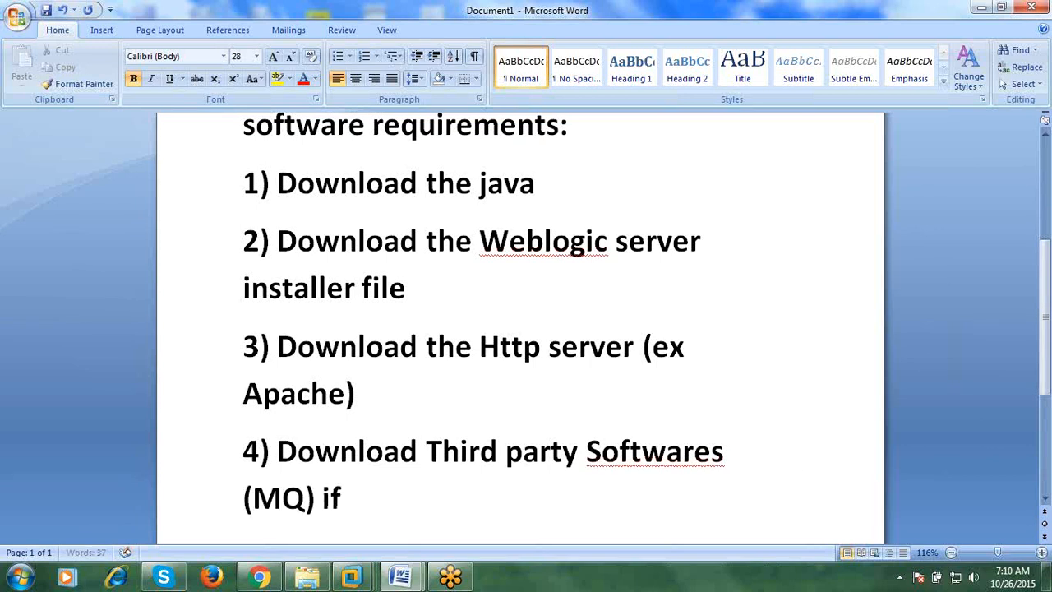
type("require")
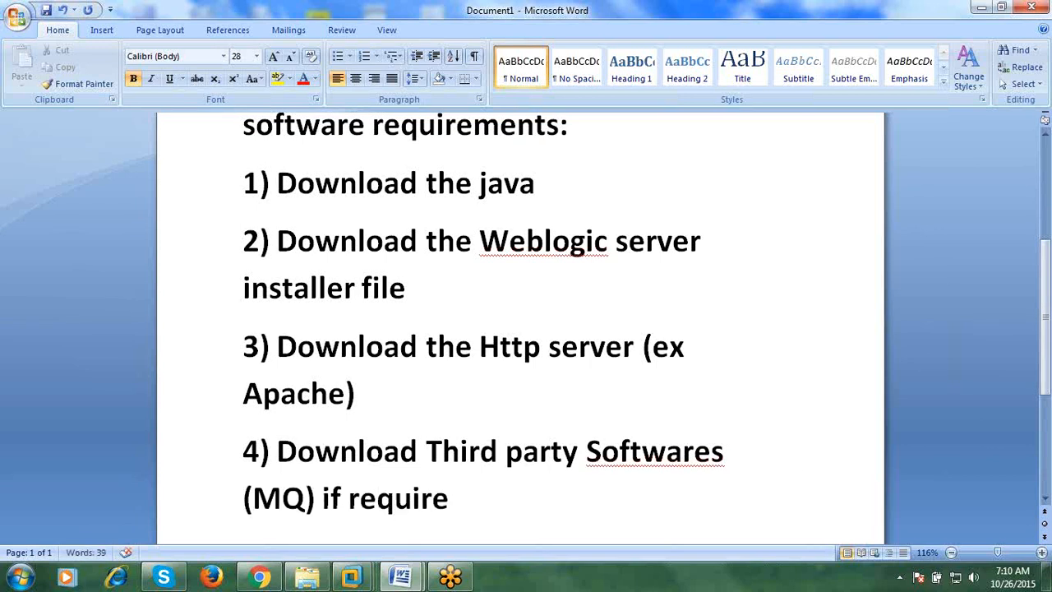
scroll(674, 446, "up", 1)
scroll(674, 446, "down", 4)
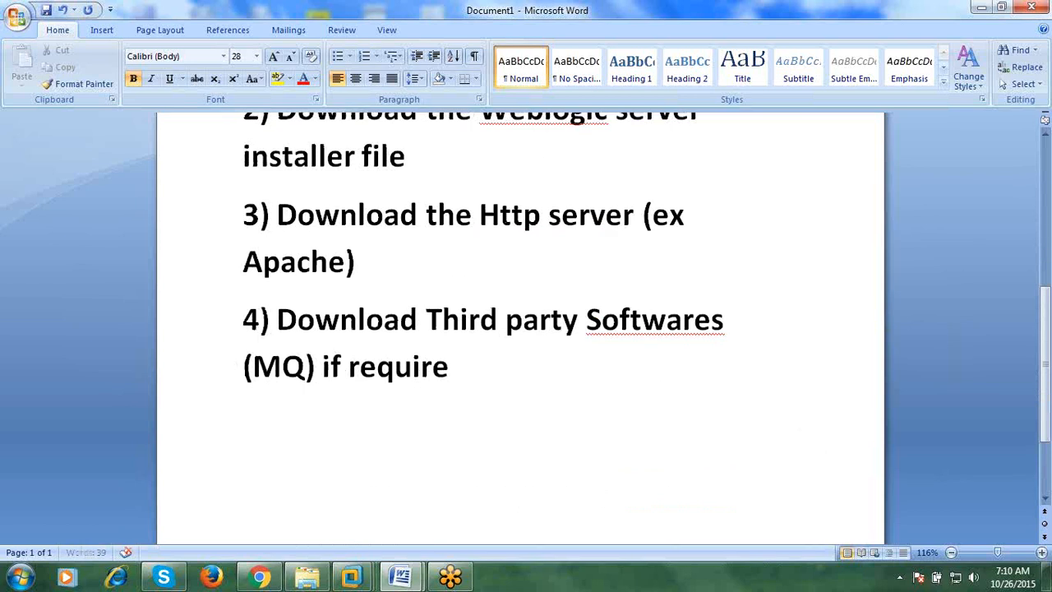
key("Return")
- Type the 'hardware requirements:' heading with '1) RAM: 1GB (2GB)' beneath it
type("hard")
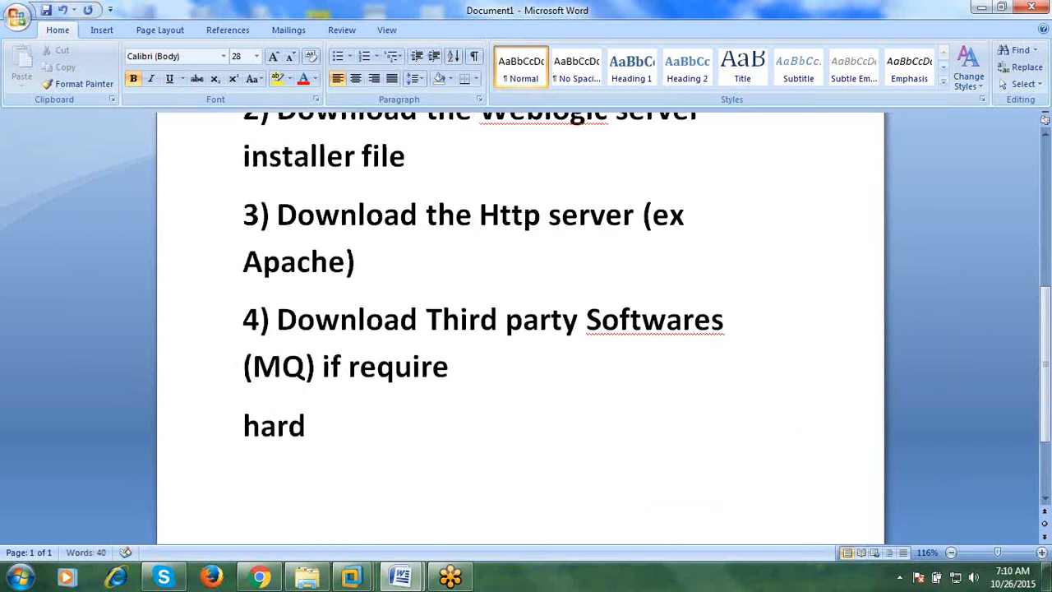
type("ware requ")
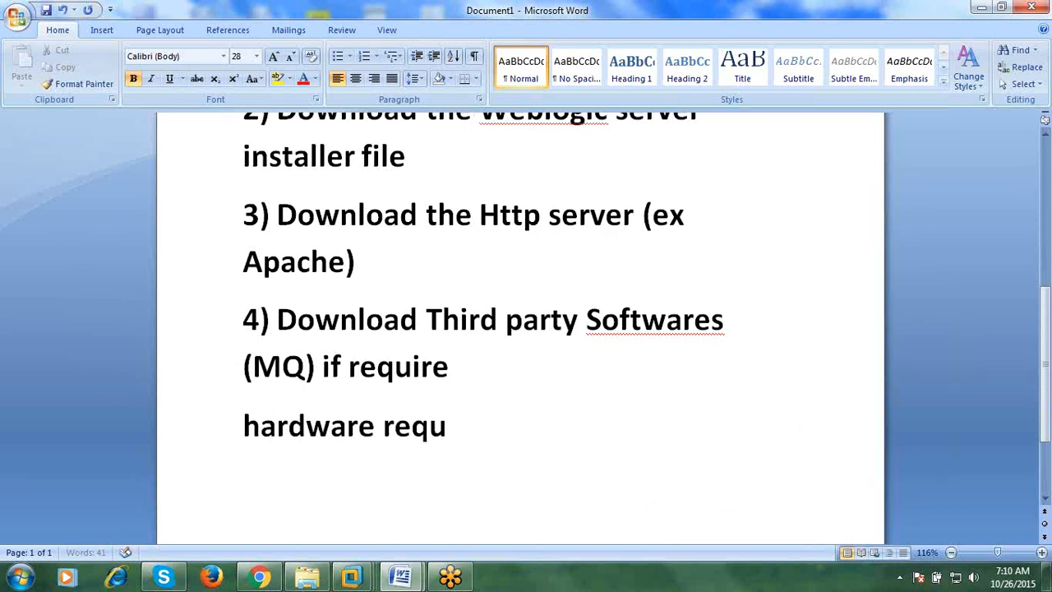
type("irements:")
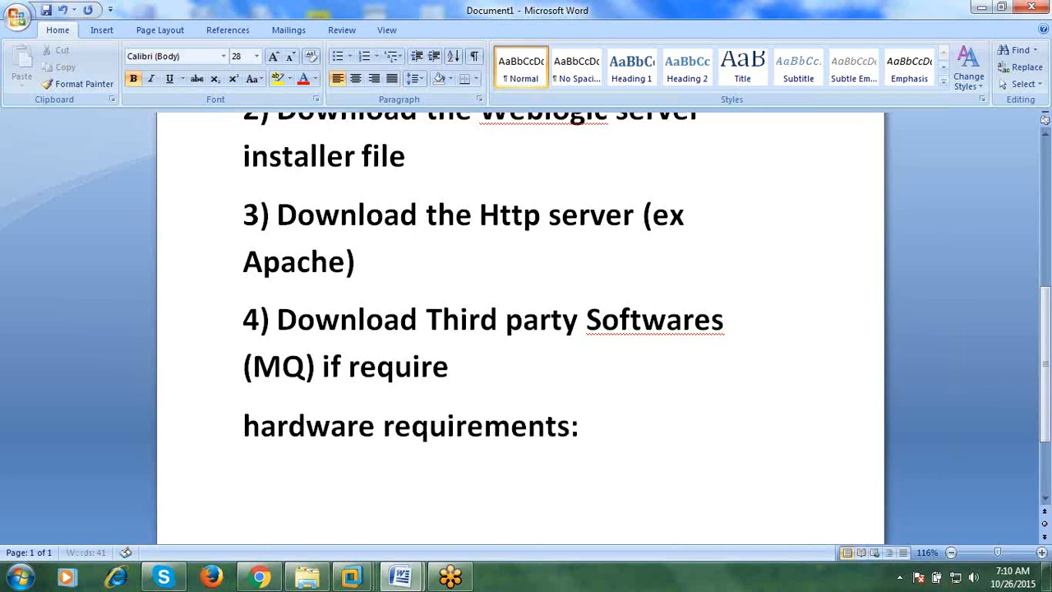
key("Return")
type("1) R")
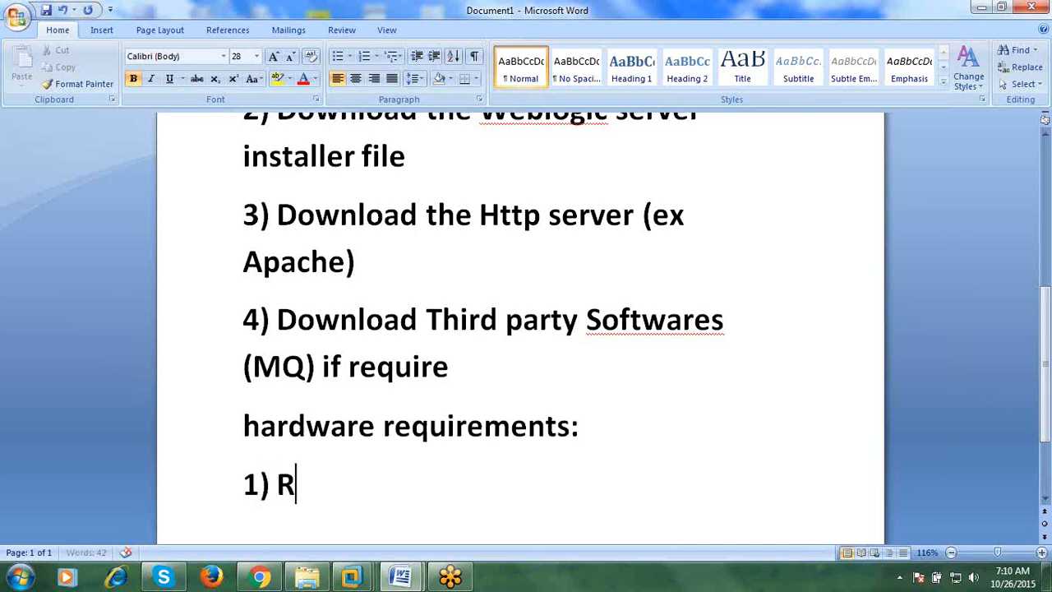
type("AM: 1")
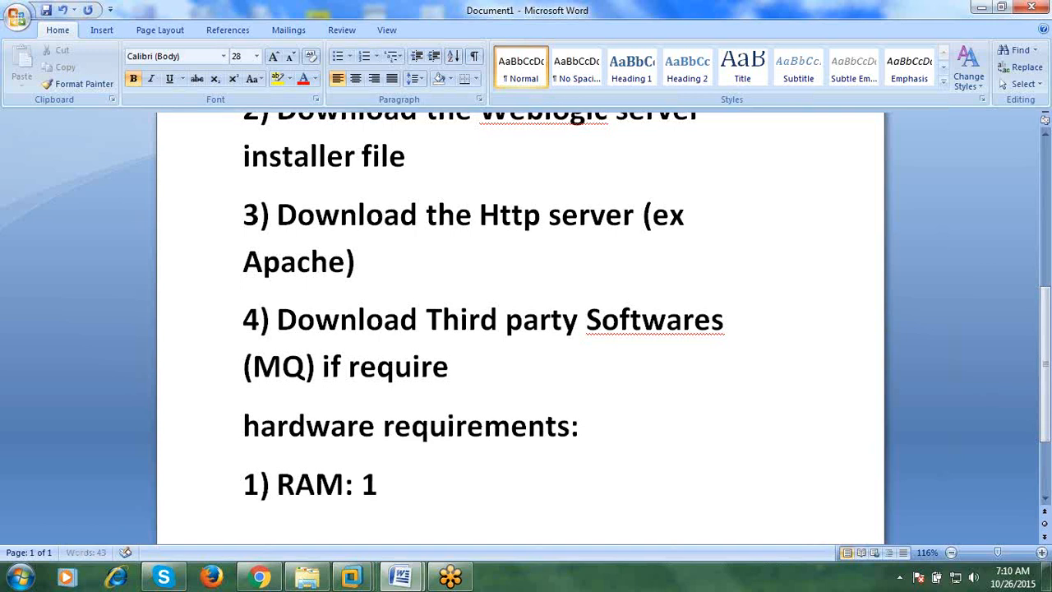
type("GB ")
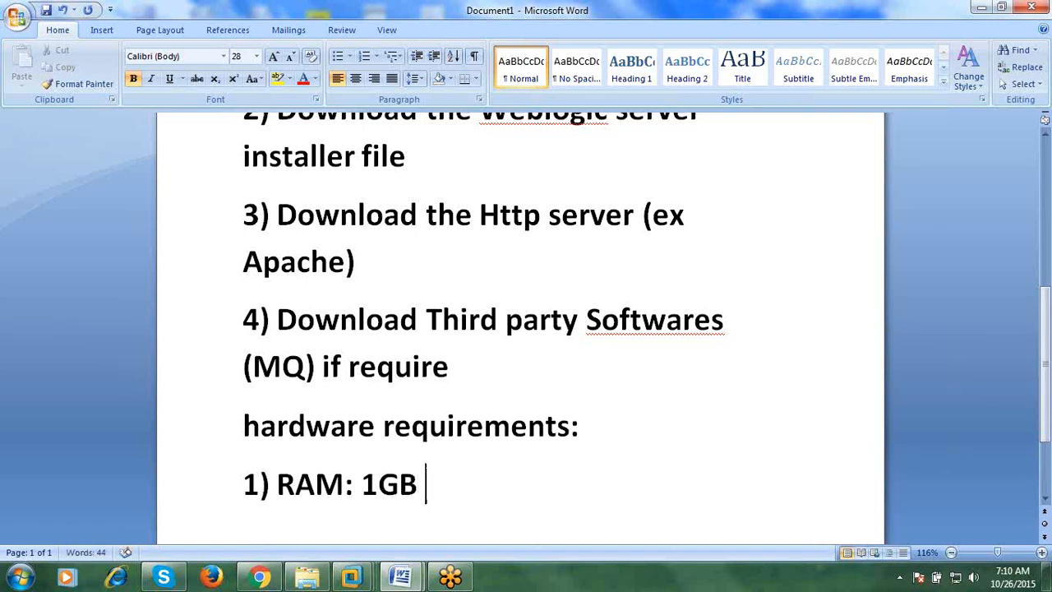
type("(2")
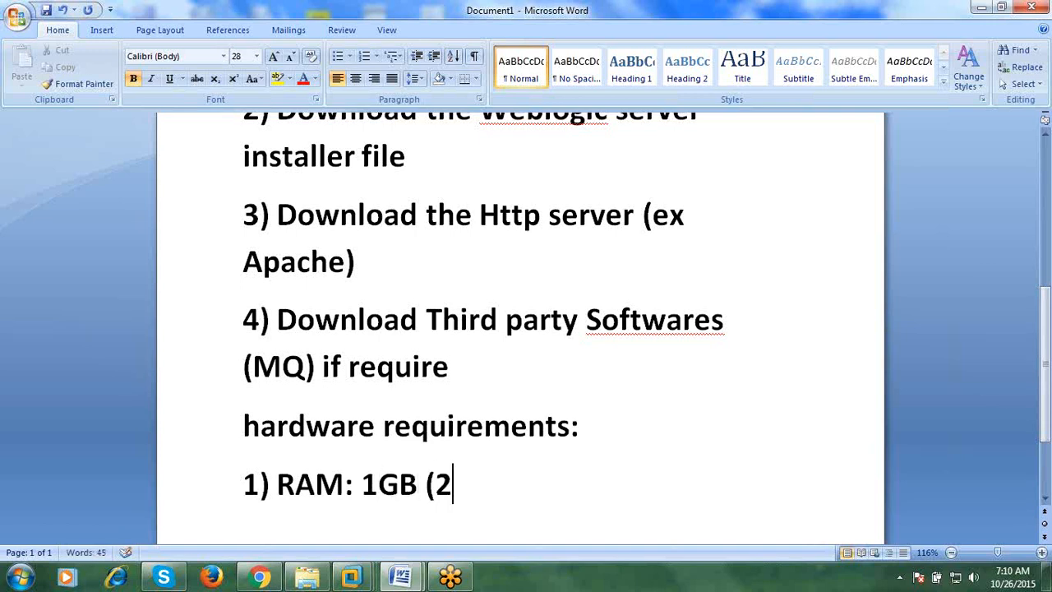
type("GB)")
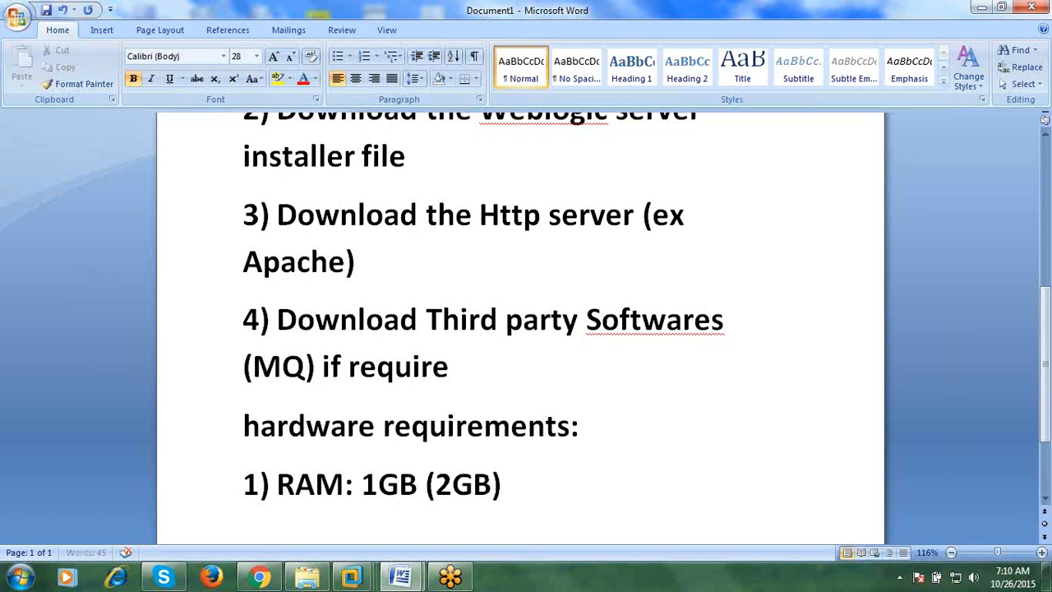
key("Return")
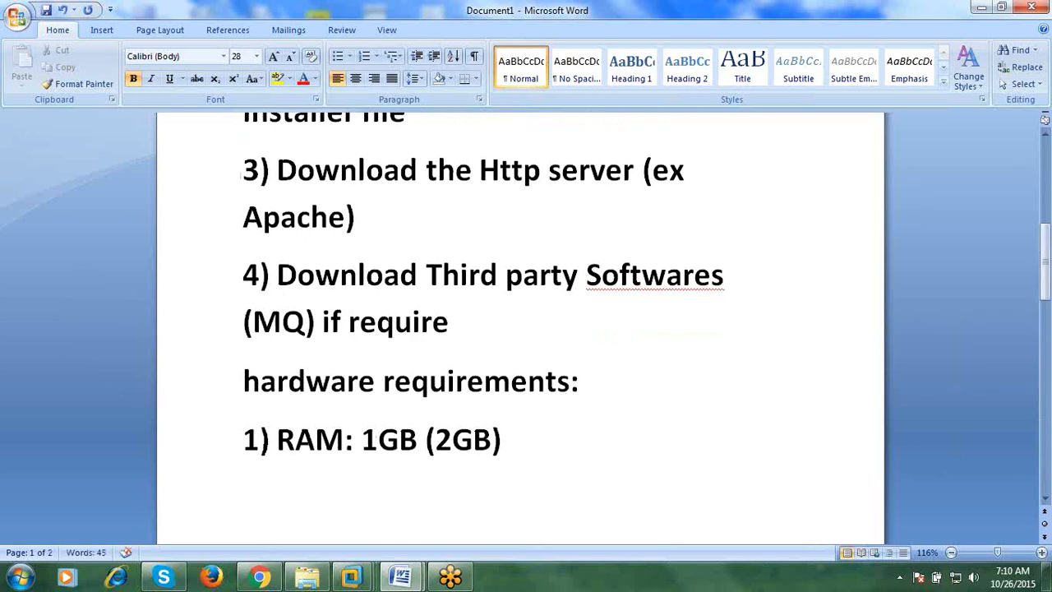
- Add the line 'Processor: 1GHZ Cpu' below the RAM item
type("Proicesse")
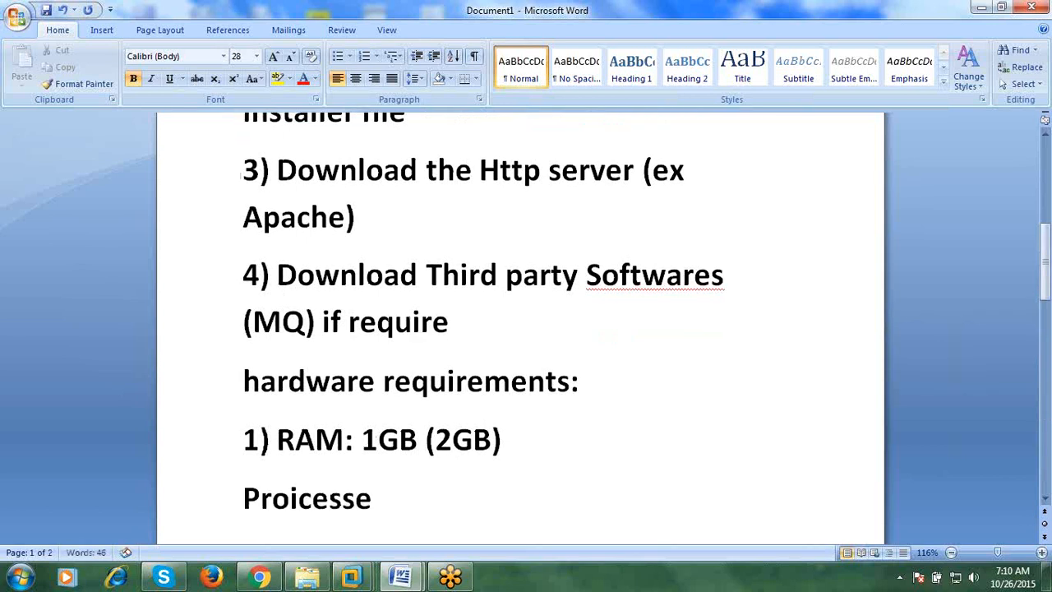
key("BackSpace")
key("BackSpace")
key("BackSpace")
key("BackSpace")
key("BackSpace")
key("BackSpace")
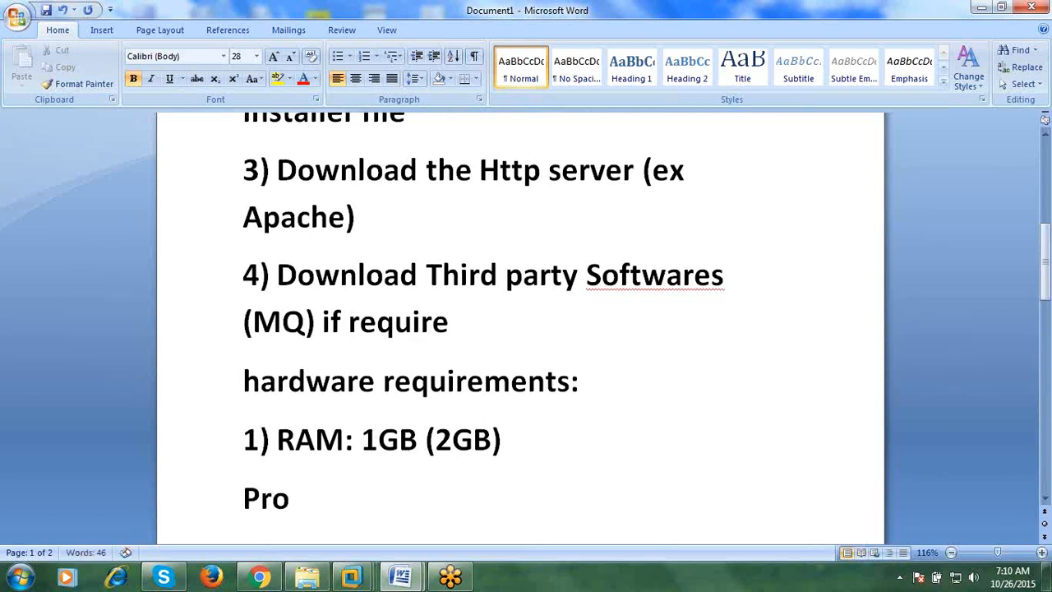
type("cessor")
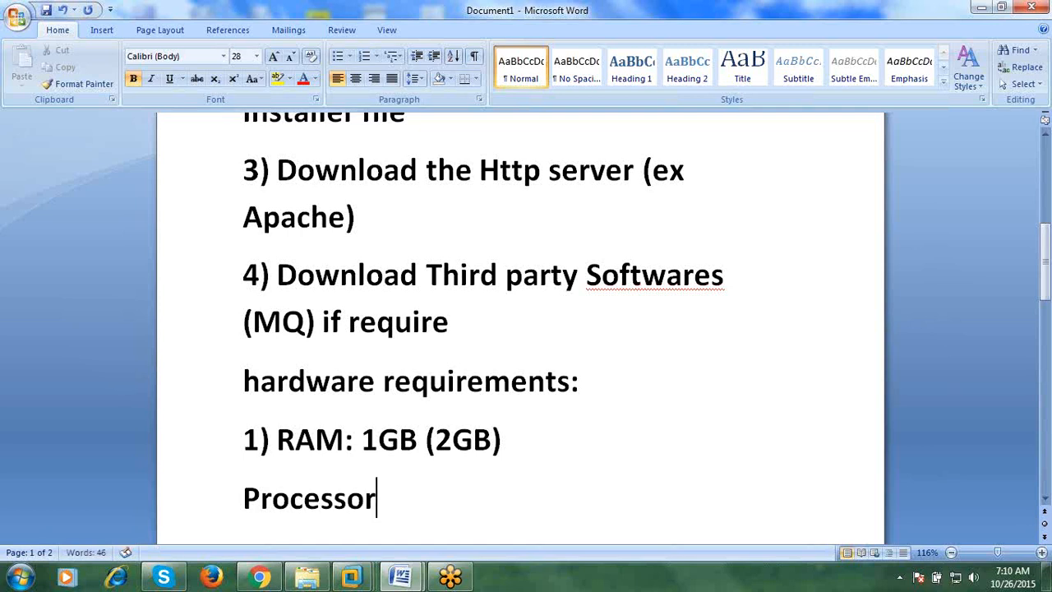
type(": 1G")
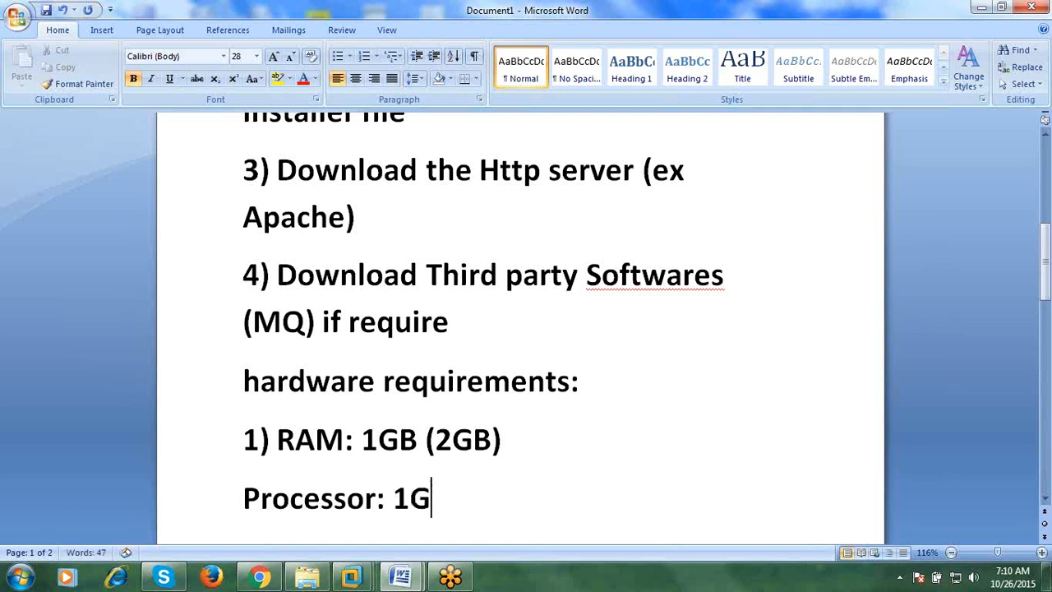
type("HZ")
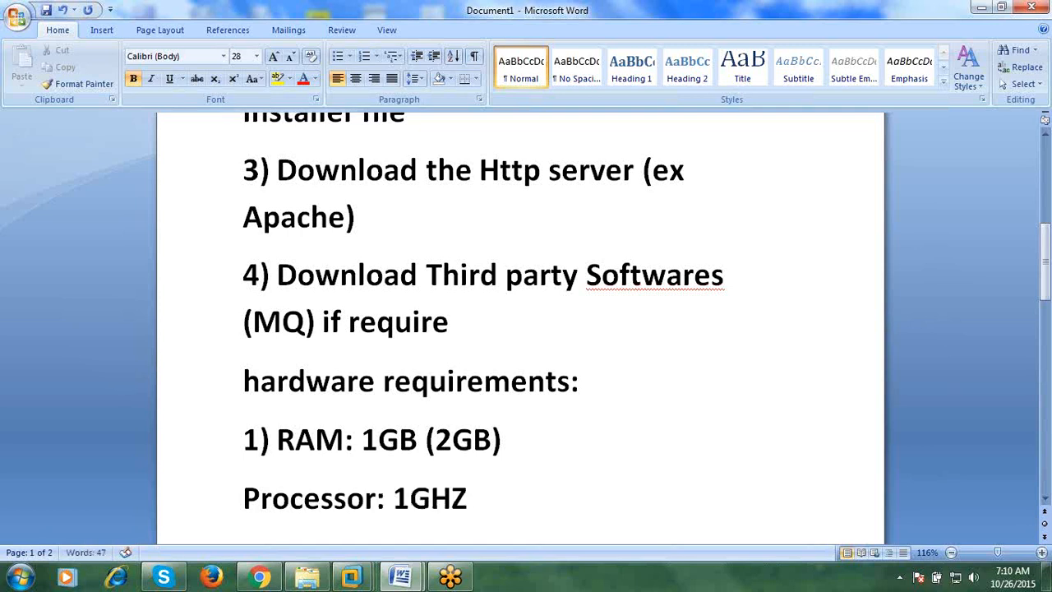
type(" Cput")
key("BackSpace")
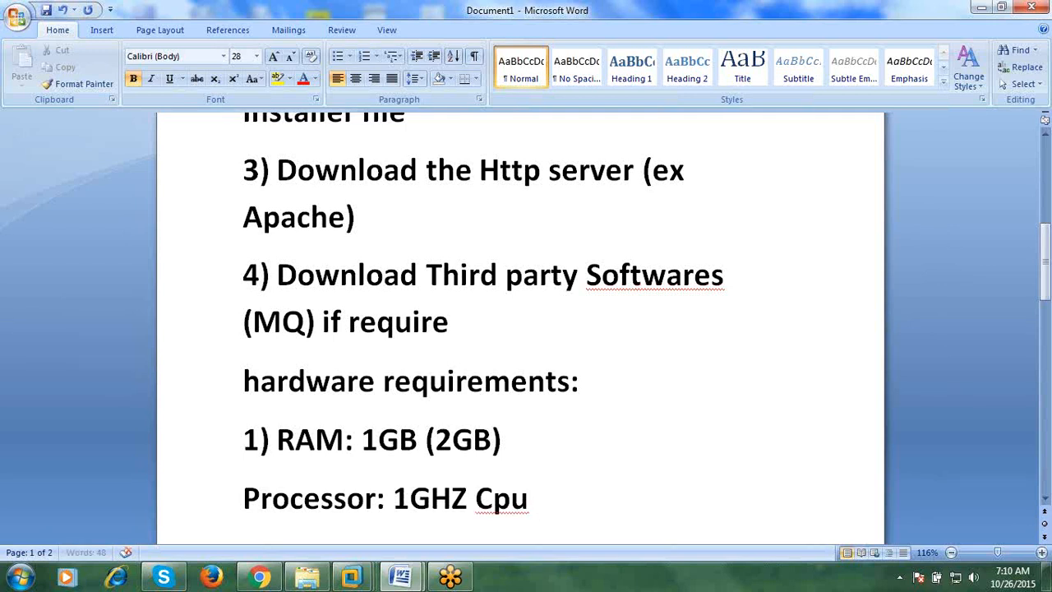
key("Return")
key("Up")
key("Up")
key("Down")
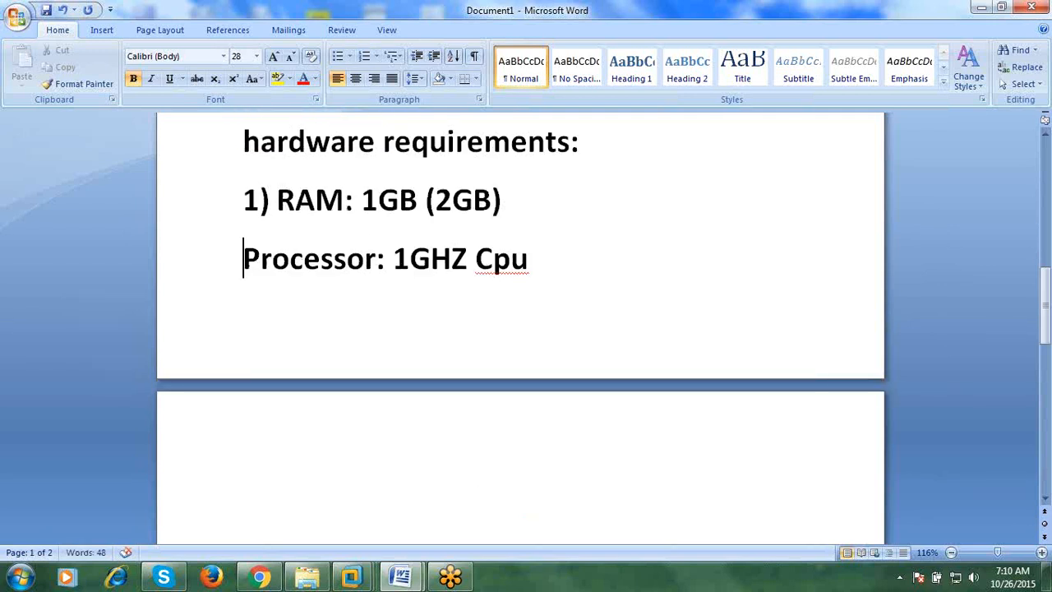
- Number the processor line '2)' and add '3)HDD : 3.5GB (20gb)' on the next line
type("2)")
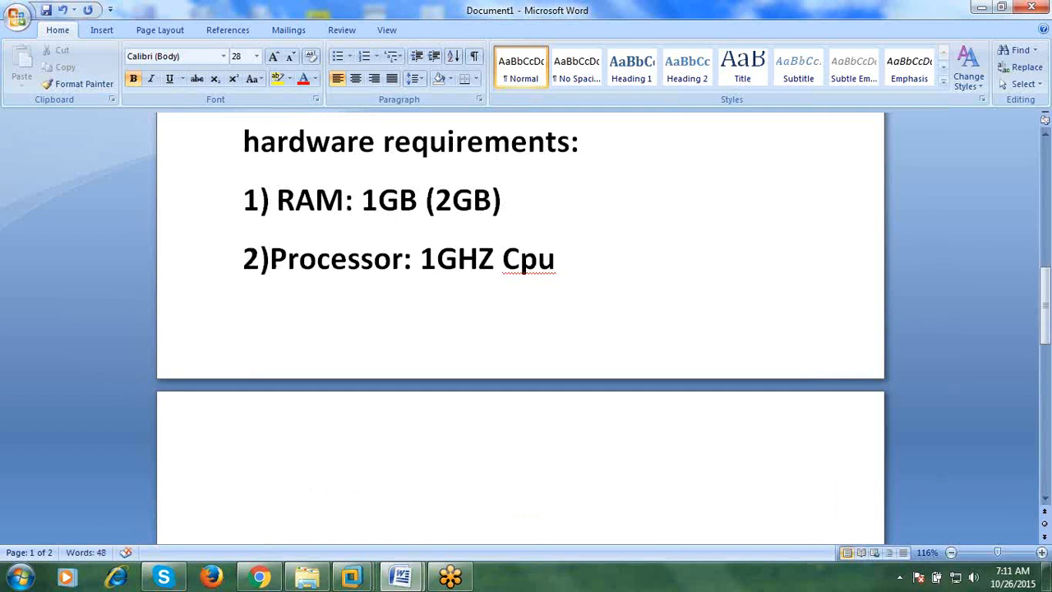
key("Down")
type("30-")
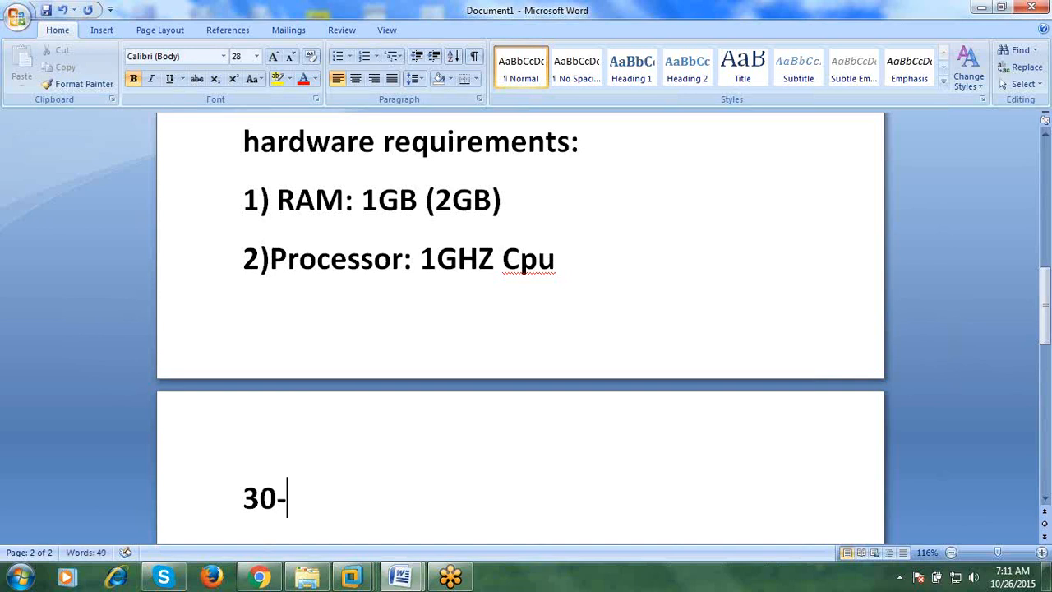
key("BackSpace")
key("BackSpace")
type(")")
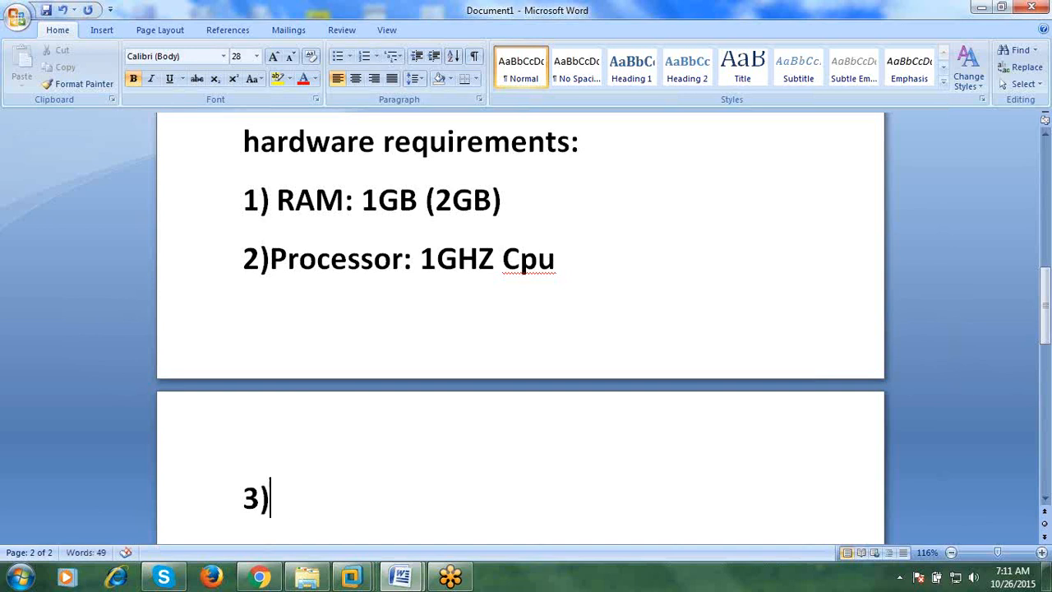
type("HDD")
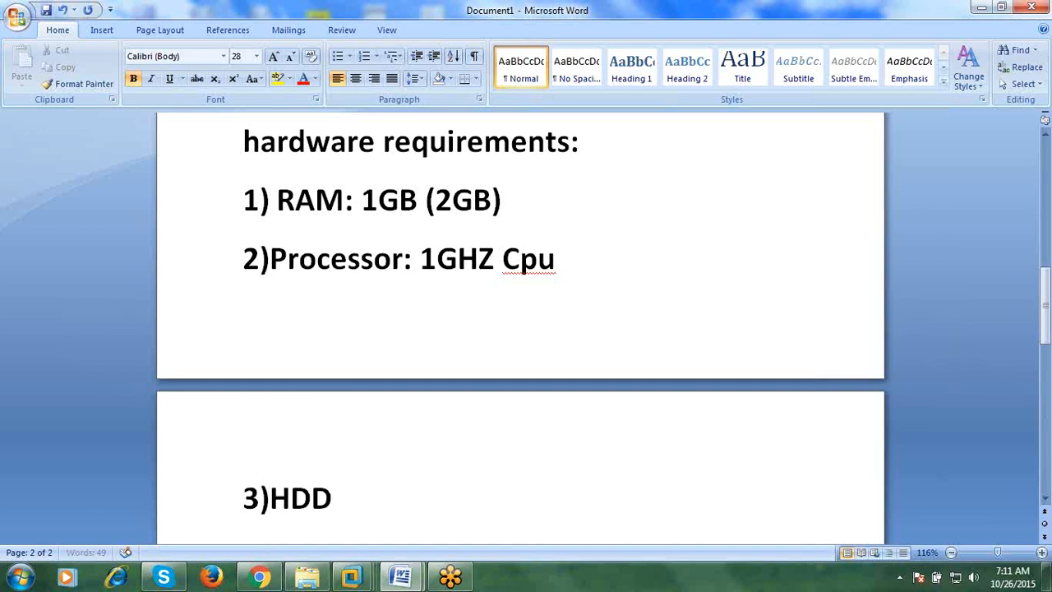
type(" : 3.5")
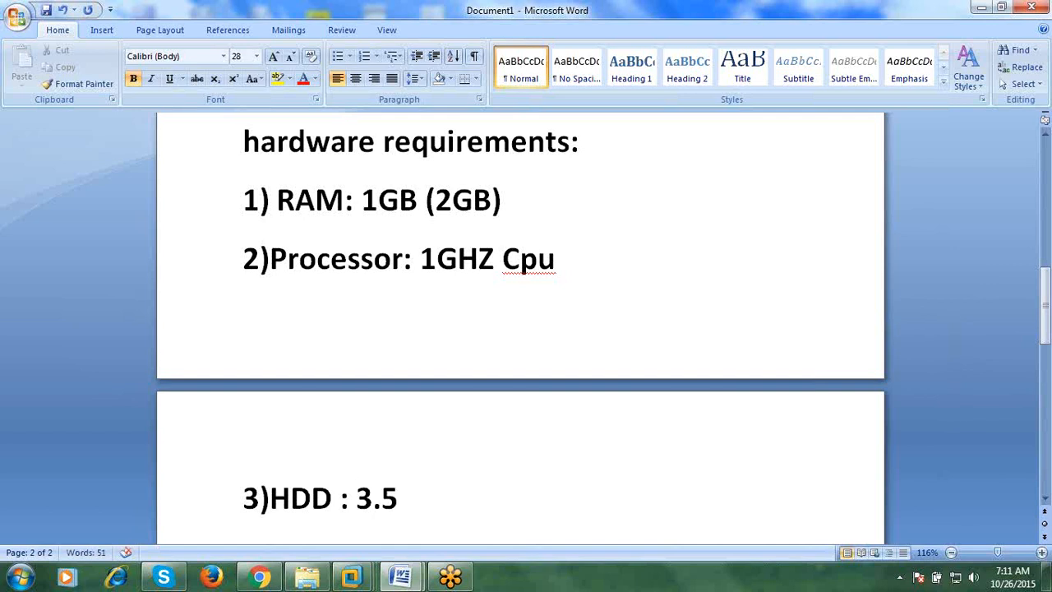
type("GB ")
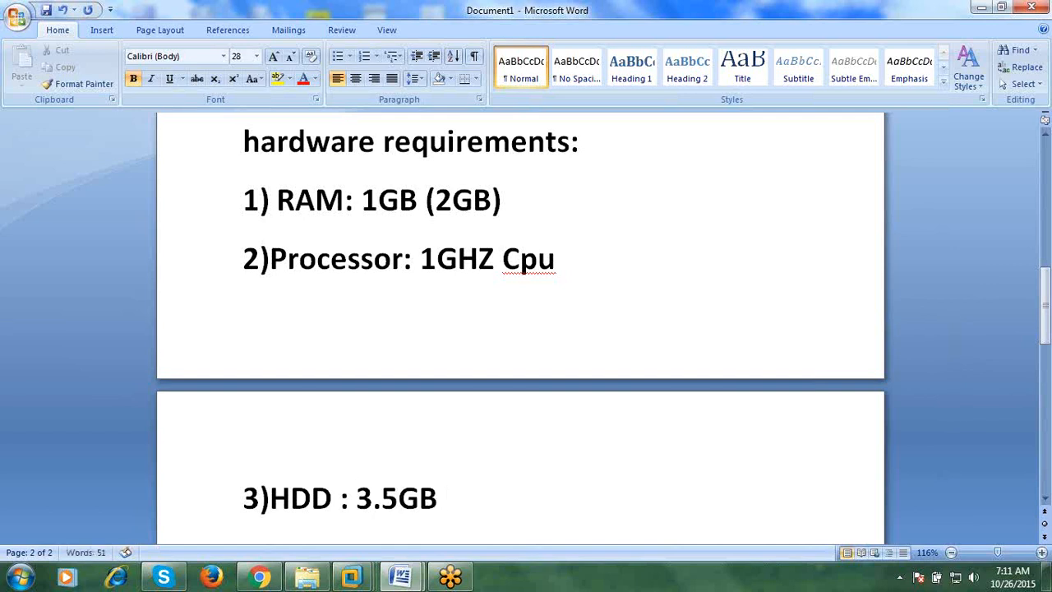
type("(@)GB")
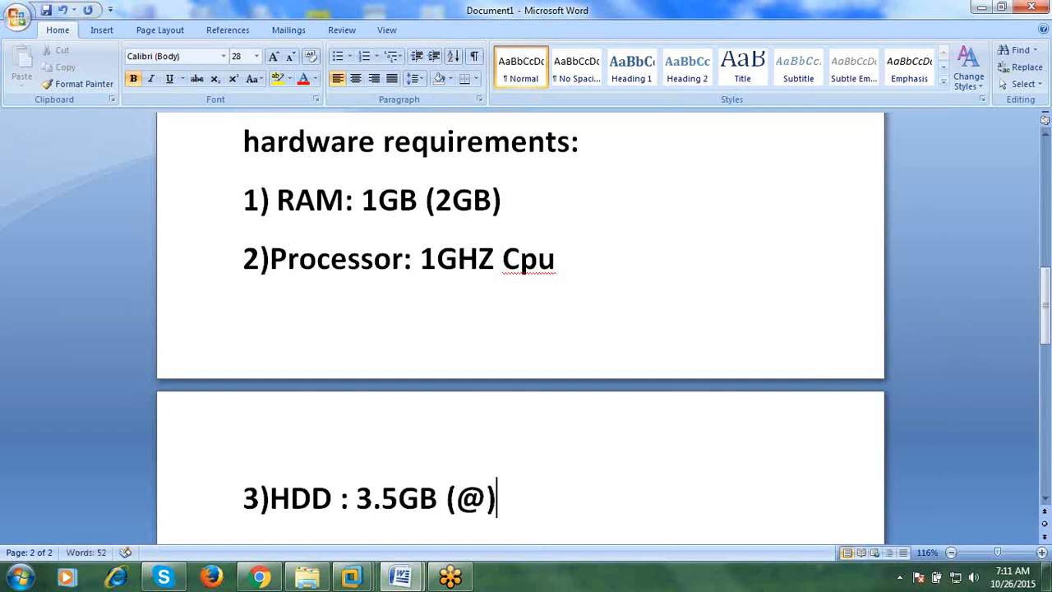
key("BackSpace")
key("BackSpace")
key("BackSpace")
key("BackSpace")
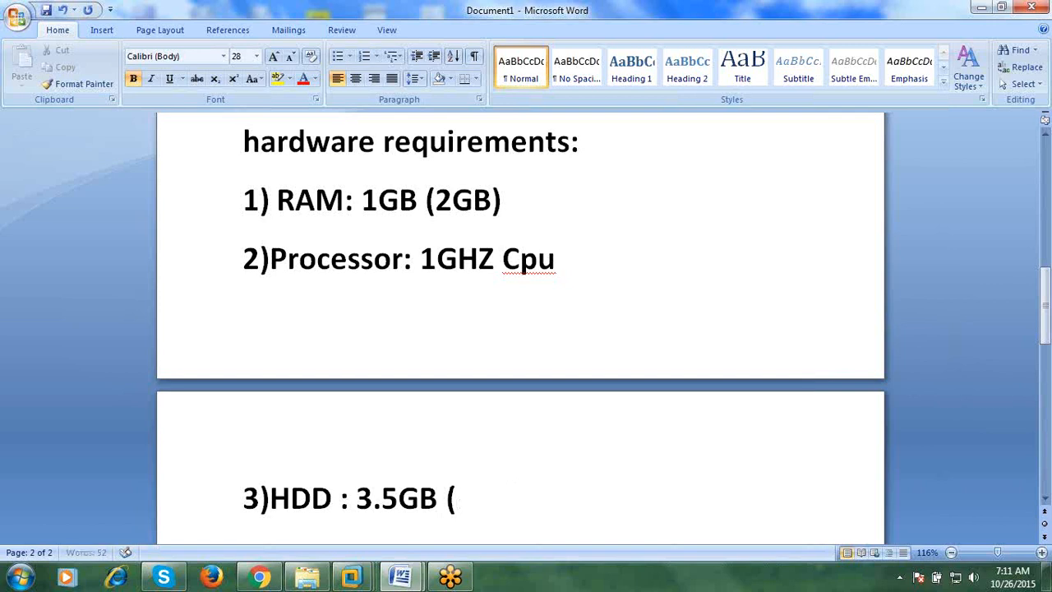
type("20g")
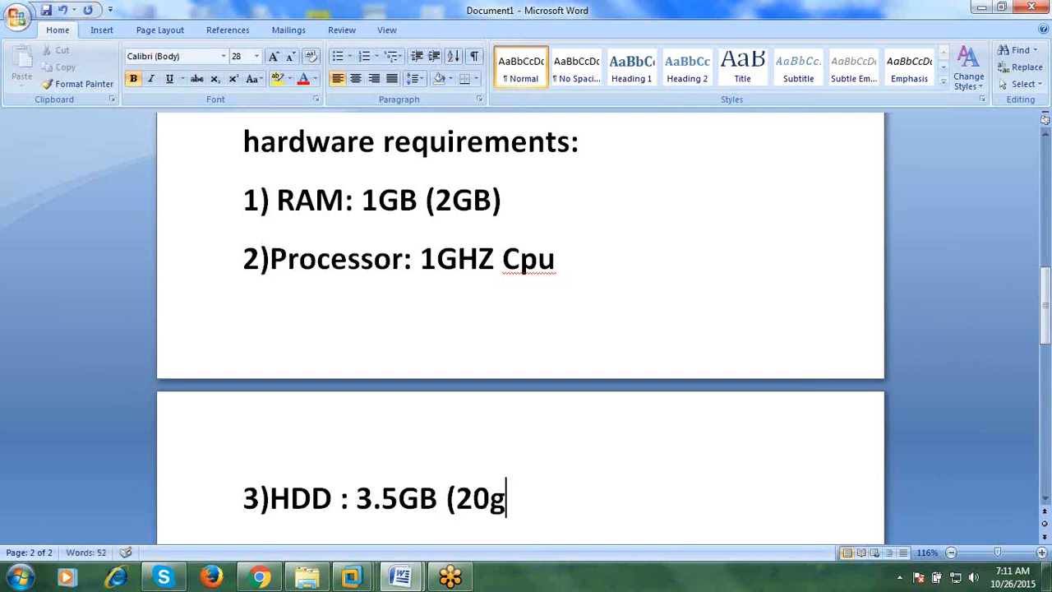
type("b)")
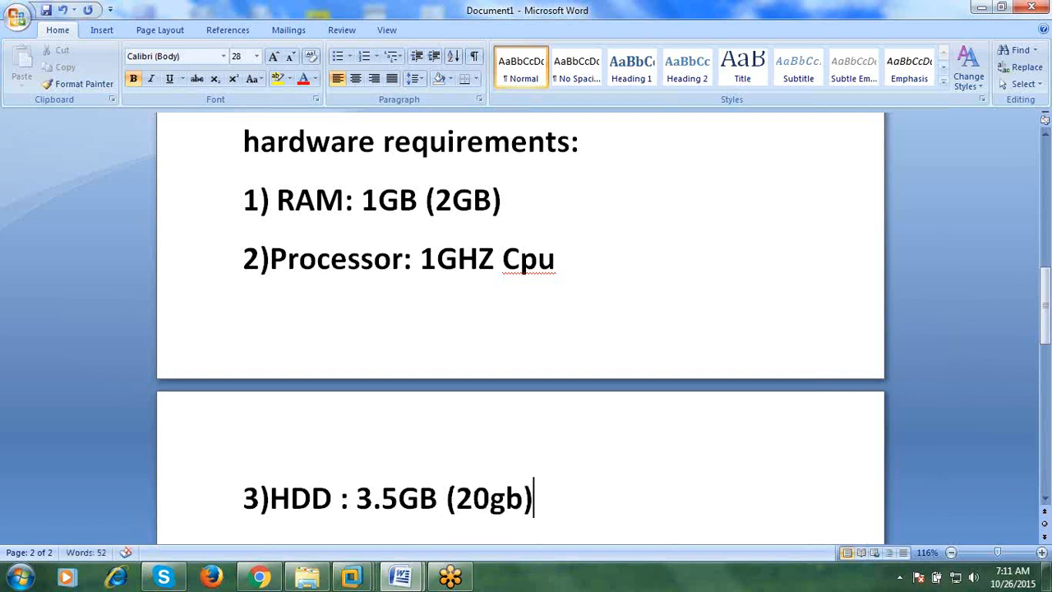
key("Return")
- Add item '4)TMP: 250MB' to the hardware list
type("4")
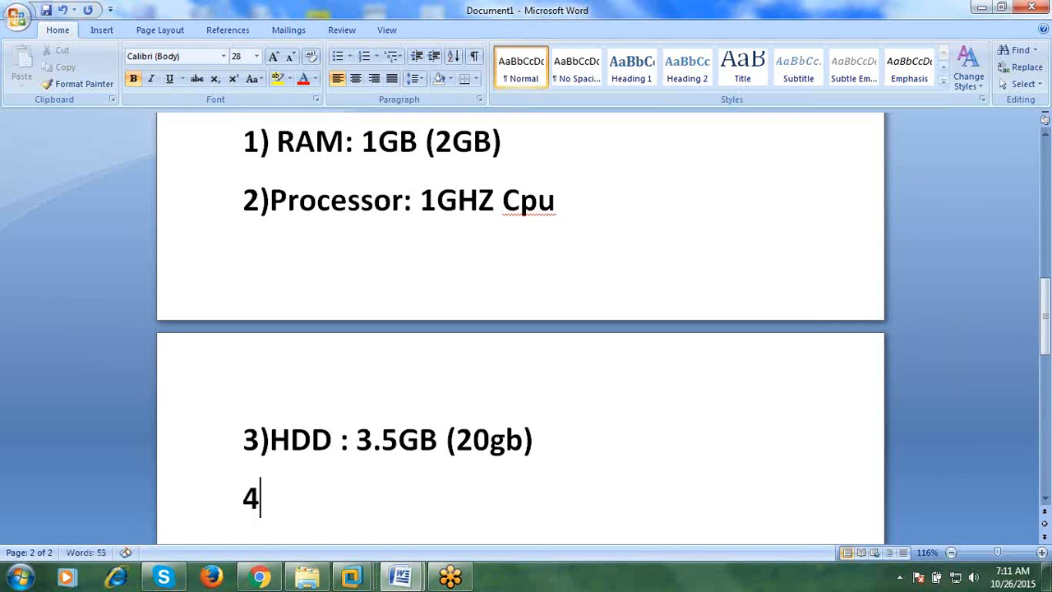
type(")TMP")
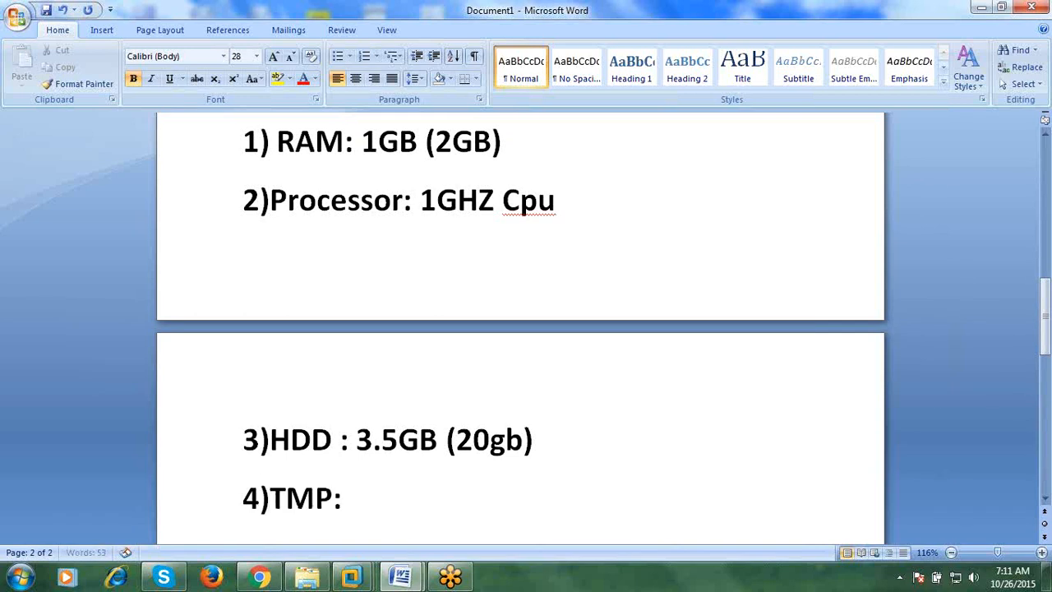
type(": 250mp")
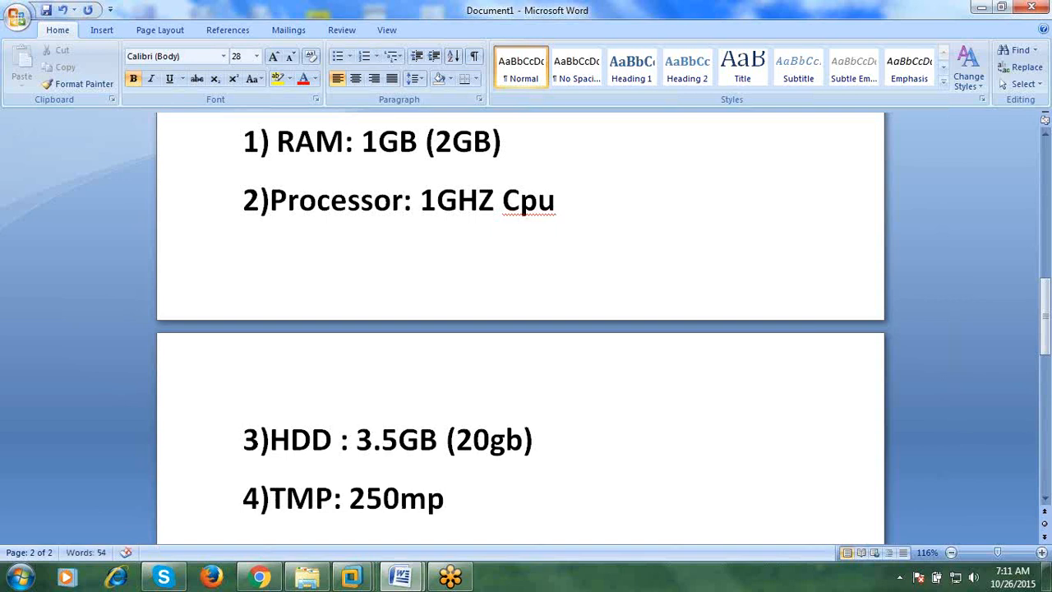
key("BackSpace")
key("BackSpace")
type("MB")
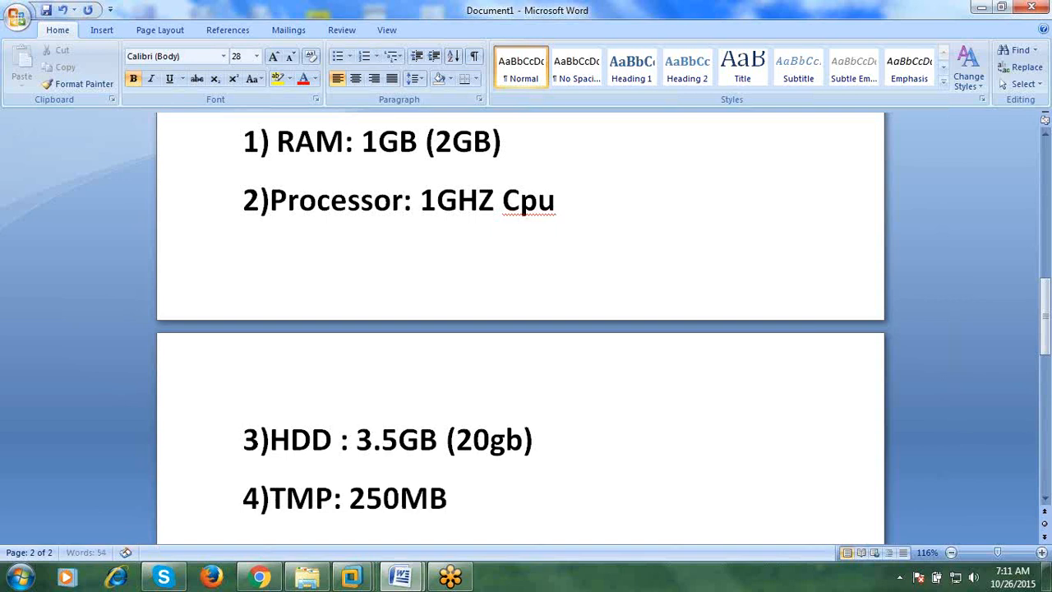
scroll(525, 206, "down", 1)
- Begin item 5 as 'Color bit deapth : 8 bit colors or 256 co'
type("5)")
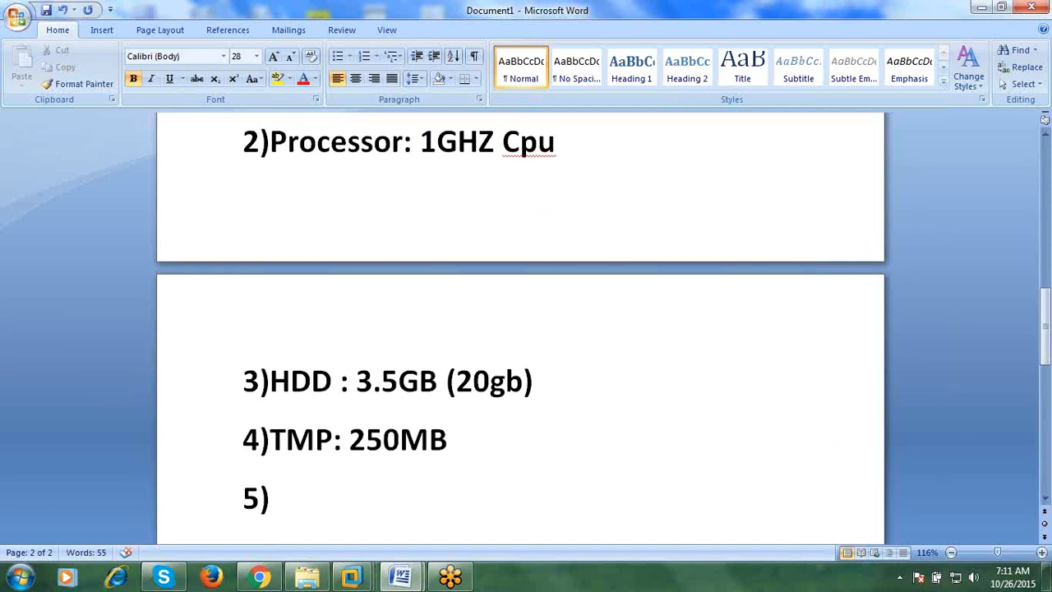
type("Colo")
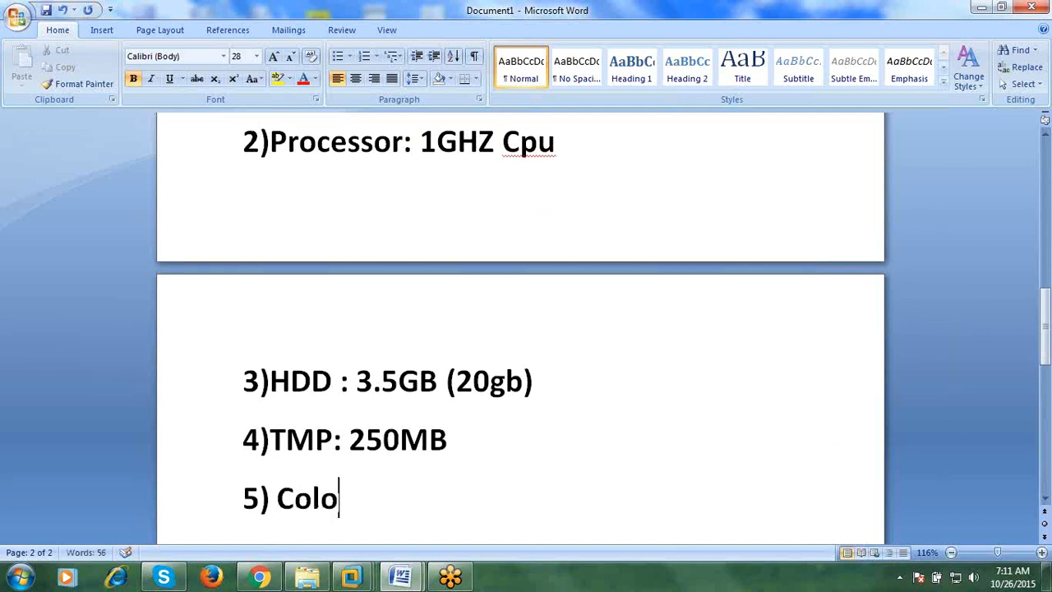
type("r bit d")
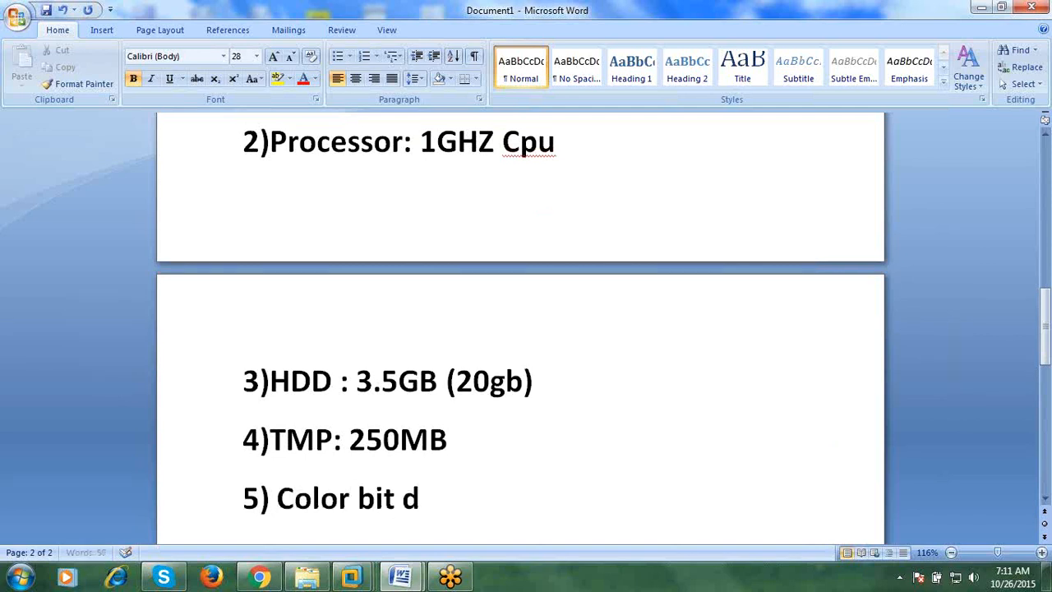
type("eapth ")
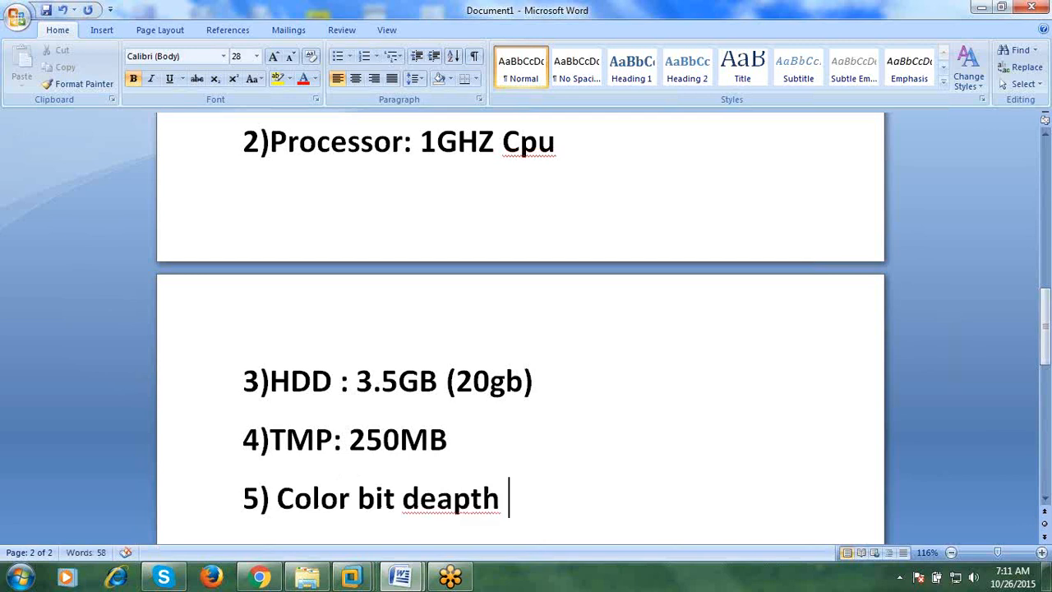
type(": 8 bit c")
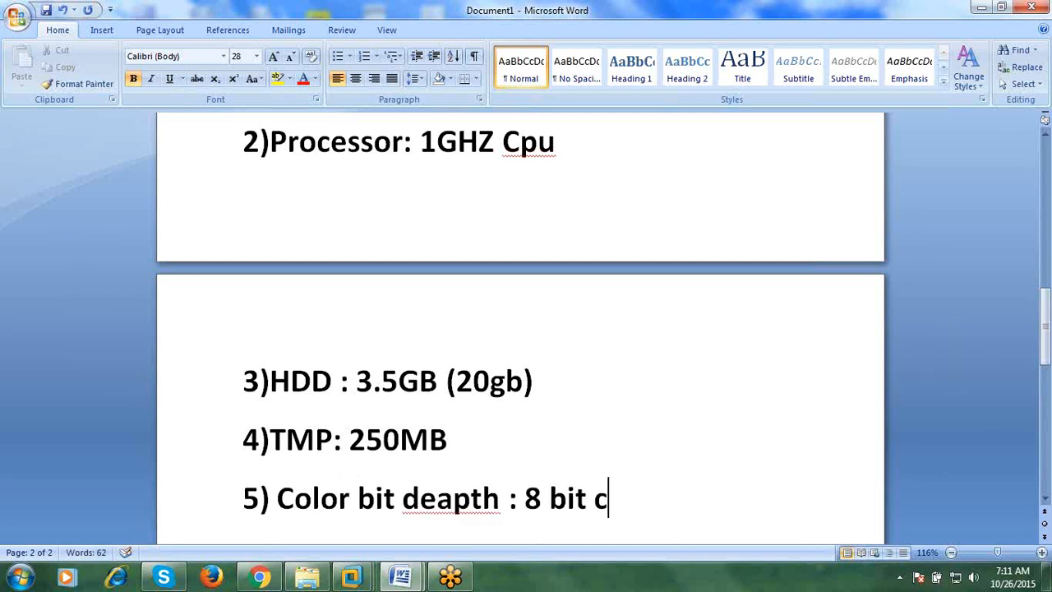
type("olors")
type(" or ")
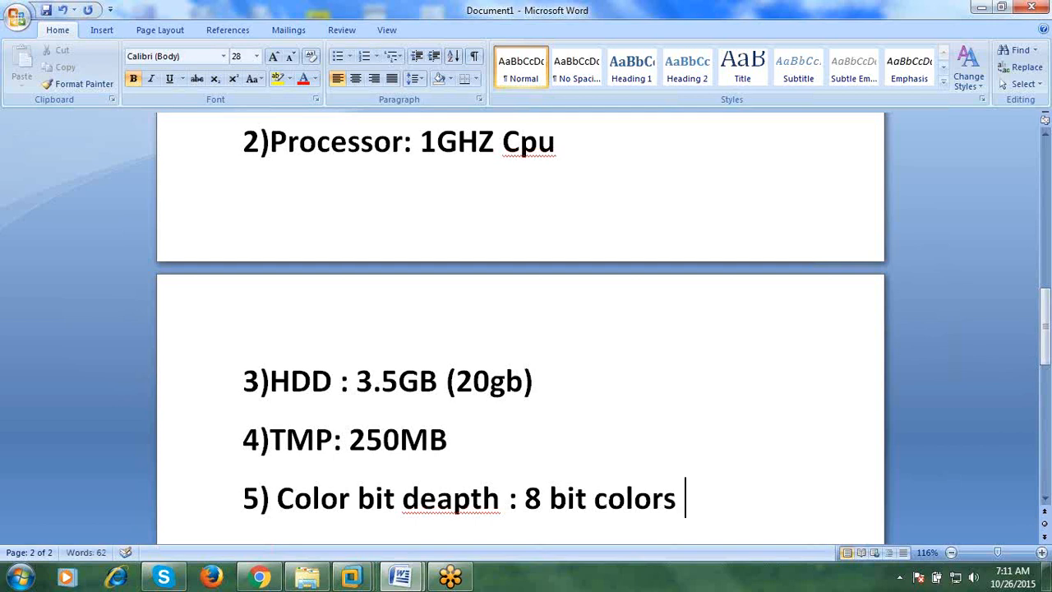
type("256 colo")
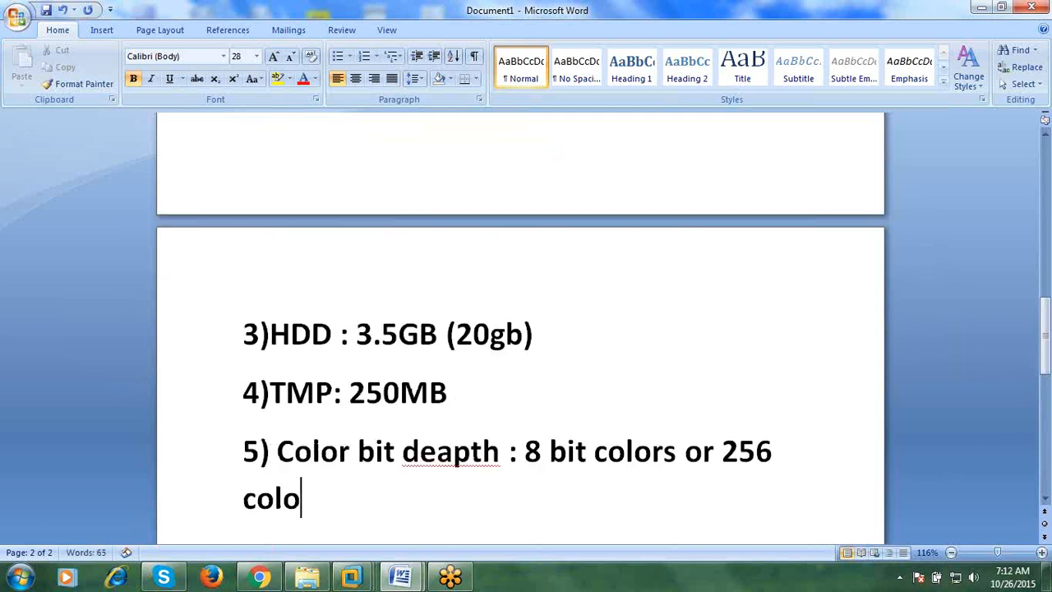
key("BackSpace")
key("BackSpace")
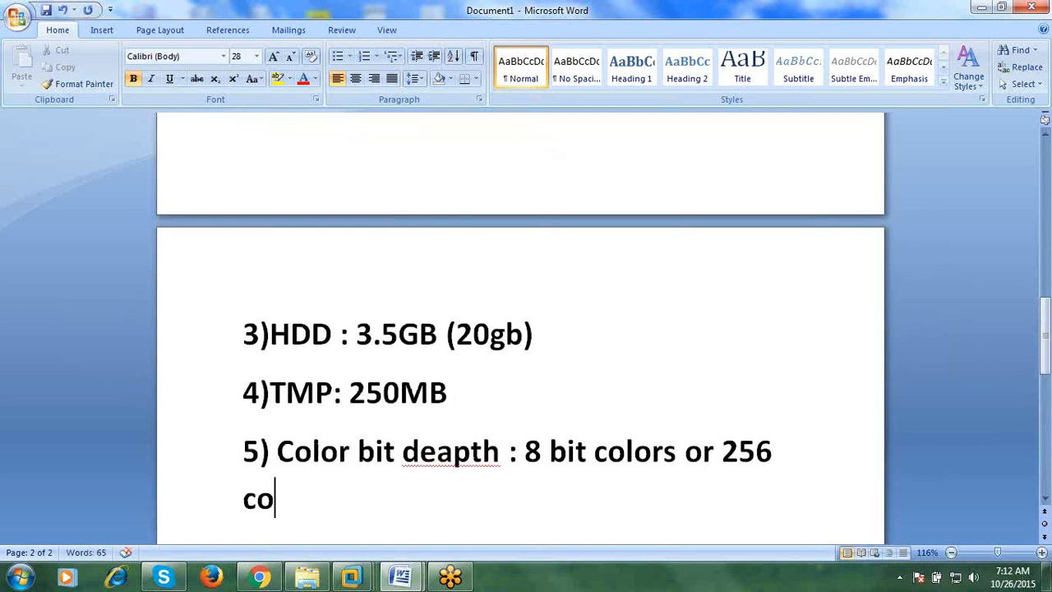
- Complete item 5 as '... 8 bit colors or 256 colors' and start item '6)' below it
type("lors")
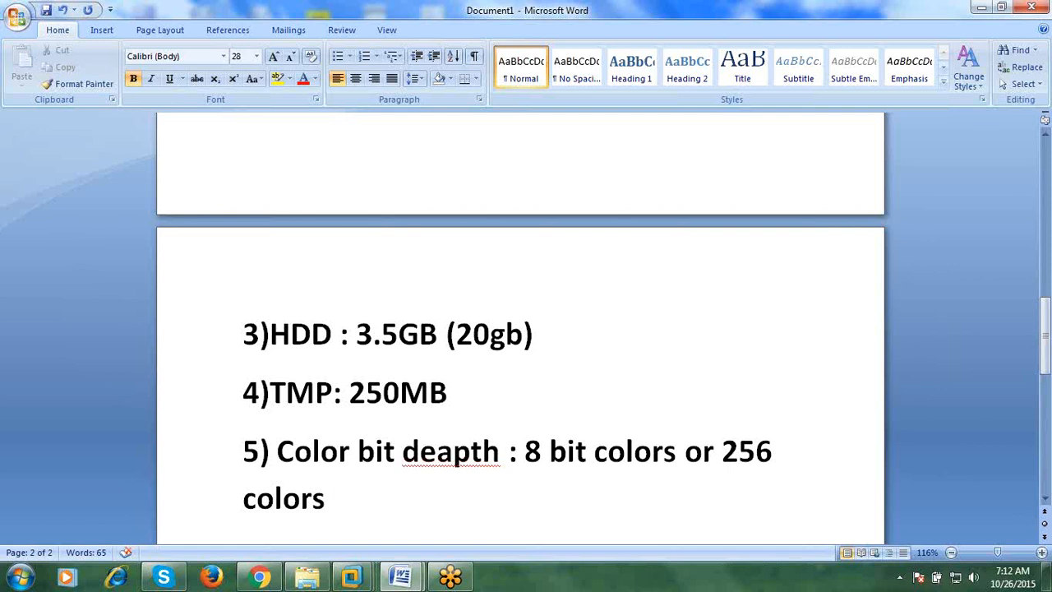
key("Return")
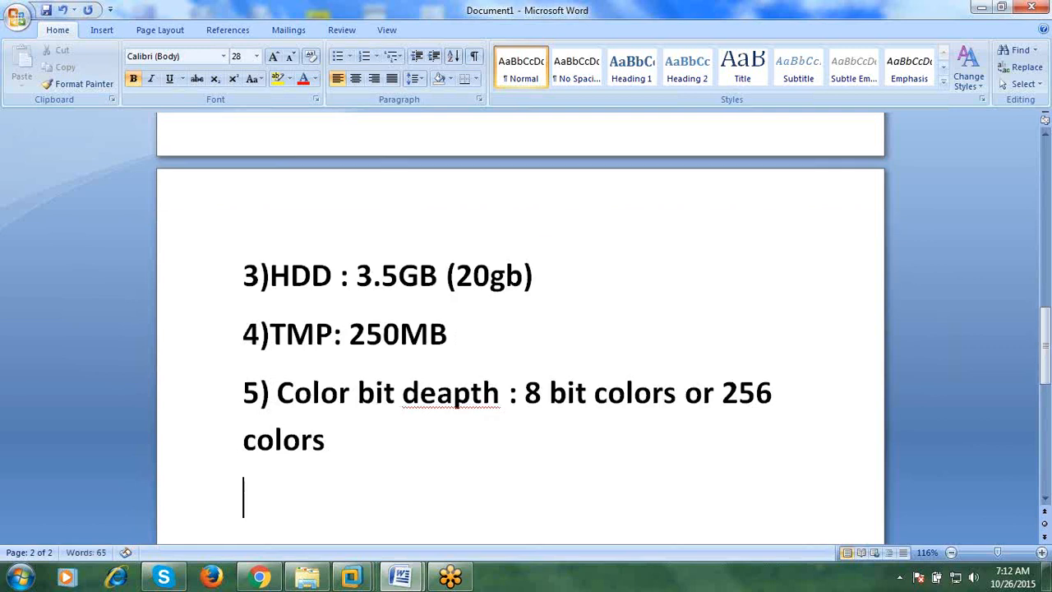
type("6)")
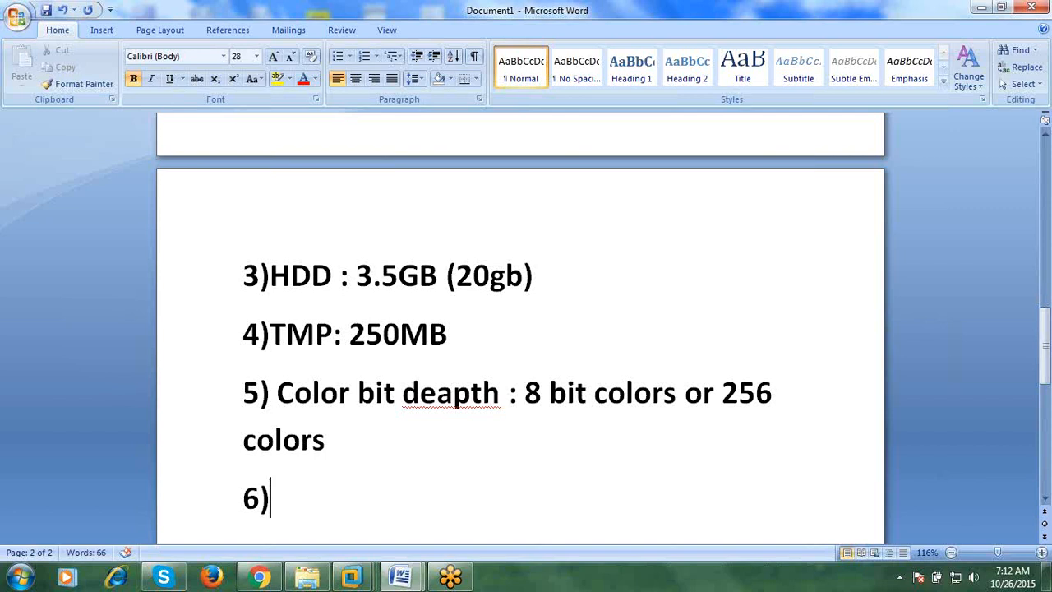
scroll(566, 520, "up", 10)
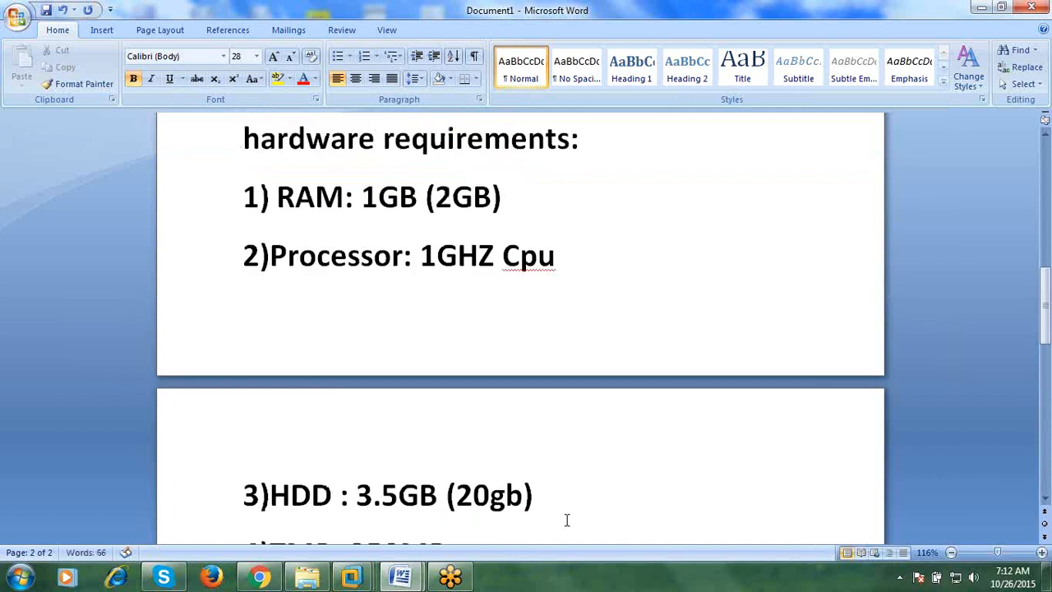
- Leave item 6) empty and type 'how' on a new paragraph two lines below it
scroll(567, 519, "up", 2)
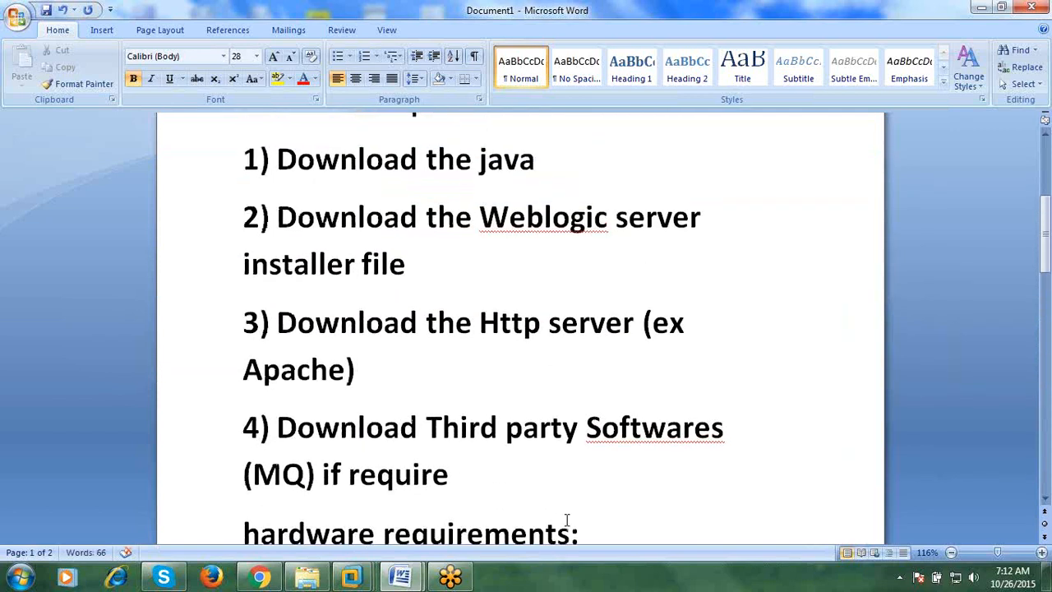
scroll(564, 521, "down", 7)
scroll(496, 585, "down", 9)
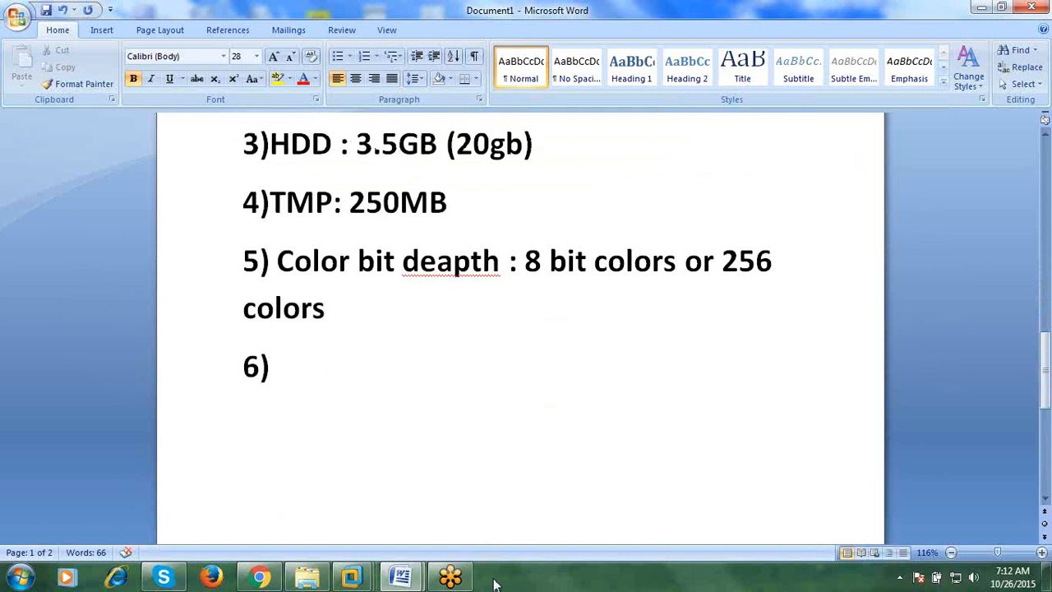
key("Return")
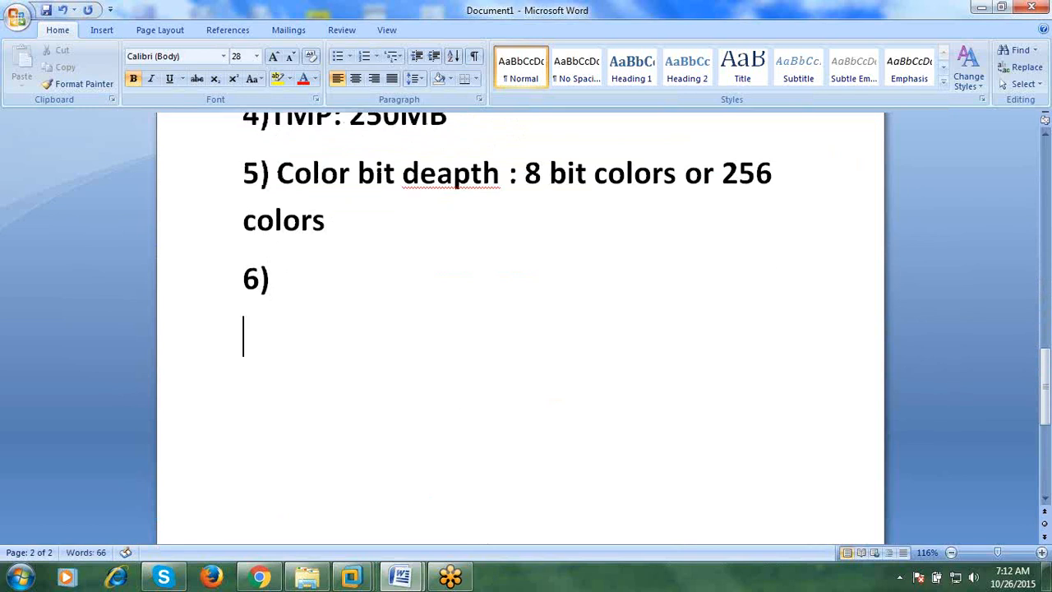
key("Return")
type("how")
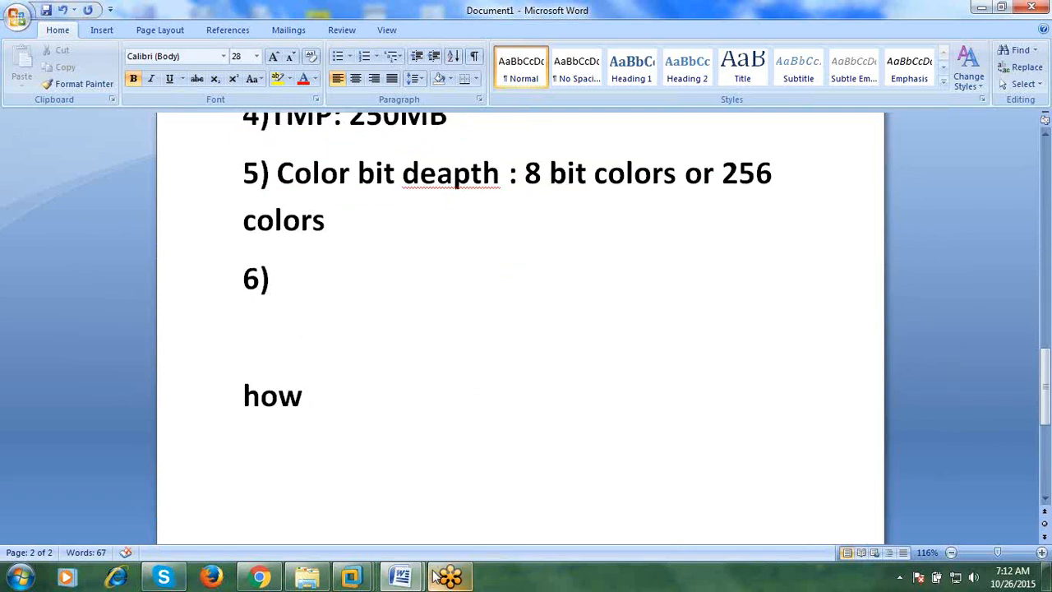
mouse_move(418, 577)
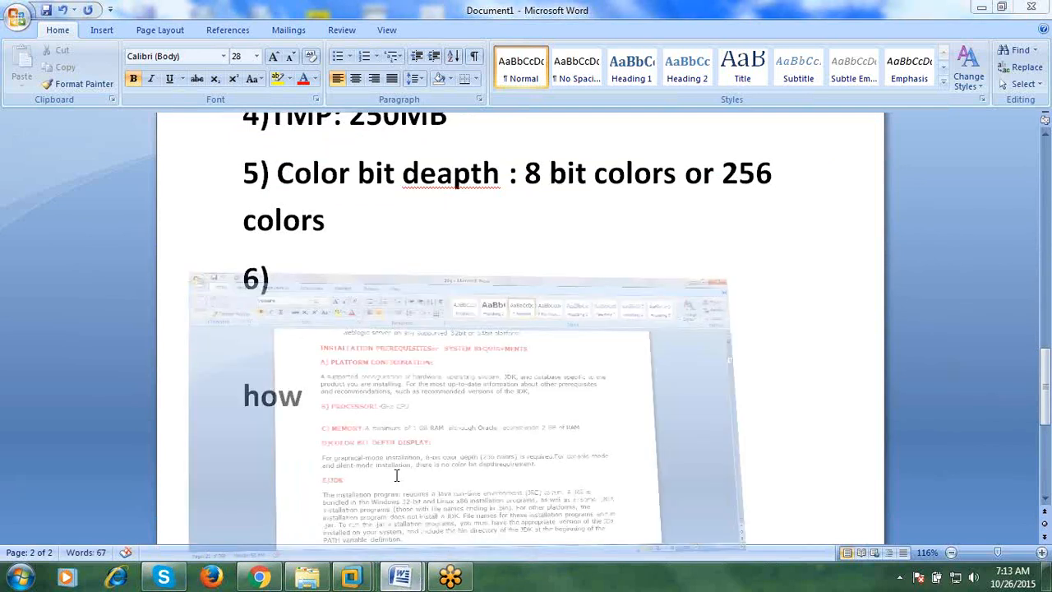
left_click(318, 497)
scroll(406, 413, "down", 4)
scroll(406, 413, "down", 15)
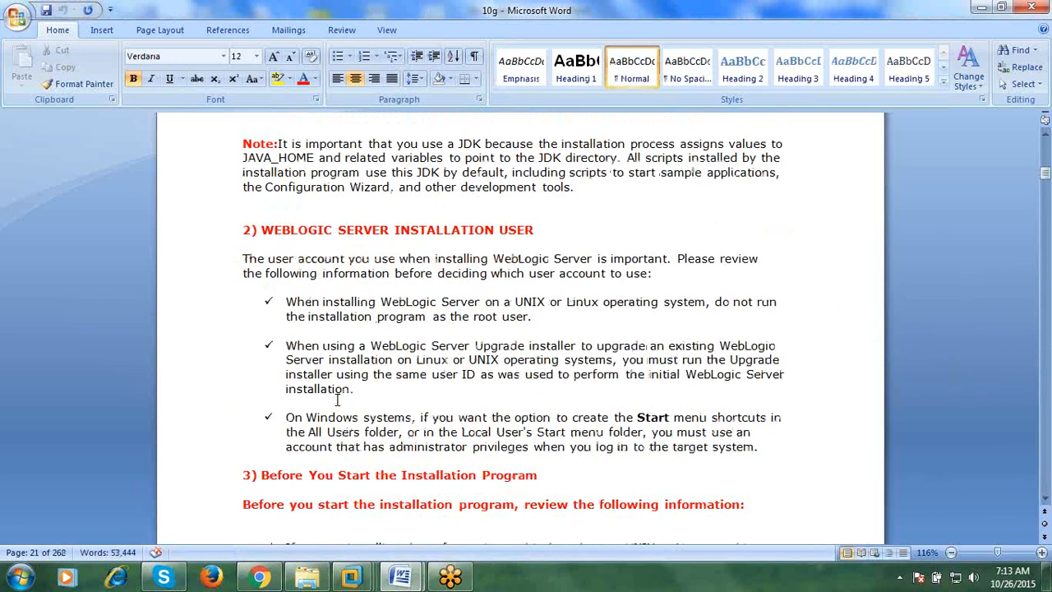
scroll(337, 401, "down", 9)
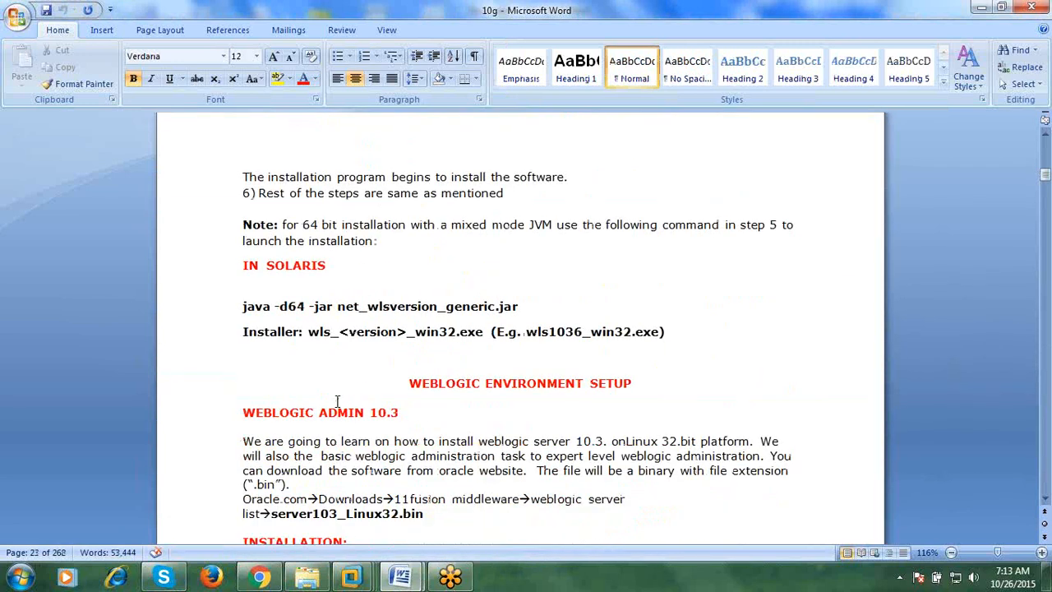
scroll(337, 401, "down", 1)
scroll(337, 401, "down", 2)
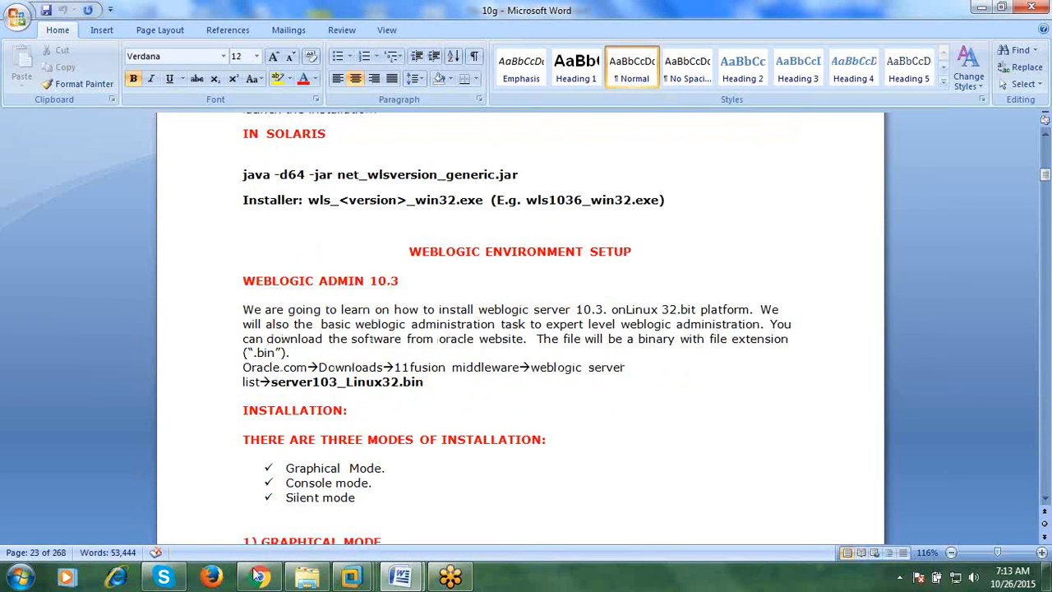
mouse_move(400, 577)
left_click(507, 465)
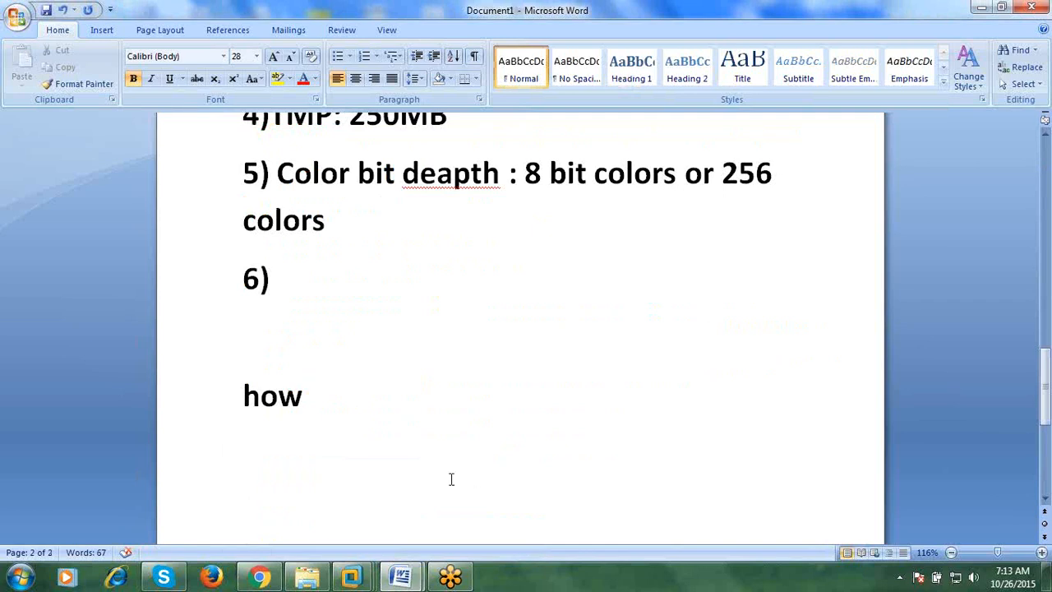
- Replace 'how' with the heading 'modes of installation:' and add '1) using gui mode' below it
key("BackSpace")
key("BackSpace")
key("BackSpace")
key("BackSpace")
type("m")
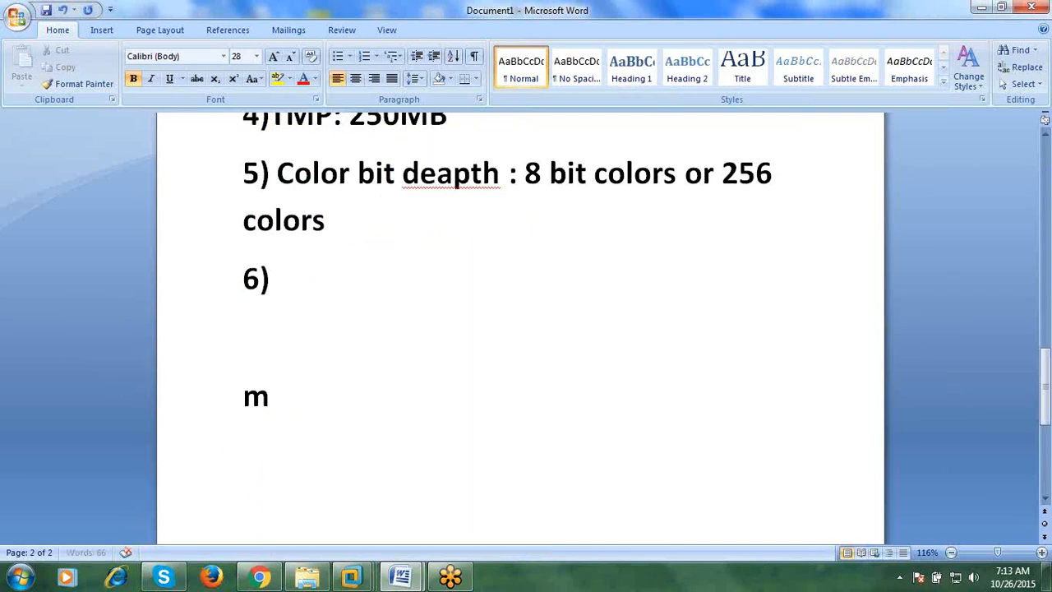
type("odes of installat")
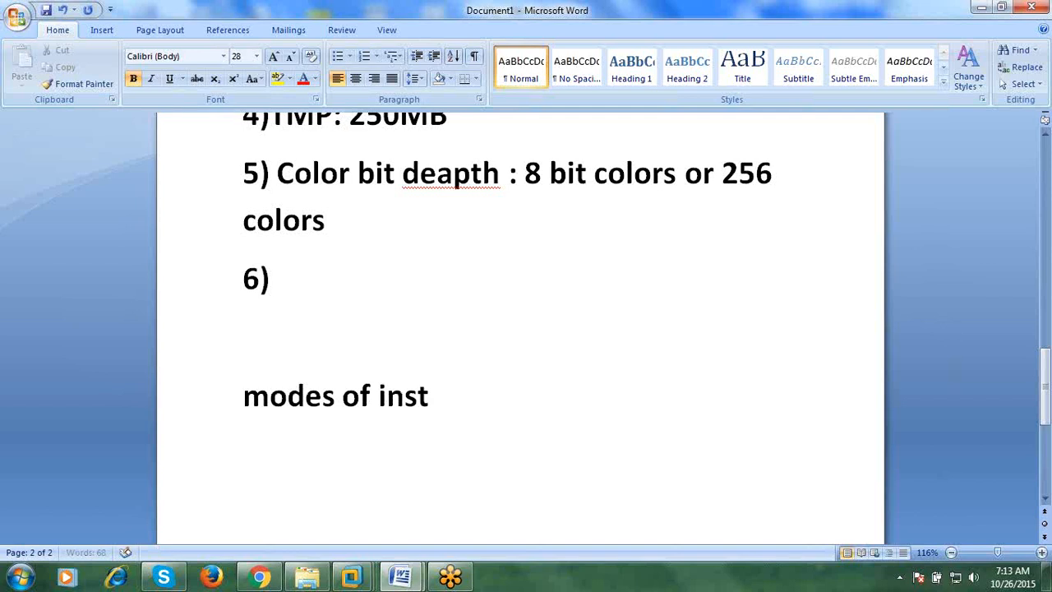
type(":")
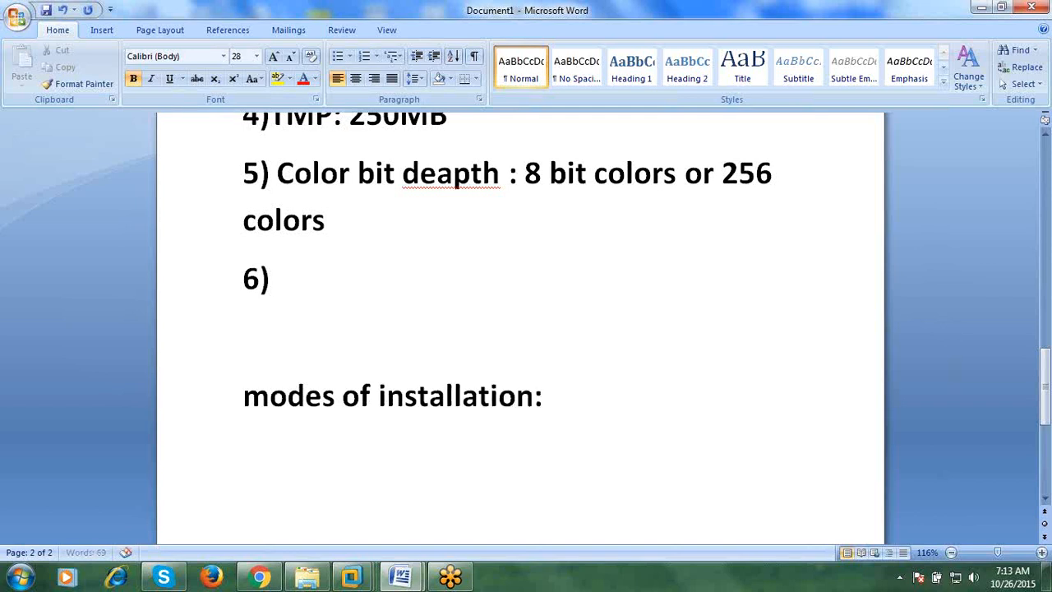
left_click_drag(606, 390, 268, 401)
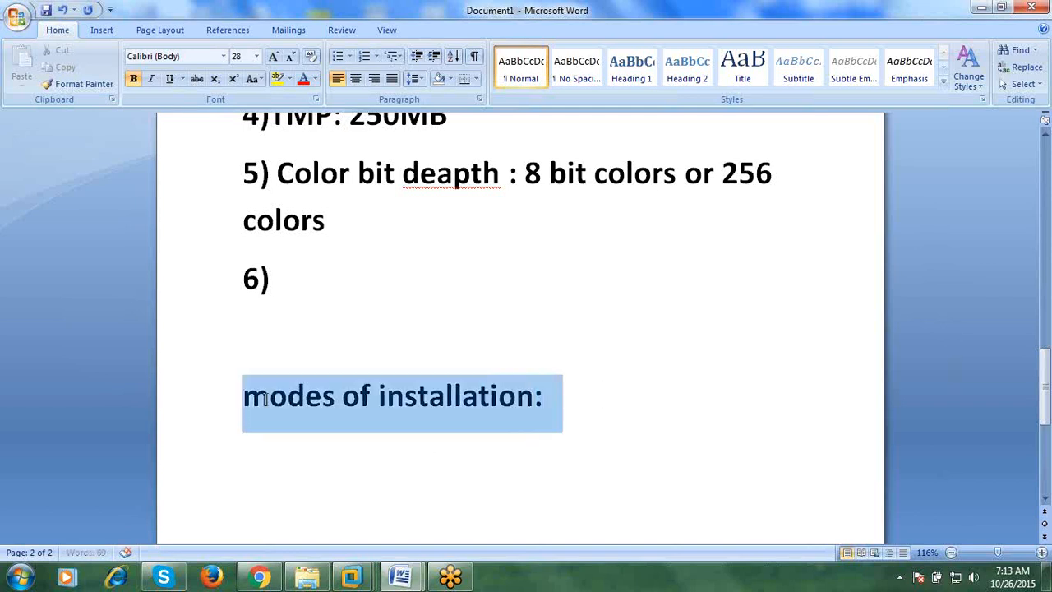
left_click(569, 427)
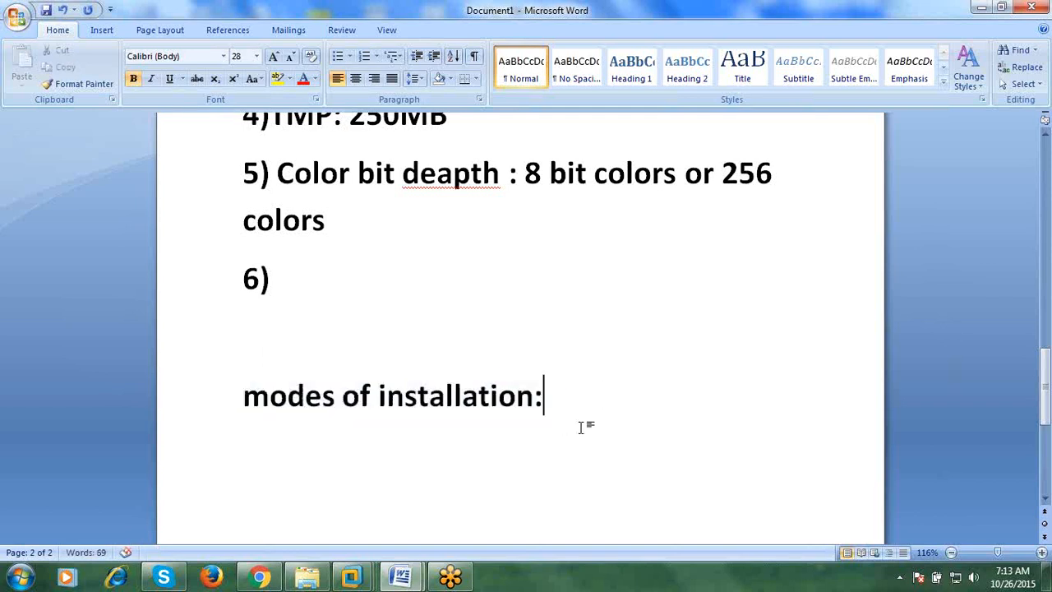
key("Return")
type("1) us")
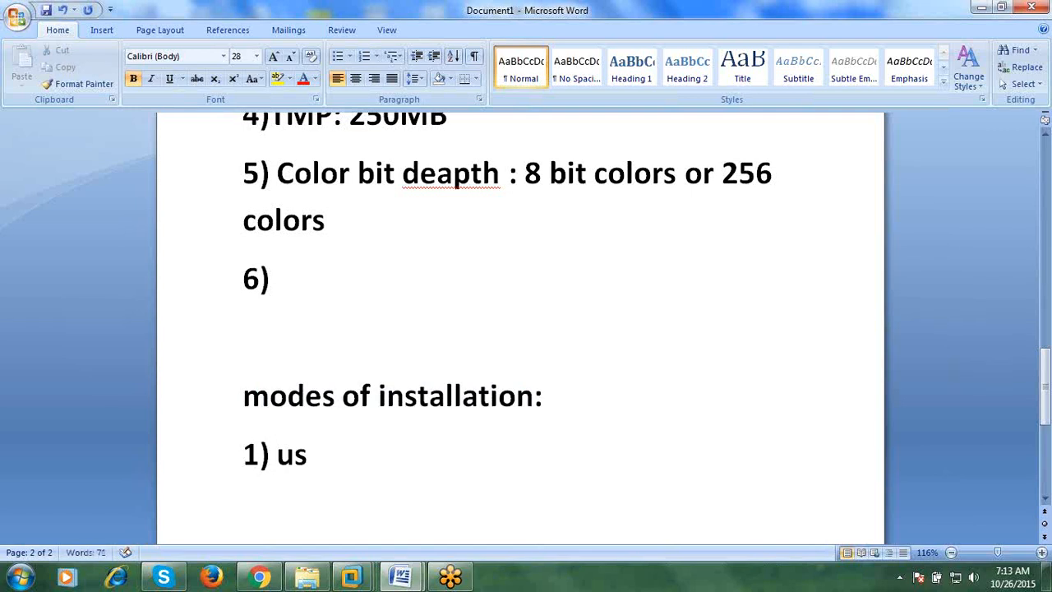
type("ing gui mode")
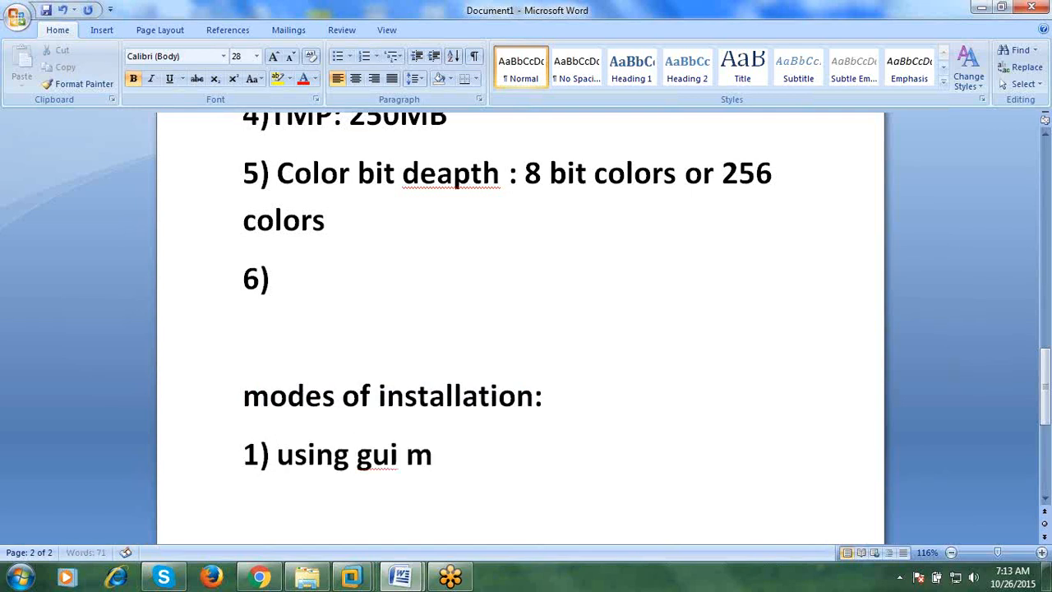
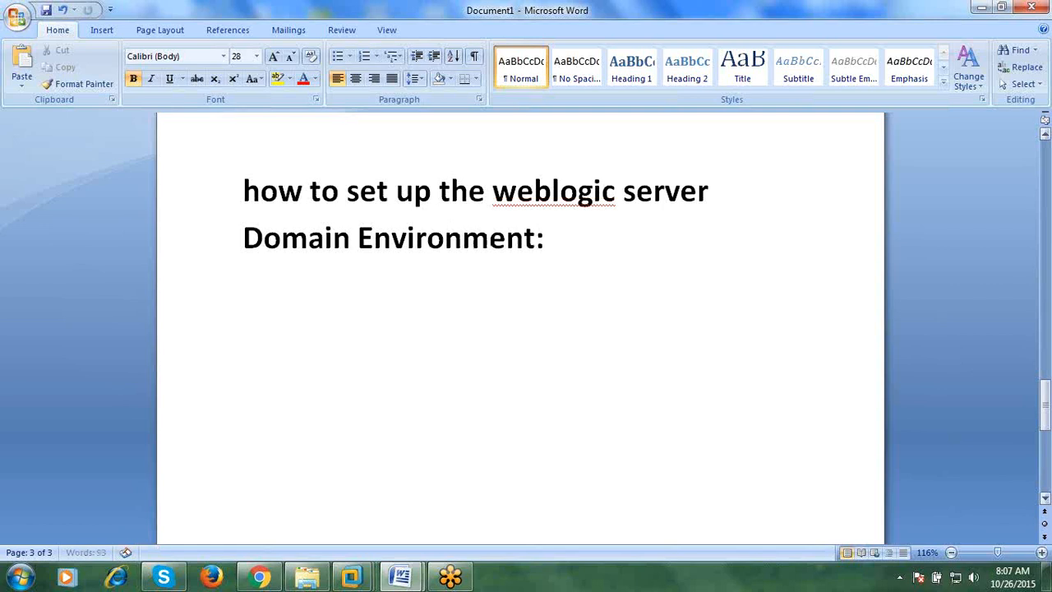
- Type items '1) using gui mode', '2) using console' and '3) template based Domain Configuration'
key("Return")
type("1) using gui mode")
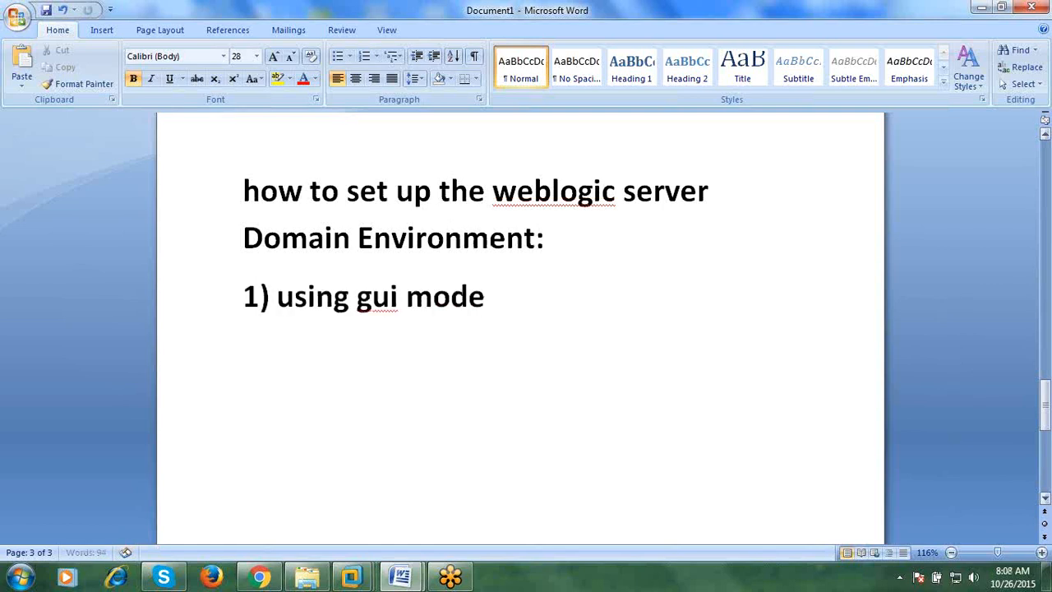
key("Return")
type("2) using console")
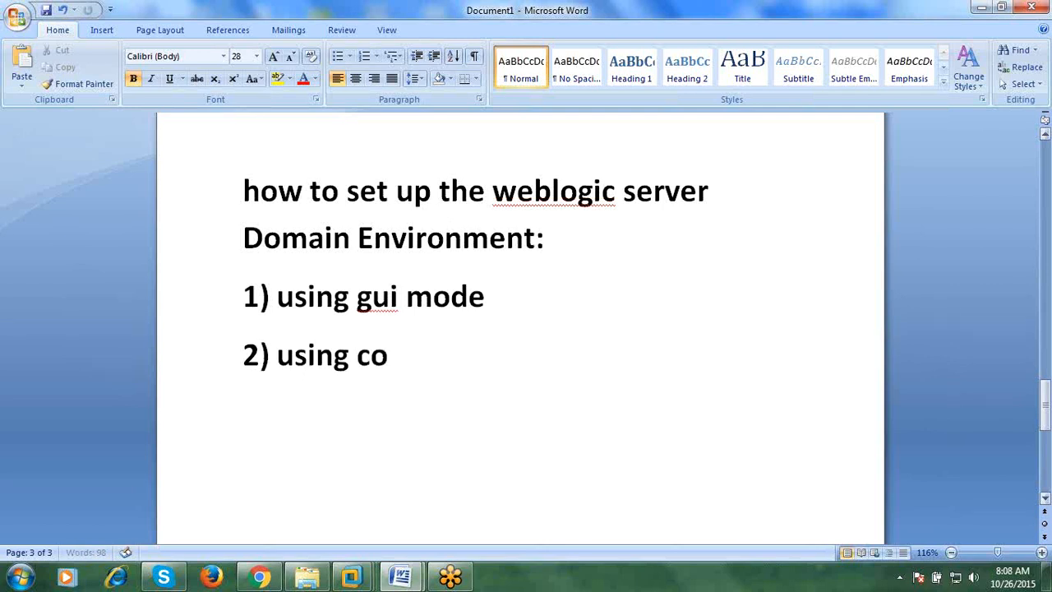
key("Return")
type("\\")
key("BackSpace")
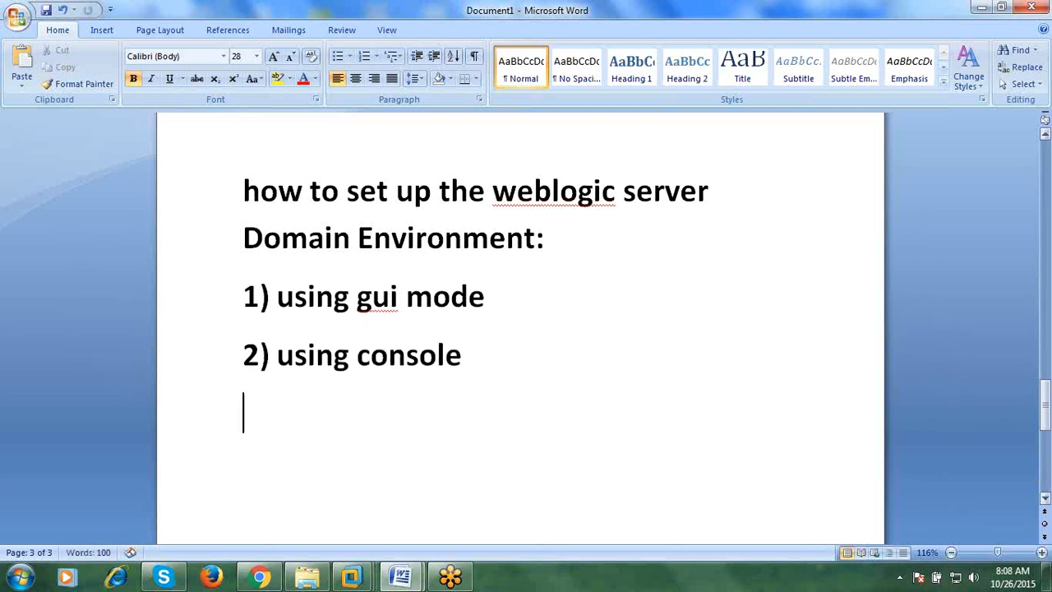
type("2")
key("BackSpace")
type("3) ")
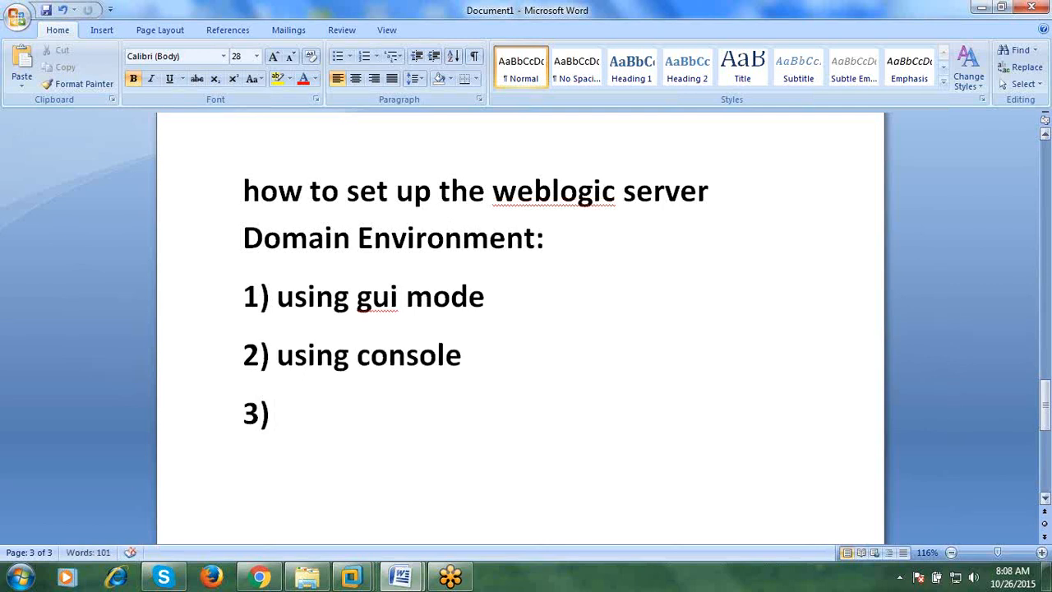
type("using web")
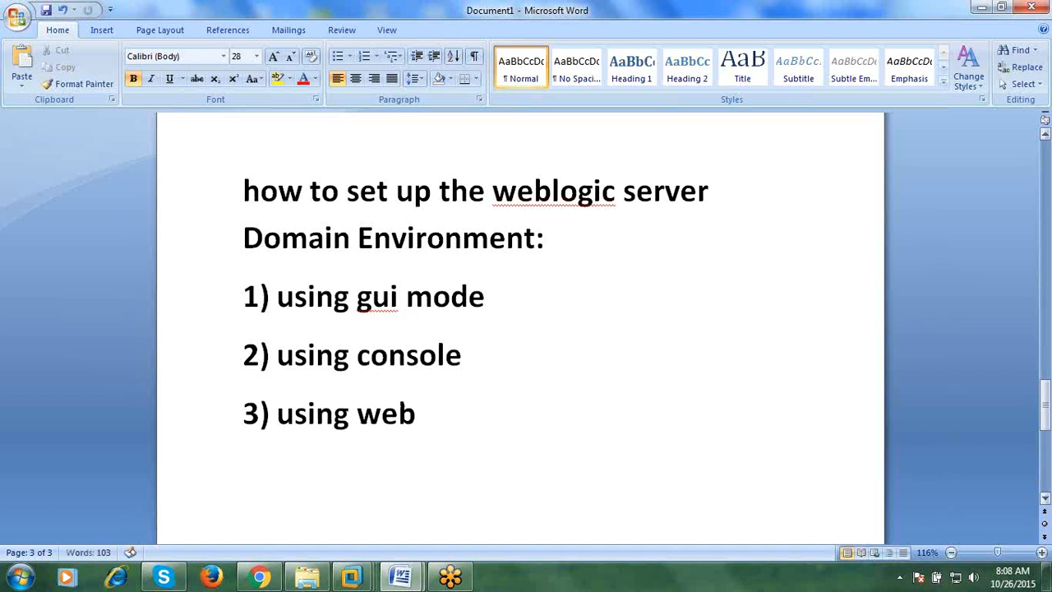
key("BackSpace")
key("BackSpace")
key("BackSpace")
type("templ")
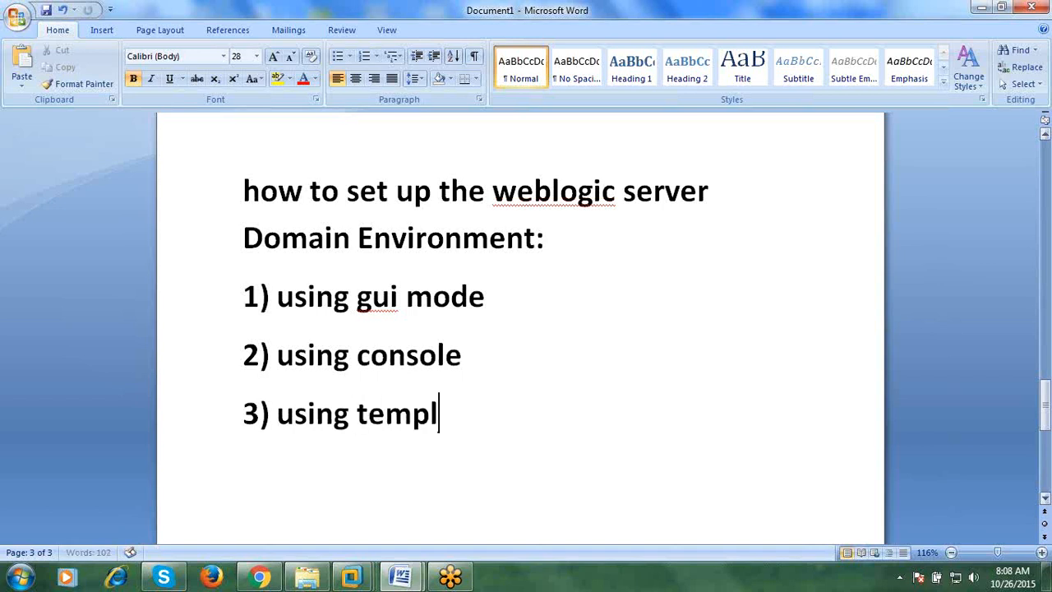
type("ate based")
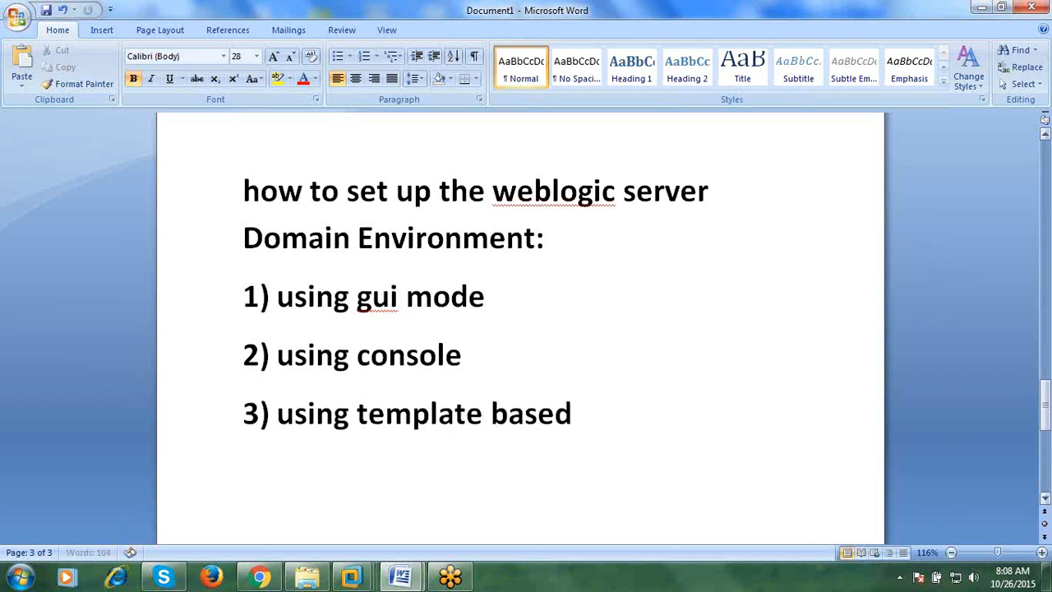
type(" Doamin cop")
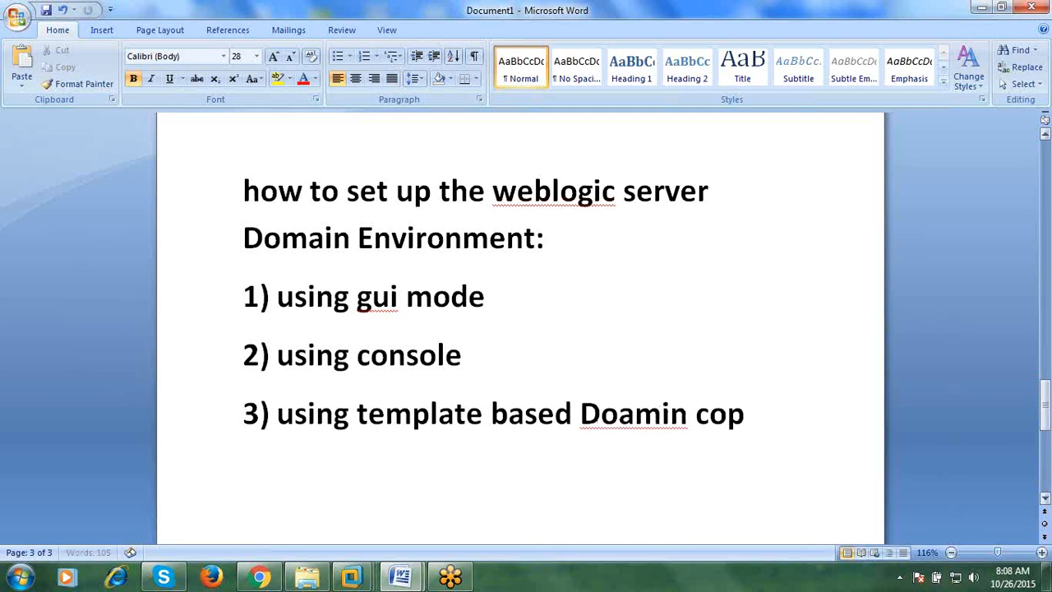
key("BackSpace")
key("BackSpace")
key("BackSpace")
key("BackSpace")
key("BackSpace")
key("BackSpace")
key("BackSpace")
key("BackSpace")
key("BackSpace")
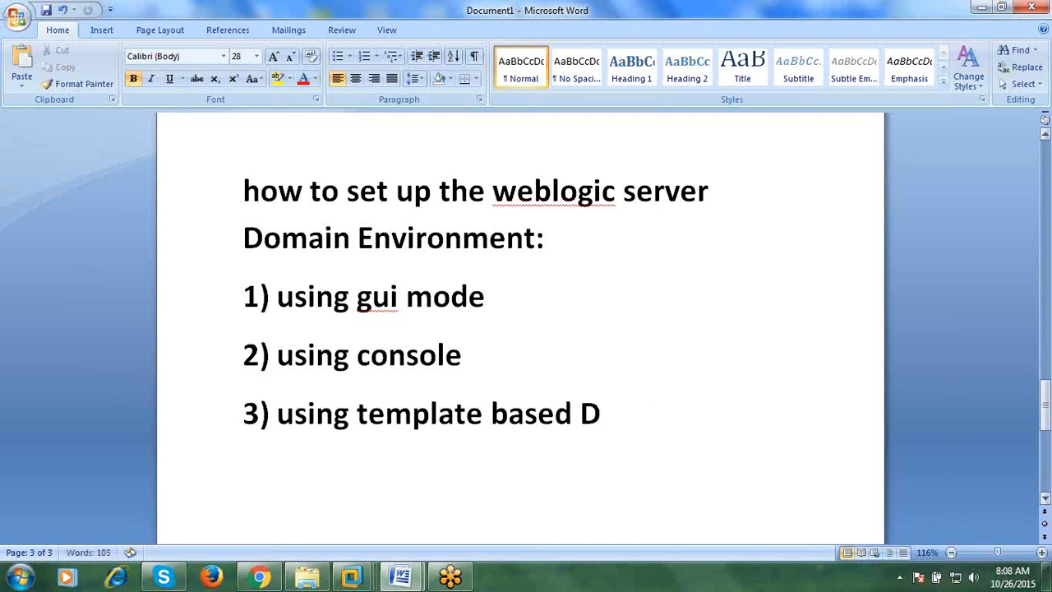
type("omain Co")
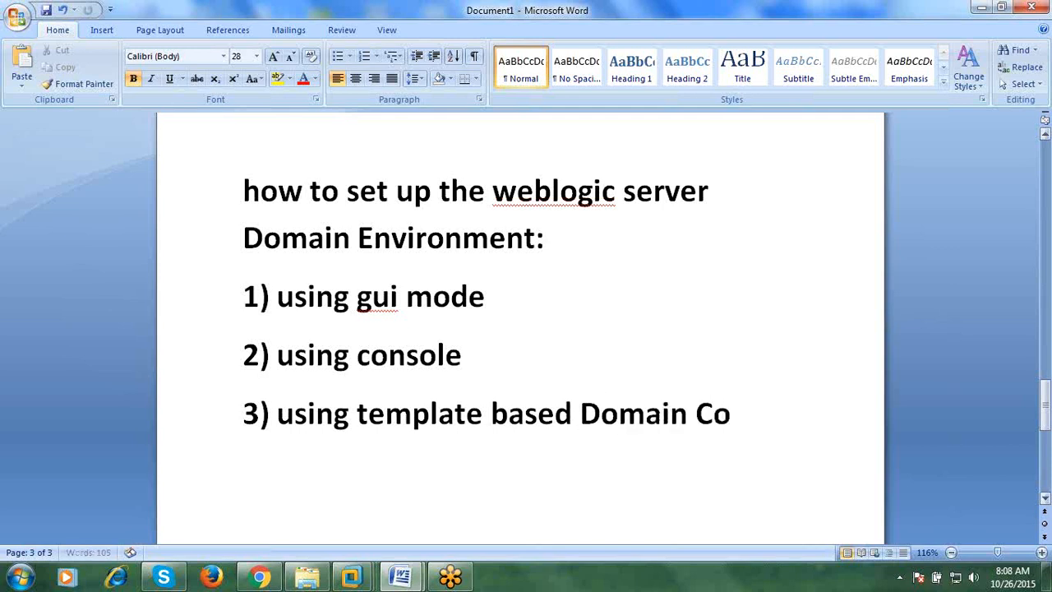
type("nfiuguration")
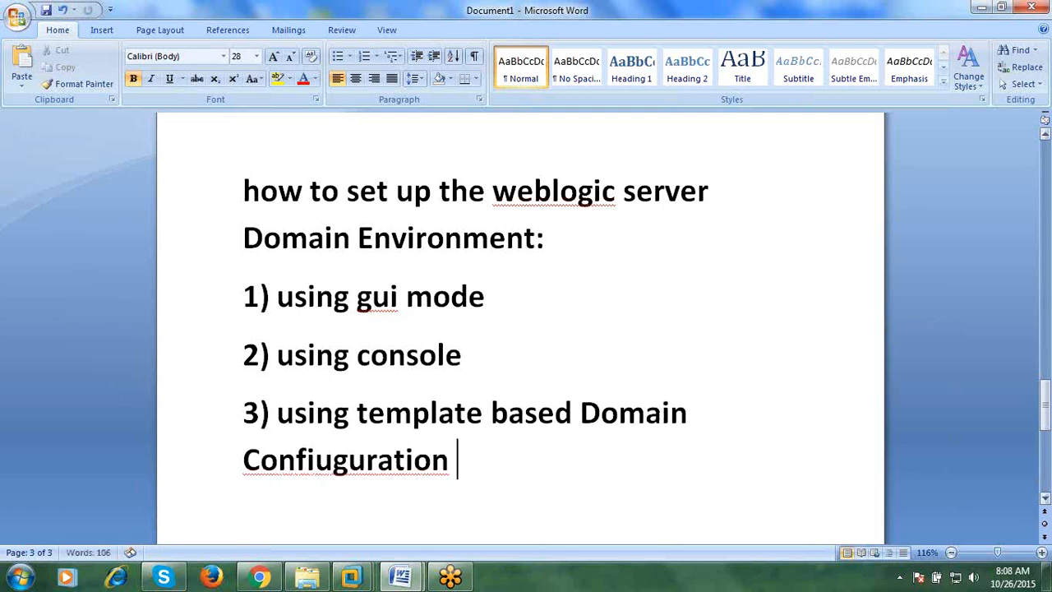
key("BackSpace")
key("BackSpace")
key("BackSpace")
key("BackSpace")
key("BackSpace")
key("BackSpace")
key("BackSpace")
key("BackSpace")
key("BackSpace")
key("BackSpace")
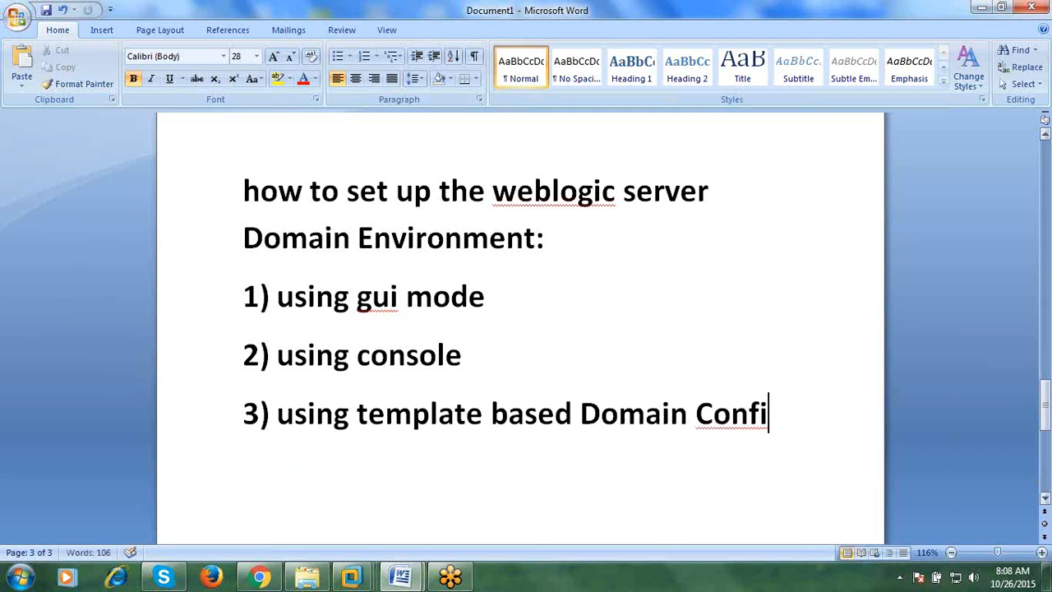
type("guration")
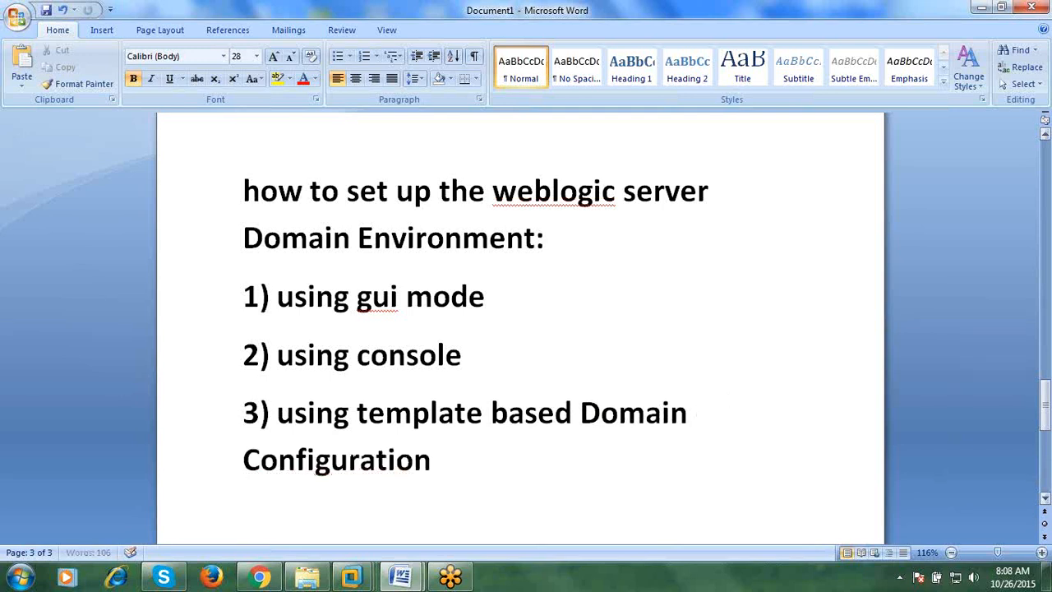
- Add sub-items a) using Domain Template builder, b) using pack and unpack, c) using WLST, then select item 1)
key("Return")
type("a) using")
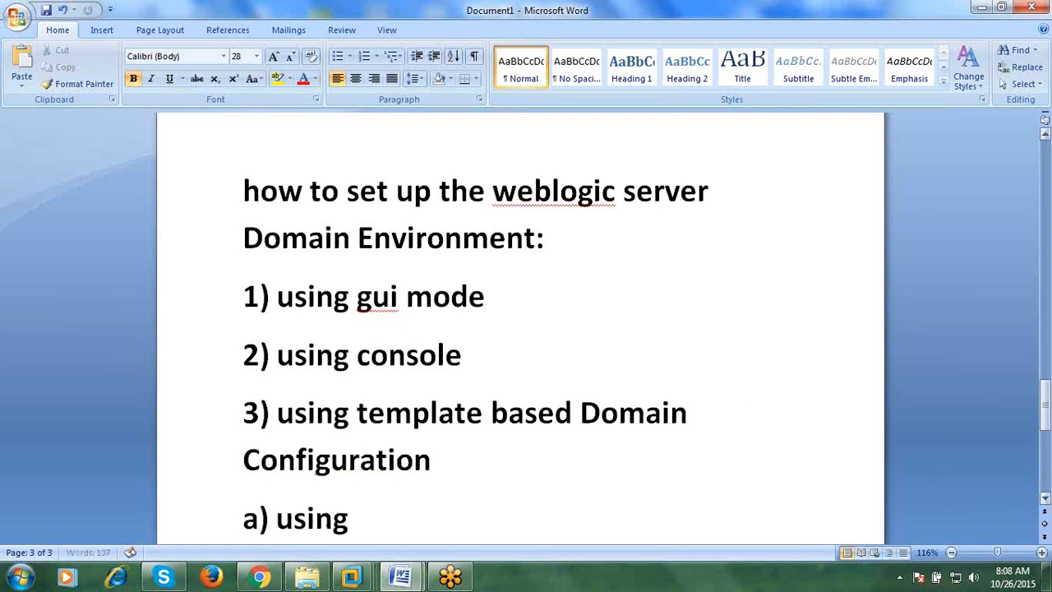
type(" Domain")
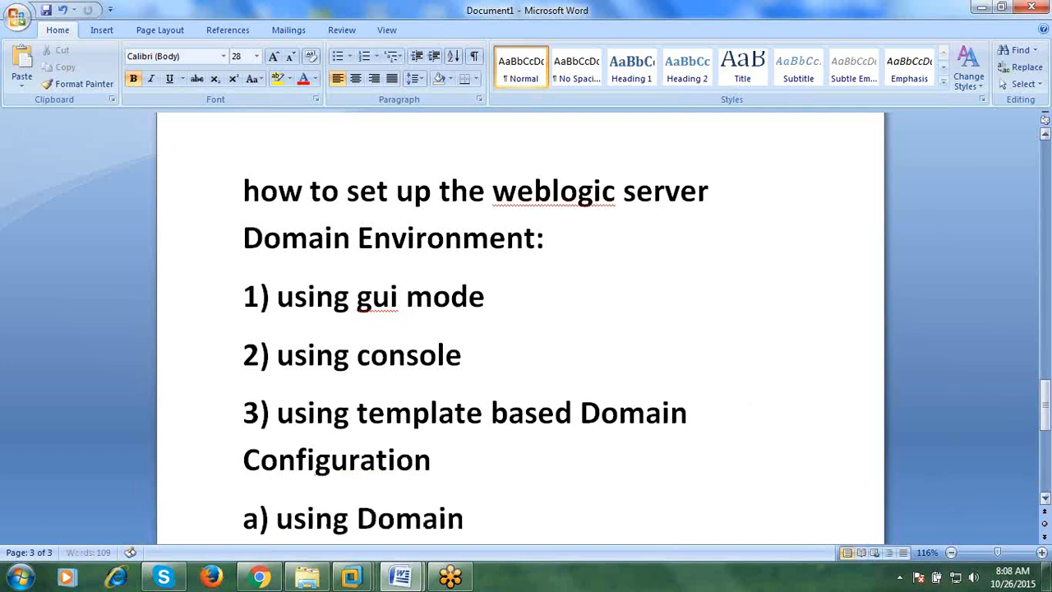
type(" Template builder")
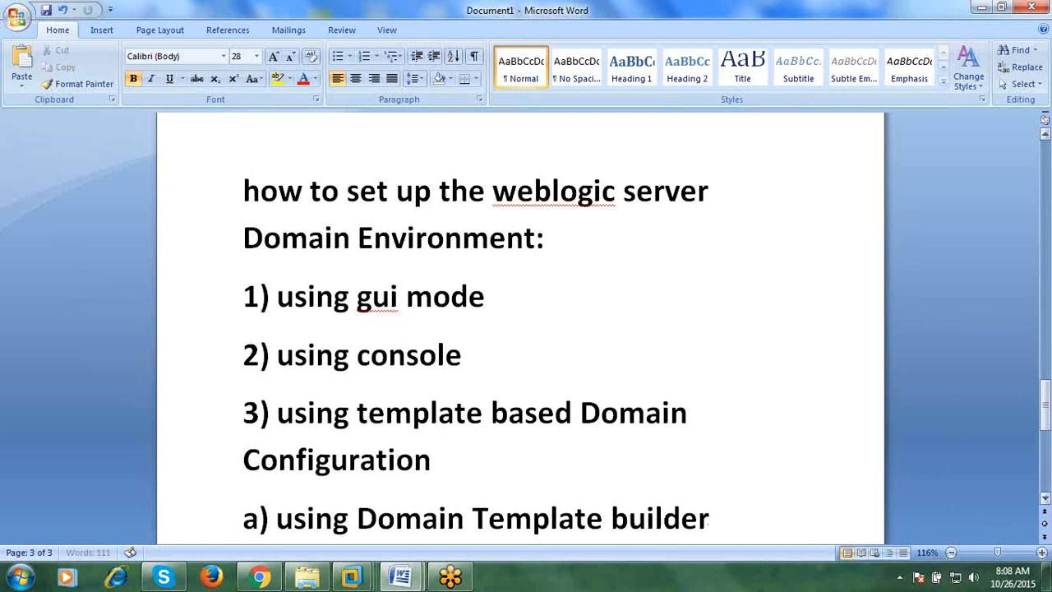
key("Return")
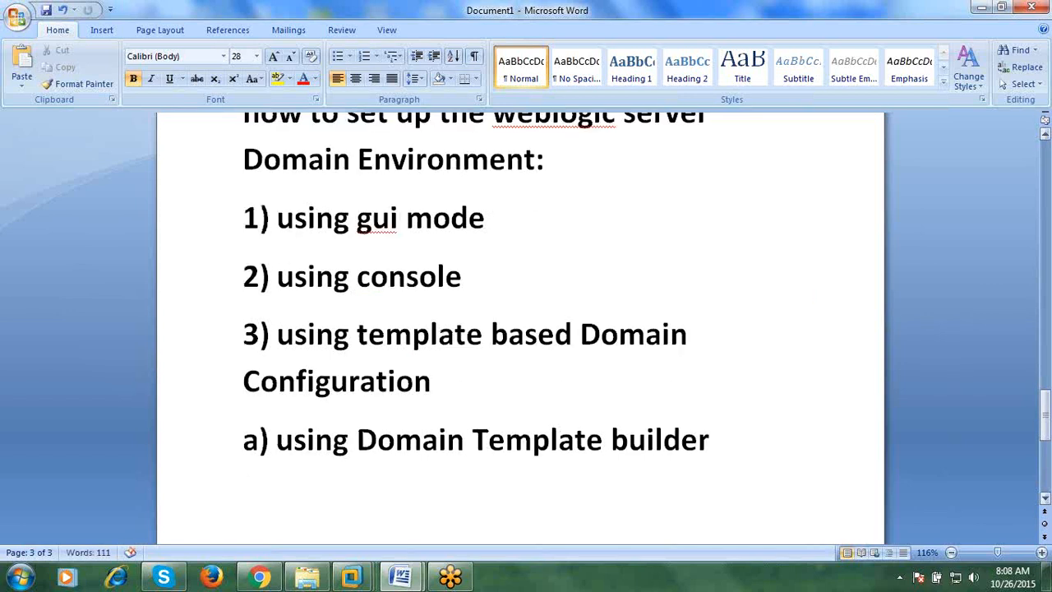
type("b) using ")
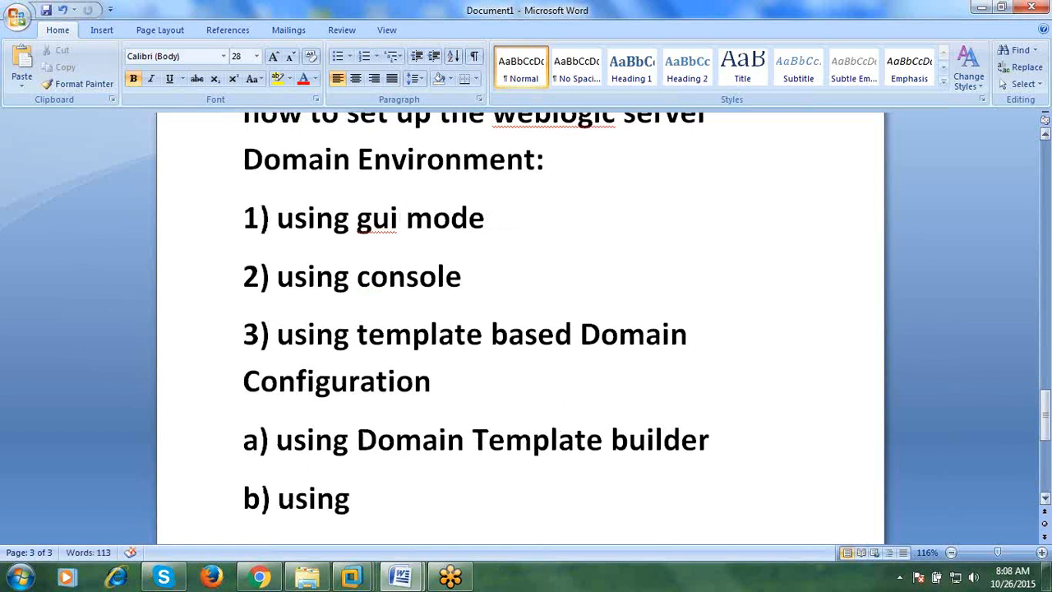
type("pack and")
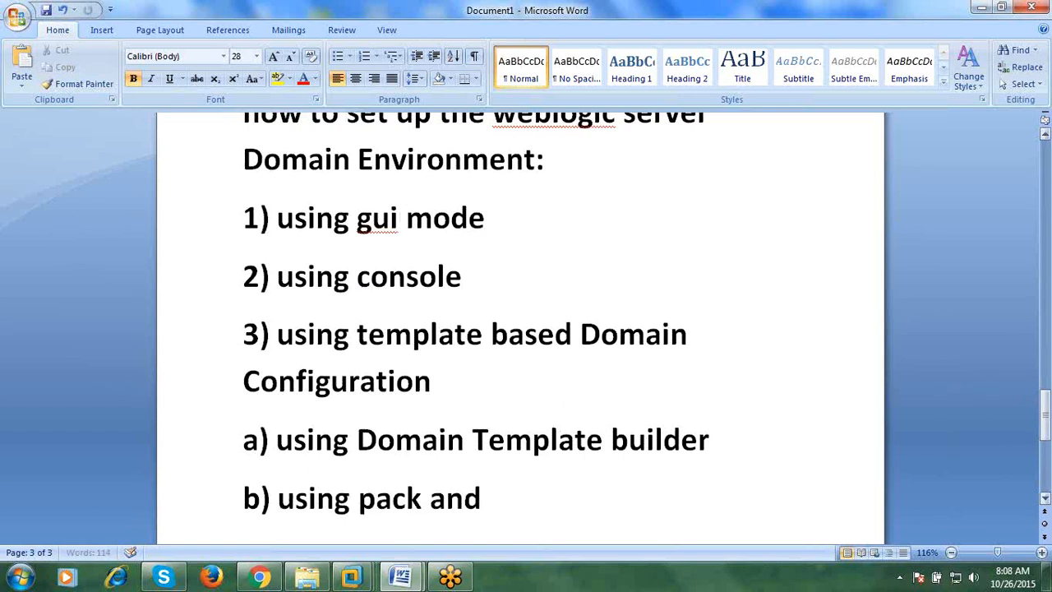
type(" unpack")
key("Return")
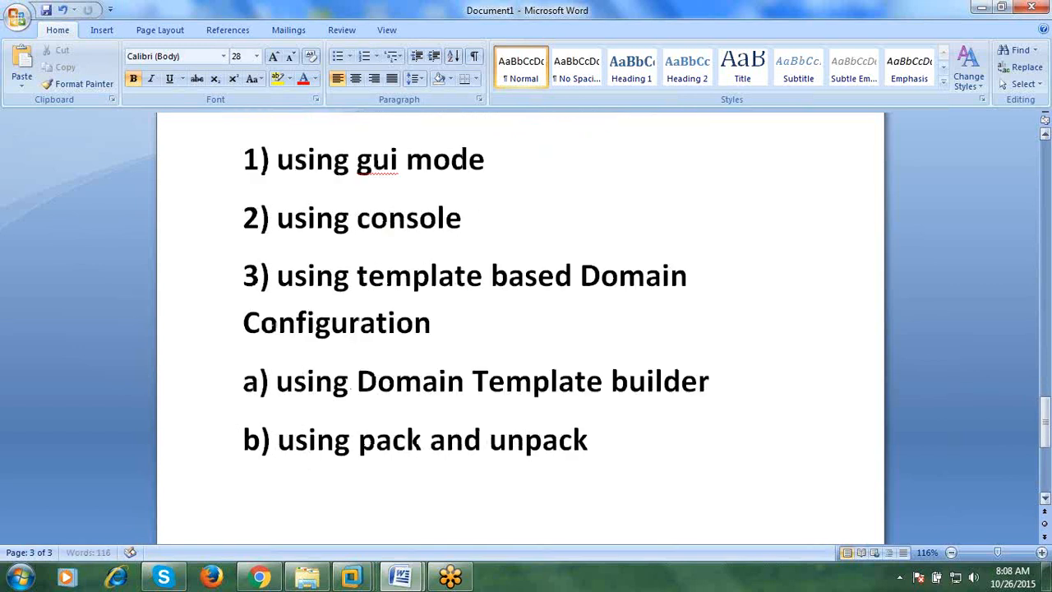
type("c)(")
key("BackSpace")
key("BackSpace")
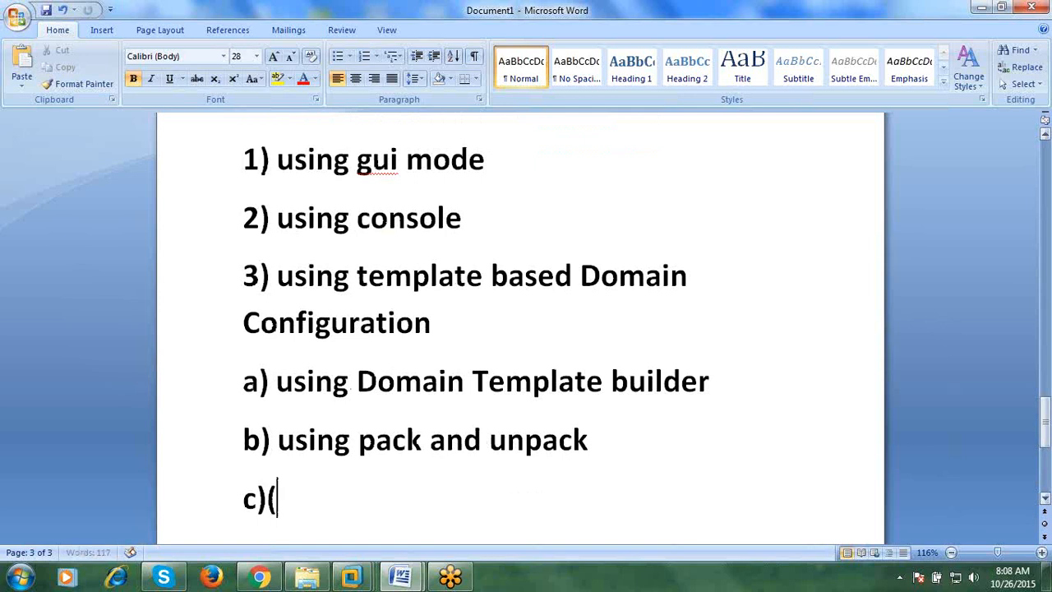
type("using WLST")
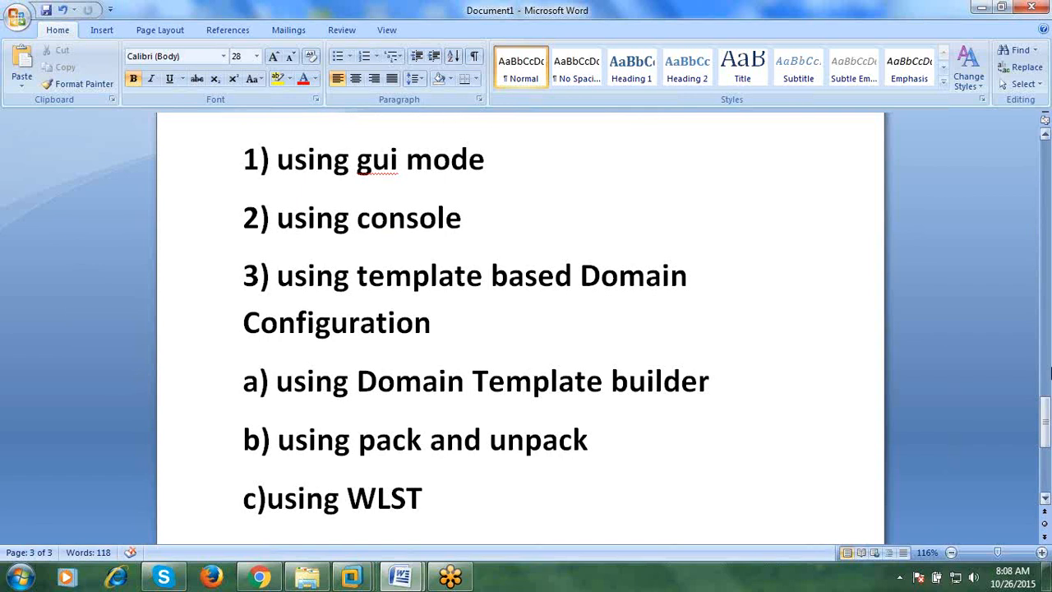
scroll(650, 383, "up", 1)
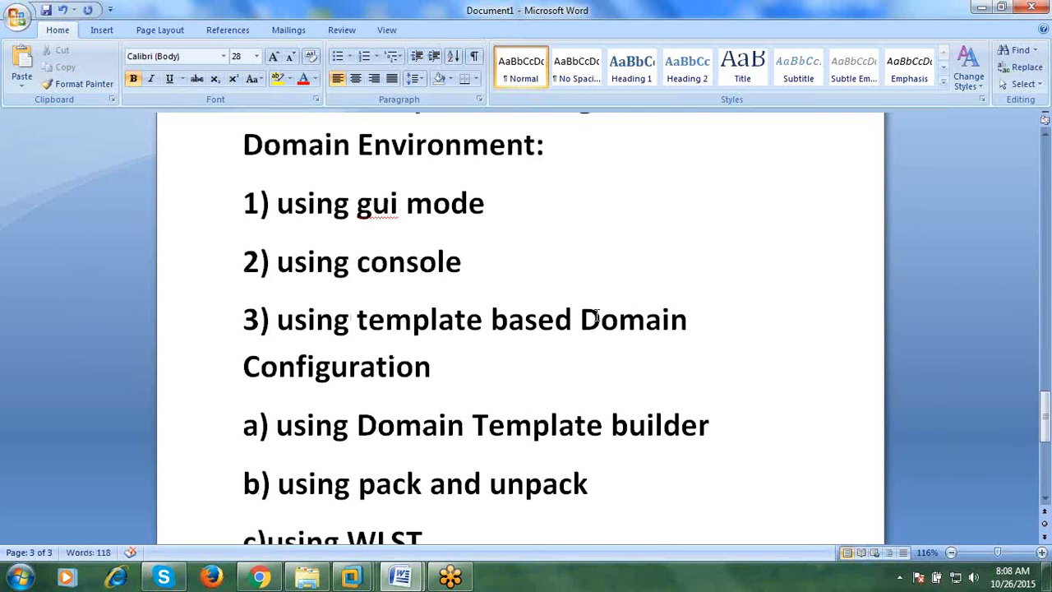
triple_click(361, 217)
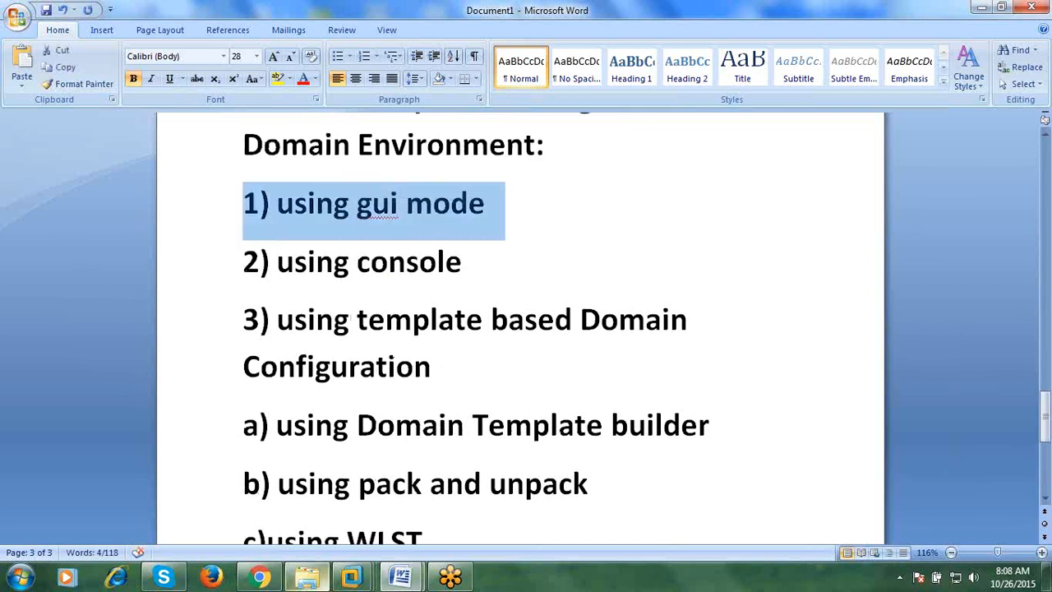
- Switch to the Red Hat Enterprise Linux 6 virtual machine and unlock it with the account password
left_click(306, 578)
mouse_move(351, 577)
left_click(423, 483)
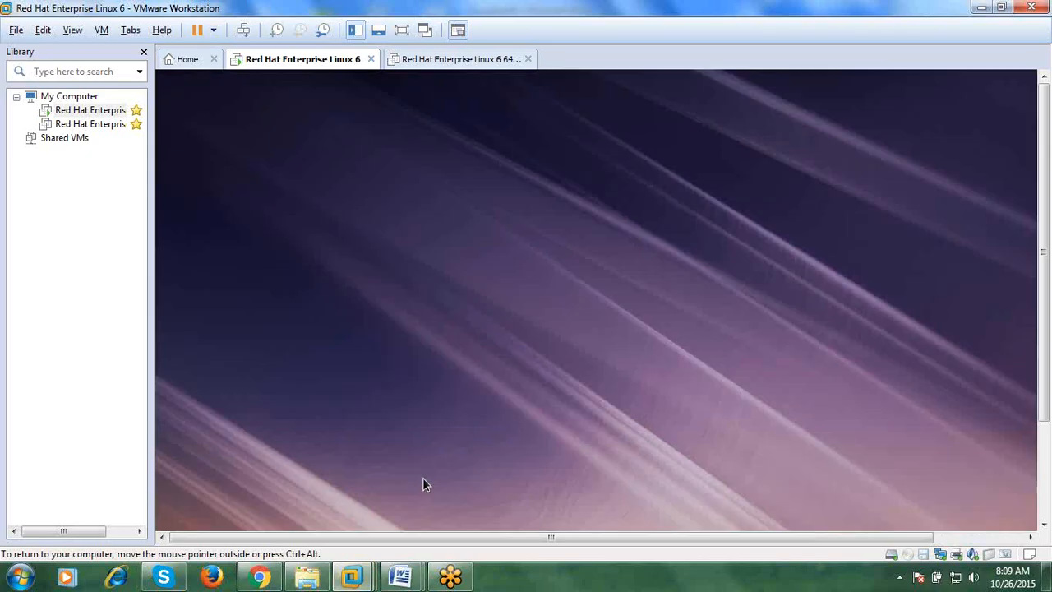
left_click(481, 61)
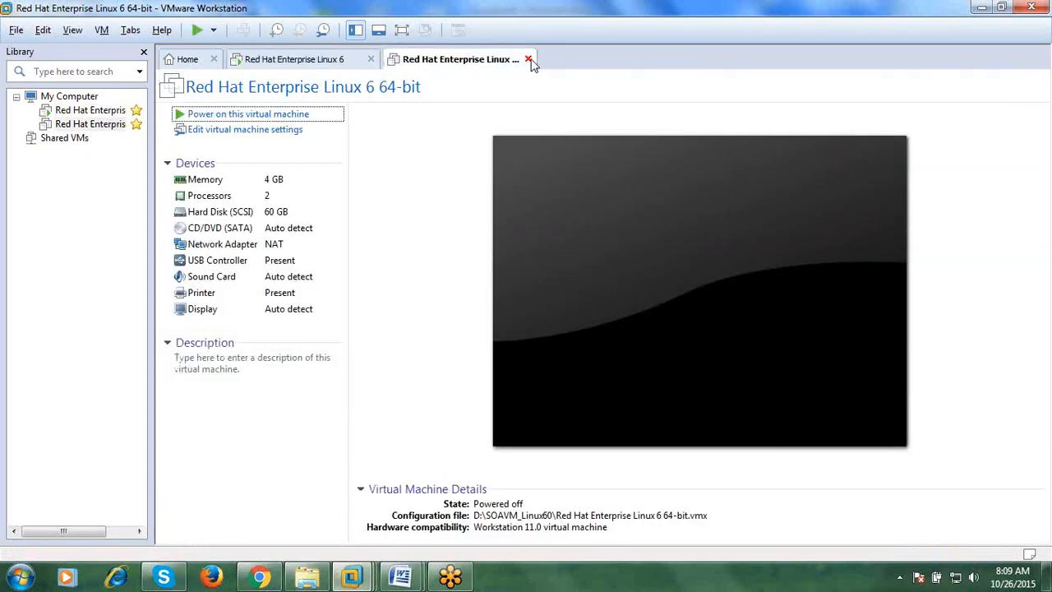
left_click(529, 59)
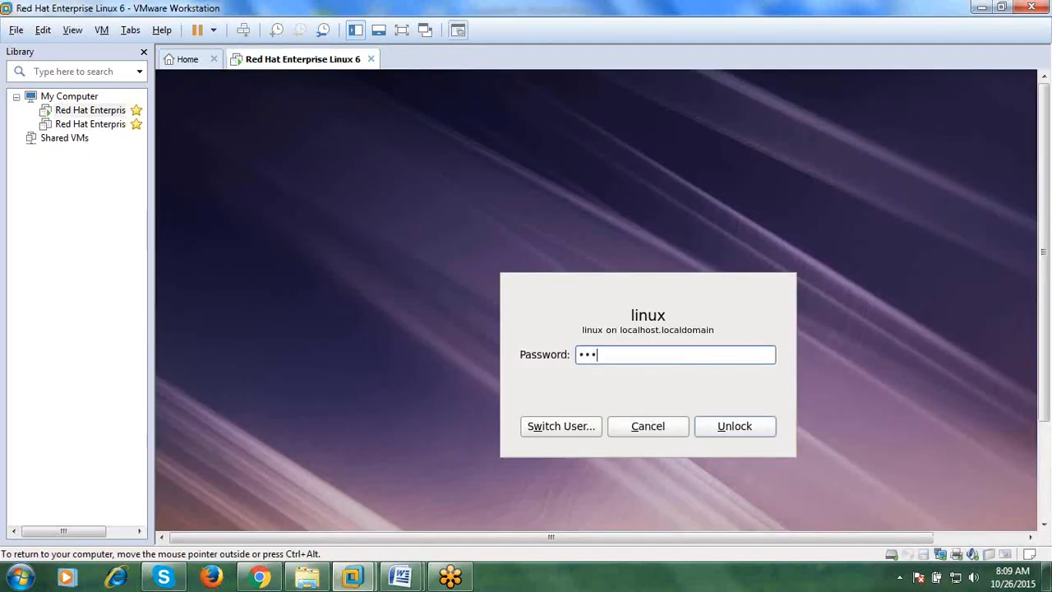
key("Return")
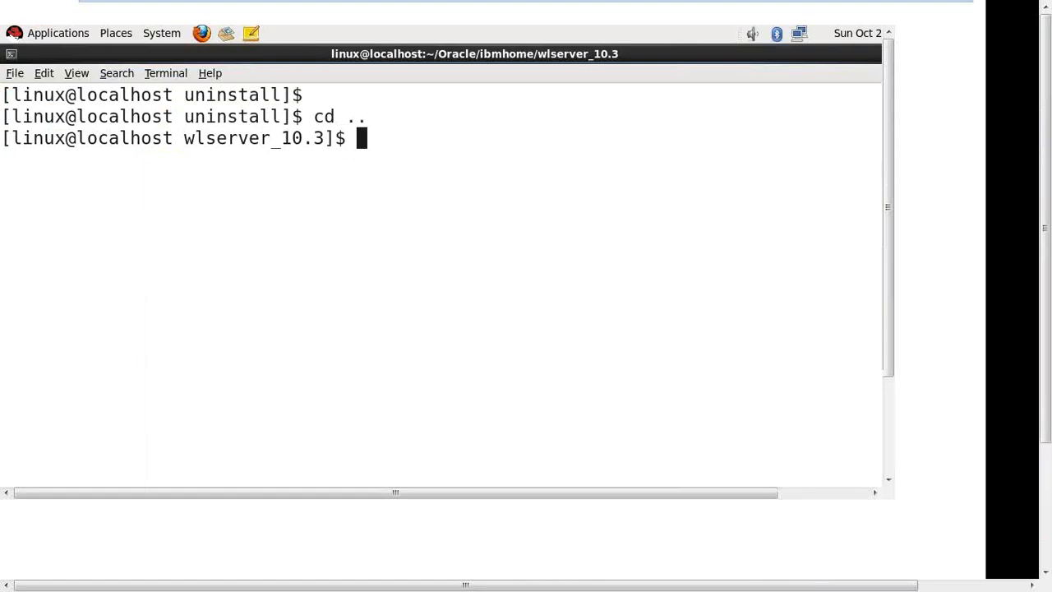
- In the terminal, change into common/bin, print the current path and list its scripts
type("\\]")
key("BackSpace")
key("BackSpace")
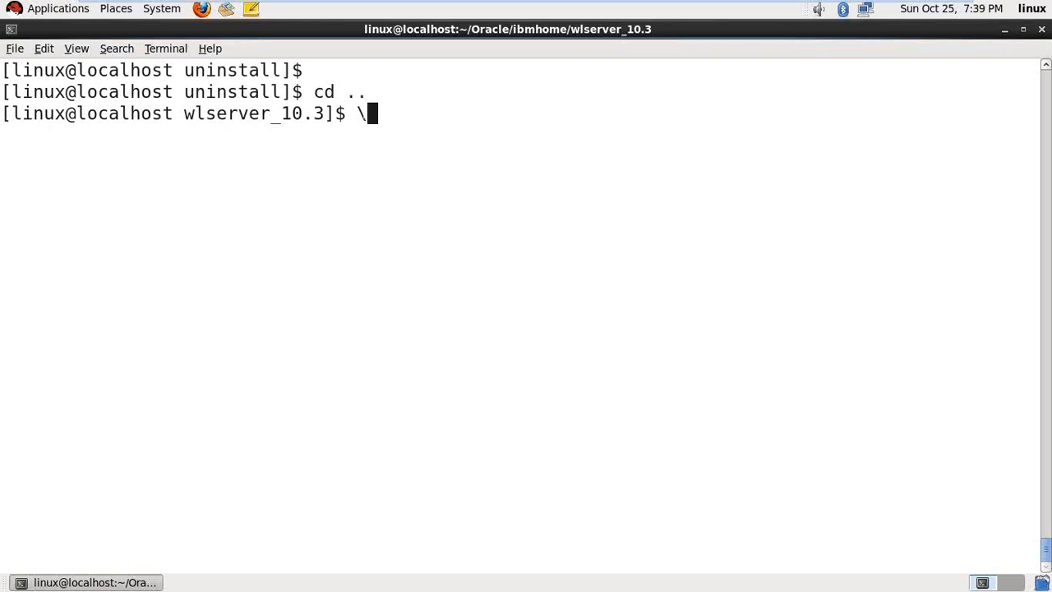
type("co")
key("Return")
type("cc")
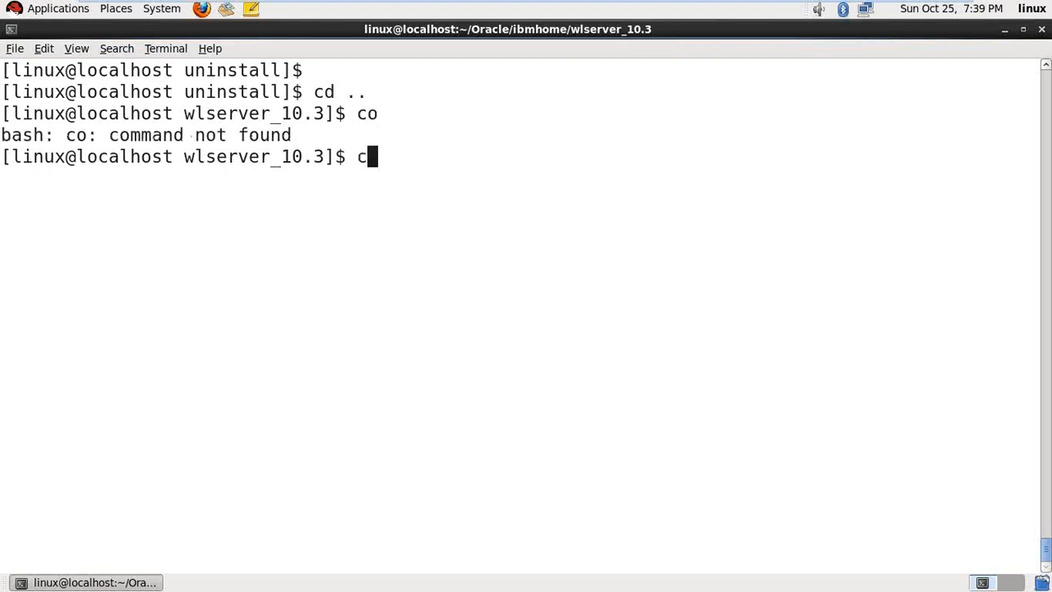
key("BackSpace")
key("BackSpace")
type("cd c")
key("Tab")
key("Return")
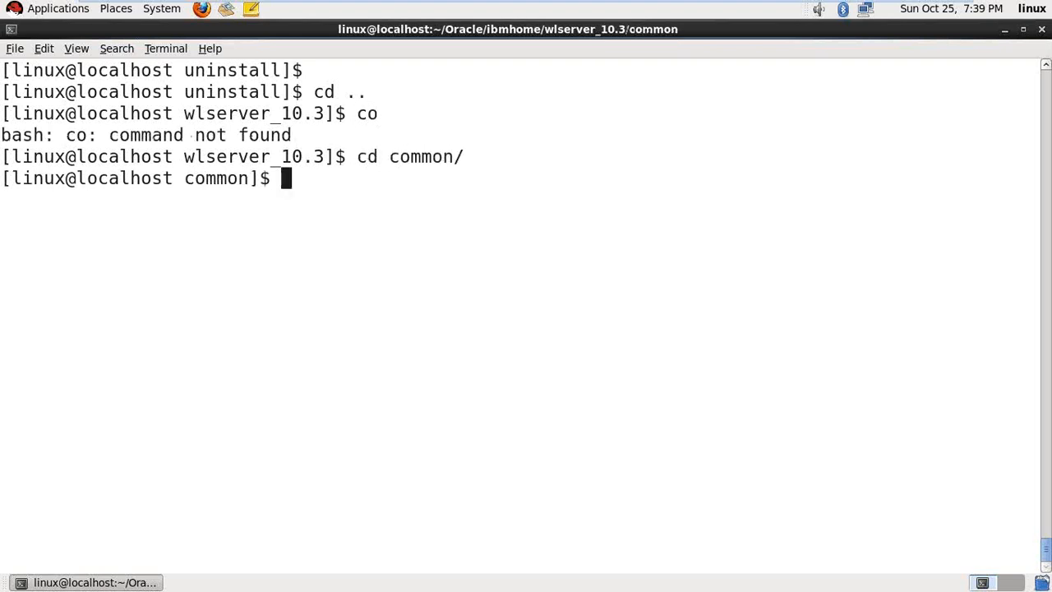
key("ctrl+l")
key("Return")
type("cd bi")
key("Tab")
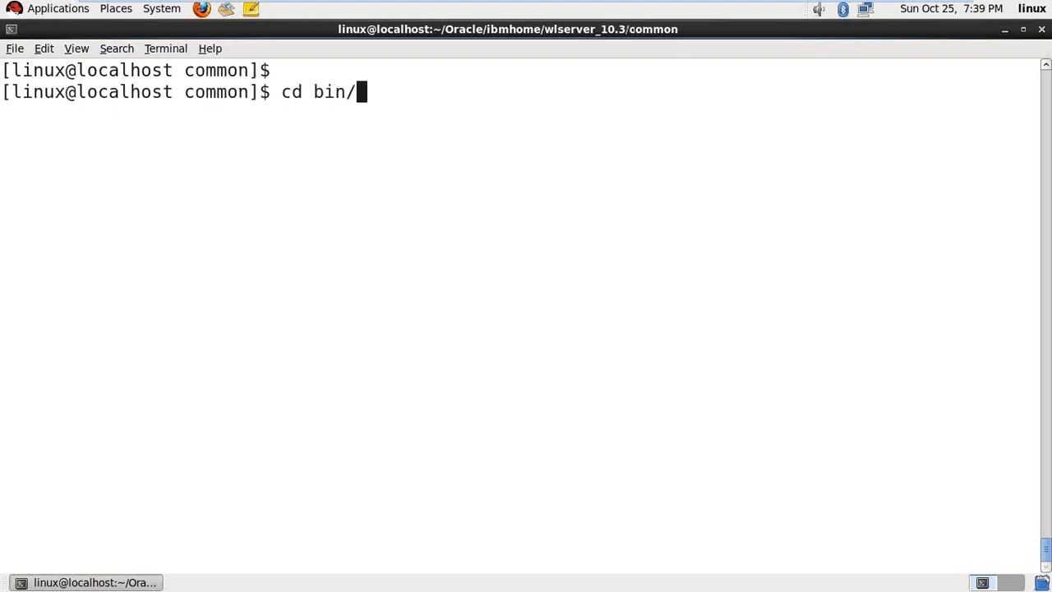
key("Return")
key("ctrl+l")
key("Return")
type("pwd")
key("Return")
type("ls")
key("Return")
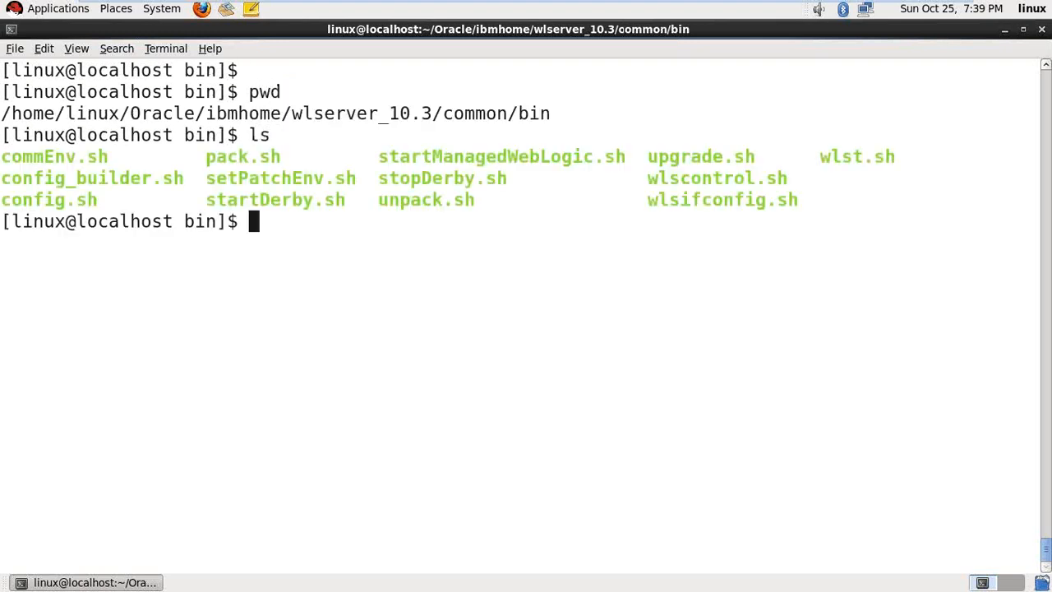
- Enter ./config.sh -mode=gui -log=/home/linux/Desktop/domaininstall.log at the prompt without running it
type("./config.")
key("Tab")
type("-")
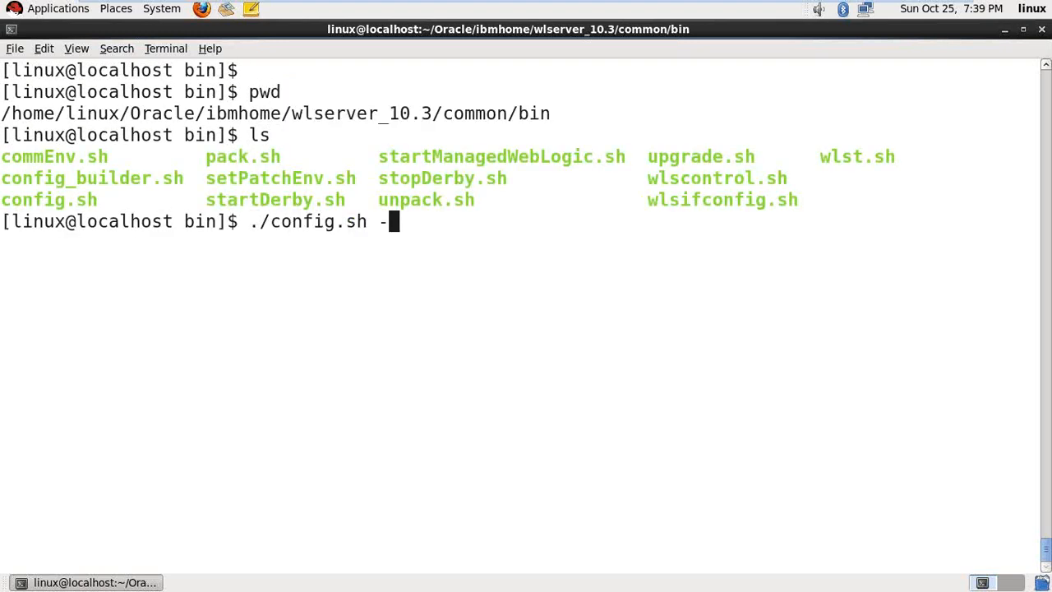
type("mode=gui -log=/home/linux/")
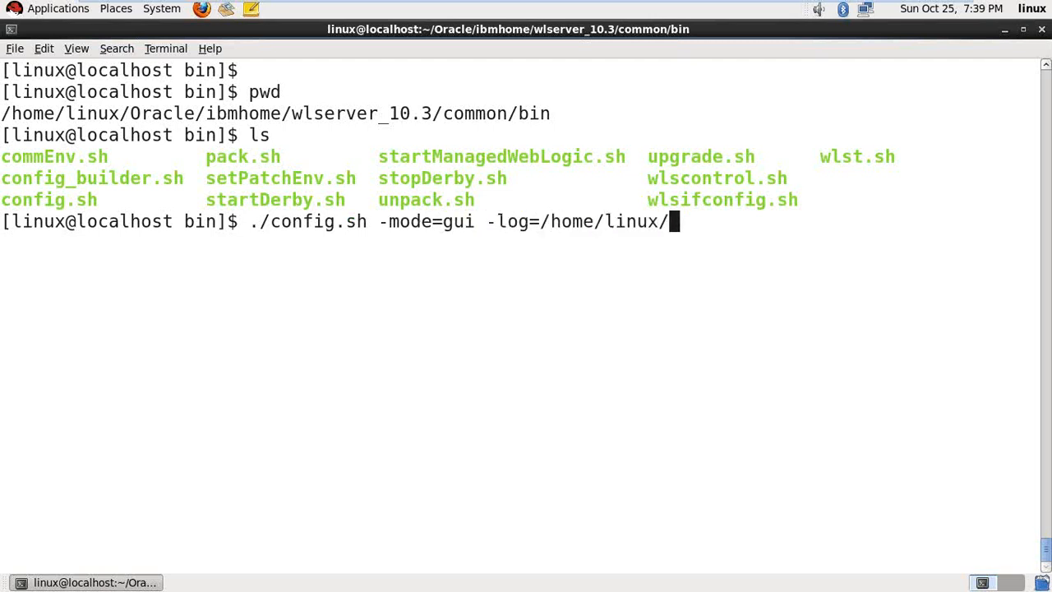
type("De")
key("Tab")
type("domai")
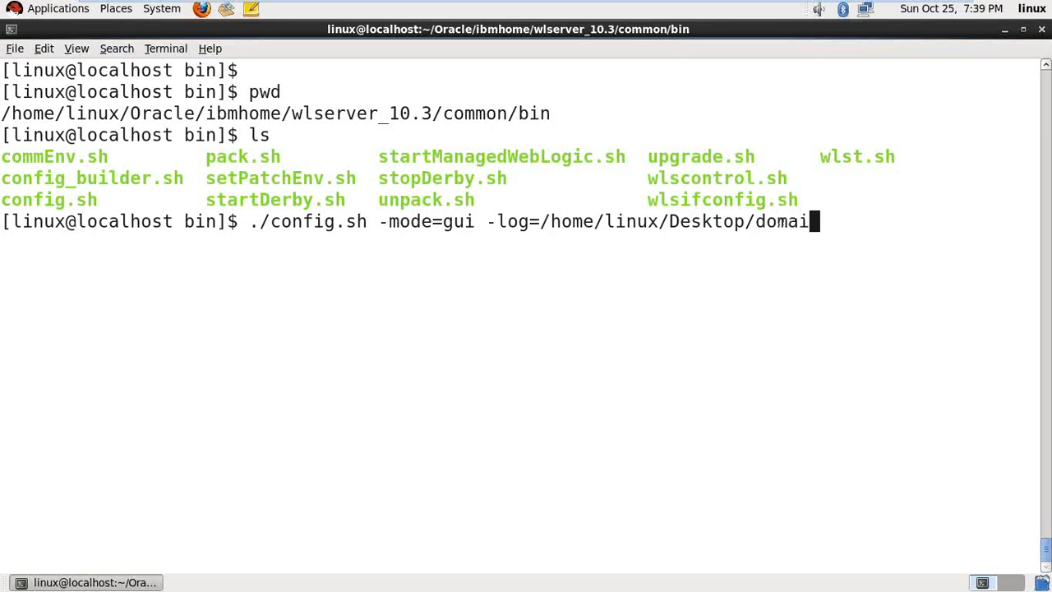
type("ninstall.log")
key("Left")
key("Left")
key("Left")
key("Left")
key("Left")
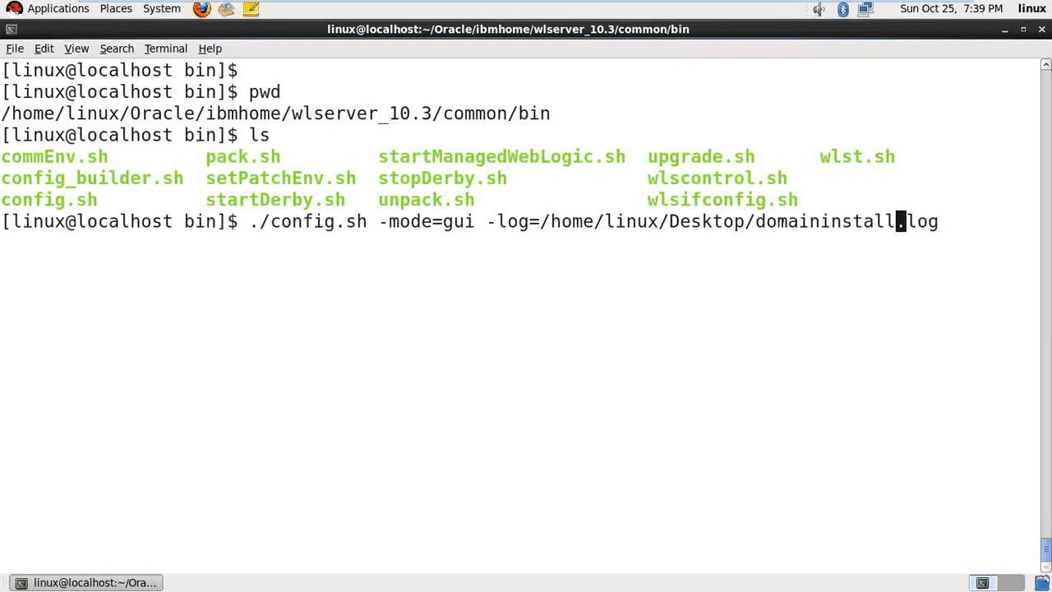
- Change the log name to domaininstallg.log, launch the wizard, and create a domain based on Basic WebLogic Server Domain
type("g")
key("Return")
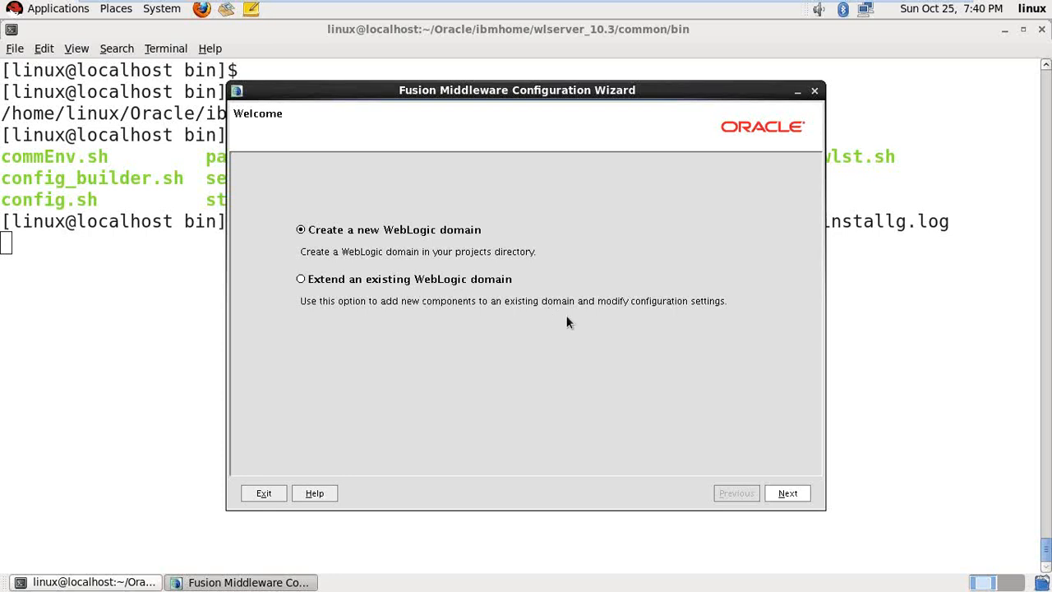
left_click(794, 494)
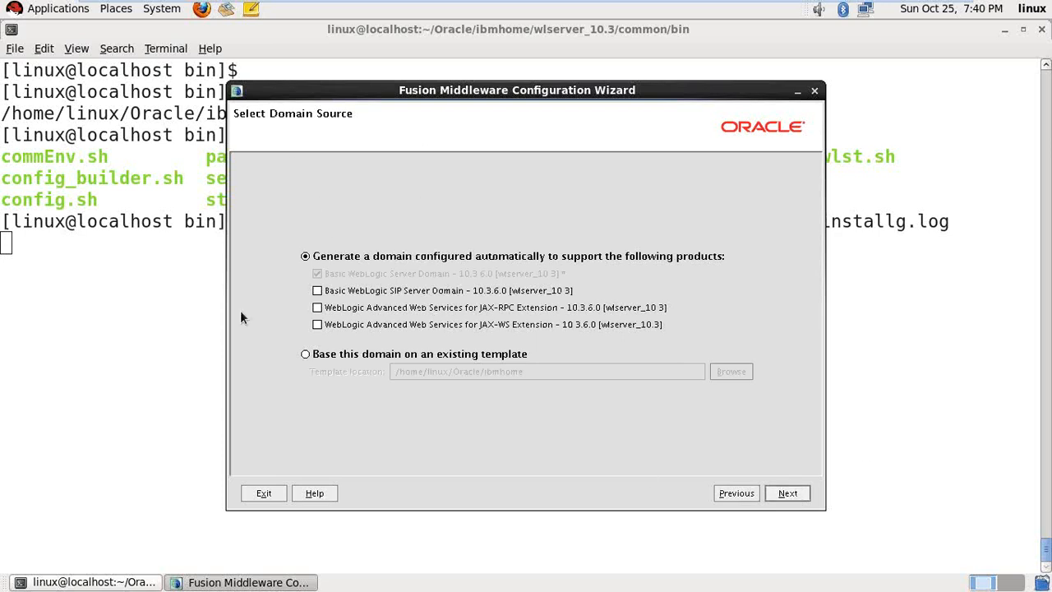
left_click(778, 492)
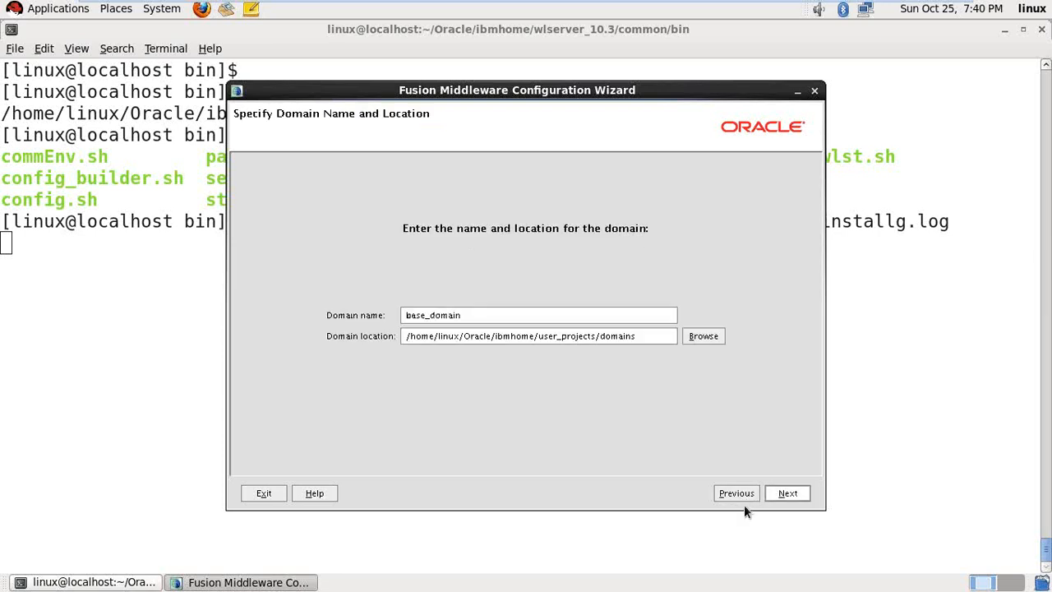
left_click(736, 493)
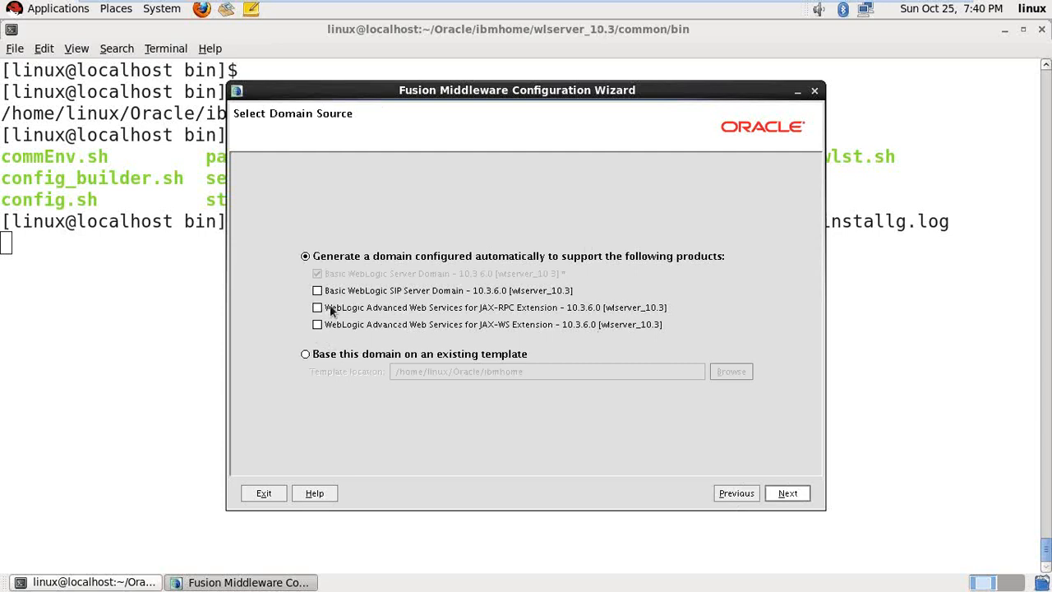
- Replace base_domain with ibmdomain and review the user_projects/domains location path
left_click(787, 493)
double_click(505, 319)
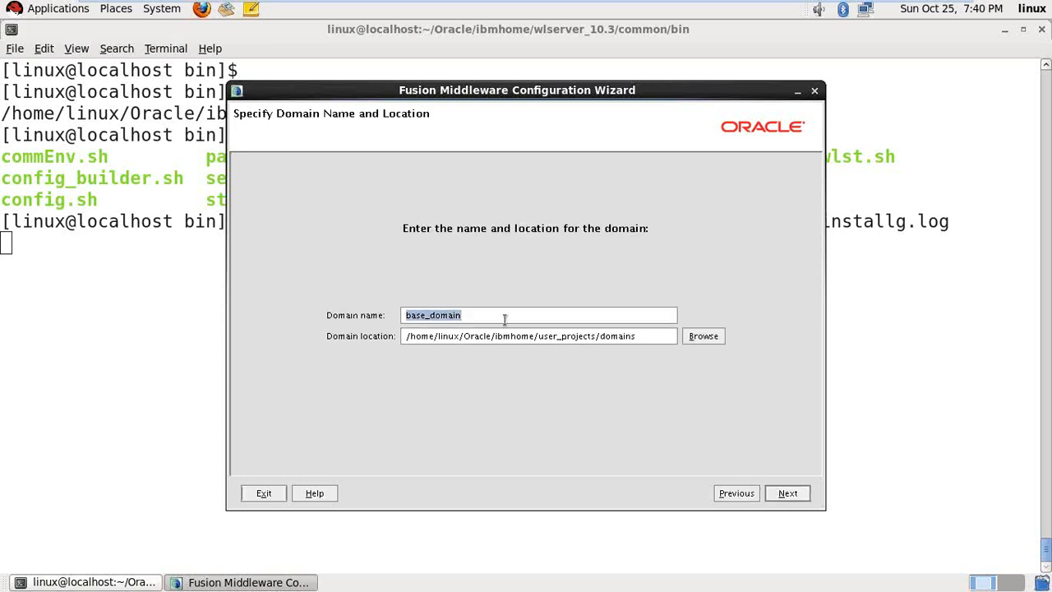
left_click_drag(504, 319, 312, 296)
type("i")
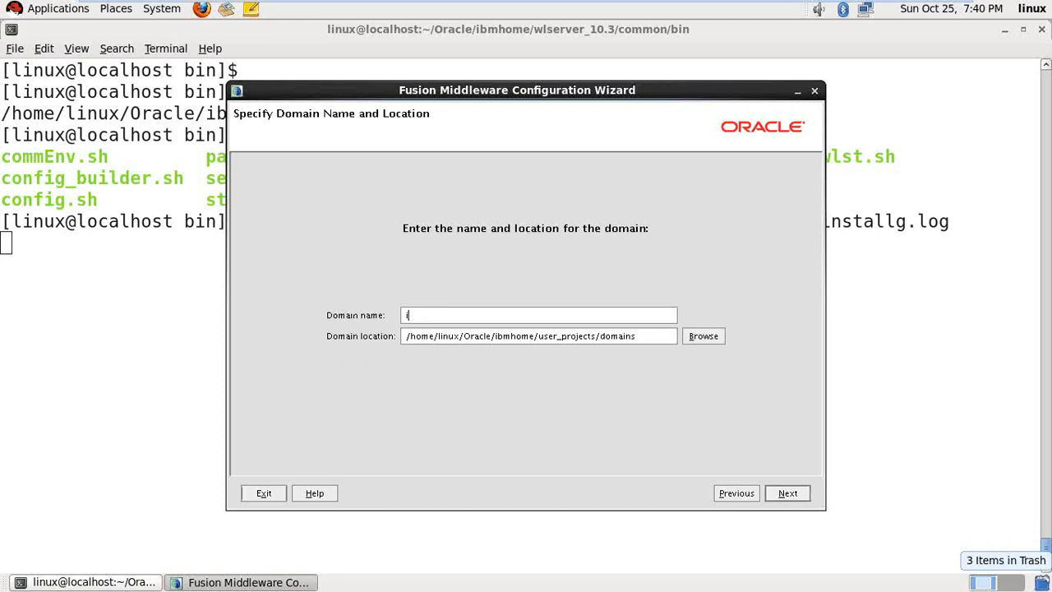
type("9bm")
type("dpd")
key("BackSpace")
key("BackSpace")
key("BackSpace")
key("BackSpace")
type("ibmdomain")
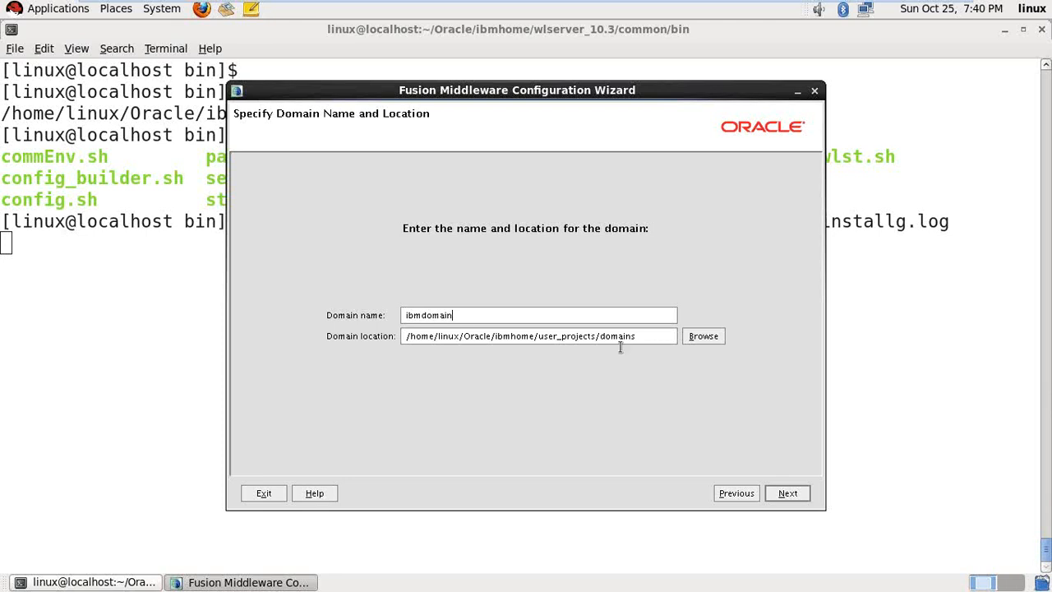
triple_click(543, 338)
left_click_drag(566, 337, 598, 338)
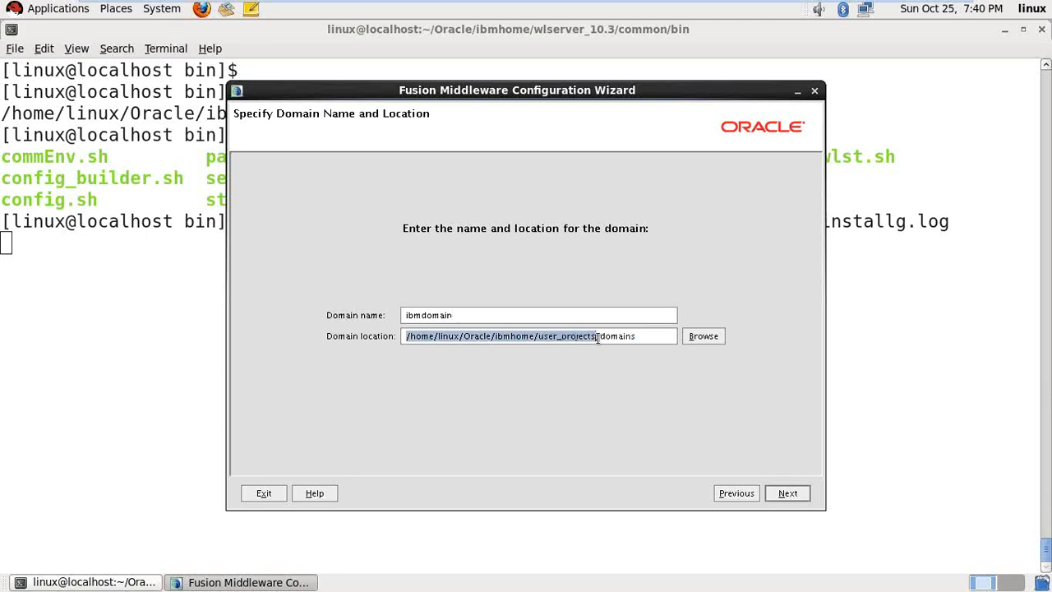
left_click(642, 336)
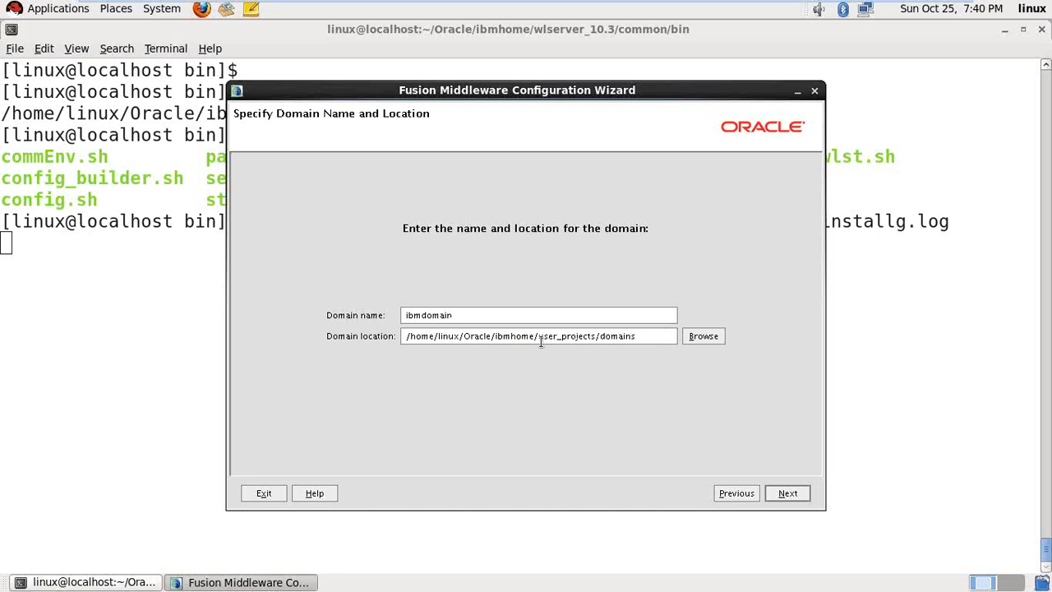
left_click_drag(538, 337, 590, 340)
- Enter the weblogic administrator password, advance to server start mode and JDK, and exit full screen
left_click(787, 493)
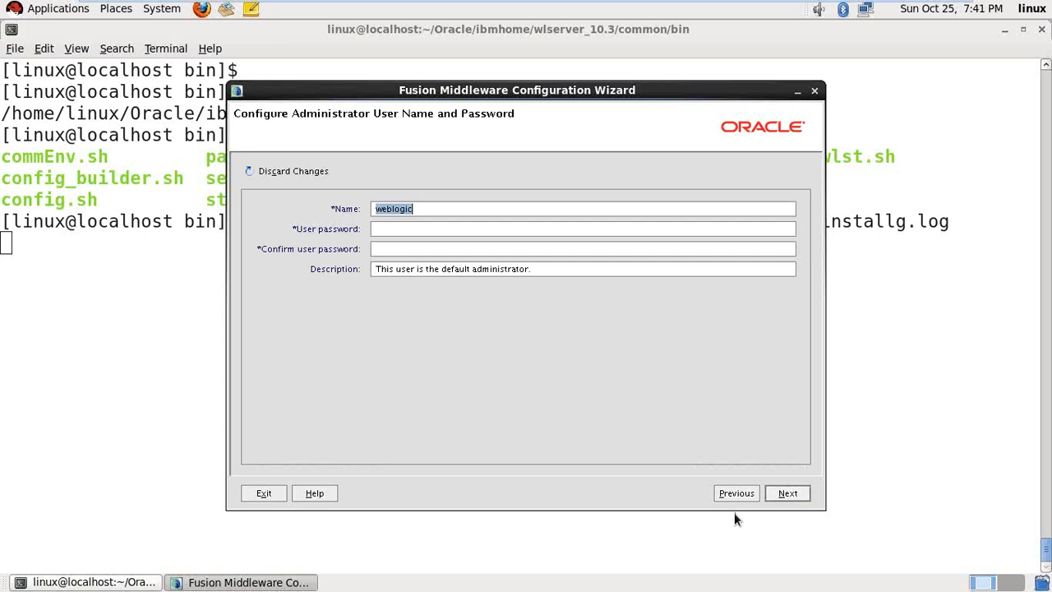
left_click(395, 229)
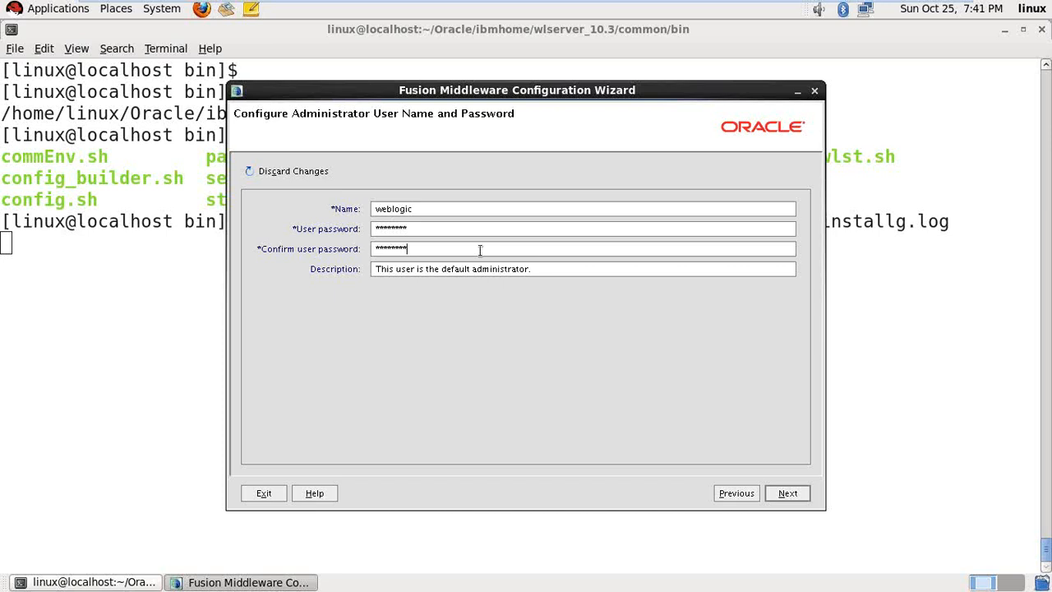
left_click(787, 493)
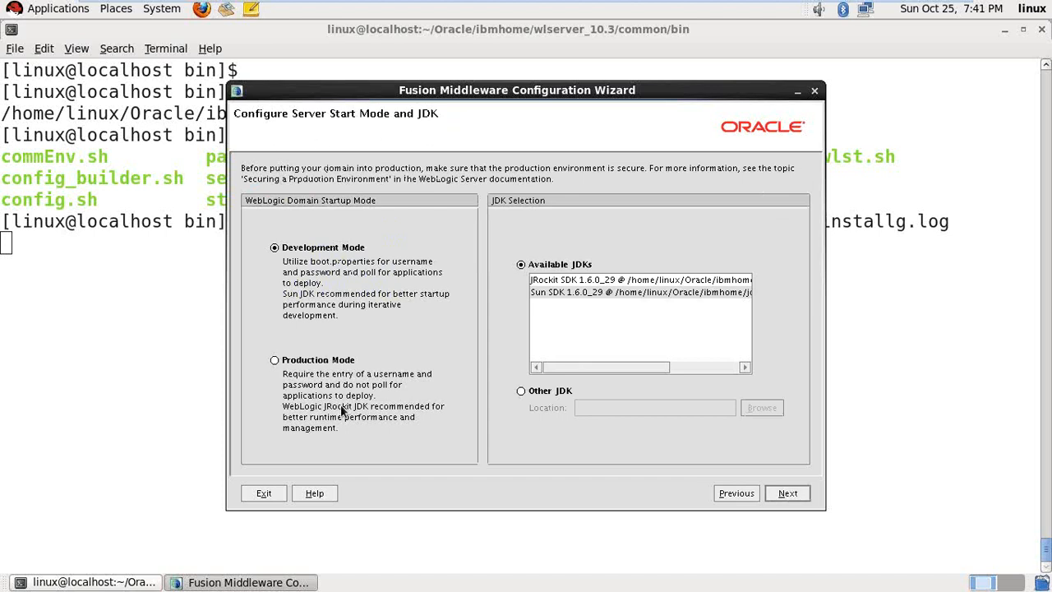
key("ctrl+alt+Return")
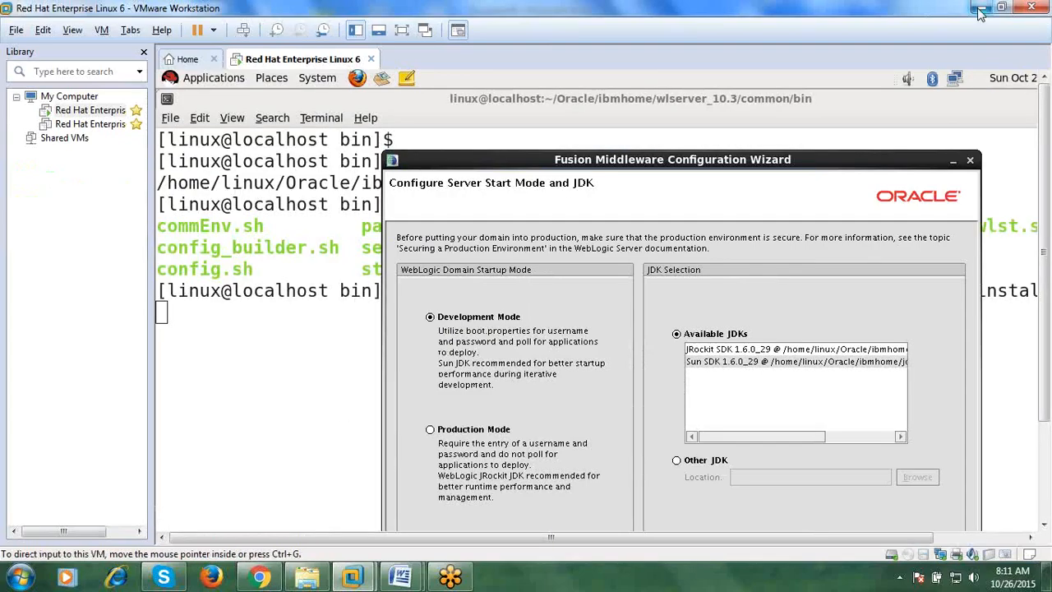
- Return to the Word notes and begin a new page after the last line
left_click(981, 9)
mouse_move(400, 577)
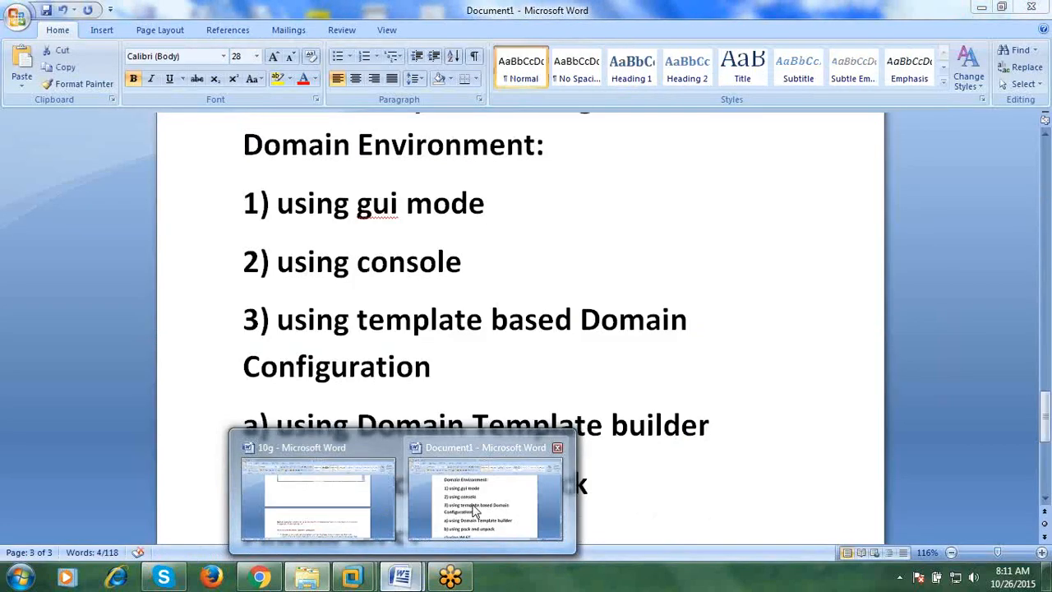
left_click(473, 511)
scroll(475, 493, "down", 8)
left_click(463, 481)
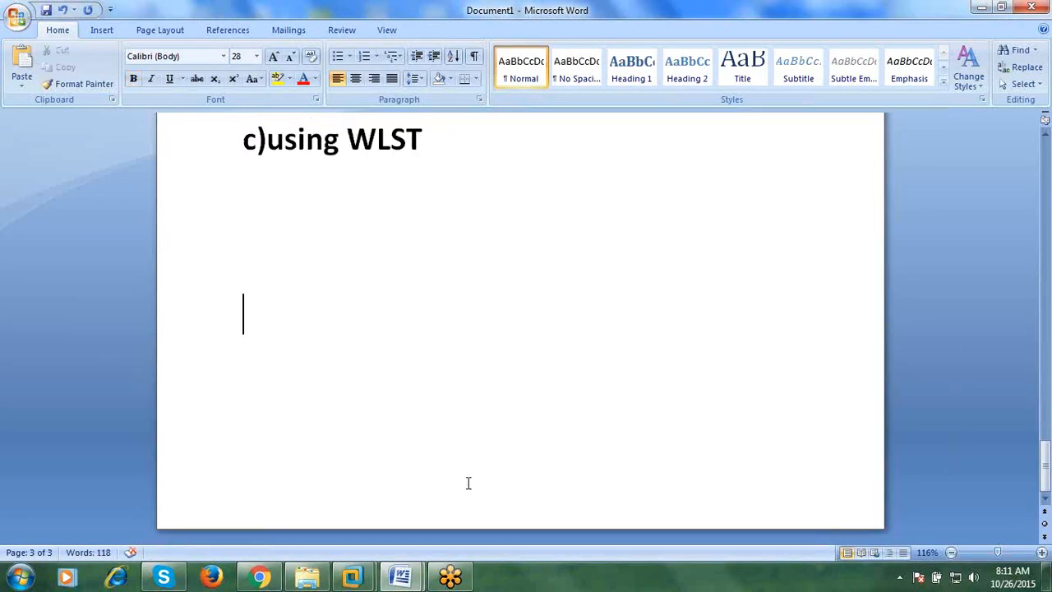
key("Return")
key("Return")
- Type 'what is the difference between development mode production mode', correcting 'developemnt' from spelling suggestions
type("wha")
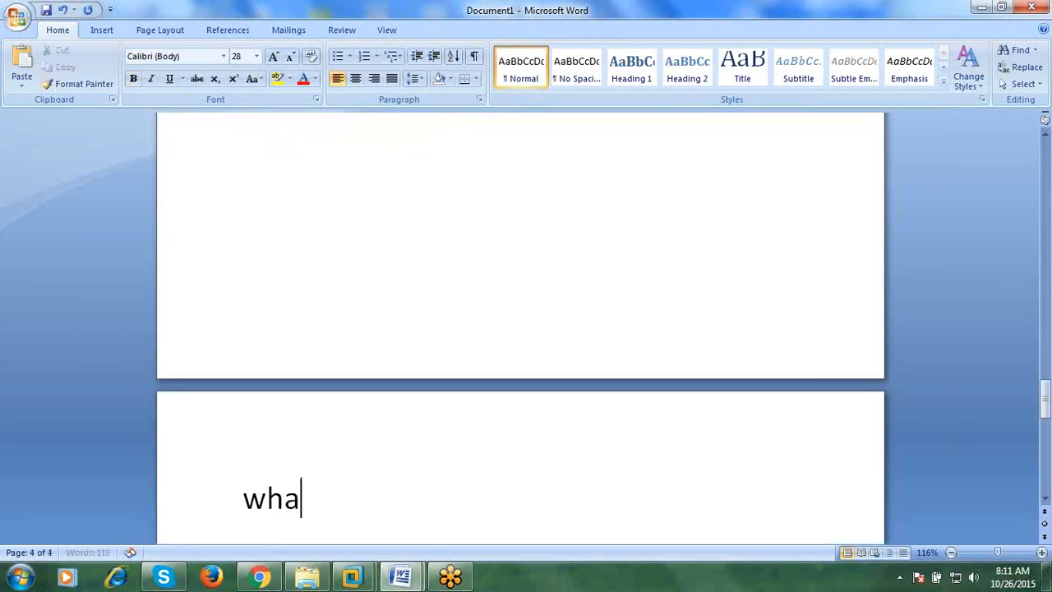
type("t is the diffen")
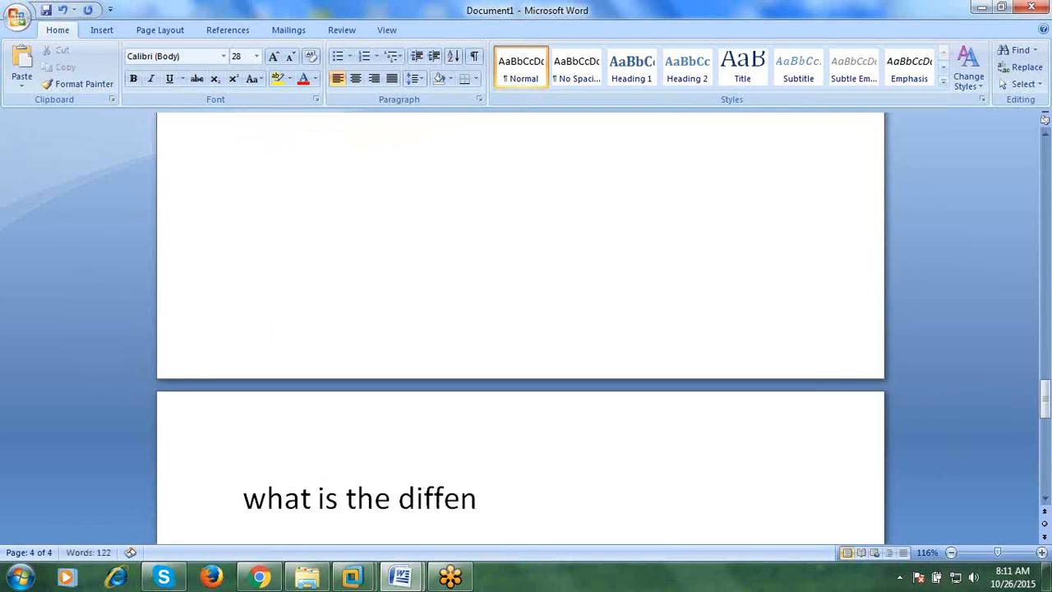
key("BackSpace")
type("rence")
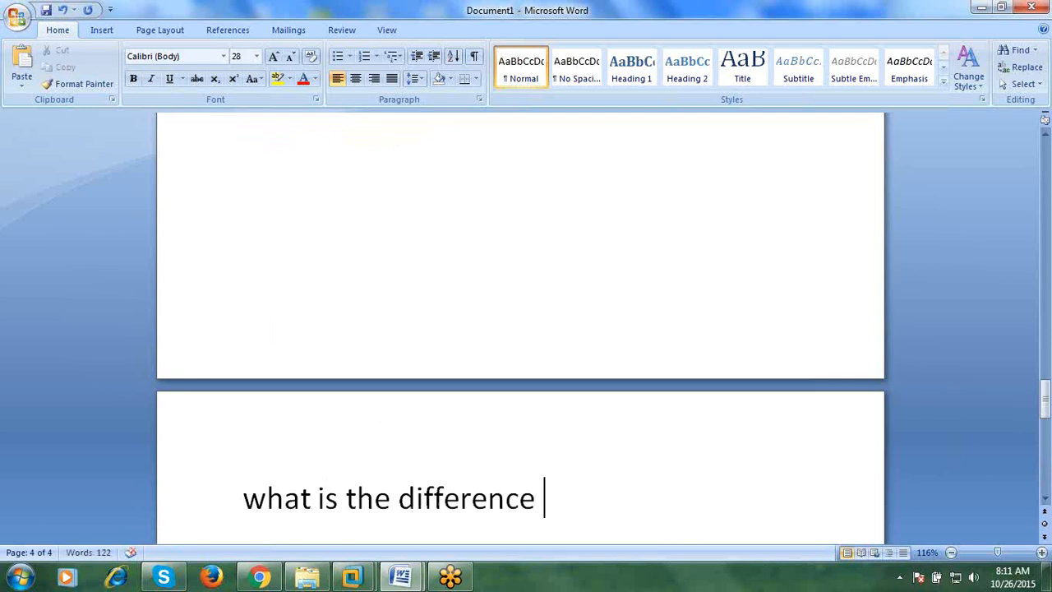
type(" bet")
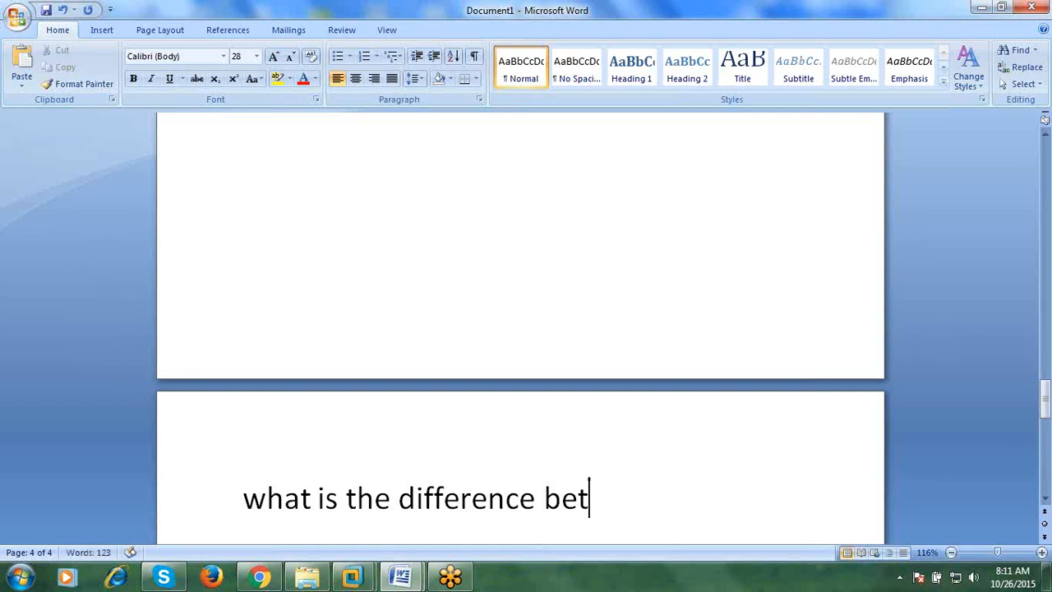
key("BackSpace")
type("tween")
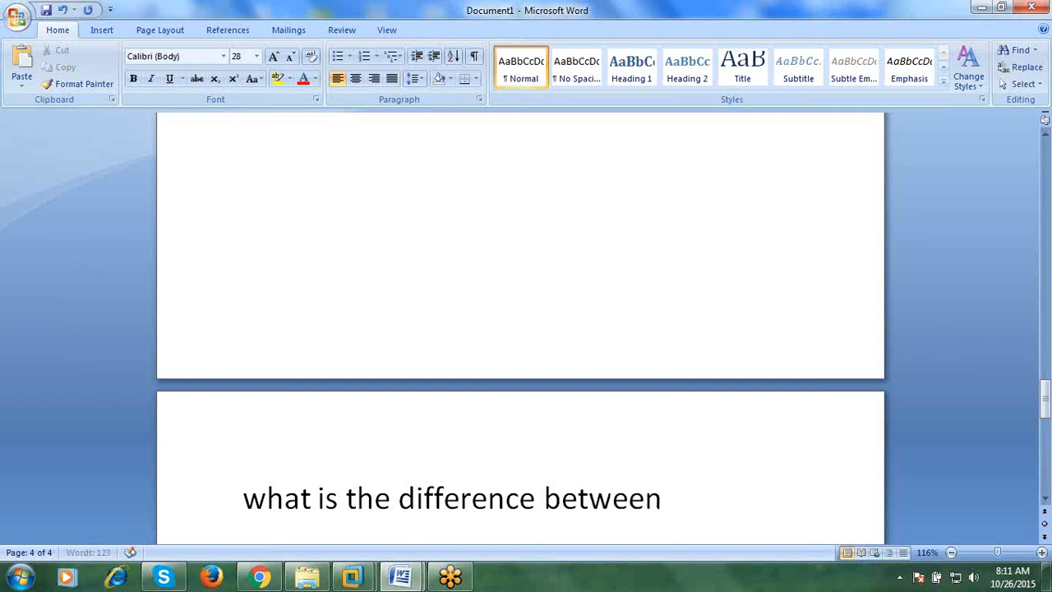
type(" developemnt")
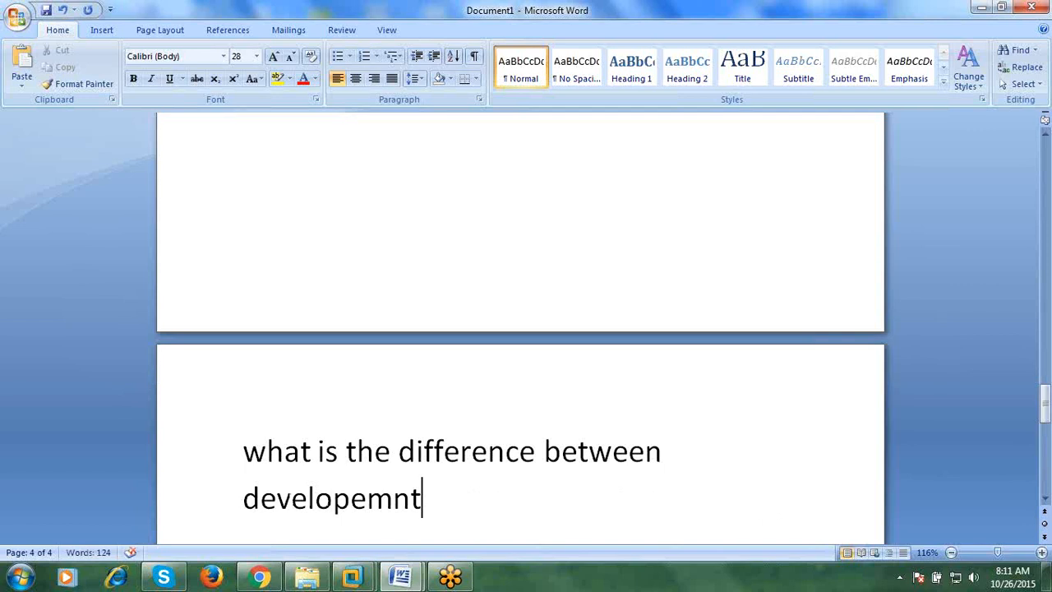
type(" a")
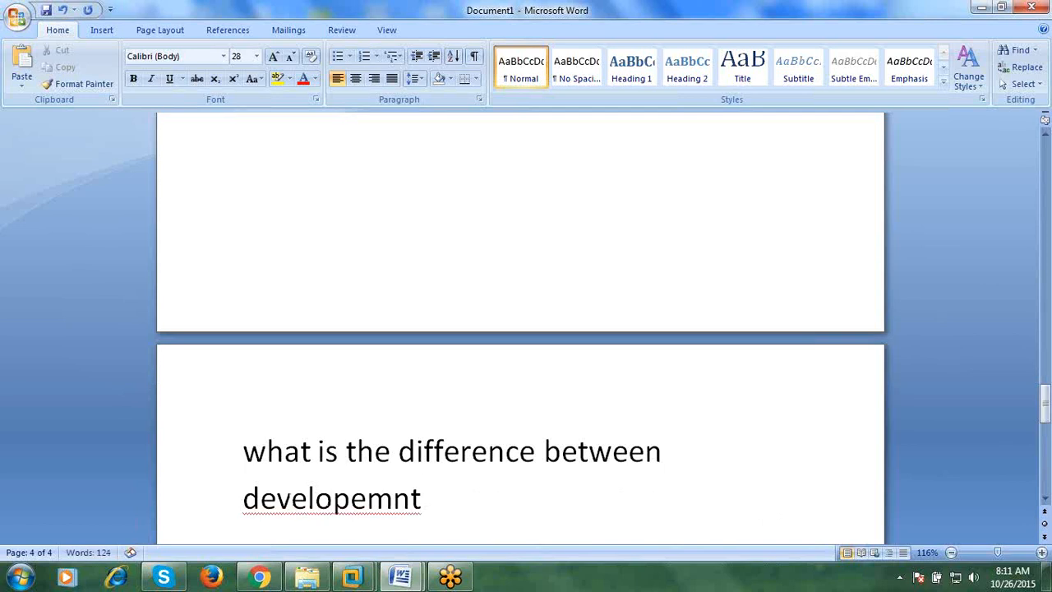
right_click(352, 497)
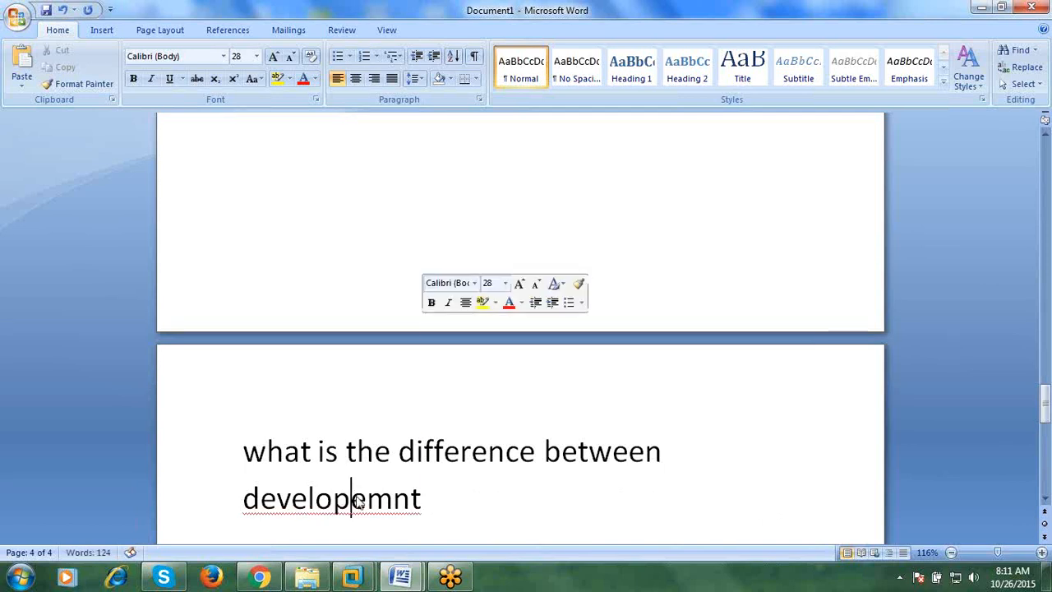
left_click(476, 333)
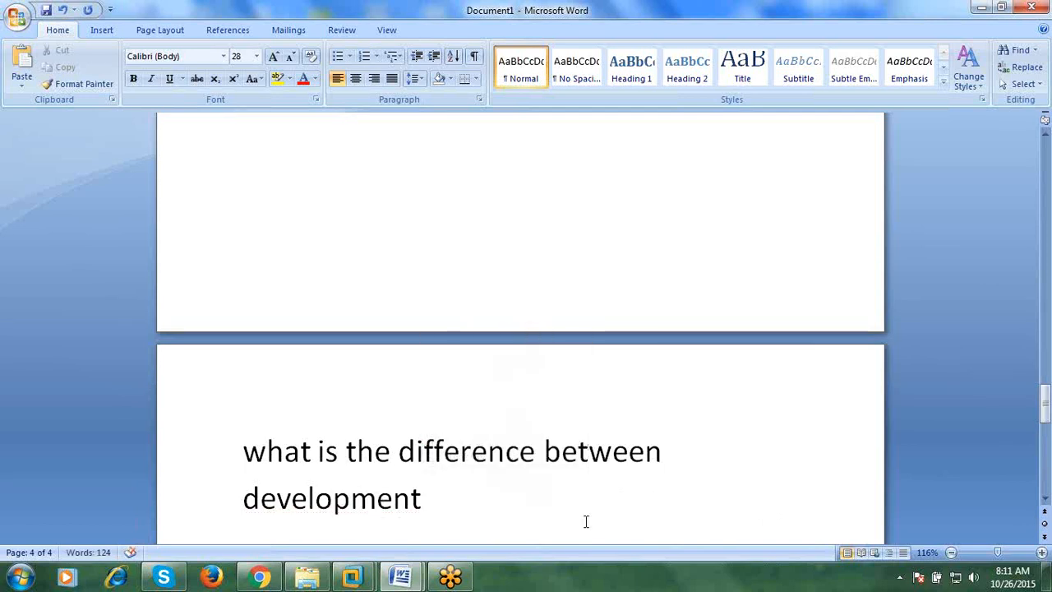
type("mode propduc")
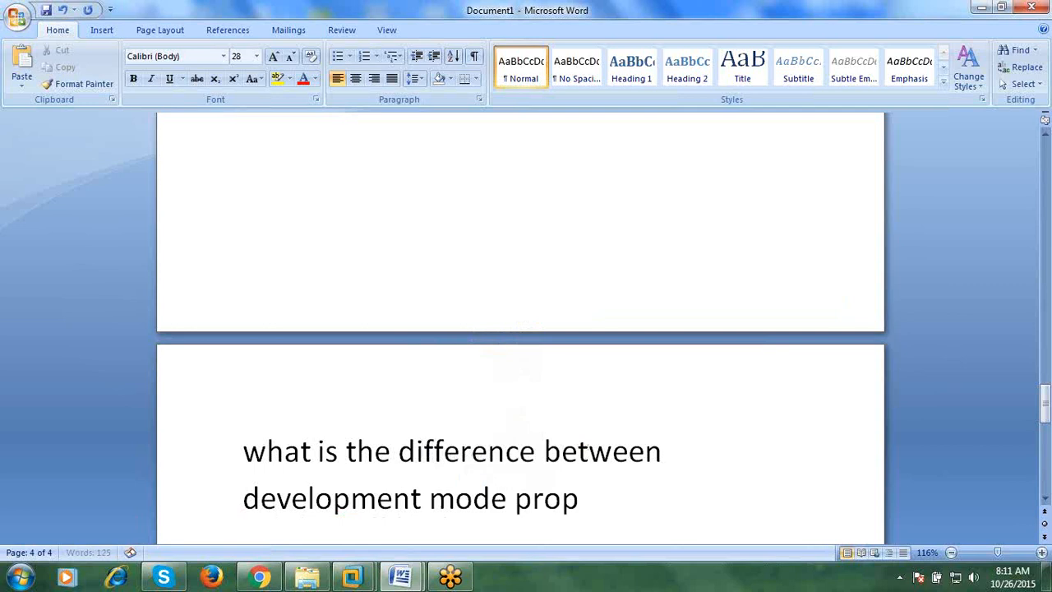
key("BackSpace")
key("BackSpace")
key("BackSpace")
key("BackSpace")
type("duction mode")
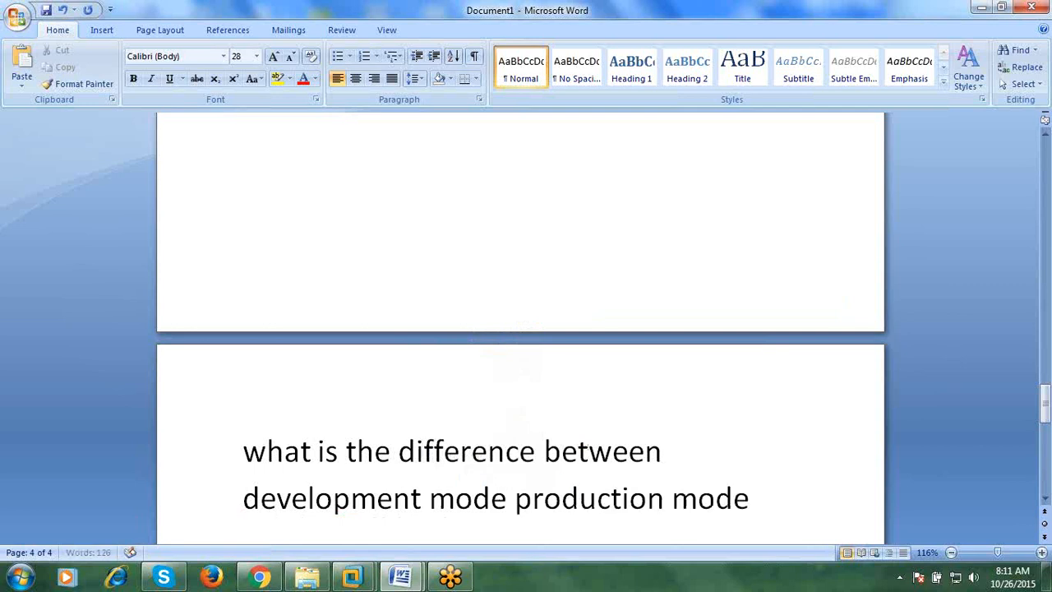
key("Return")
key("Return")
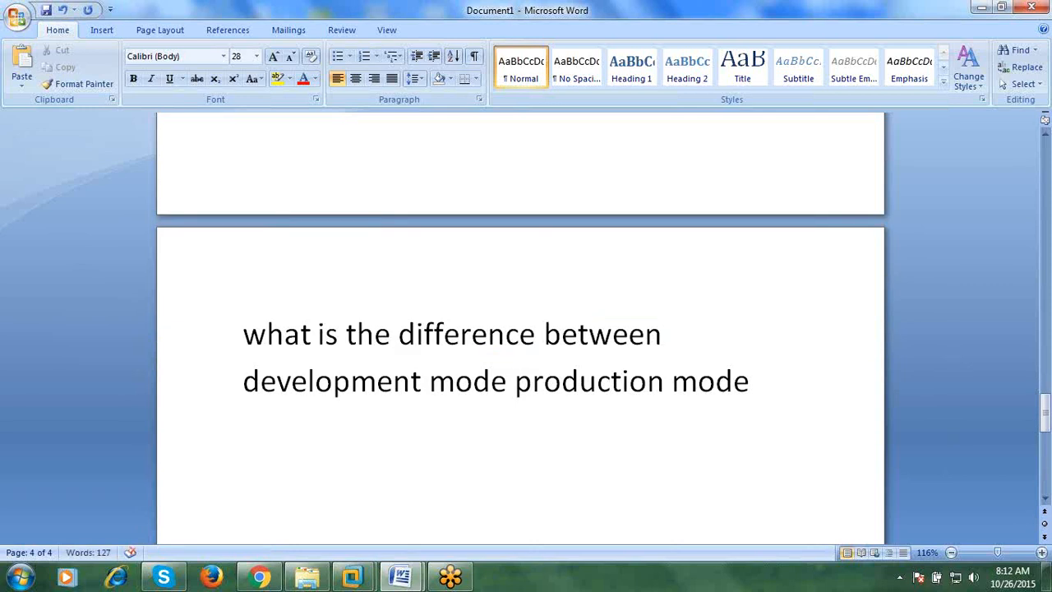
- Bold the heading and type '1) In development mode whenever you want start admin server does not require username and password'
left_click_drag(776, 369, 280, 348)
key("ctrl+b")
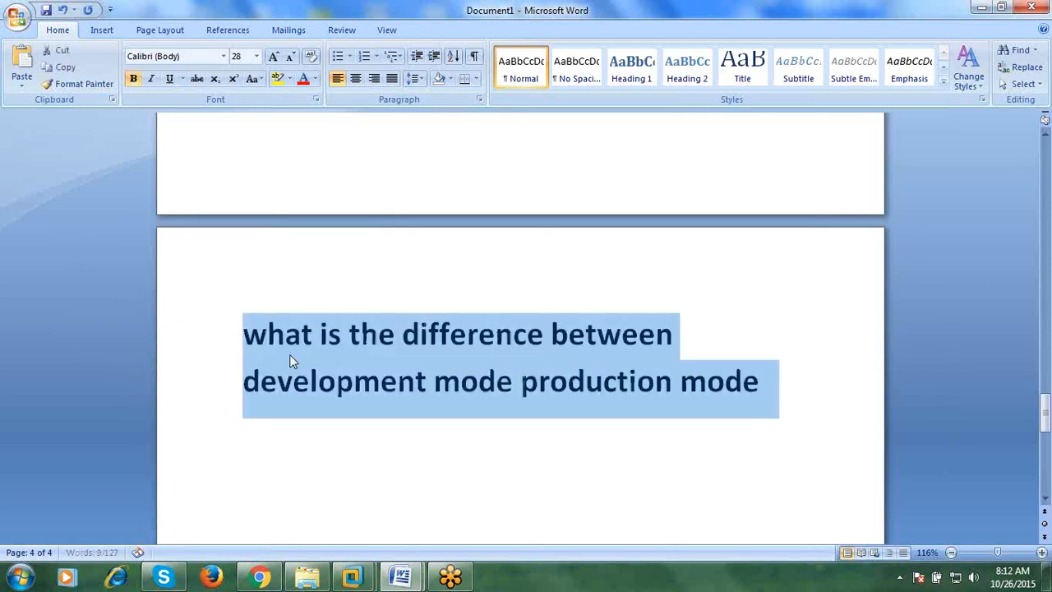
left_click(402, 439)
type("1) ")
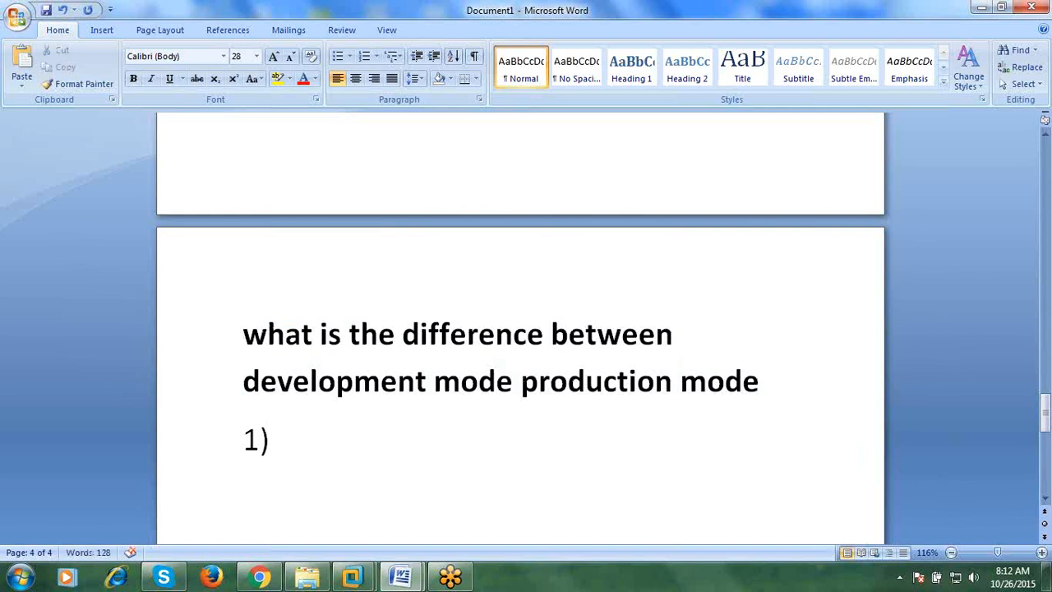
type("Indevelo[p")
key("BackSpace")
key("BackSpace")
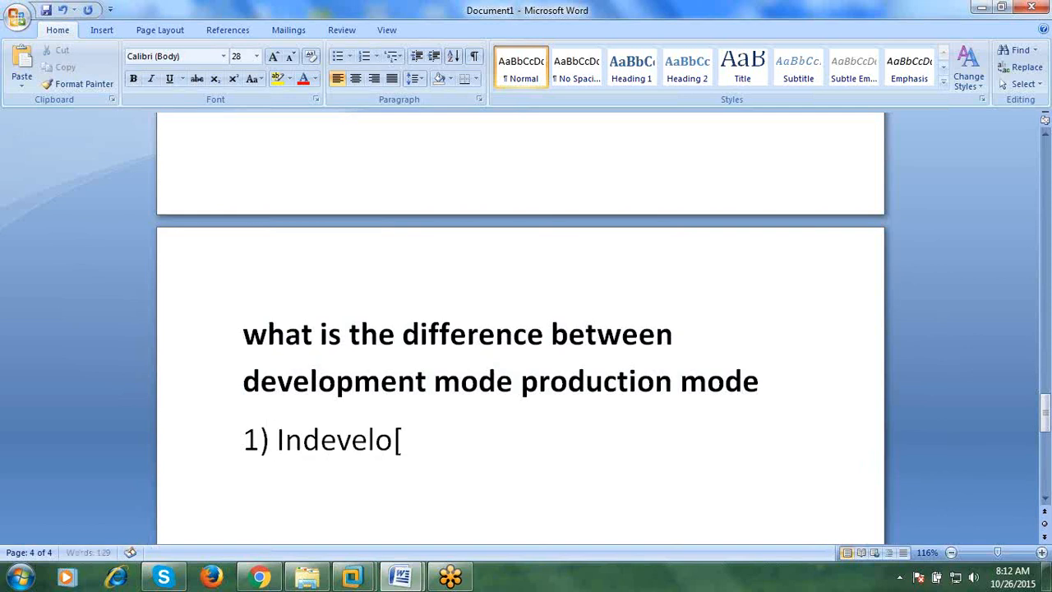
type("p")
key("Left")
key("Left")
key("Left")
key("Left")
key("Left")
key("Left")
key("Left")
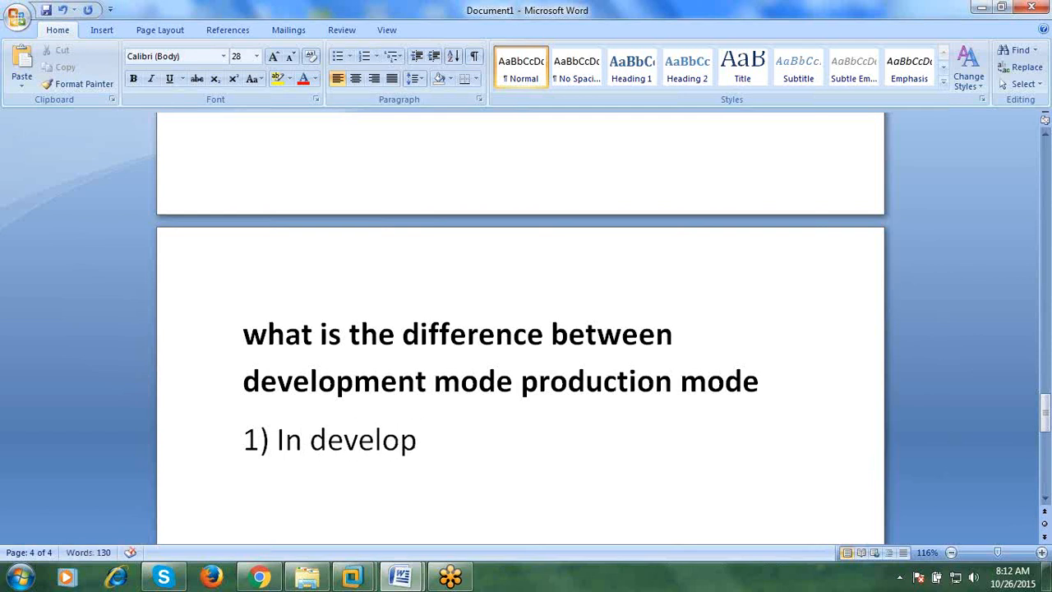
type("ment")
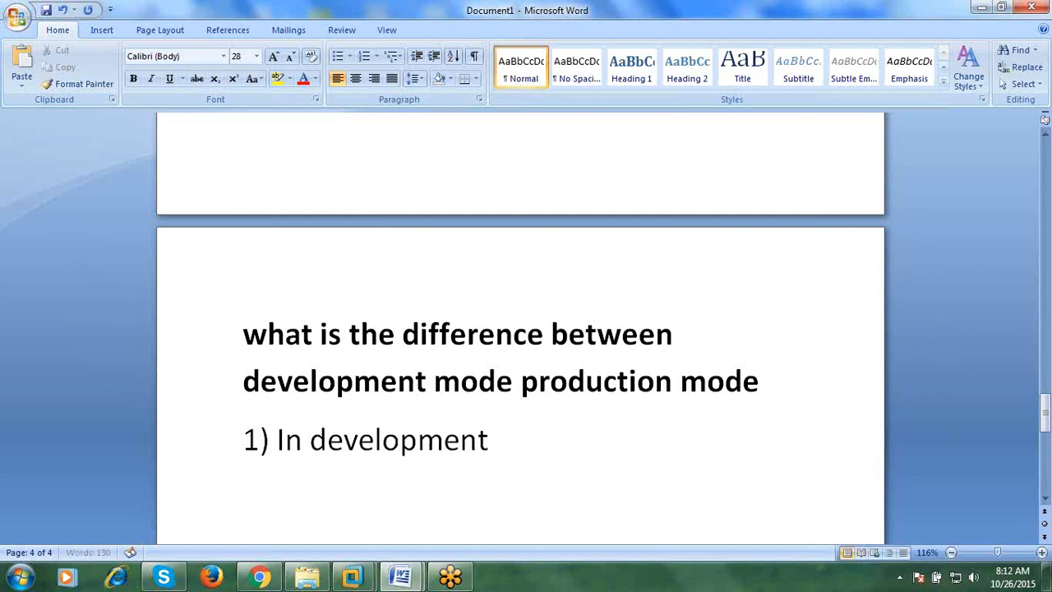
type(" mode ")
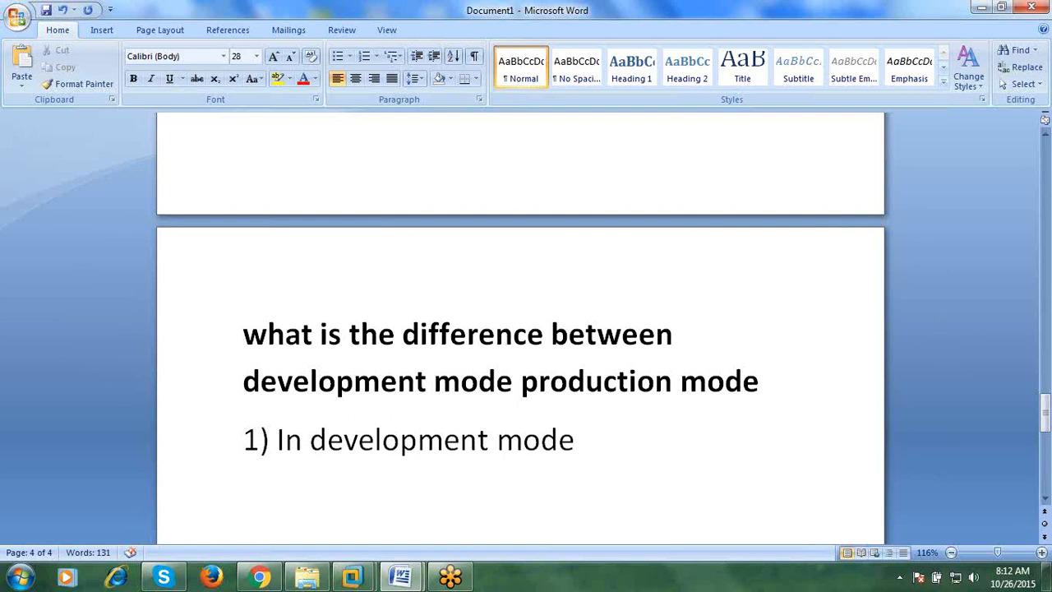
type("wheb")
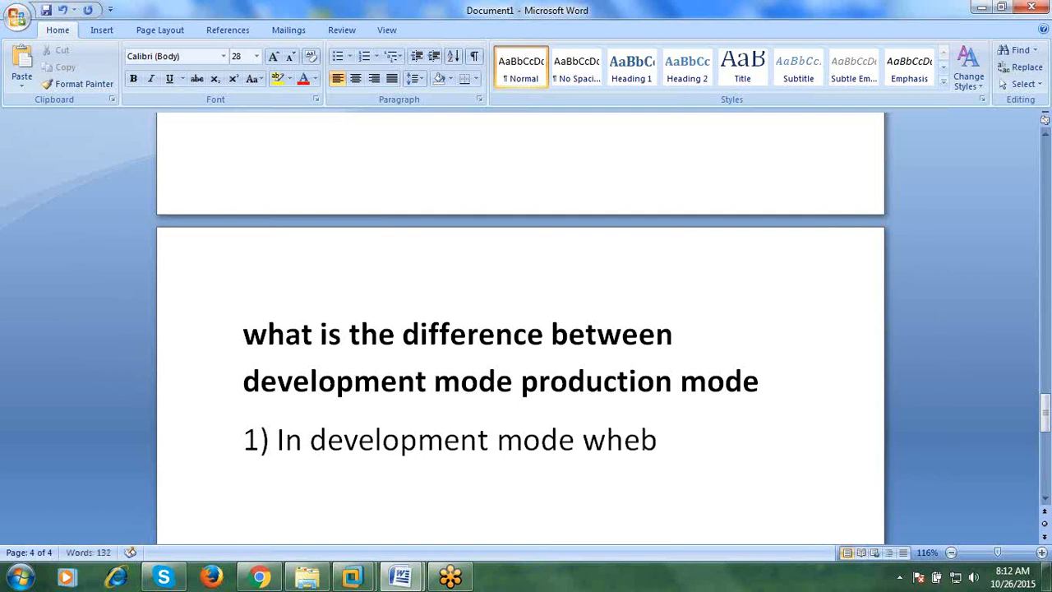
key("BackSpace")
type("never")
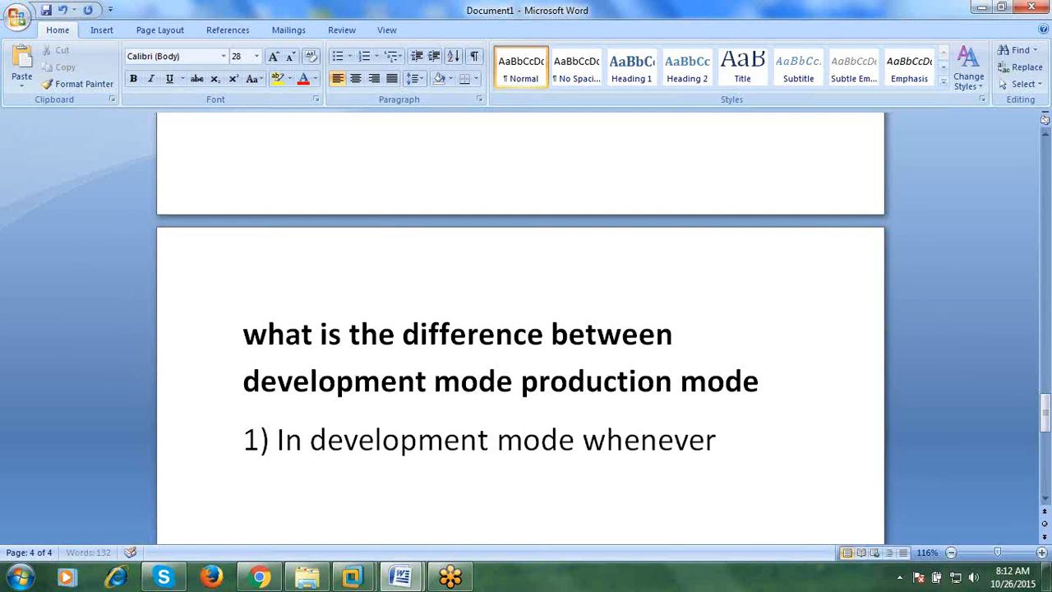
type(" yoiu")
key("BackSpace")
key("BackSpace")
type("u want")
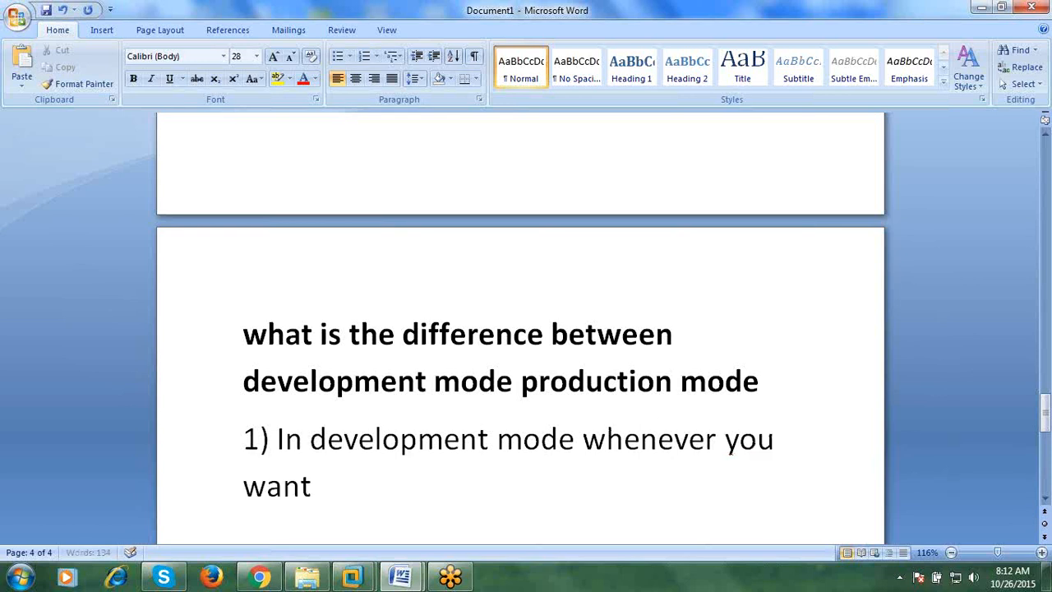
type(" sta")
key("BackSpace")
type("tart admin serv")
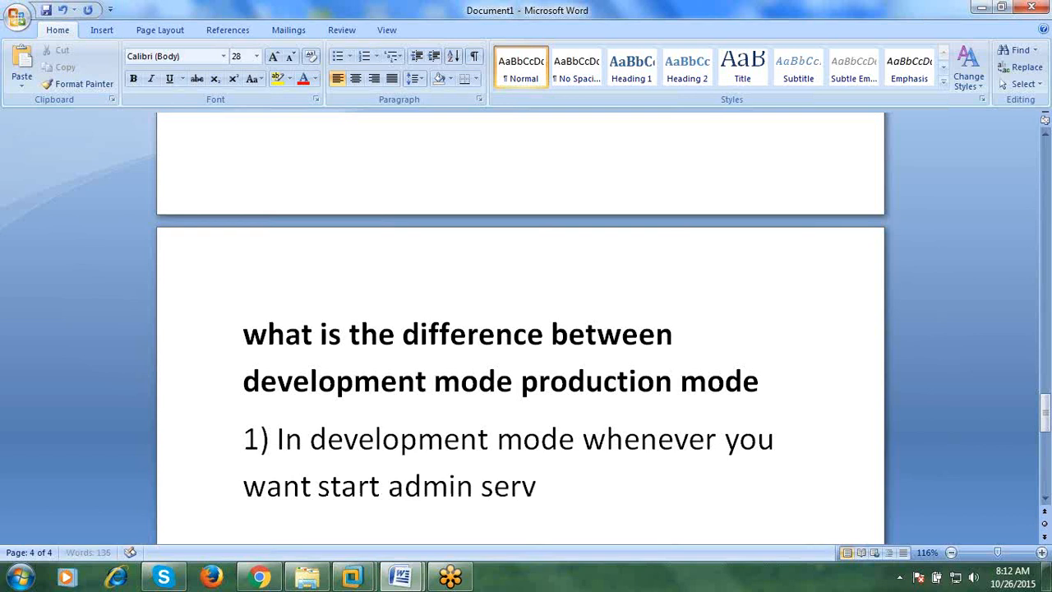
type("er does n")
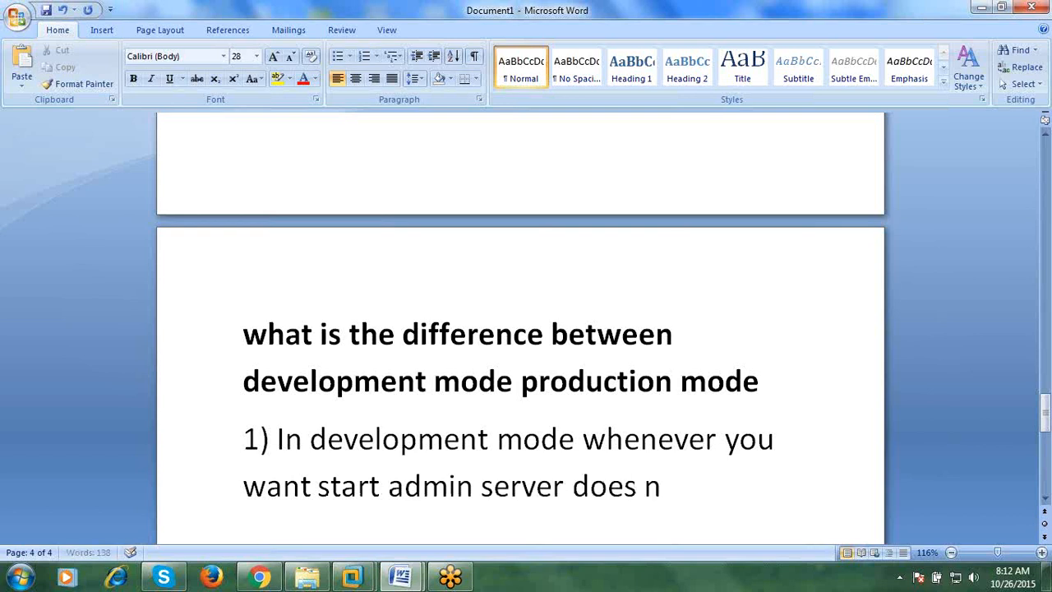
type("ot requir")
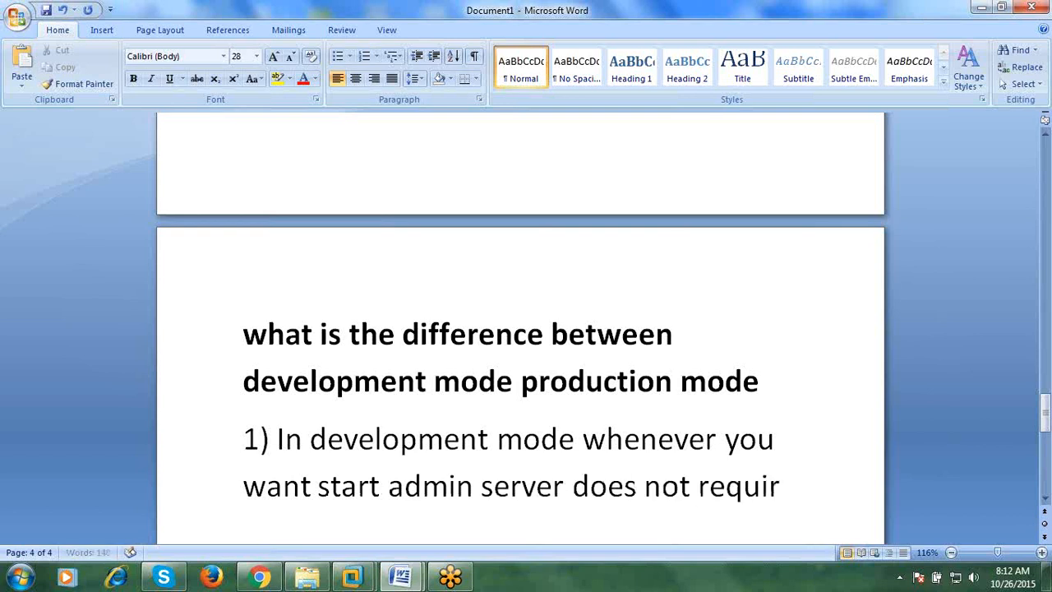
type("e userna")
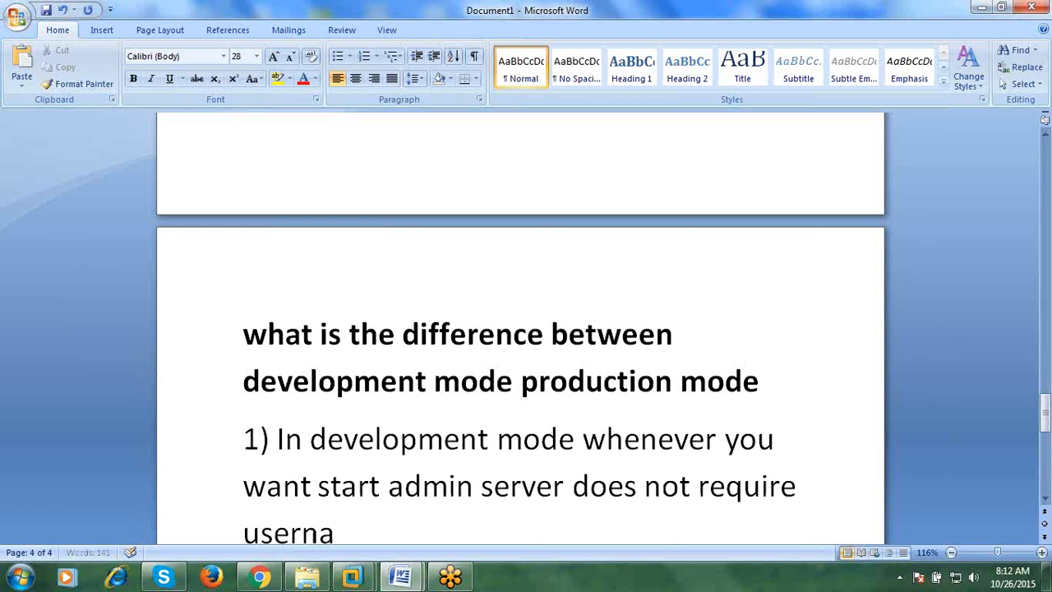
type("me and passw")
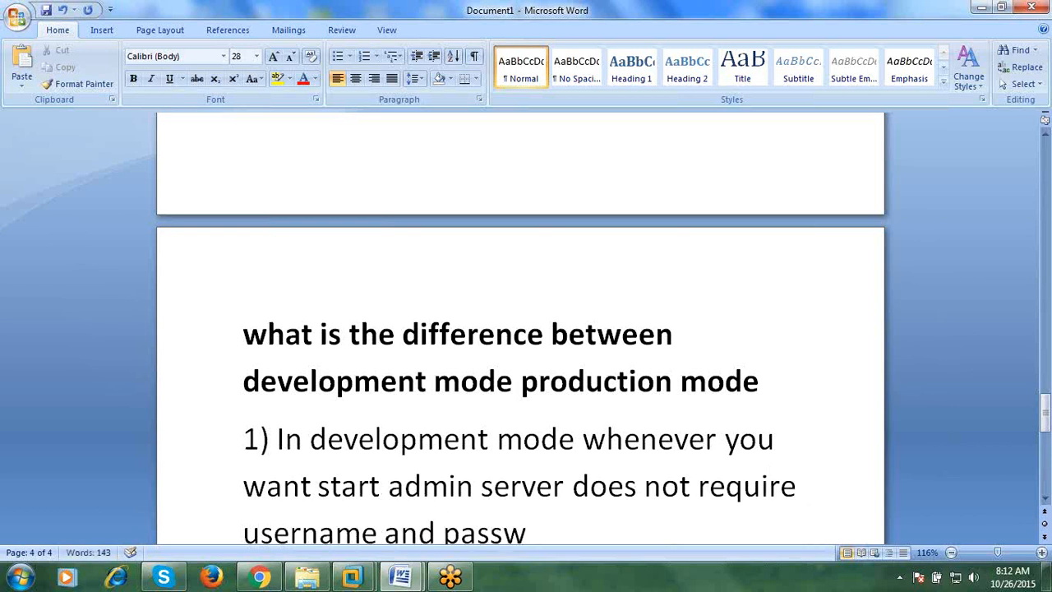
type("word")
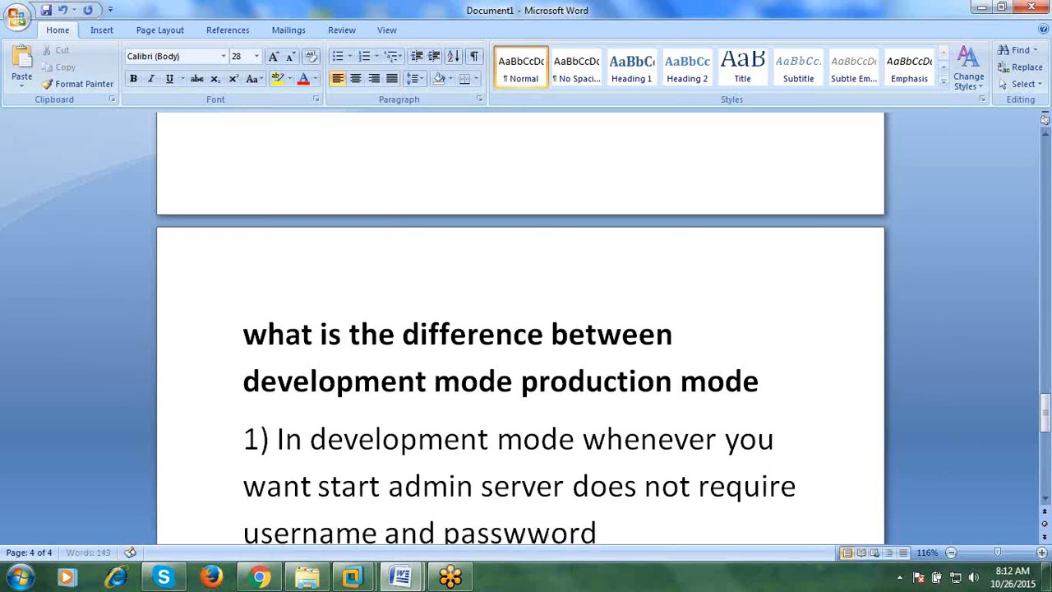
- Fix 'passwword', append 'where as in production mode which requires', correct 'whioch', and begin '2)'
scroll(521, 439, "down", 3)
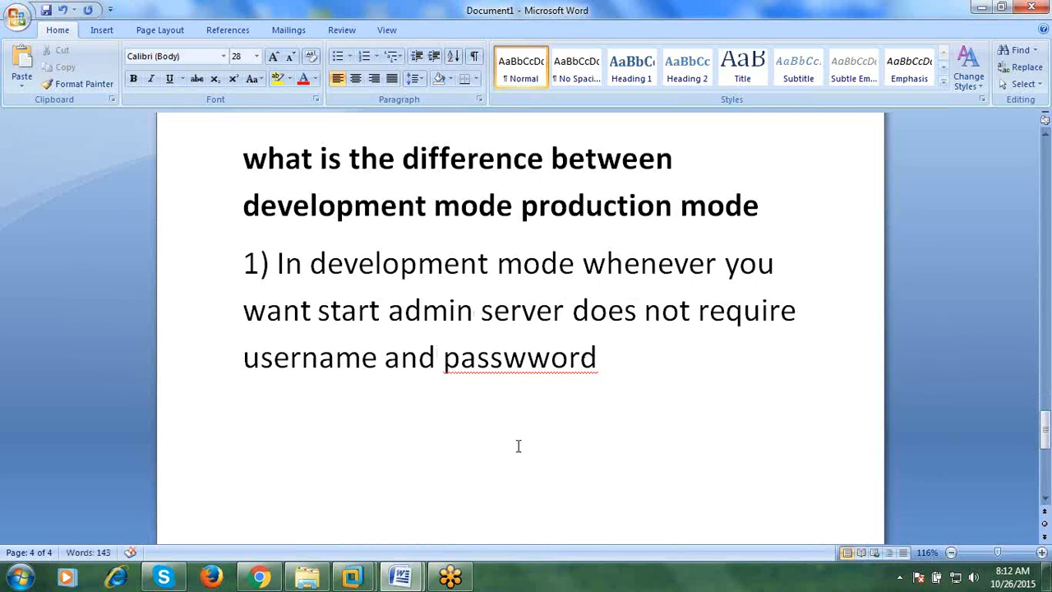
left_click(527, 357)
key("BackSpace")
left_click(641, 376)
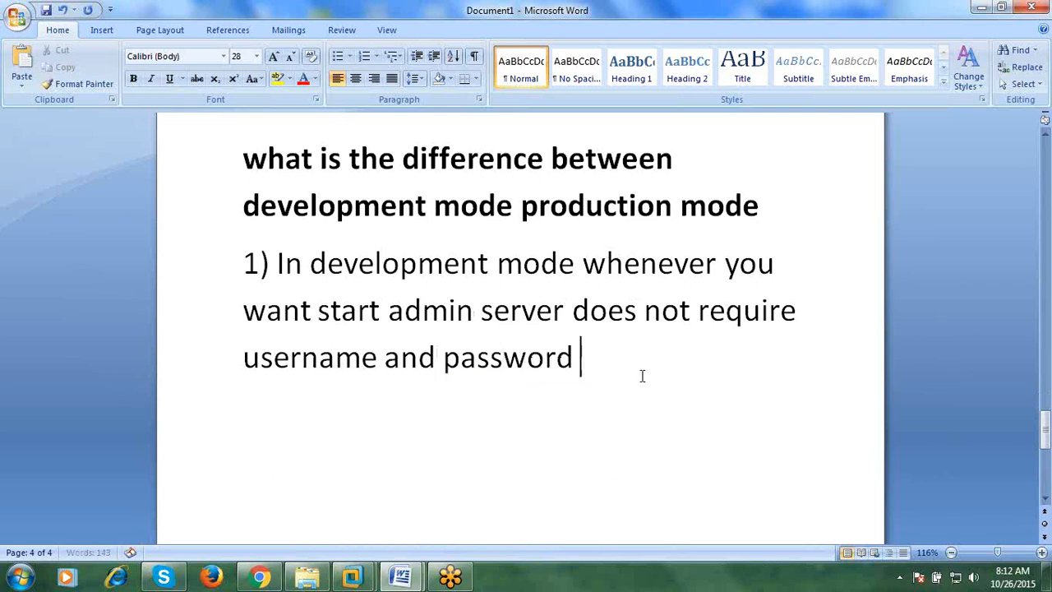
type("where a")
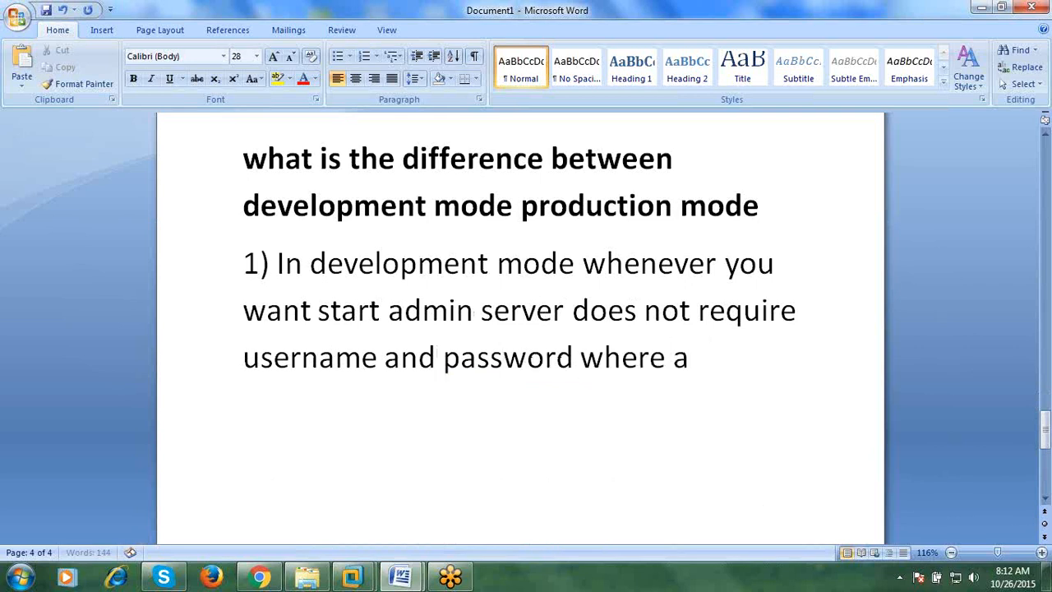
type("s in productrion")
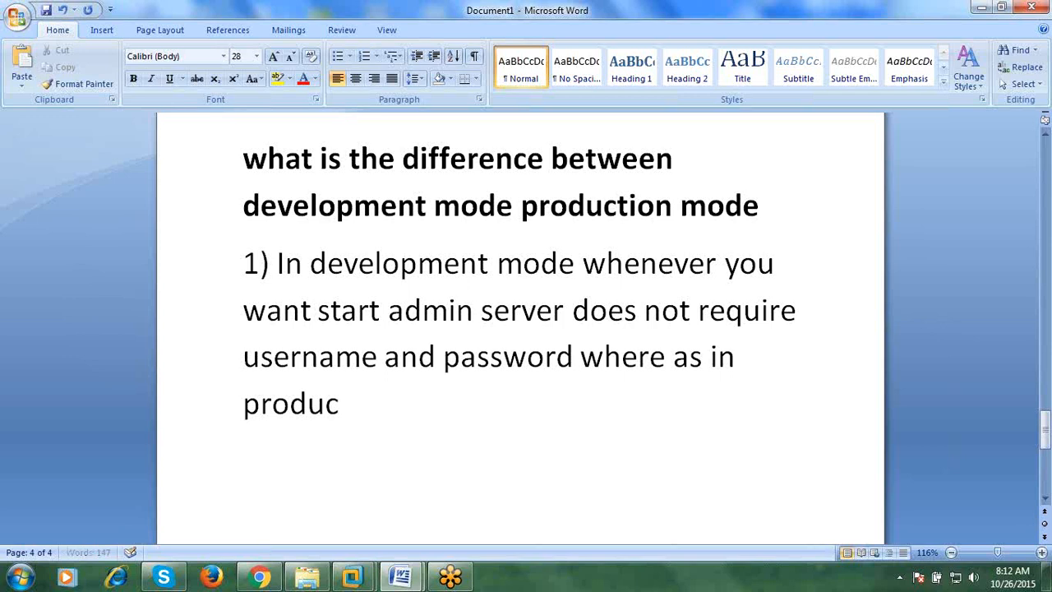
key("BackSpace")
key("BackSpace")
key("BackSpace")
key("BackSpace")
key("BackSpace")
type("tion mod")
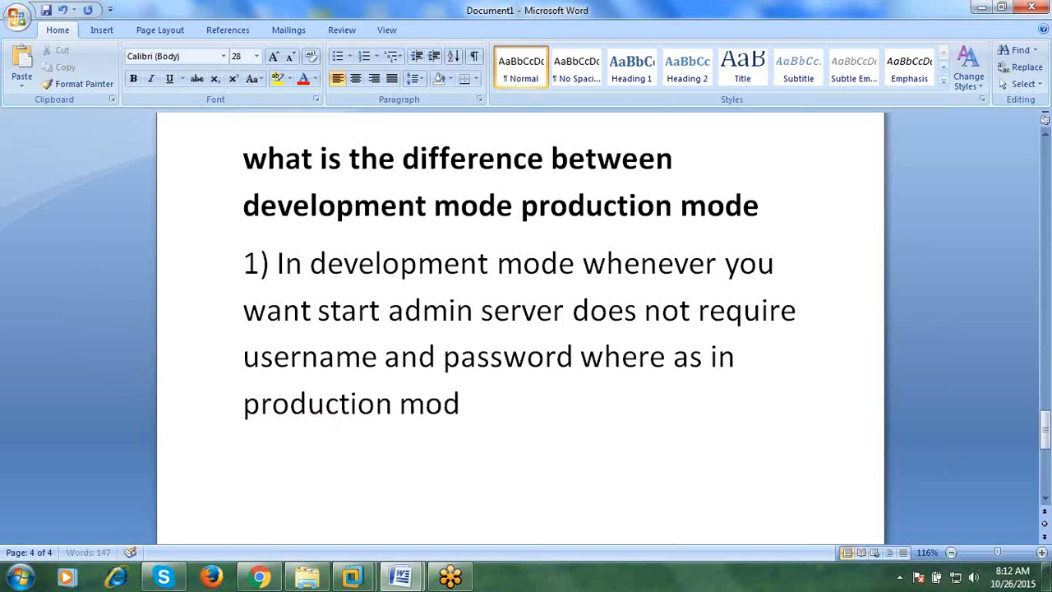
type("e whioch requires")
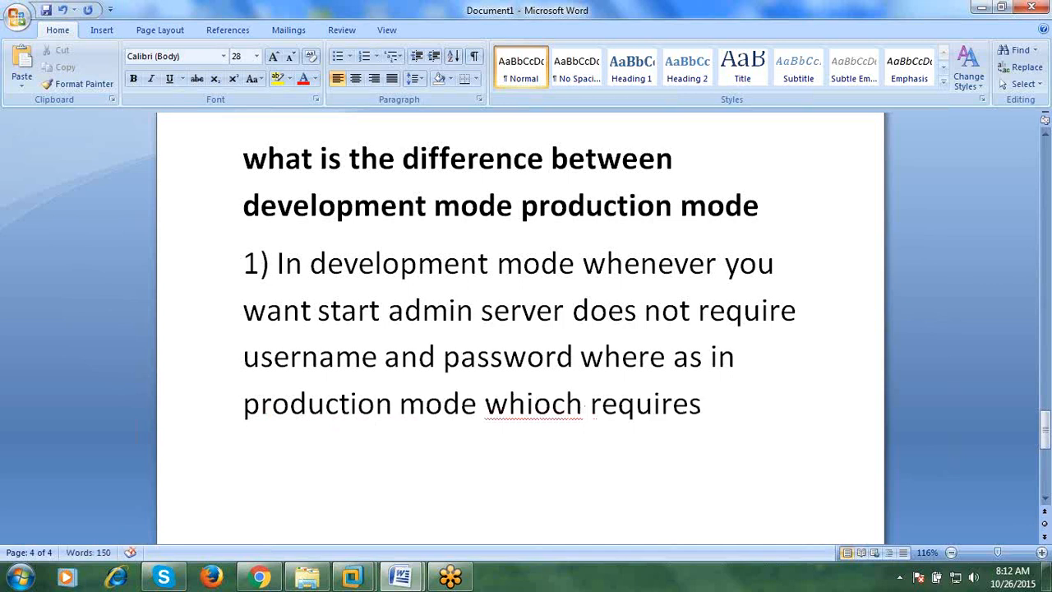
left_click(535, 403)
key("BackSpace")
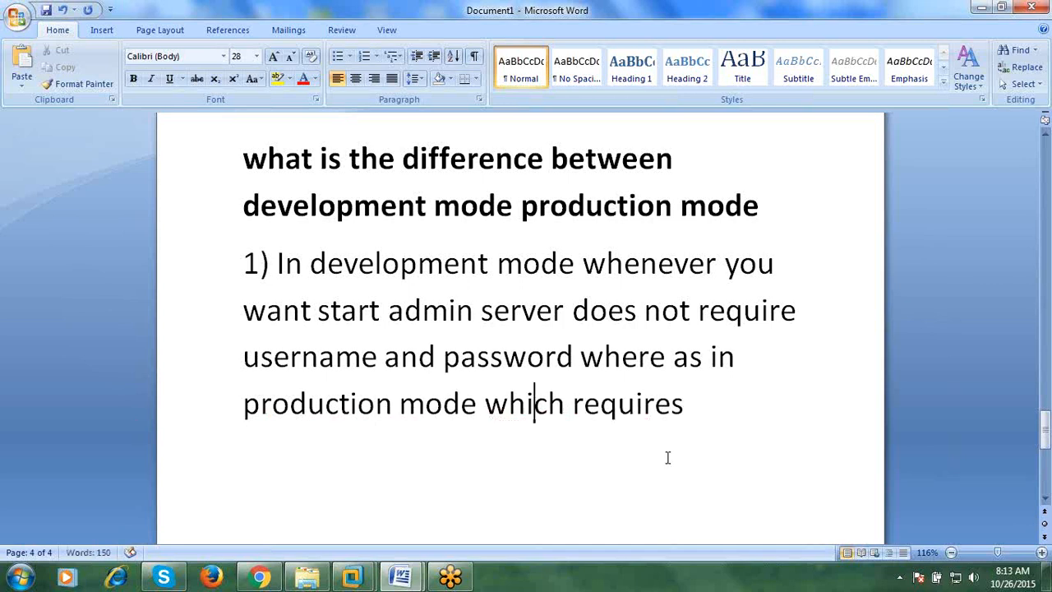
left_click(777, 409)
key("Return")
type("2)")
- Start point 2 with the copied 'In development mode' and 'lock and edit button which is not avaiable'
left_click_drag(277, 263, 523, 274)
key("ctrl+c")
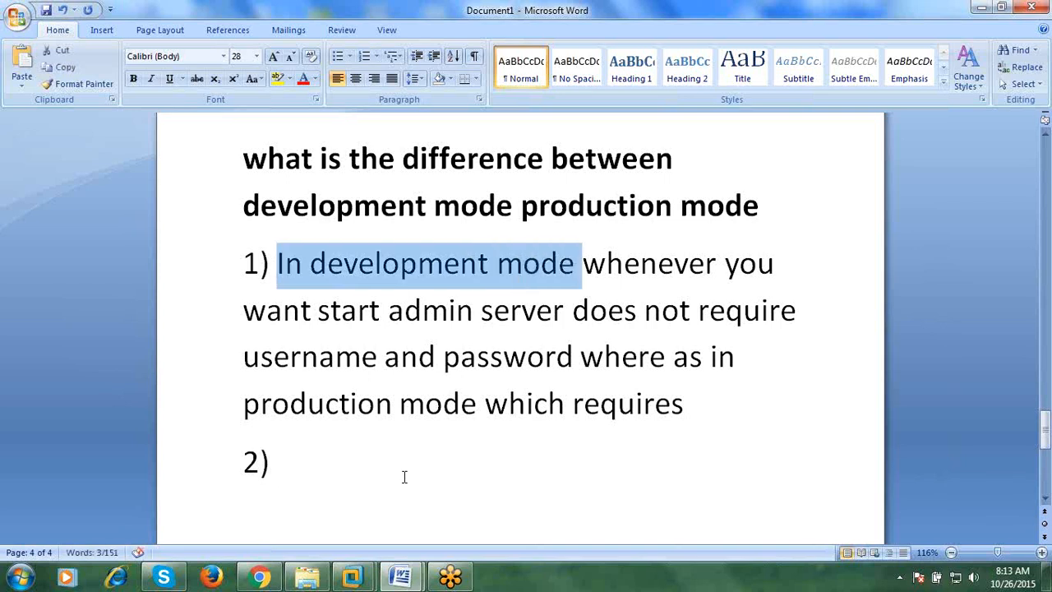
left_click(404, 477)
key("ctrl+v")
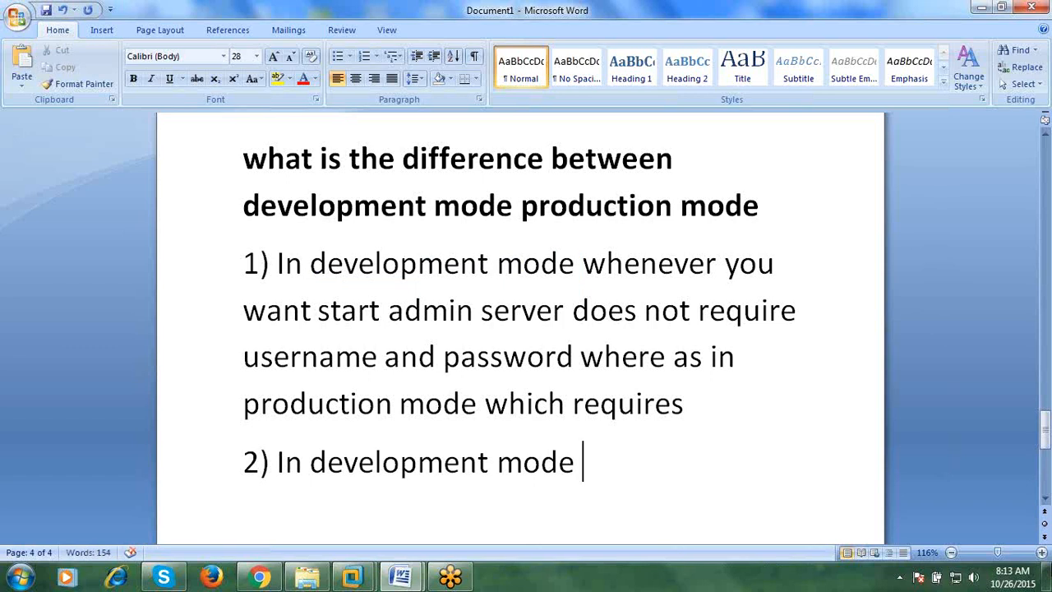
type("loca")
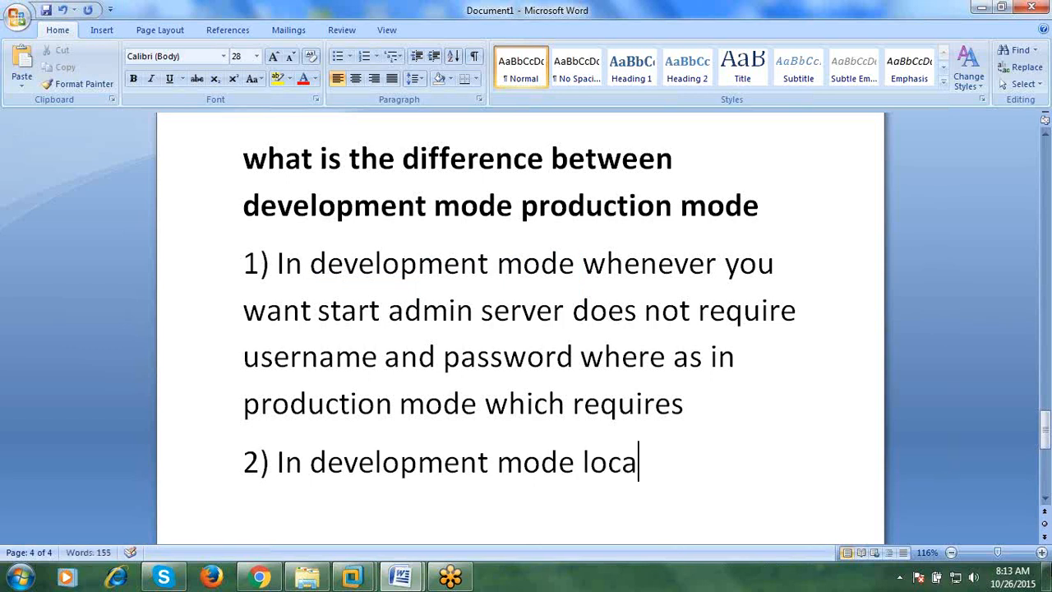
type("k")
key("BackSpace")
key("BackSpace")
type("k and edit")
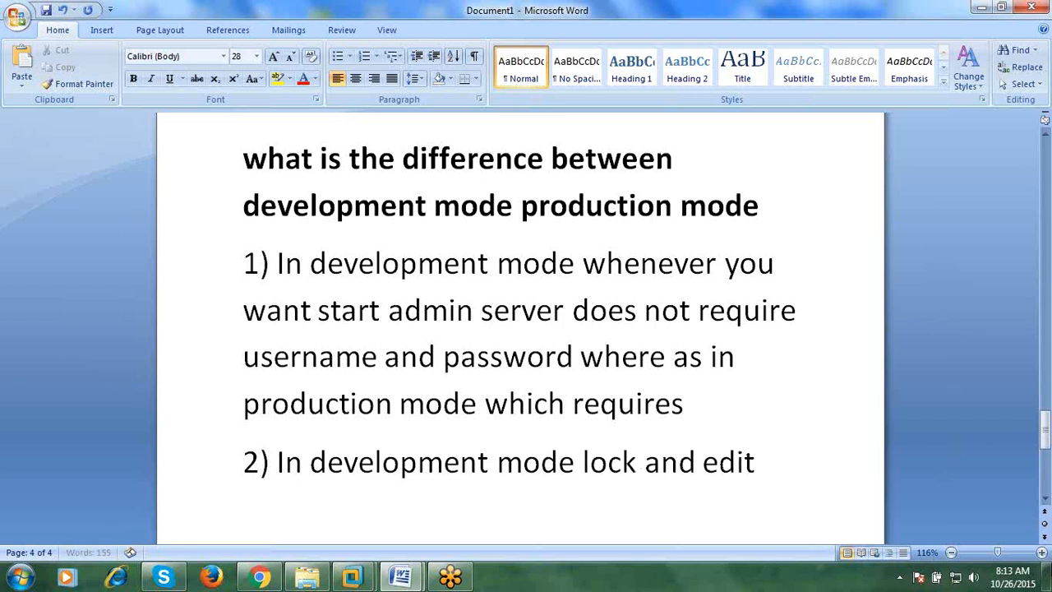
type(" bu")
key("BackSpace")
key("BackSpace")
type("button wgh")
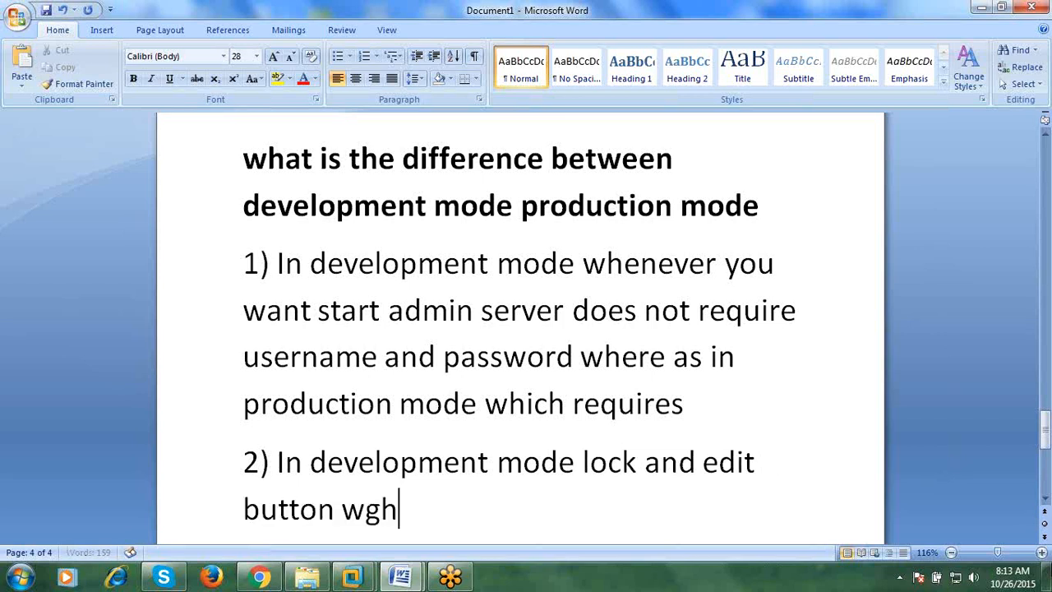
key("BackSpace")
key("BackSpace")
type("hich is not")
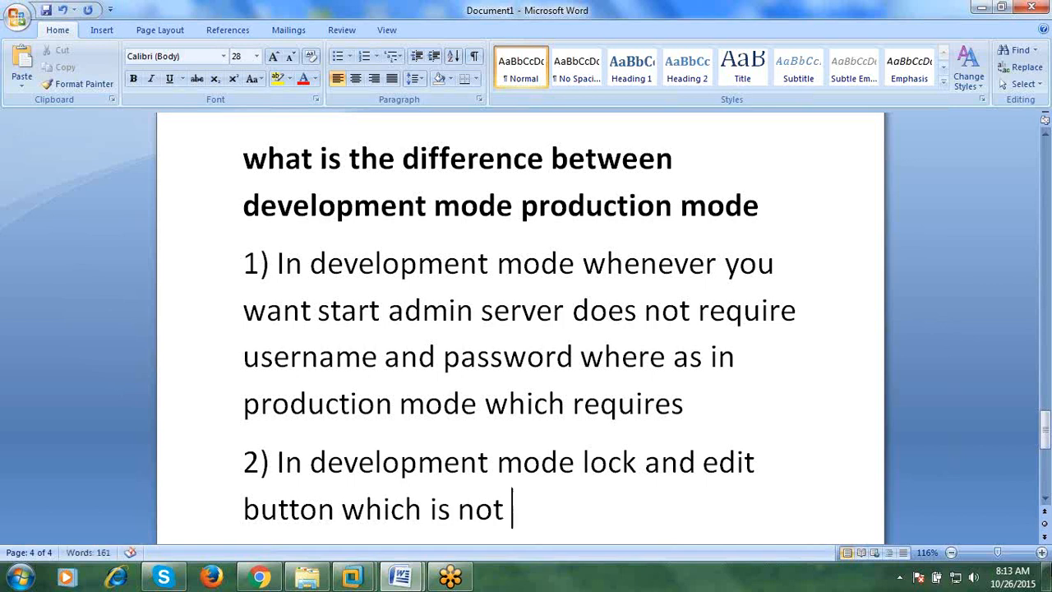
type(" avaiable")
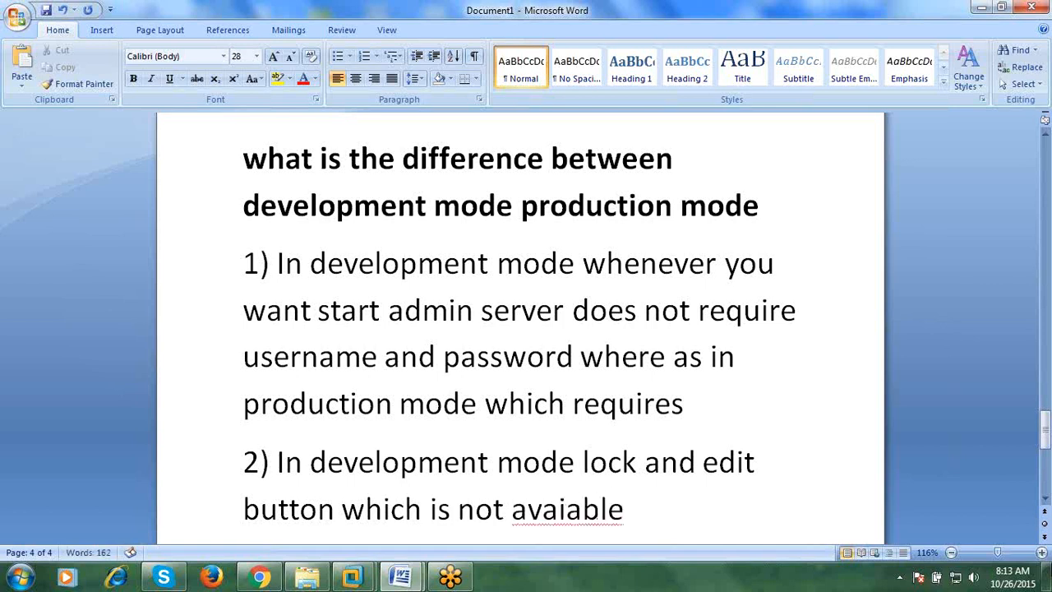
- Correct 'avaiable' to 'available', append 'where as in production mode which is there', and start a new line
left_click(583, 510)
right_click(584, 510)
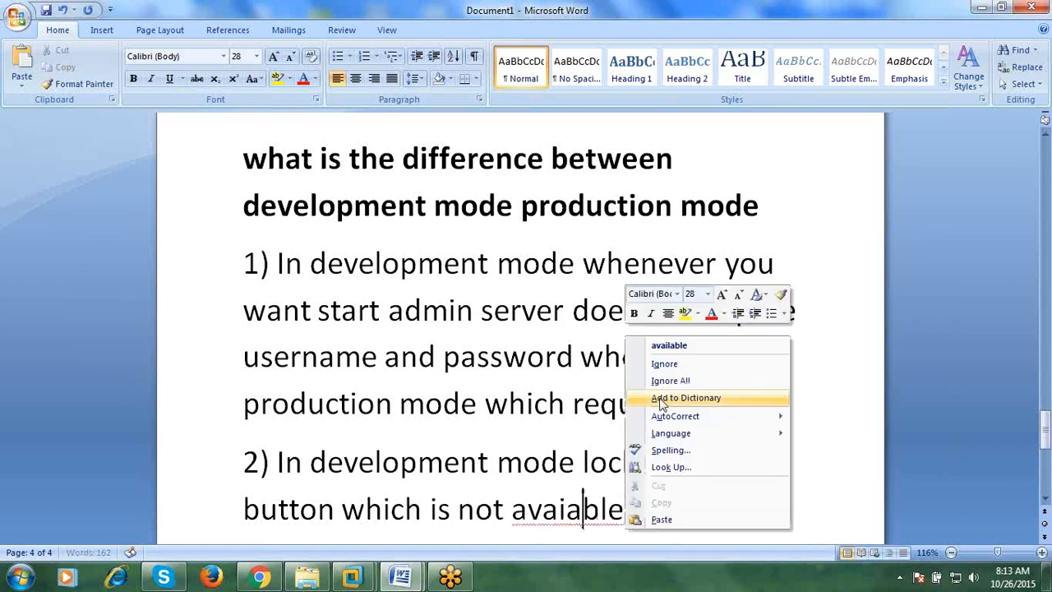
left_click(670, 345)
type("wheer")
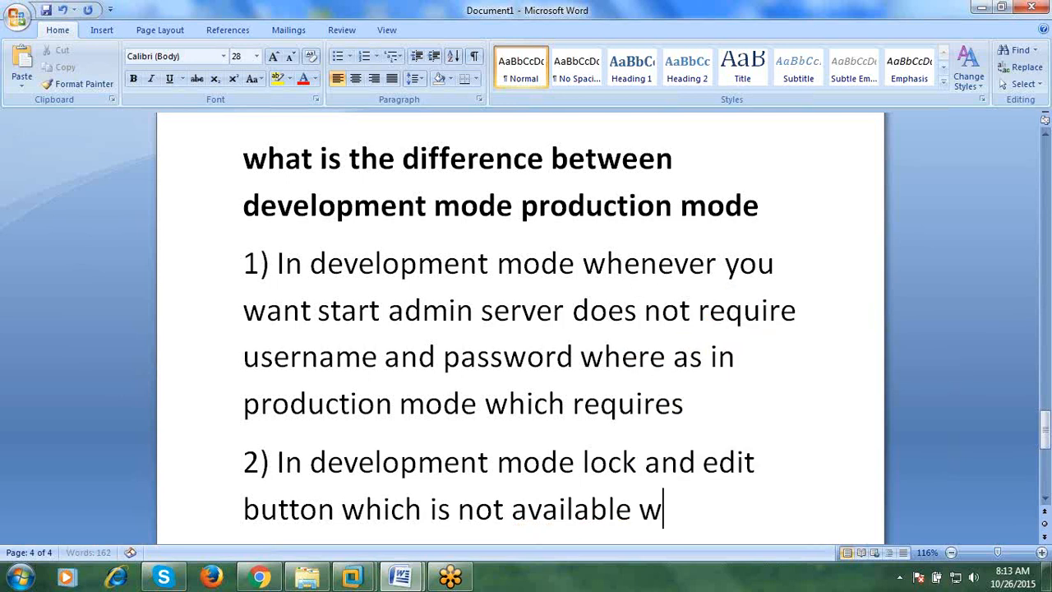
key("BackSpace")
key("BackSpace")
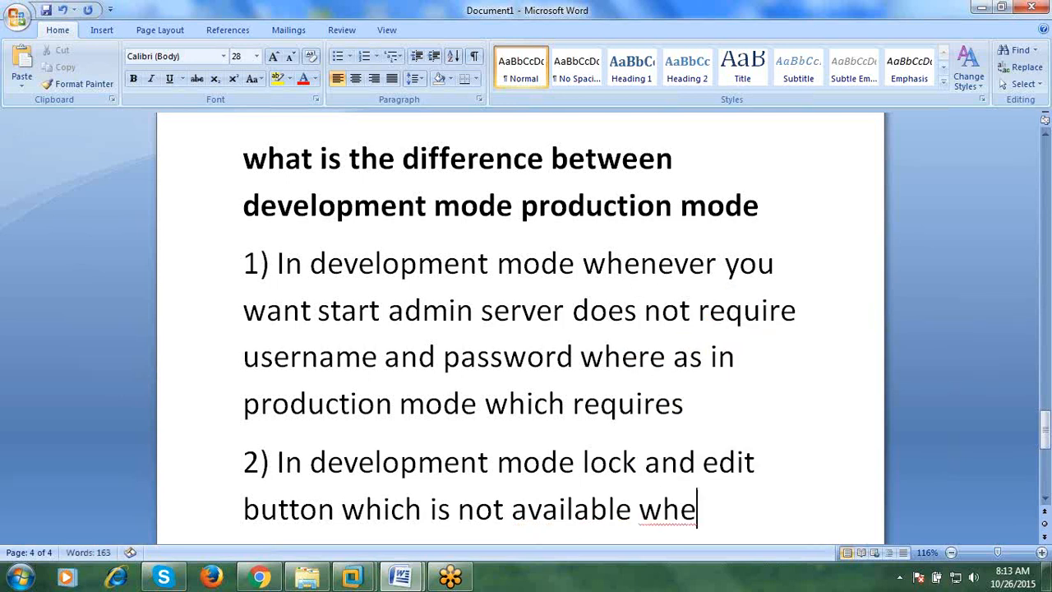
type("re as in opro")
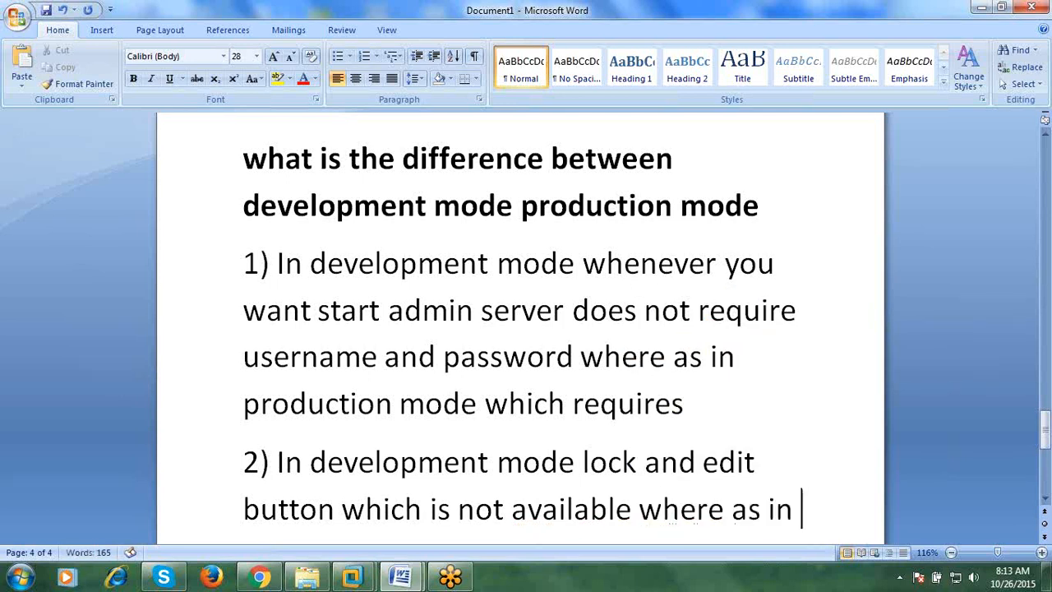
key("BackSpace")
key("BackSpace")
key("BackSpace")
key("BackSpace")
key("BackSpace")
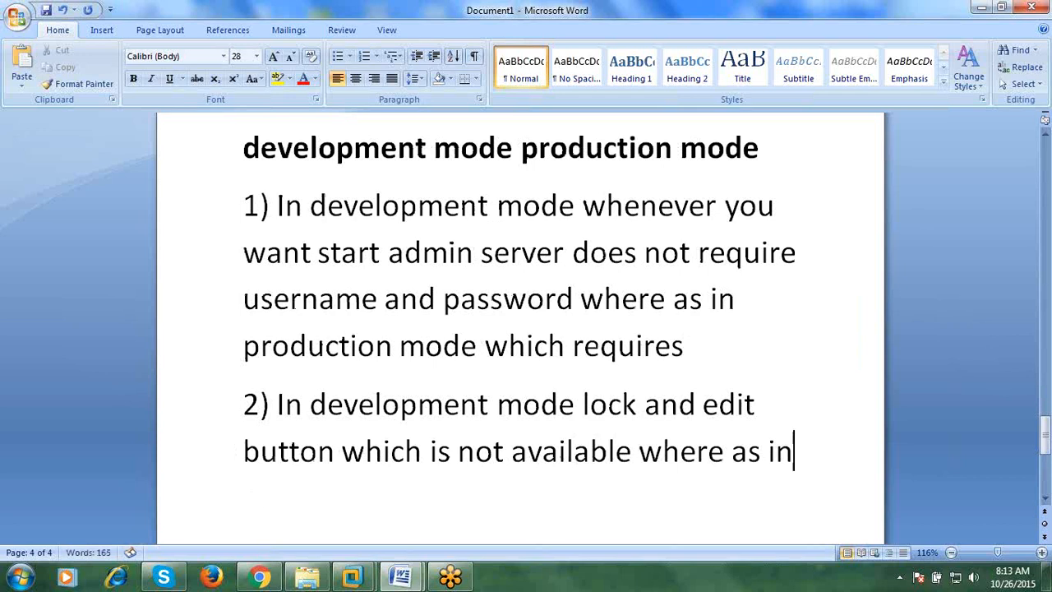
type("producti")
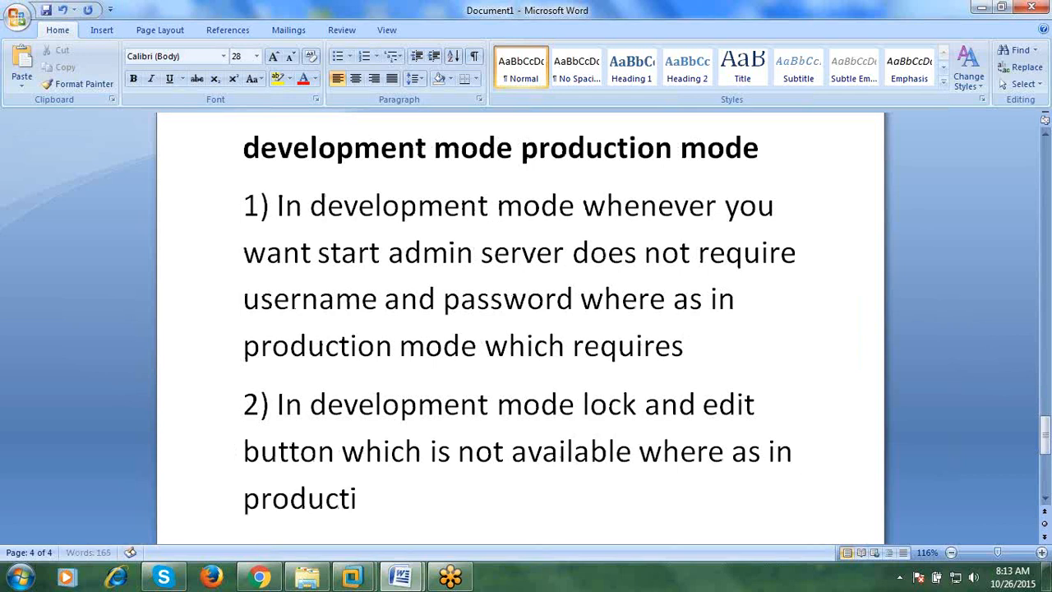
type("on mode w")
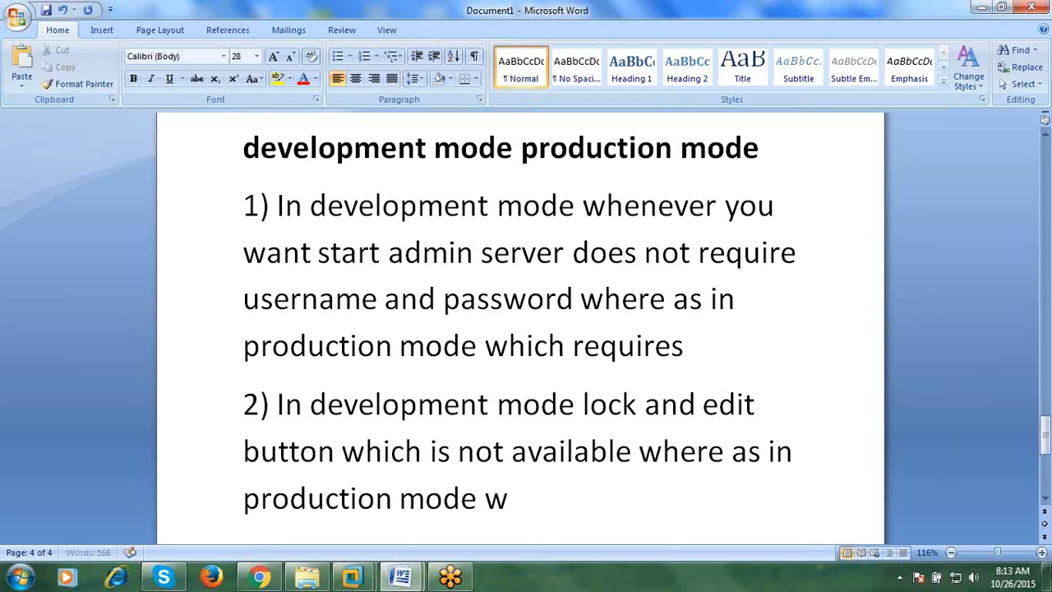
type("hich ")
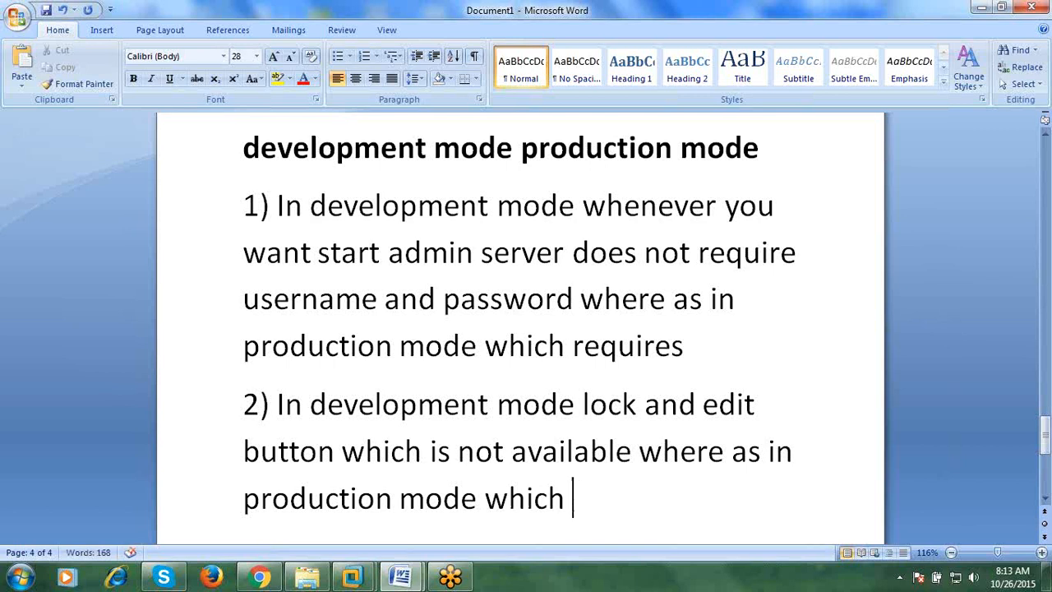
type("is there")
key("Return")
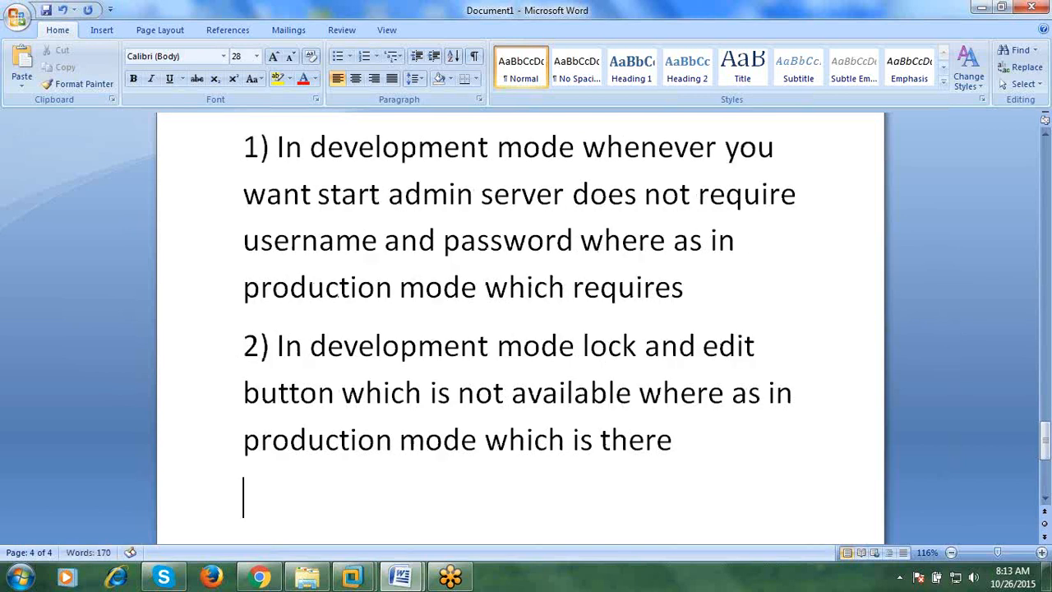
- Write point 3: development mode has the autodeploy feature, disabled in production mode; start point 4
type("3")
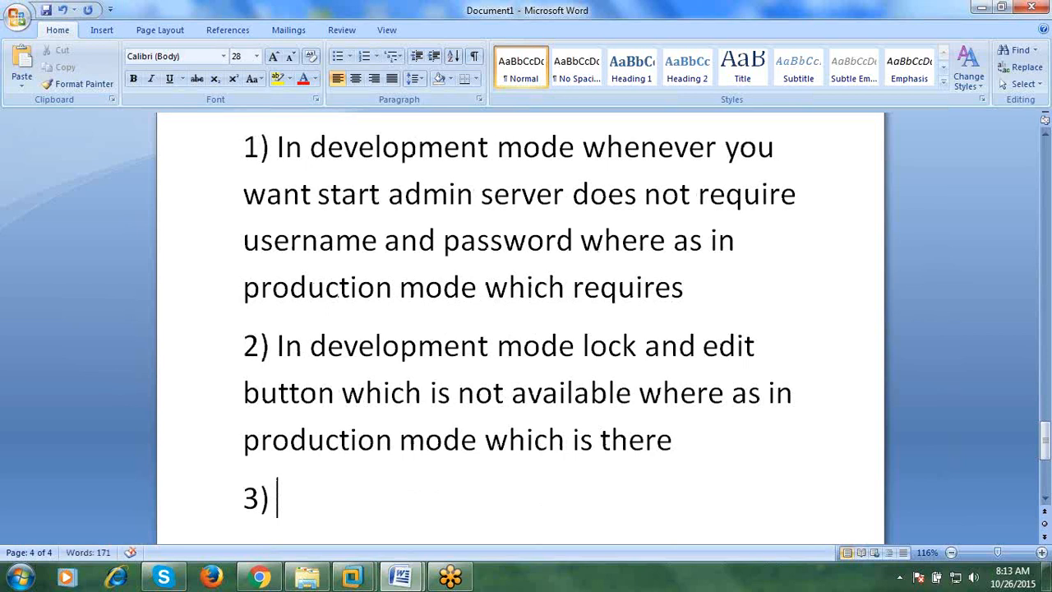
type(" In development mode")
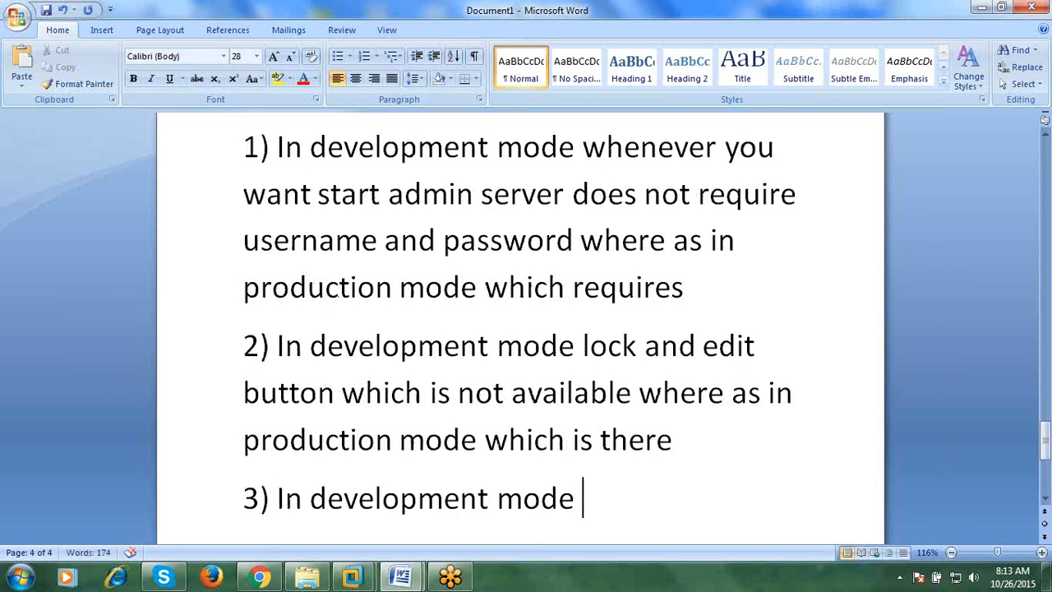
type(" there is ")
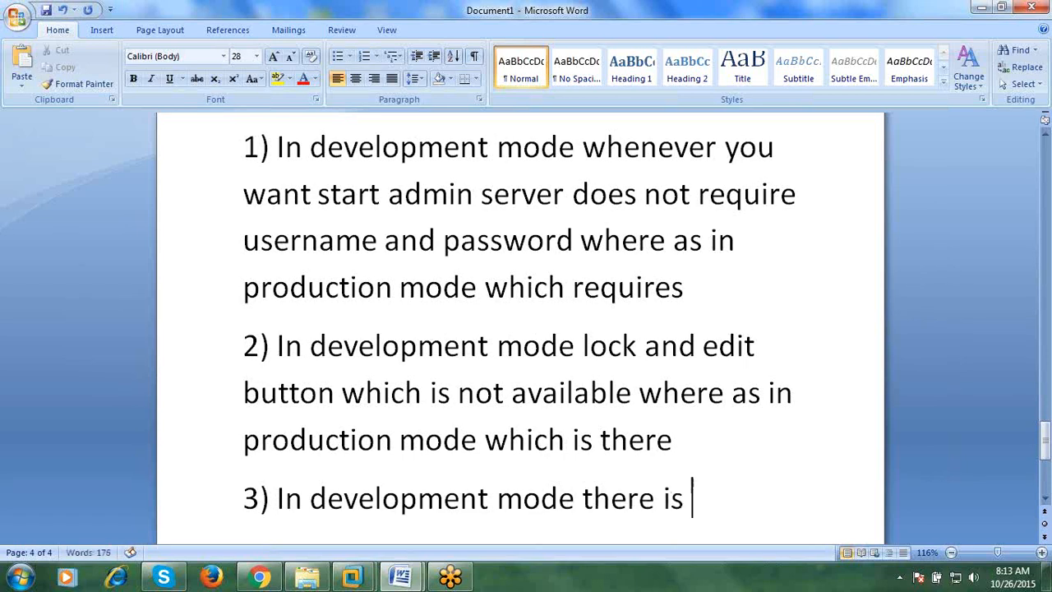
type("autod")
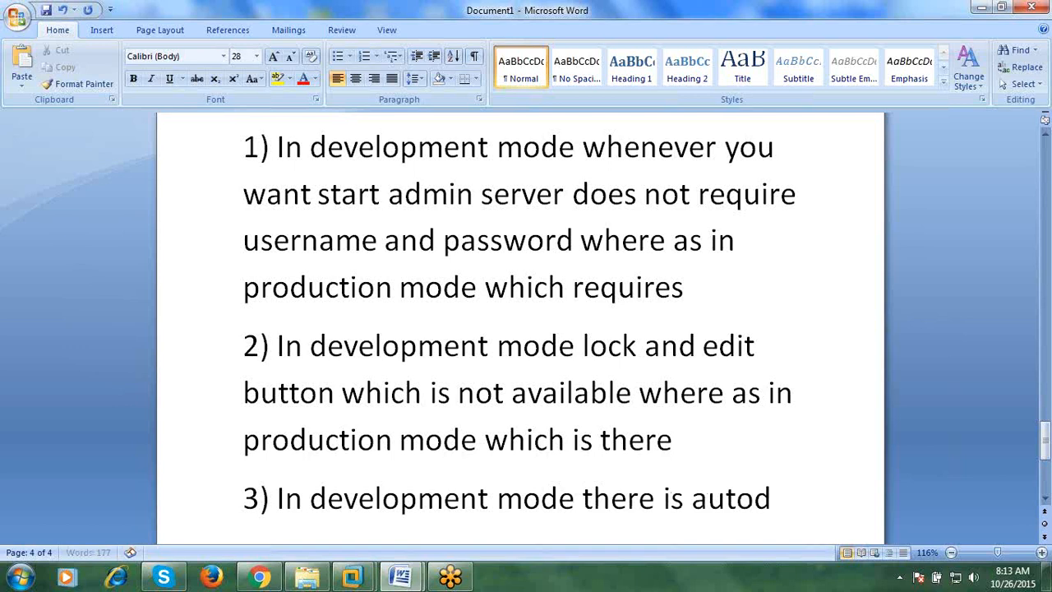
type("eployis")
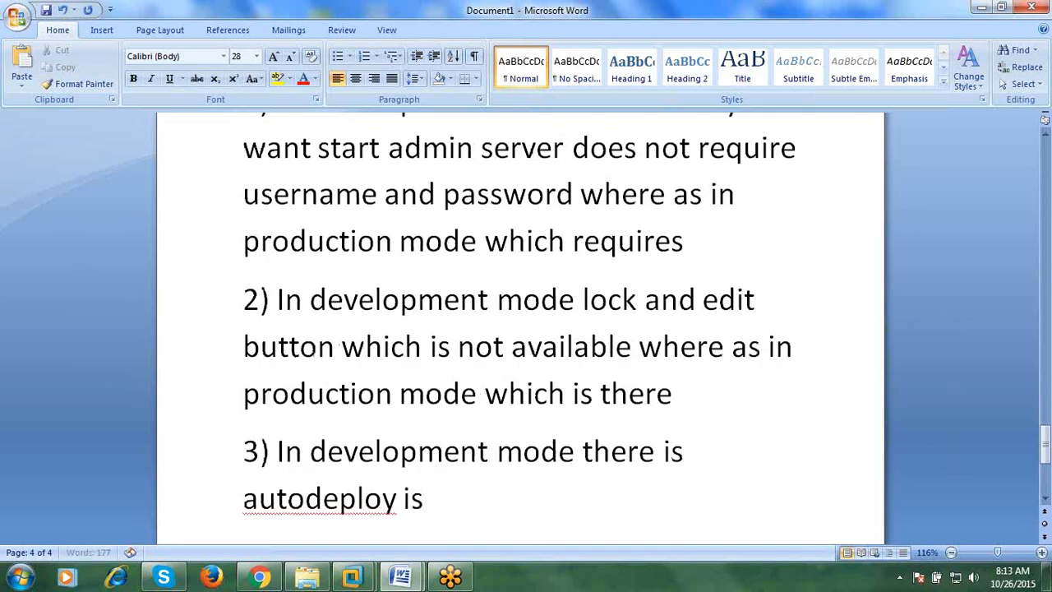
key("BackSpace")
key("BackSpace")
type("g")
key("BackSpace")
type("feature")
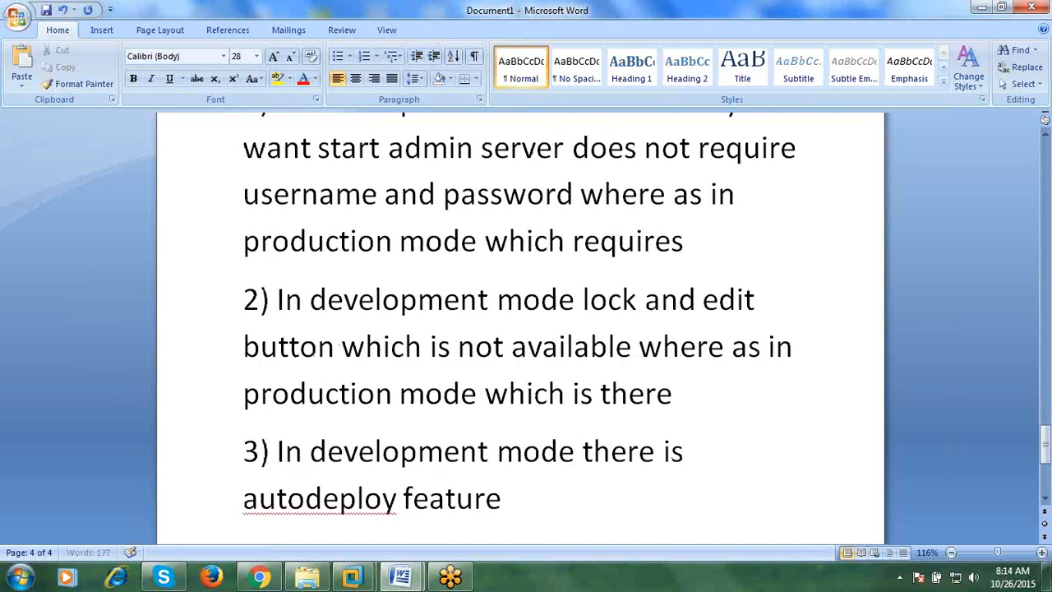
type(" where as")
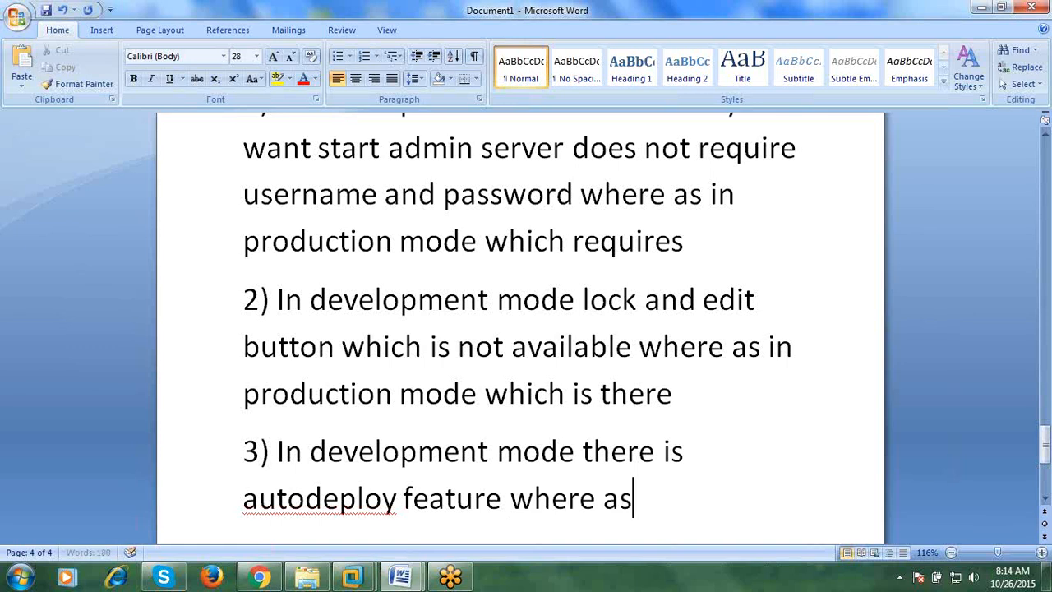
type(" in produ")
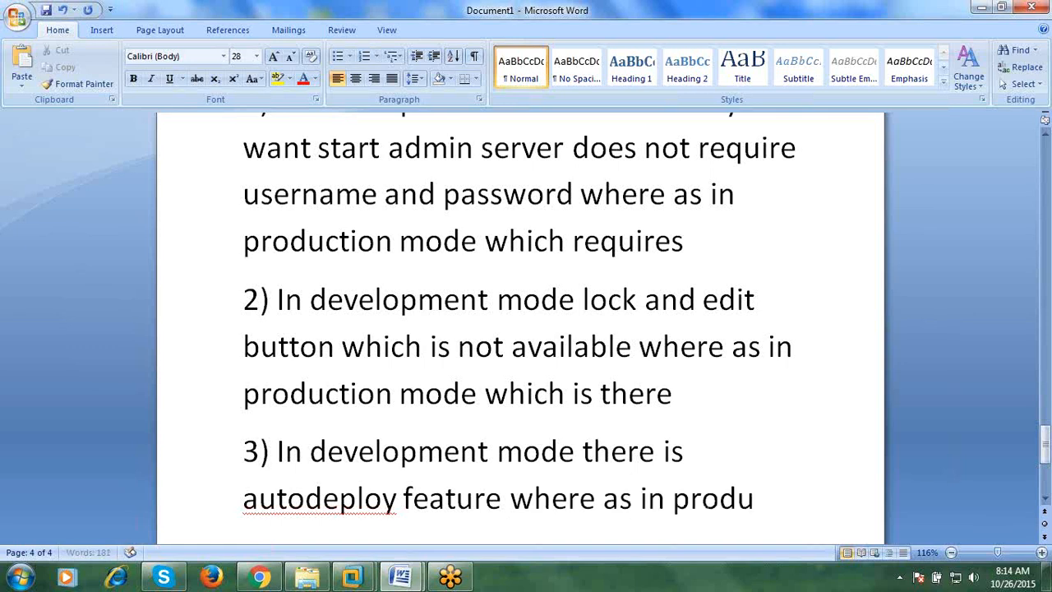
type("ction mode")
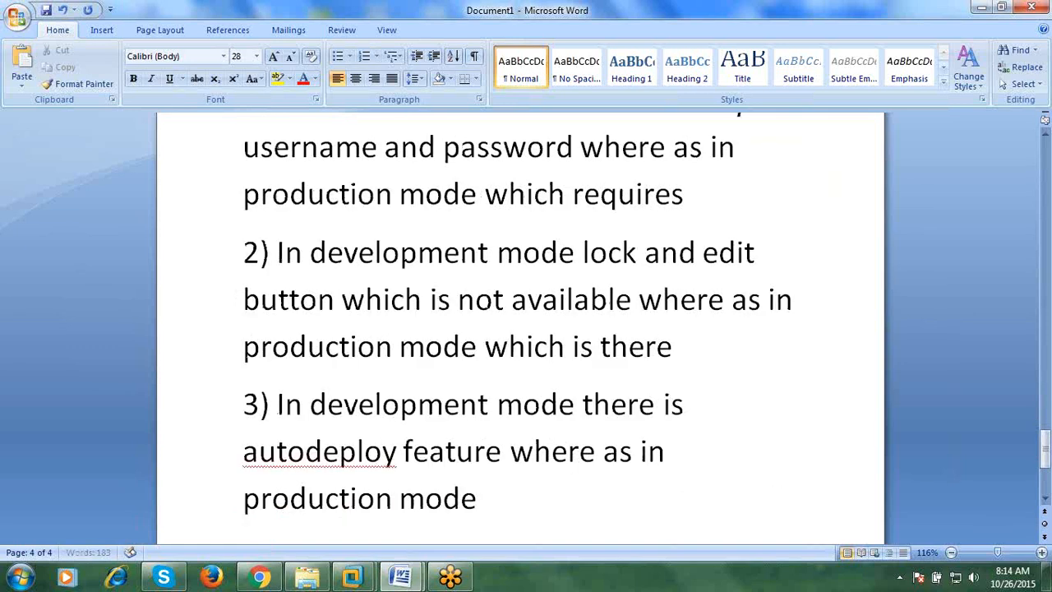
type(" disabled")
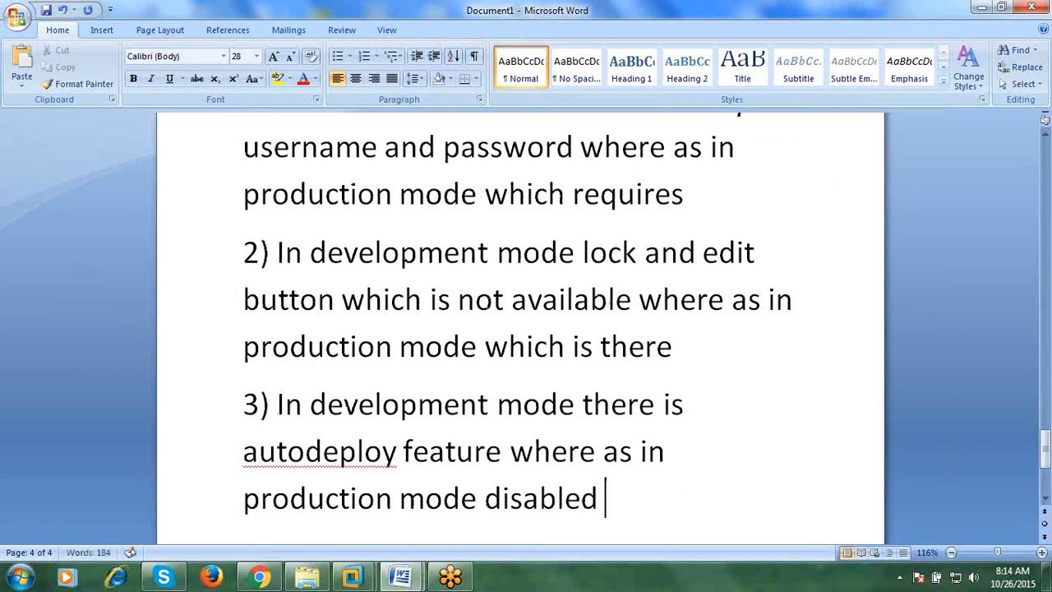
key("Return")
type("4) ")
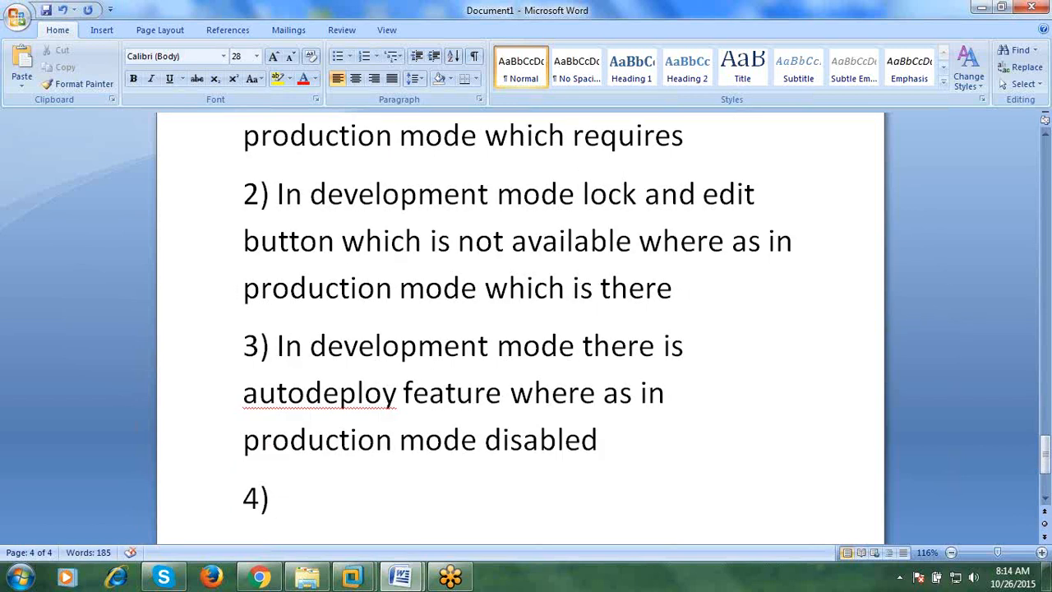
type("In development mode the defa")
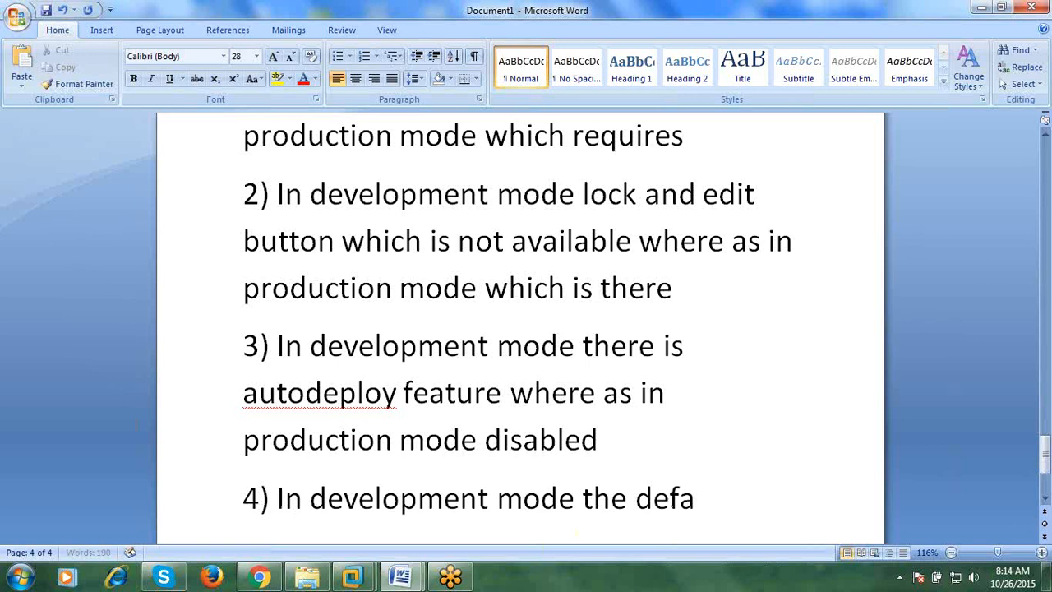
type("uklt")
- Complete point 4: development mode's default JDK is sunjdk, whereas production mode uses jrockit
key("BackSpace")
key("BackSpace")
type("lt jdk is sund")
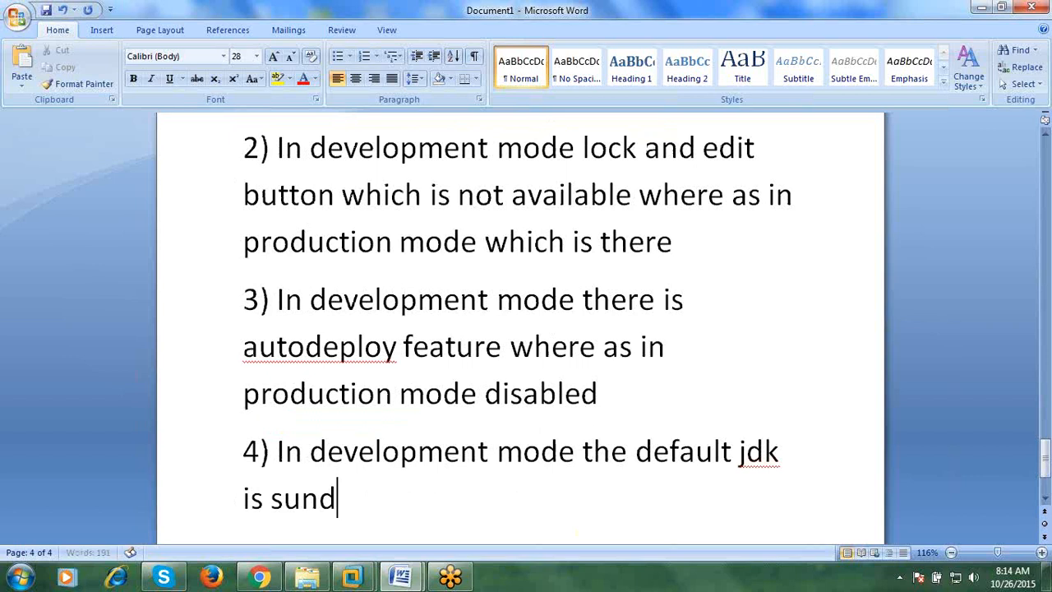
key("BackSpace")
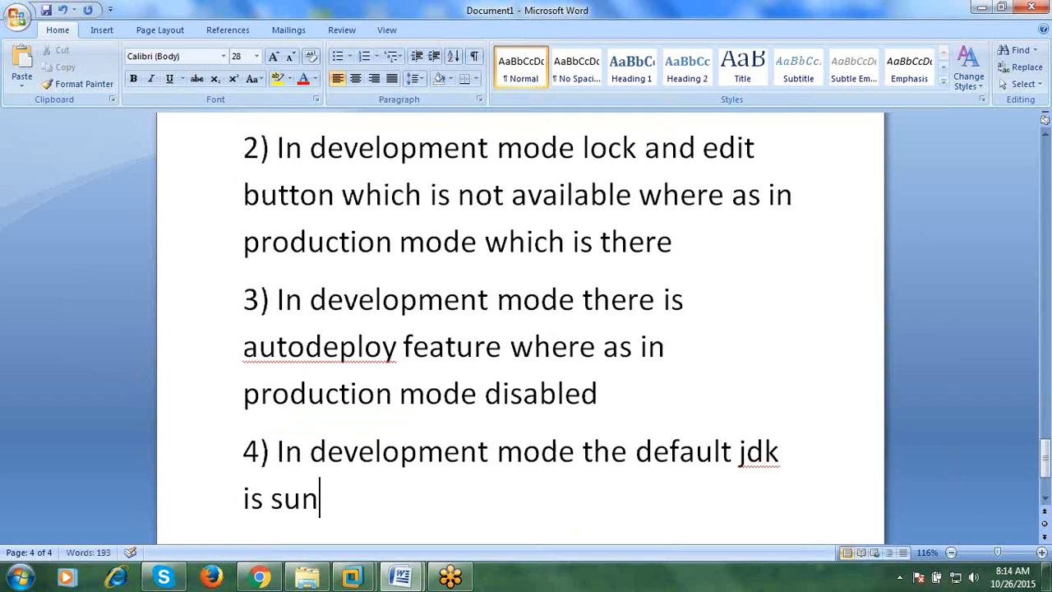
type("jdk")
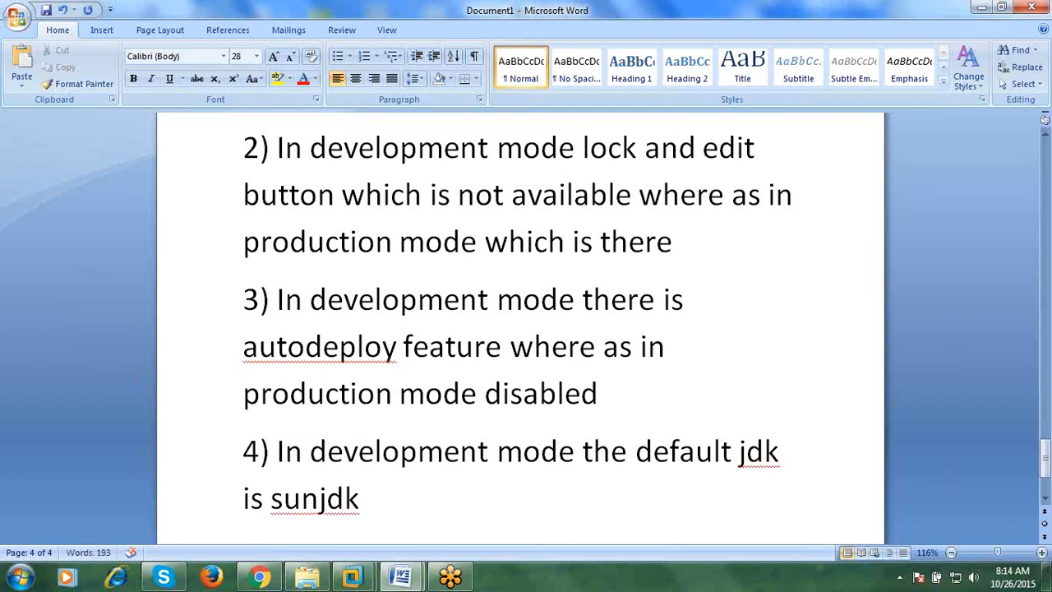
type(" whjere")
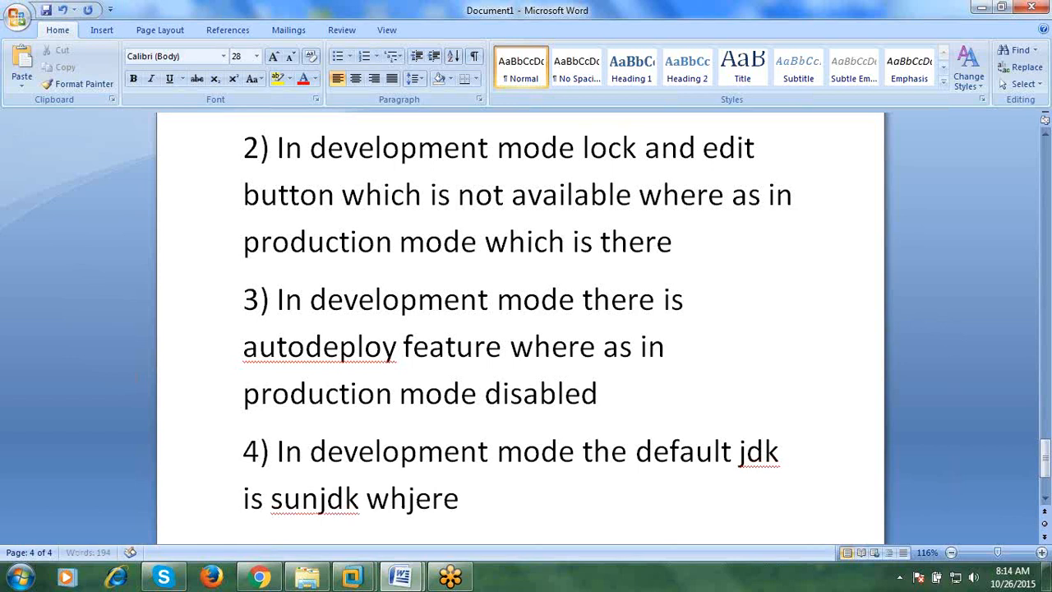
key("BackSpace")
key("BackSpace")
key("BackSpace")
key("BackSpace")
type("ere")
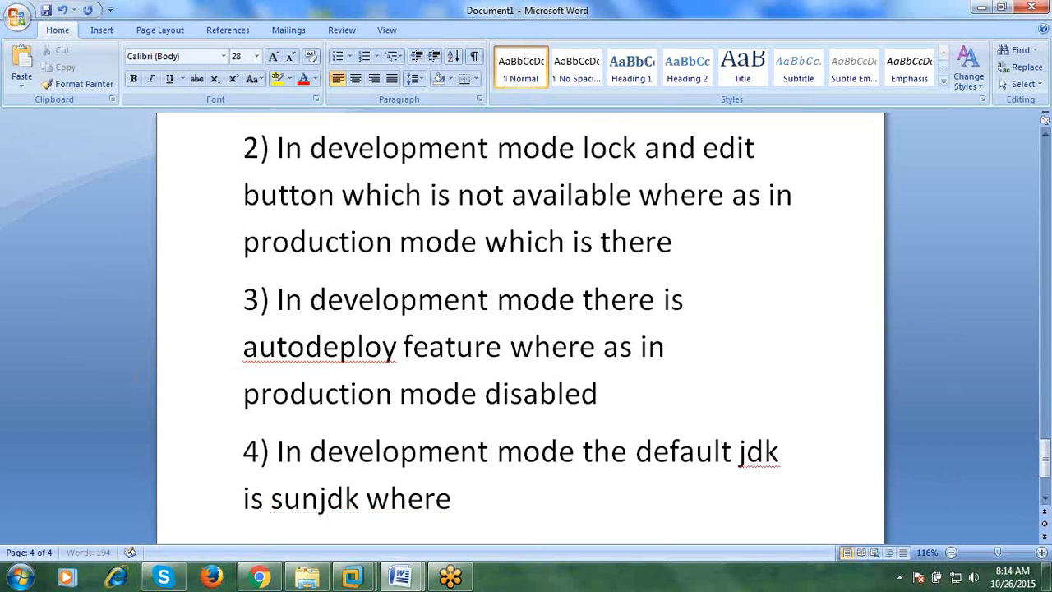
type(" as in pro")
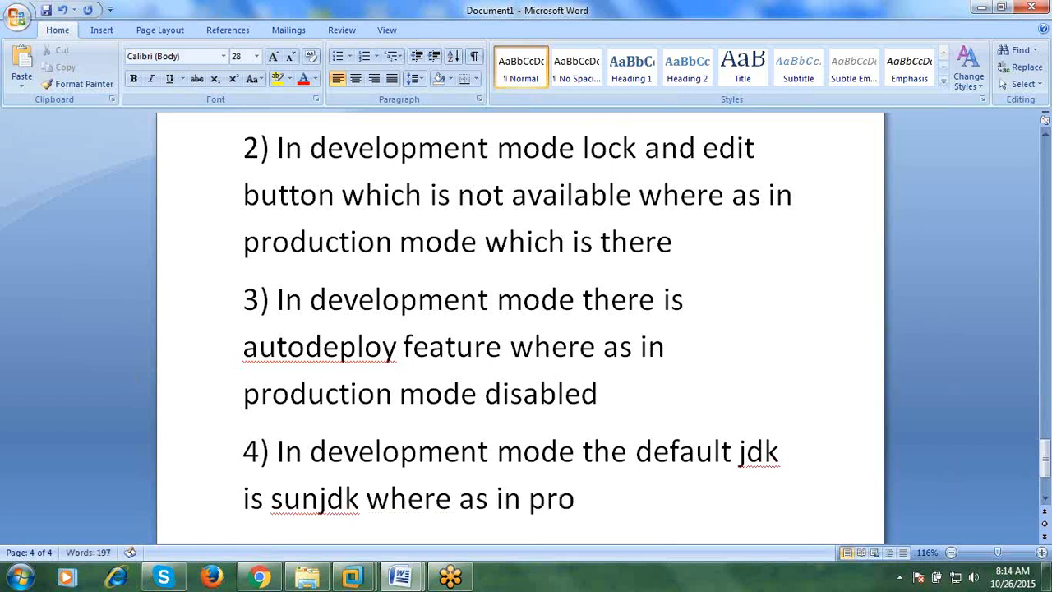
type("duction mode j")
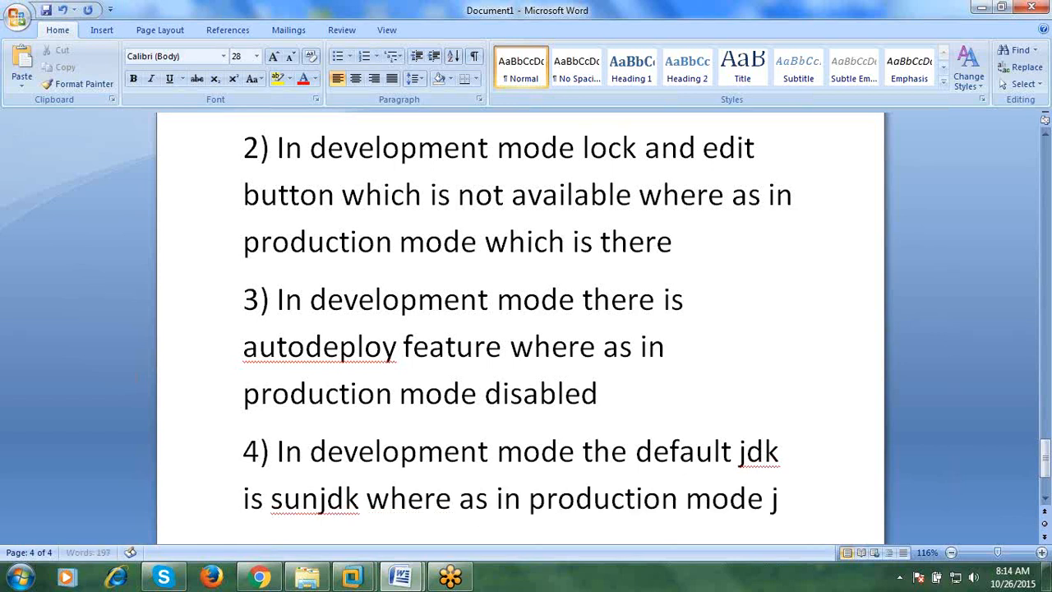
type("rockit")
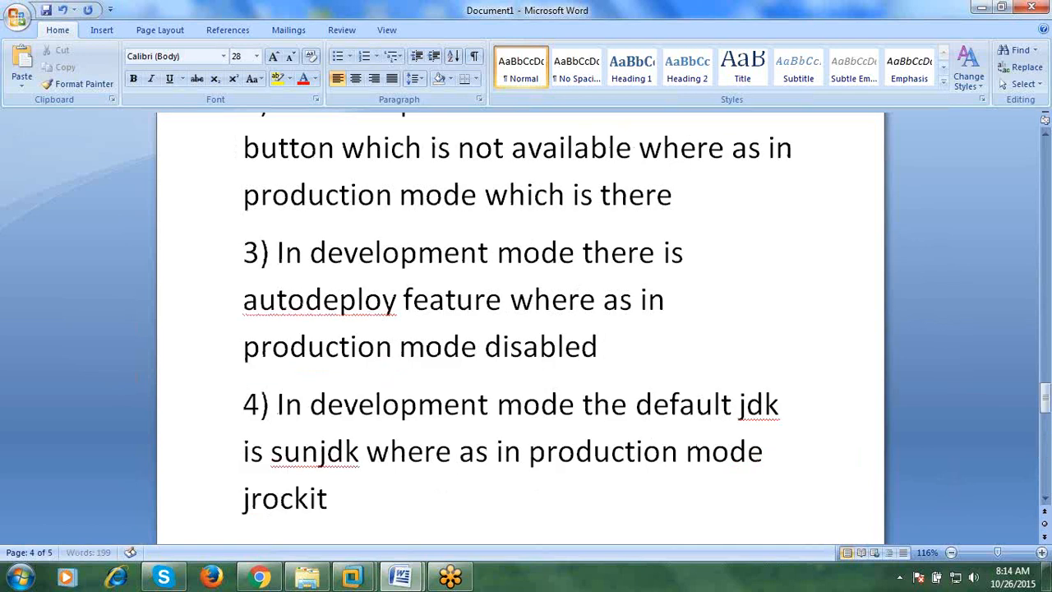
key("Return")
- Begin item 5: in development mode the default threads are 15
type("5)")
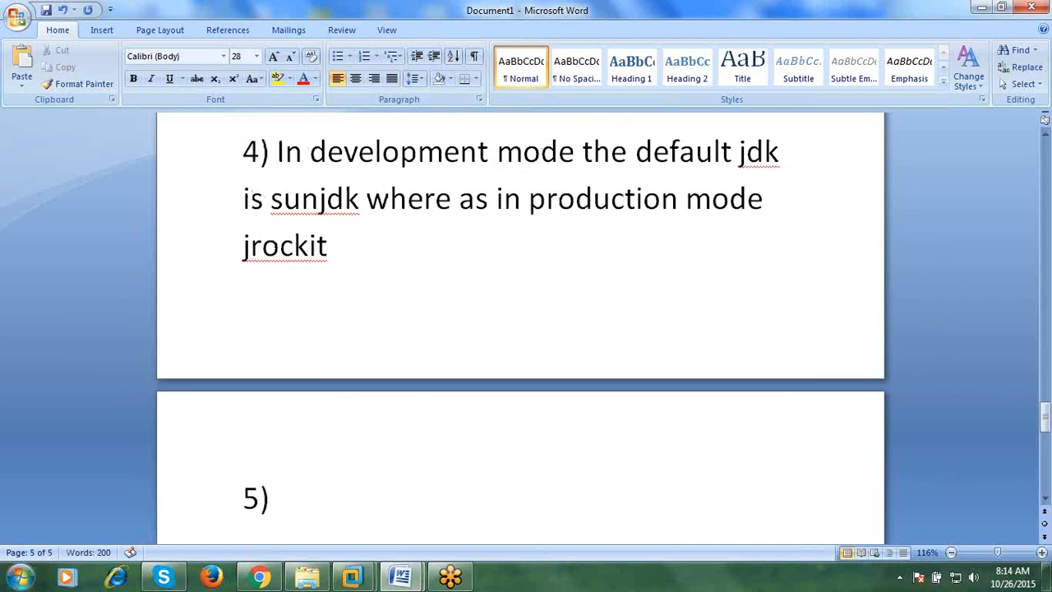
scroll(526, 460, "up", 2)
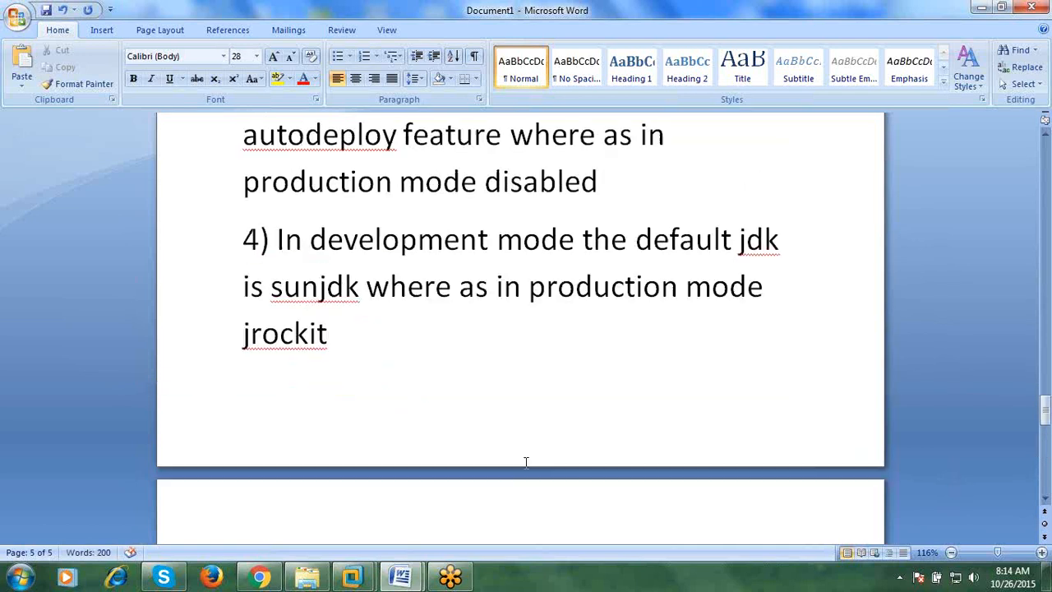
scroll(524, 473, "down", 2)
type("the")
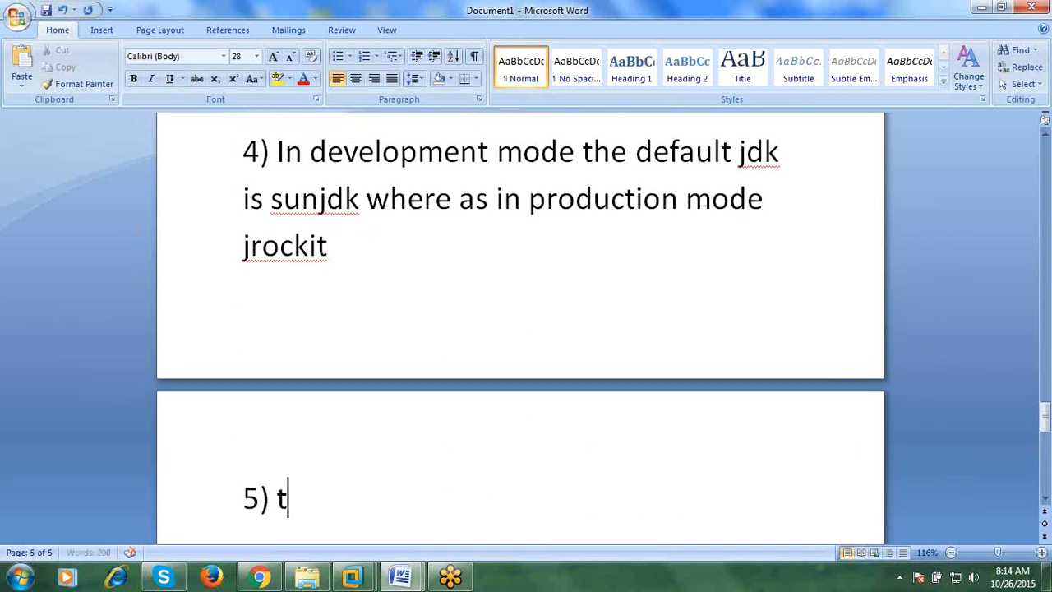
key("BackSpace")
key("BackSpace")
key("BackSpace")
key("BackSpace")
type("In development mode the defa")
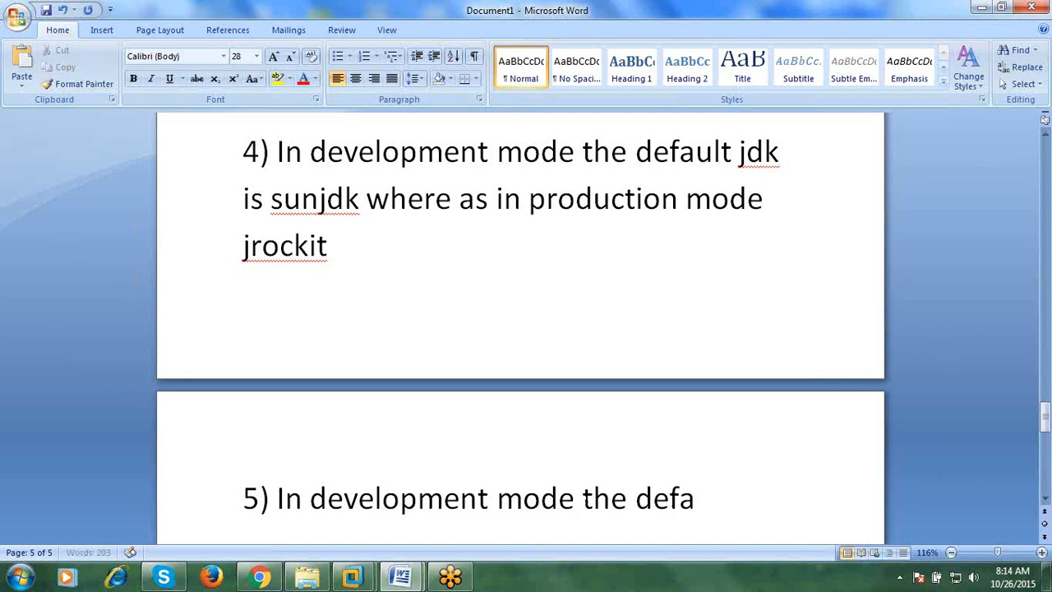
type("ult thr")
key("BackSpace")
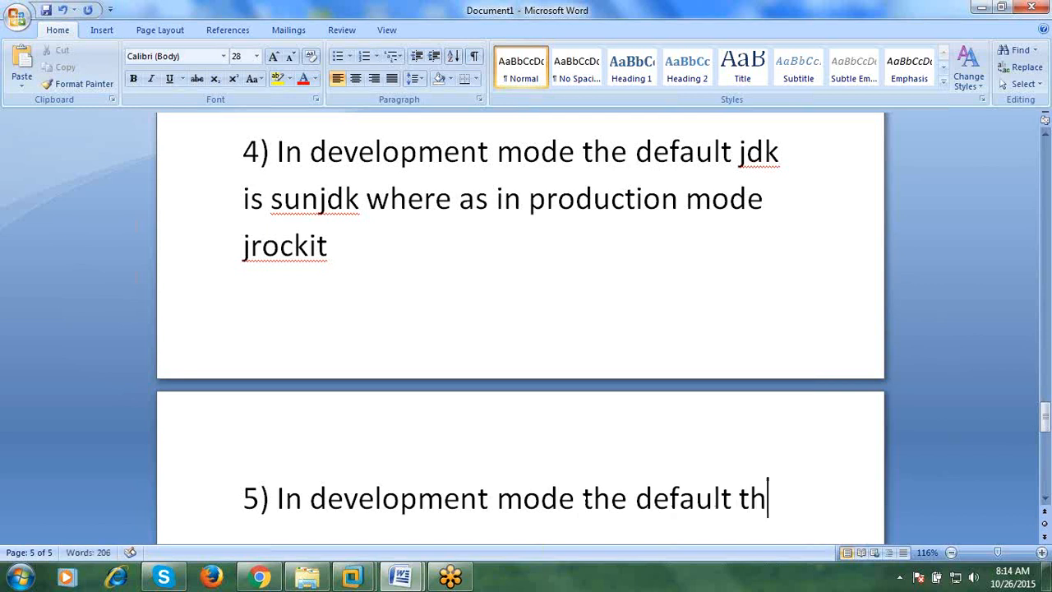
type("reads ar")
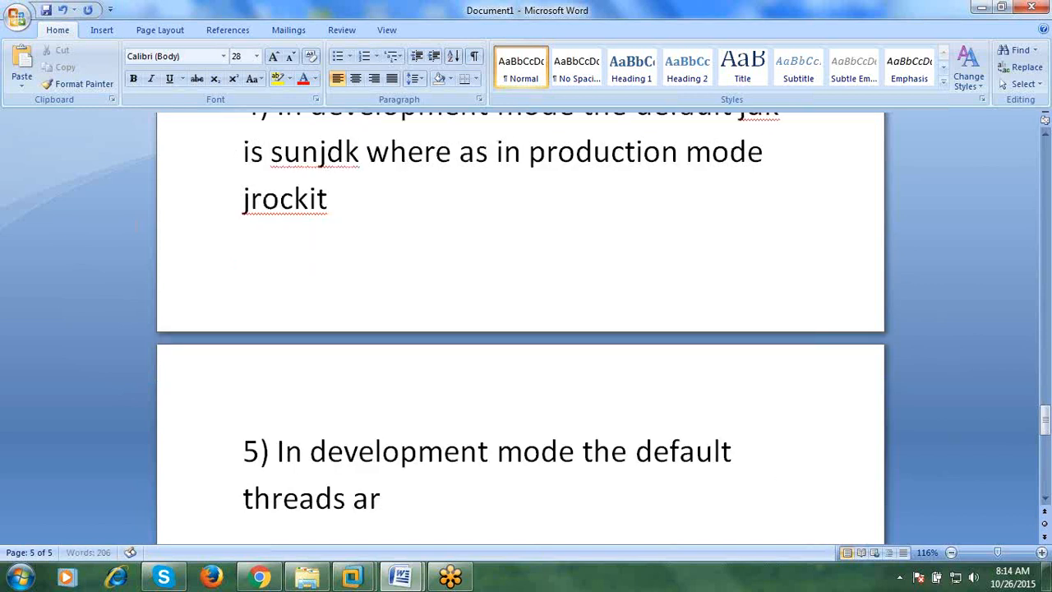
type("e 15 whe")
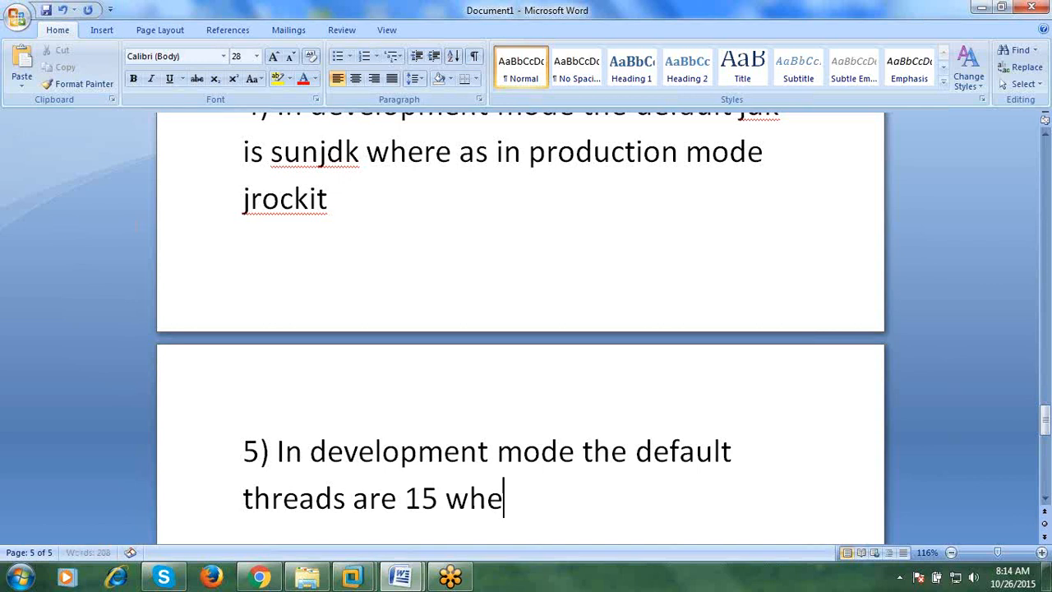
type("re as in p")
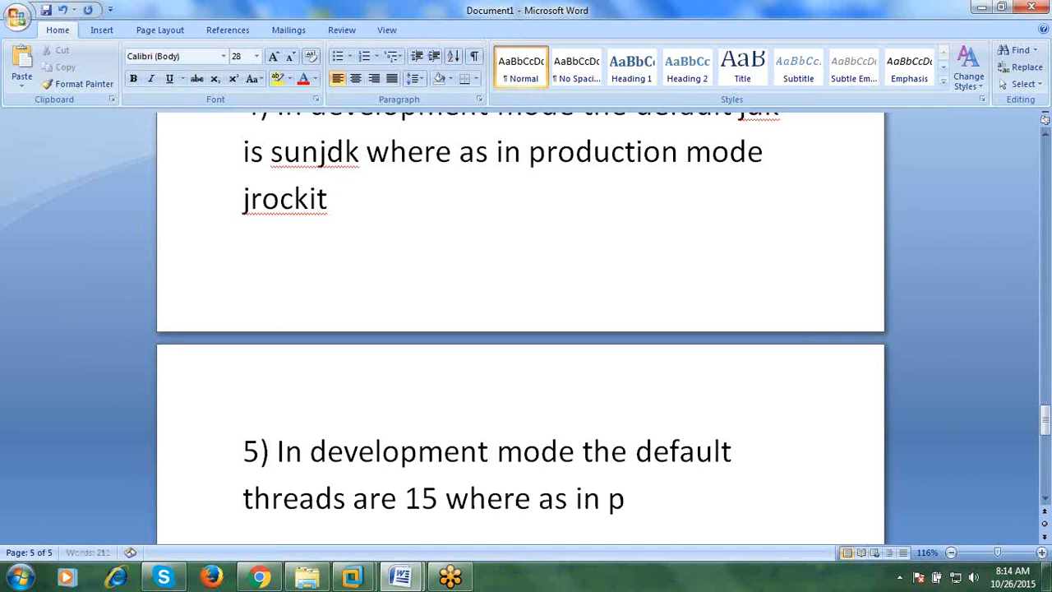
type("roductionmod")
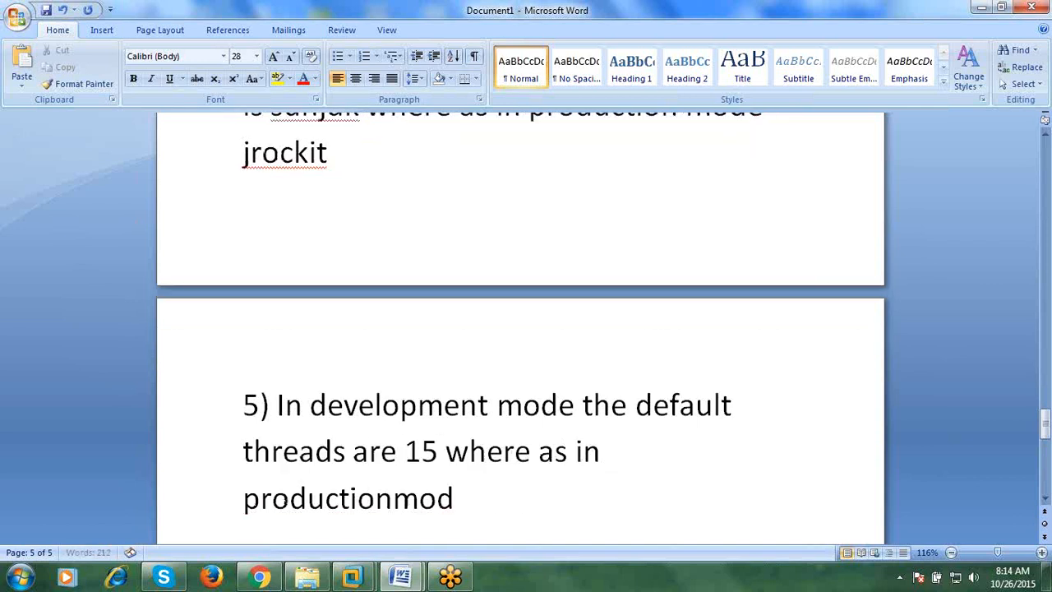
type("e 12")
- Correct the production-mode thread count to 25 and start item 6
key("BackSpace")
key("BackSpace")
key("BackSpace")
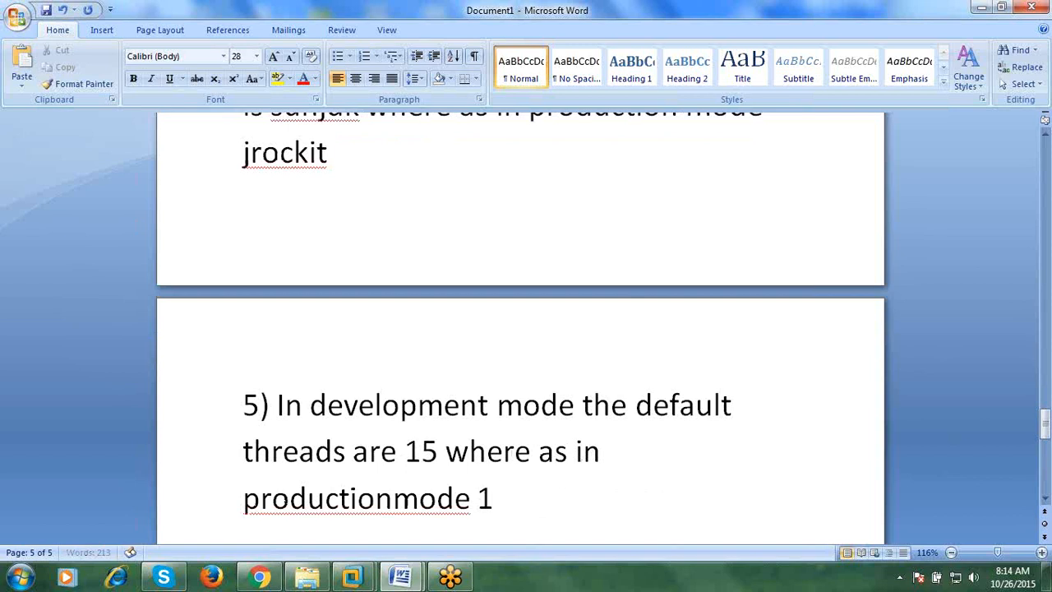
type("2")
key("BackSpace")
type("25")
left_click(394, 501)
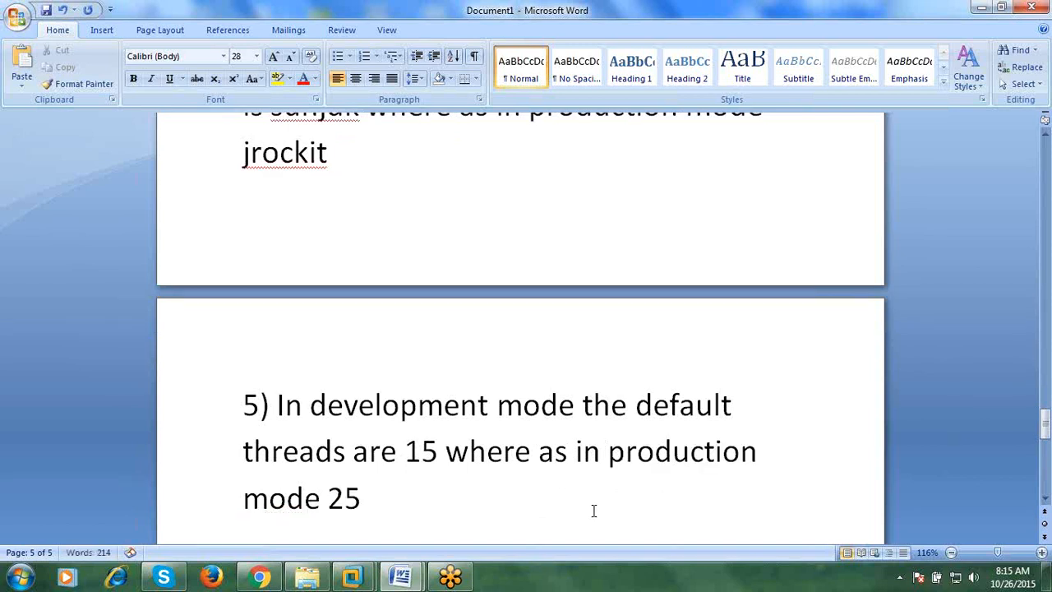
left_click(594, 510)
key("Return")
type("6")
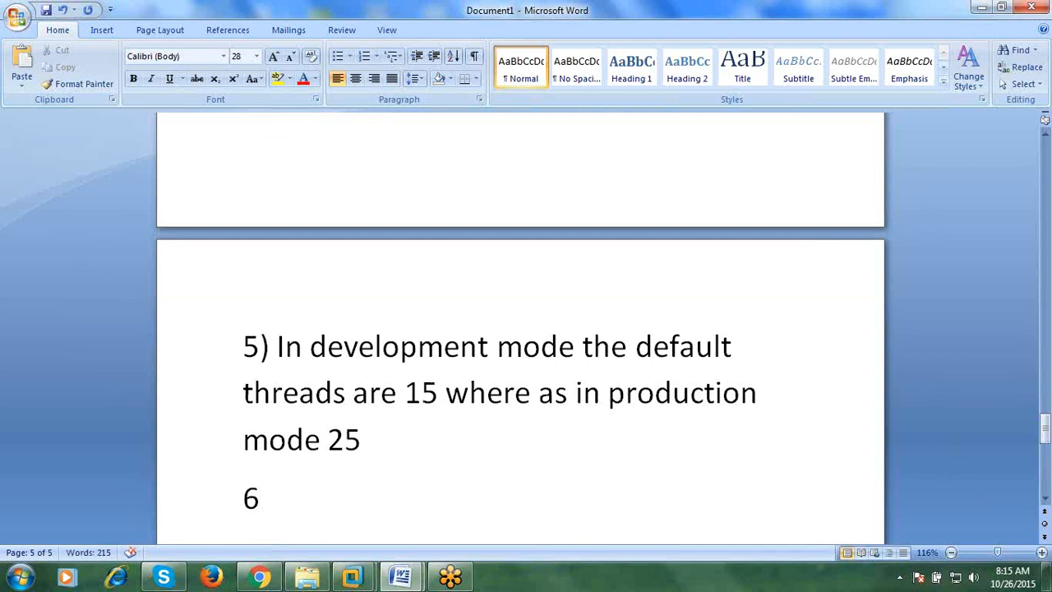
- Write item 6: default log file size is 500kb in development versus 5000kb in production
type(")the de")
key("BackSpace")
key("BackSpace")
key("BackSpace")
key("BackSpace")
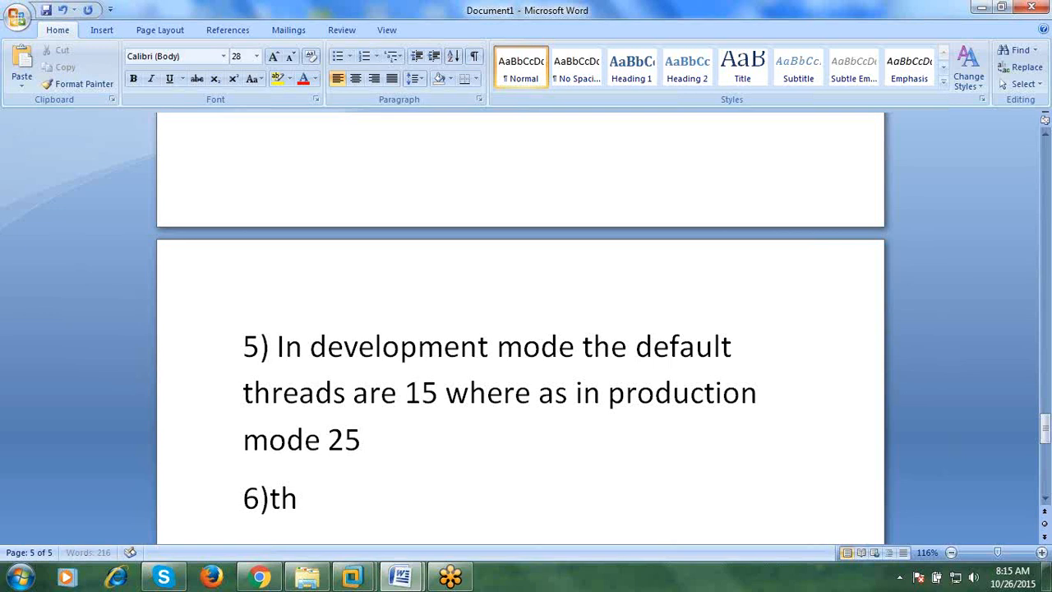
key("BackSpace")
key("BackSpace")
type("In development mode")
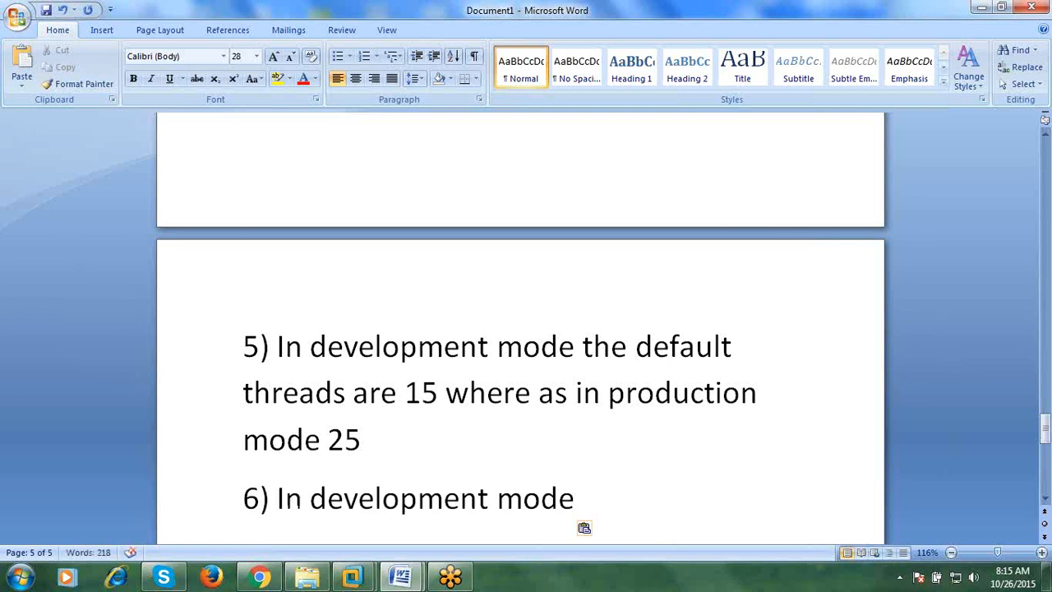
type("the de")
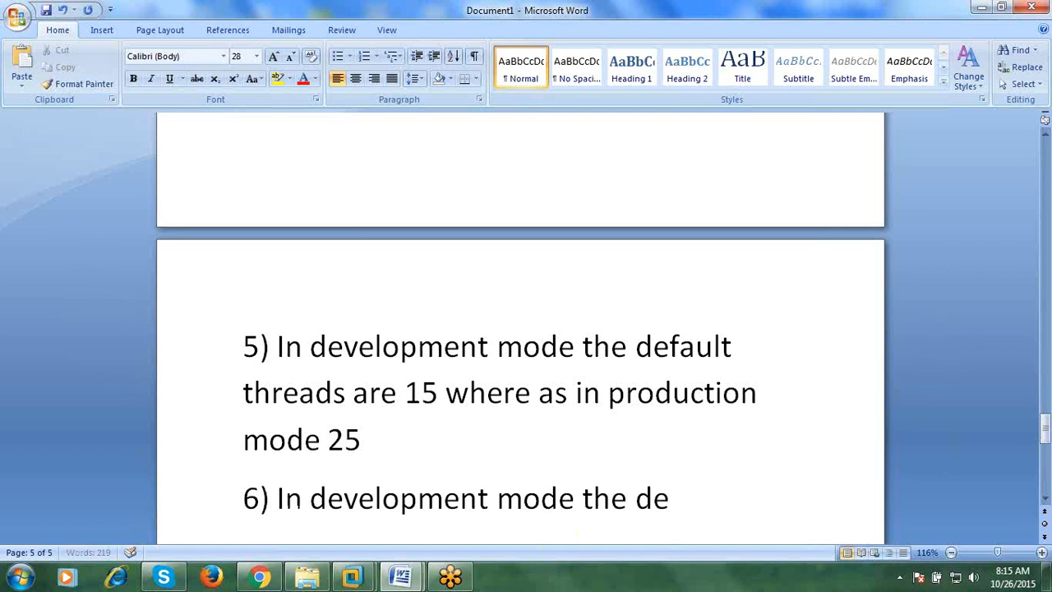
type("fault log")
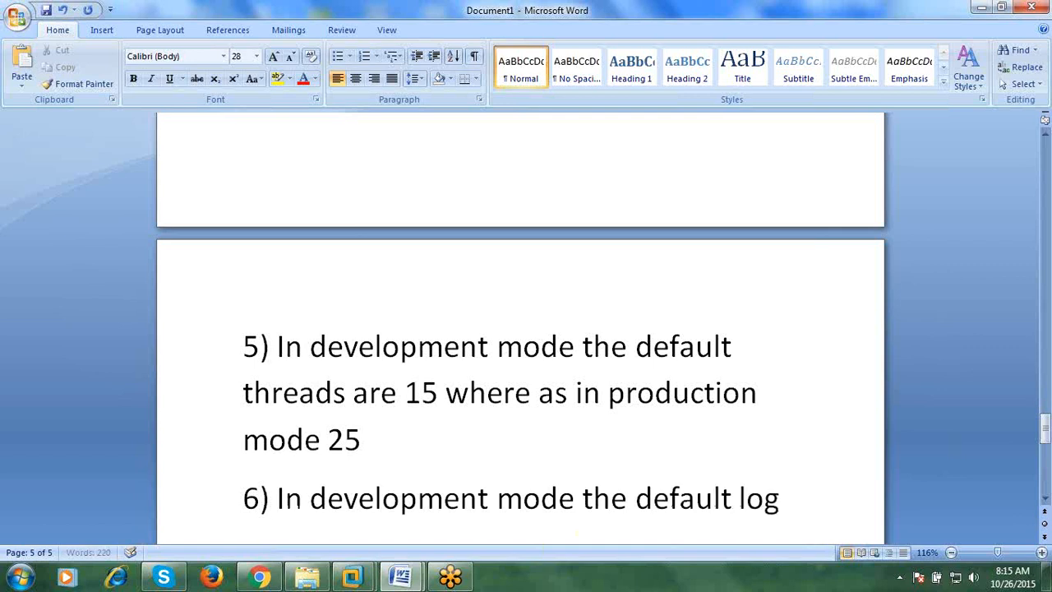
type(" file")
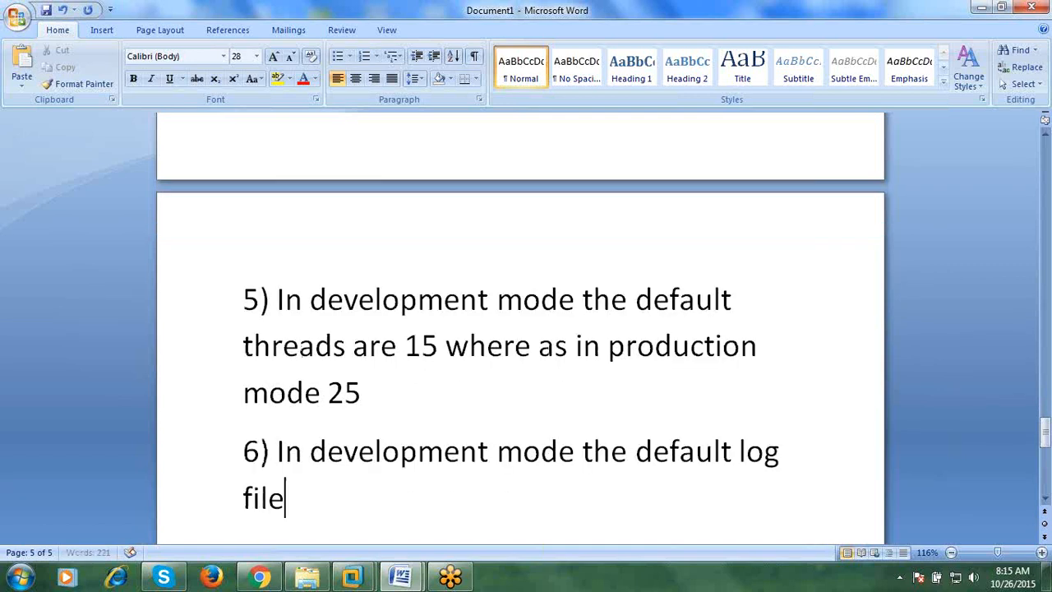
type(" size i")
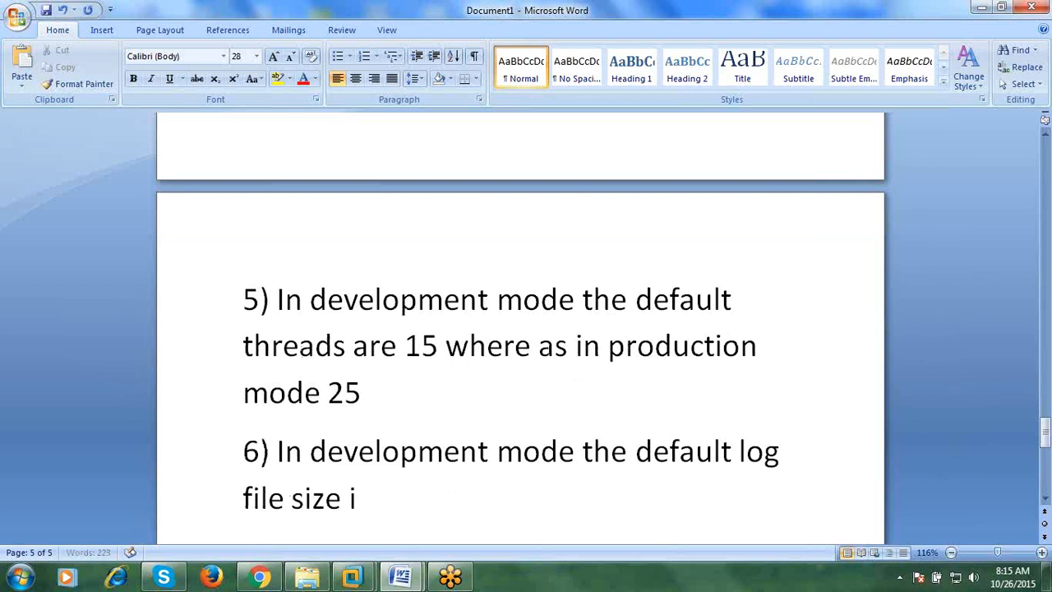
type("s 500kb ")
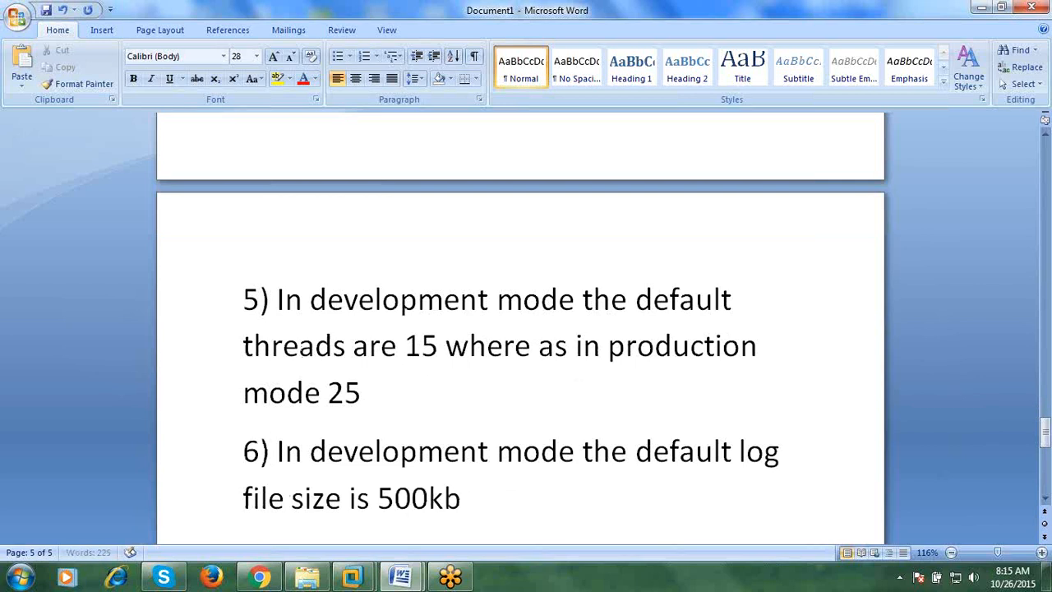
type("where as ")
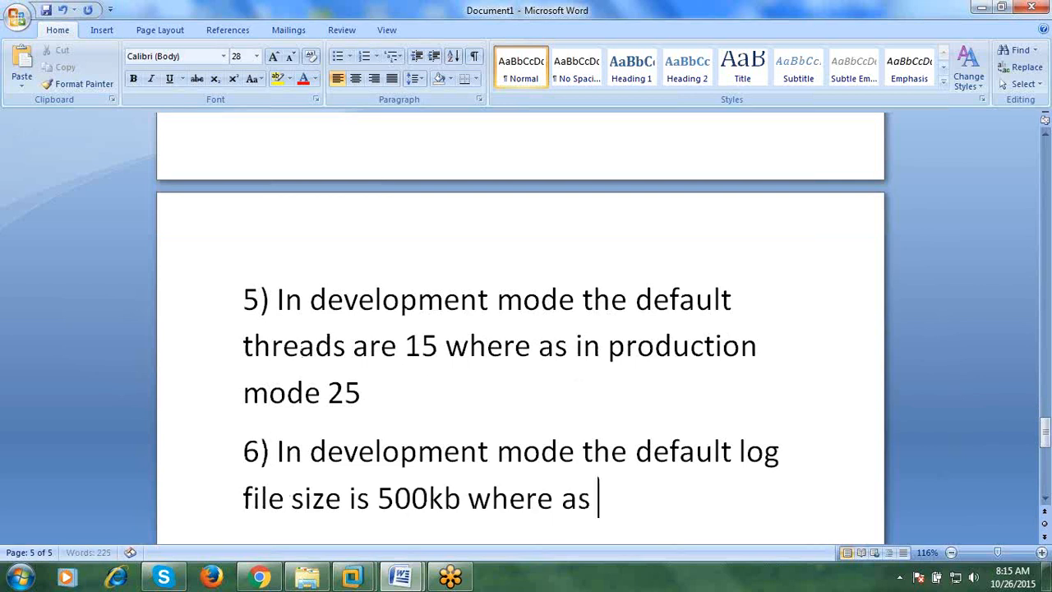
type("in produyc")
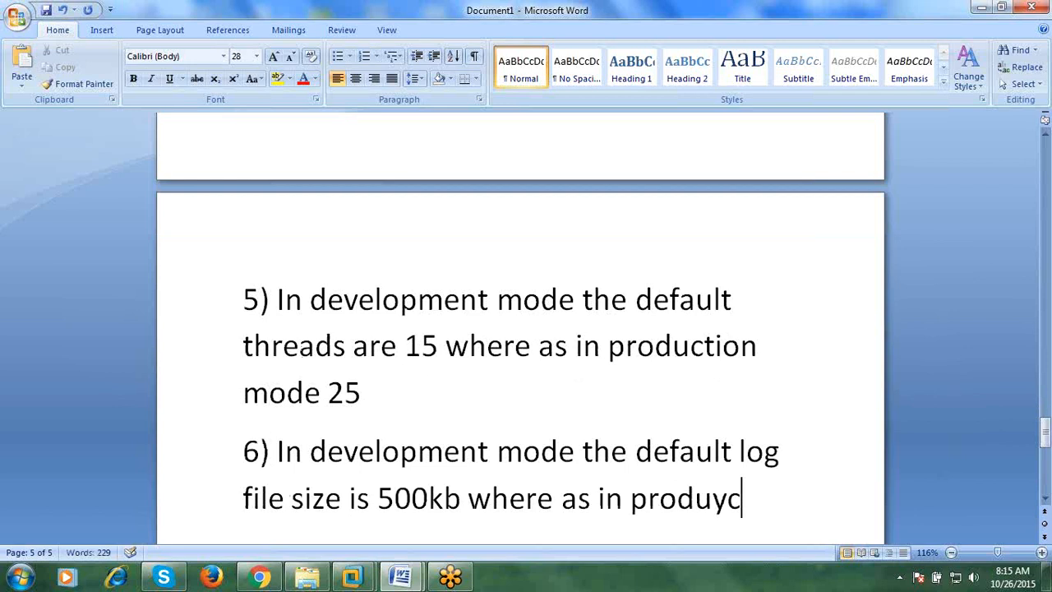
key("BackSpace")
key("BackSpace")
type("ction")
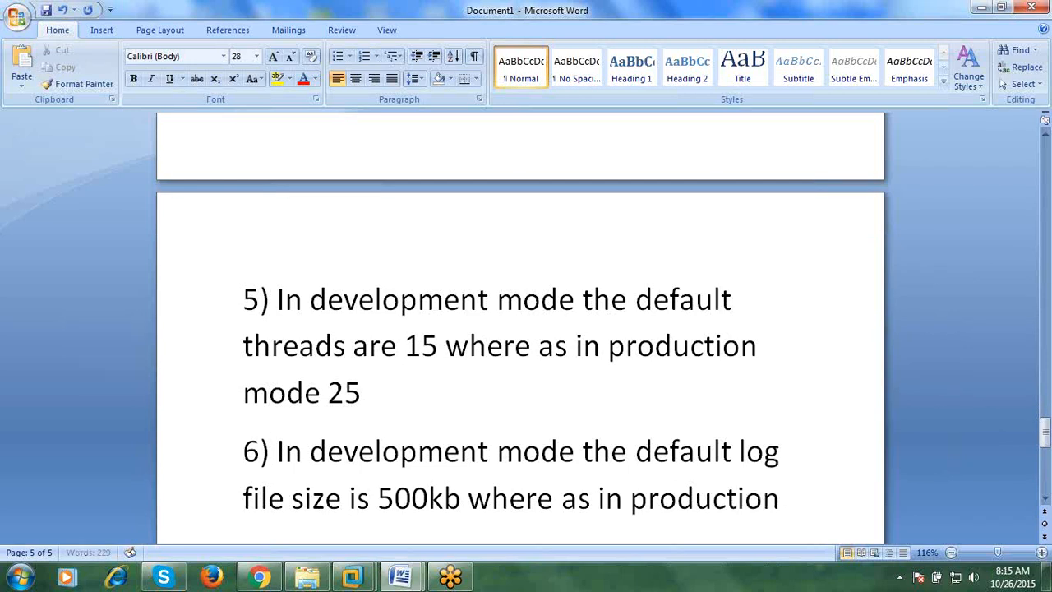
type(" mode 5")
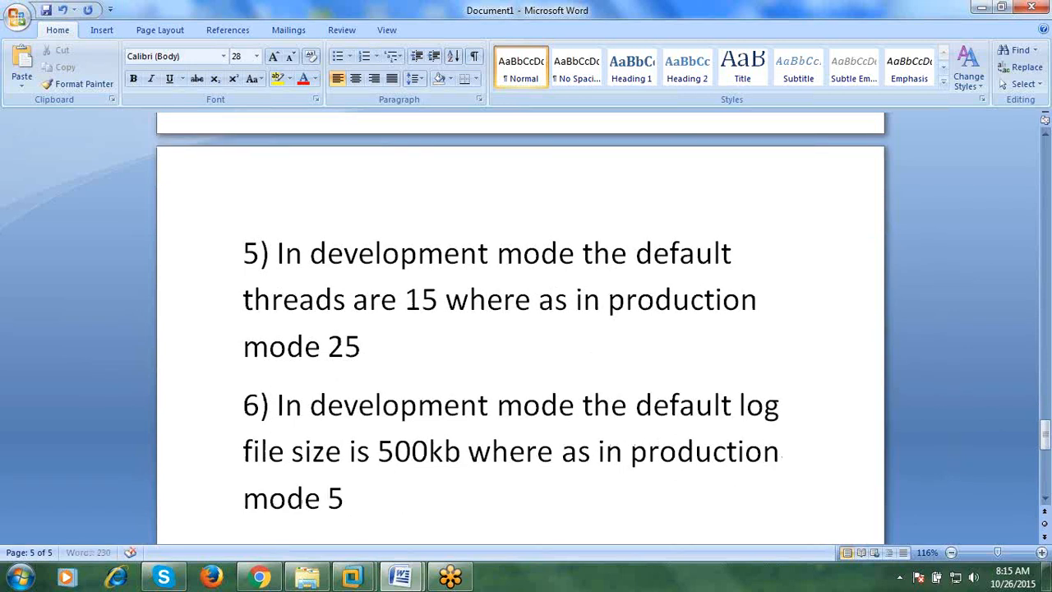
type("000kb")
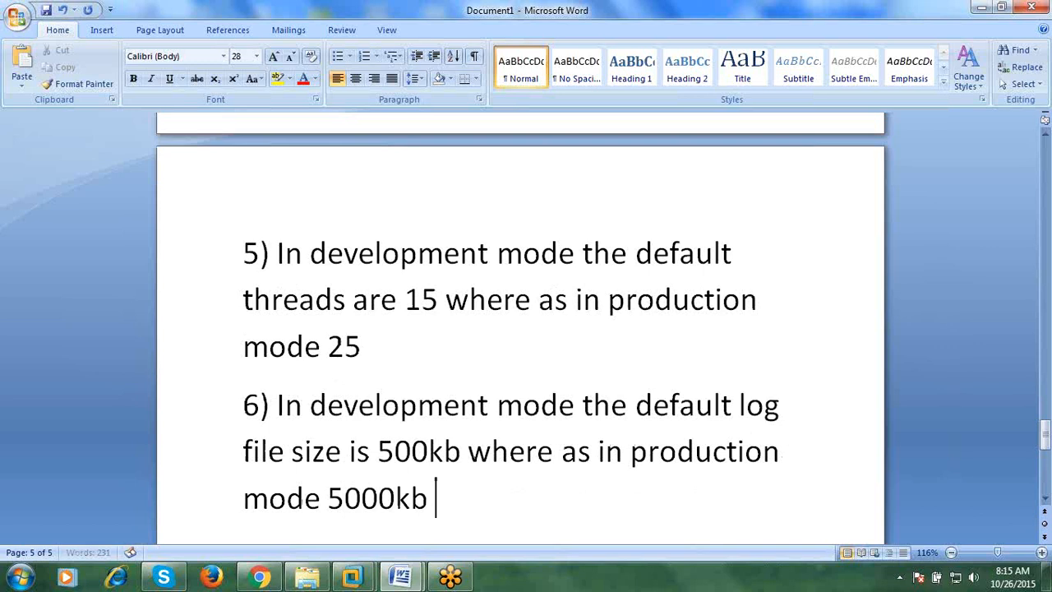
key("Return")
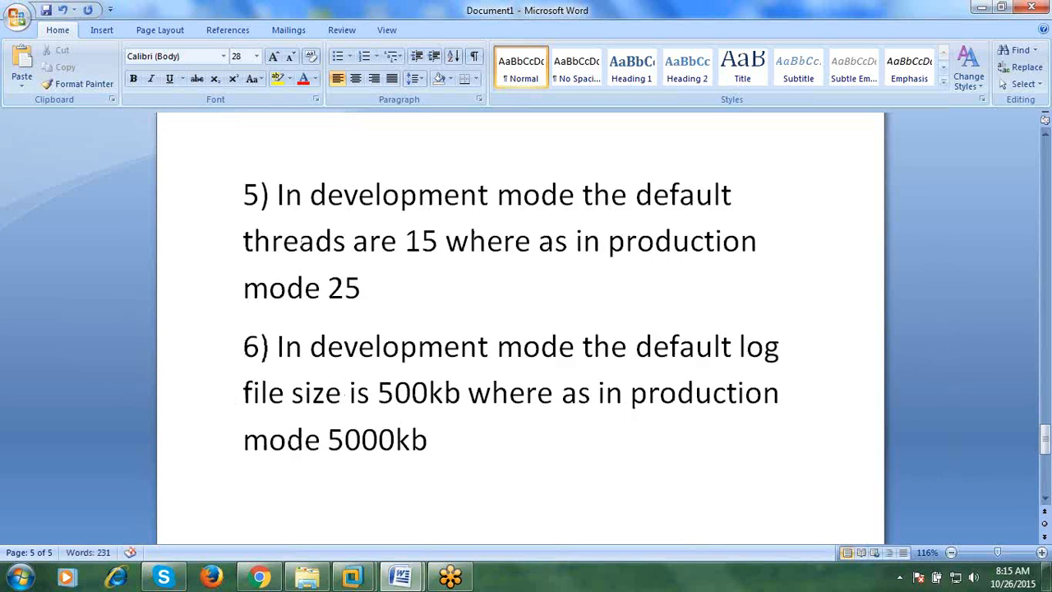
type("7) In development mode ")
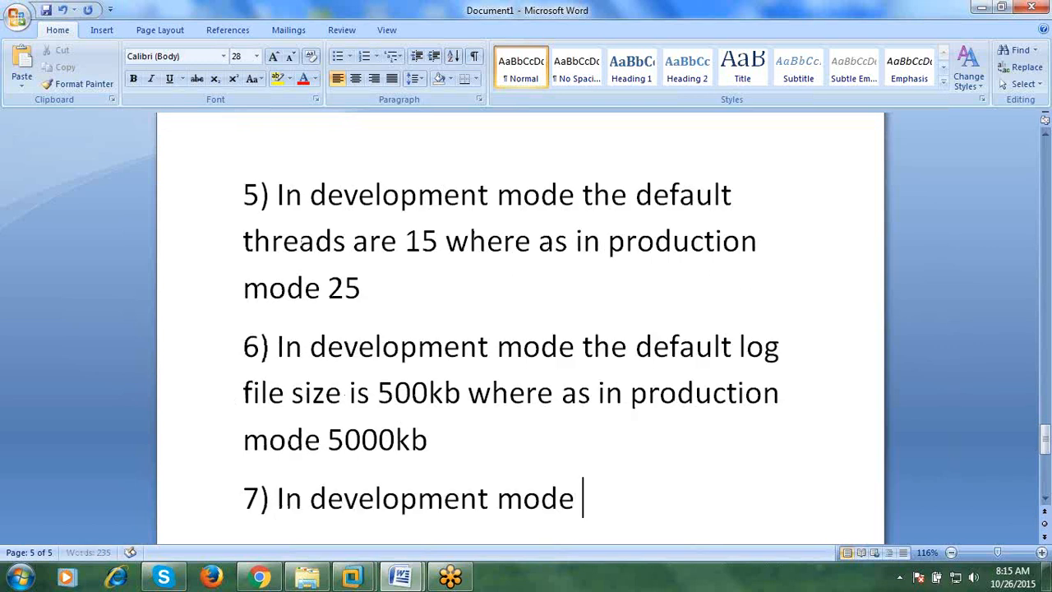
type("the defa")
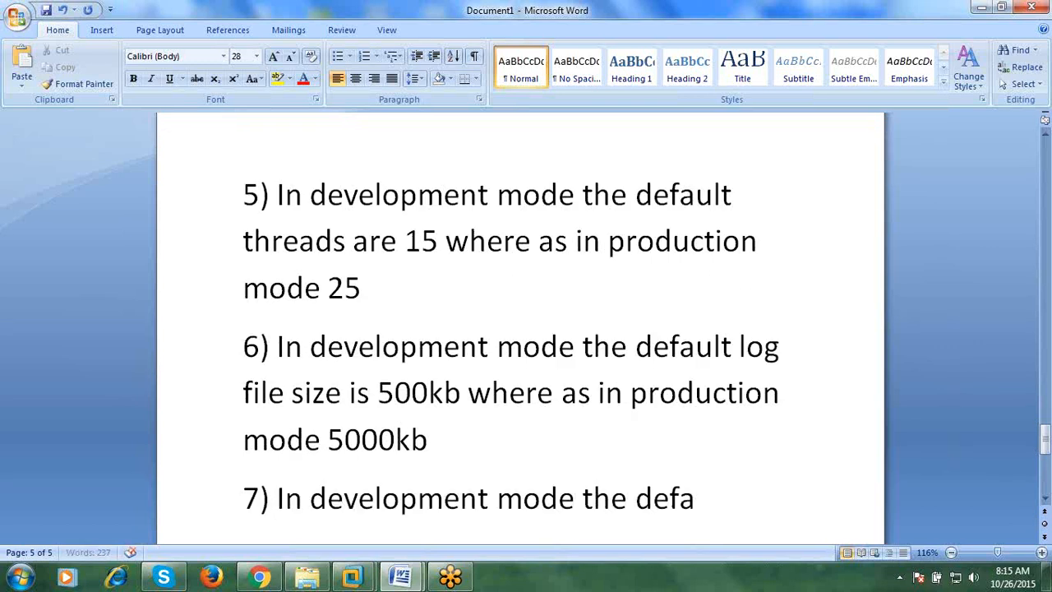
type("ult jdbc ci")
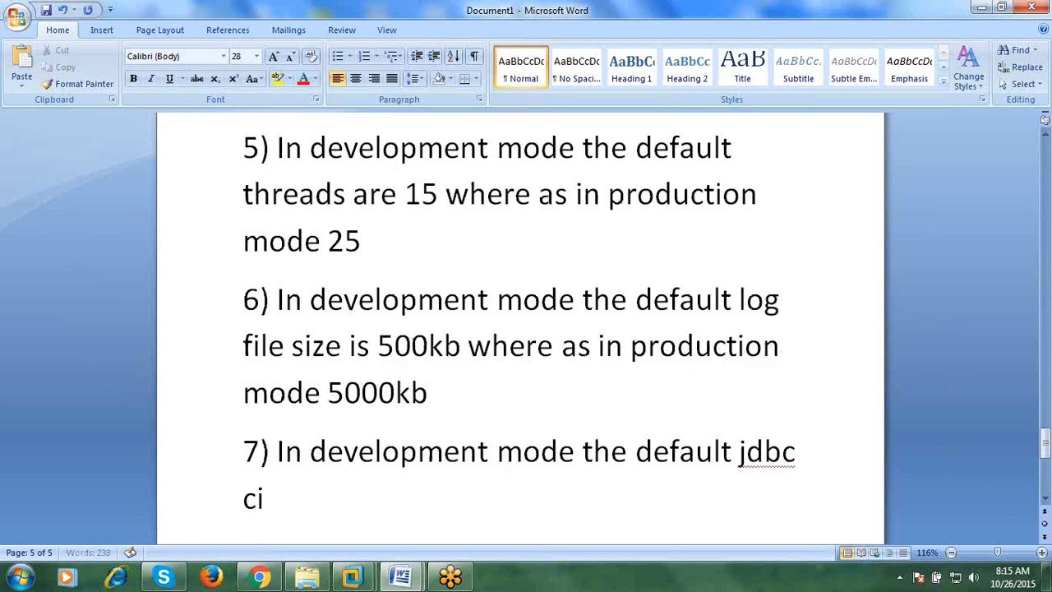
- Finish item 7 stating default jdbc connections are 15, whereas production has 25
key("BackSpace")
type("onnecti")
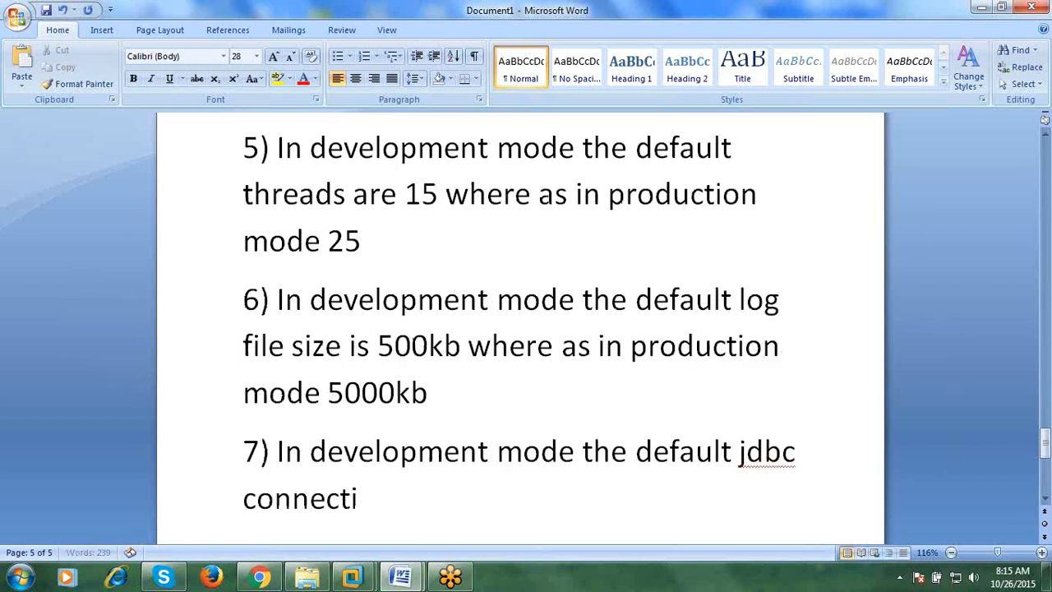
type("ons are 15")
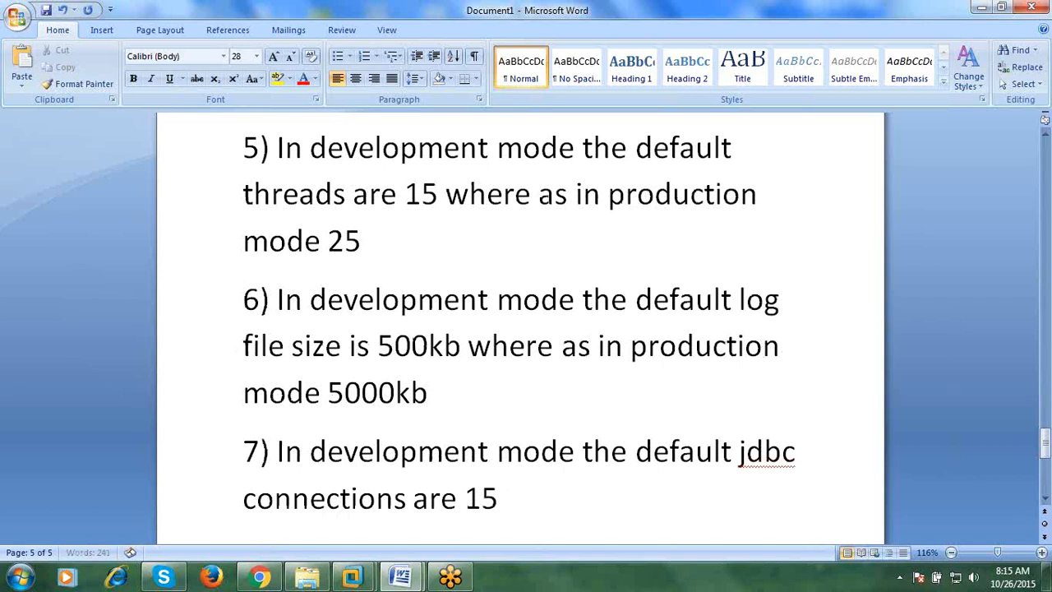
type(" where as ")
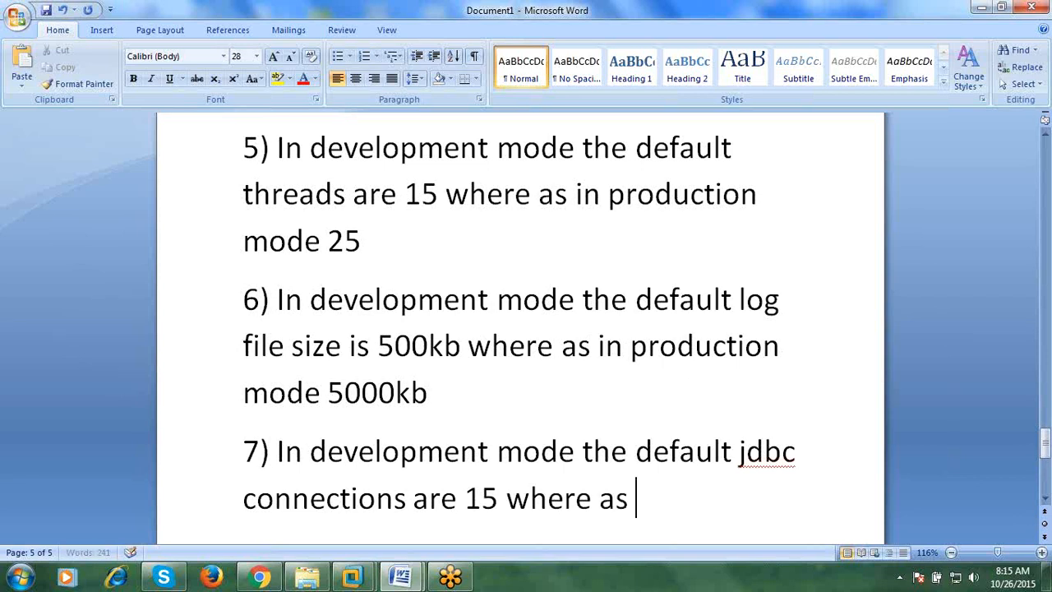
type("in produ")
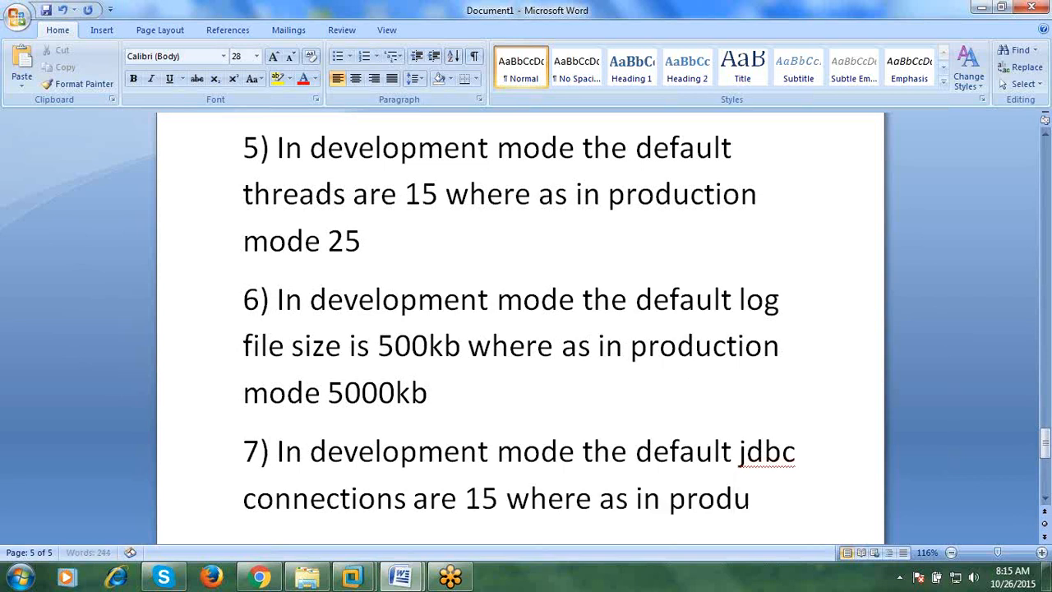
type("ction 24")
key("BackSpace")
type("5")
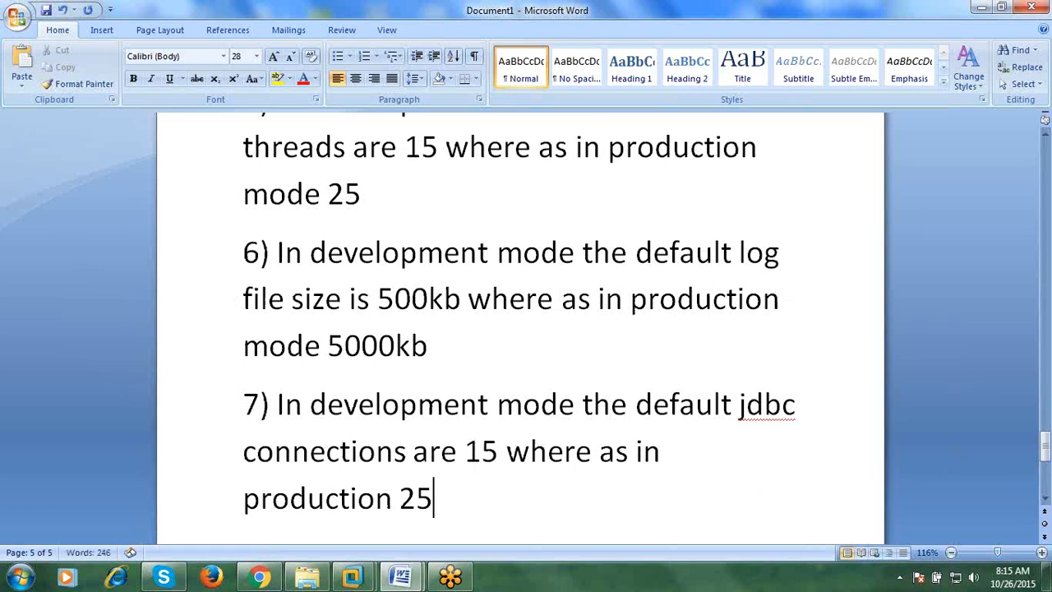
key("Return")
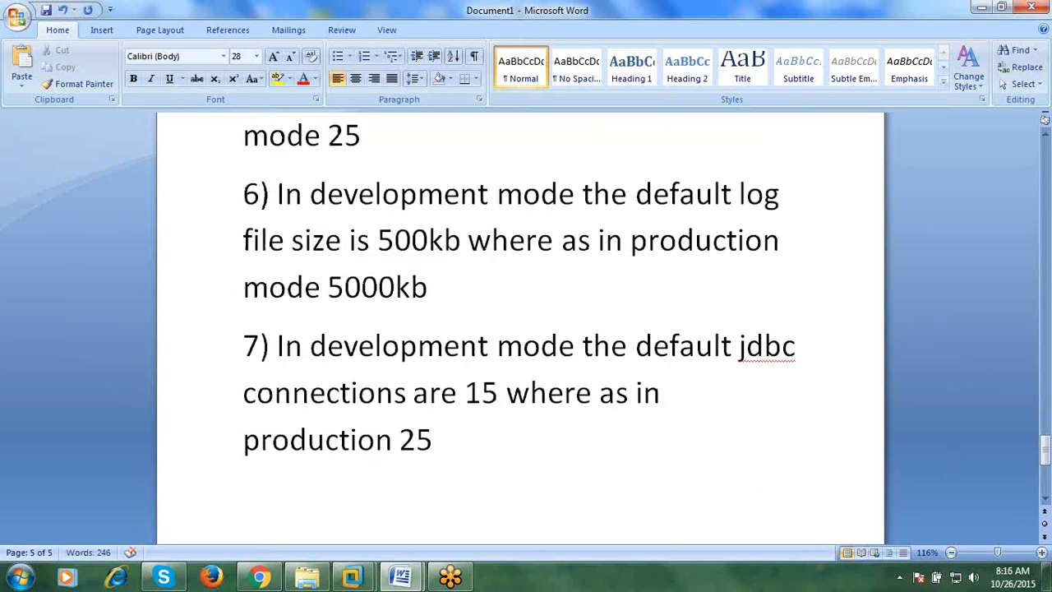
- Highlight the text of items 5 and 7 to review them
scroll(641, 526, "up", 1)
scroll(528, 444, "down", 1)
scroll(548, 259, "up", 2)
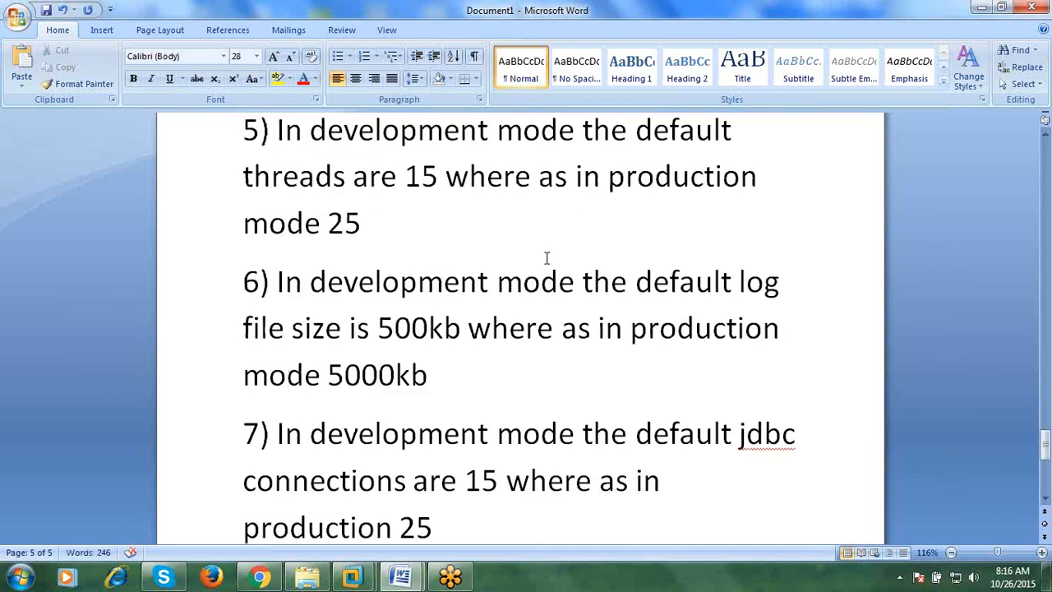
left_click_drag(262, 216, 418, 317)
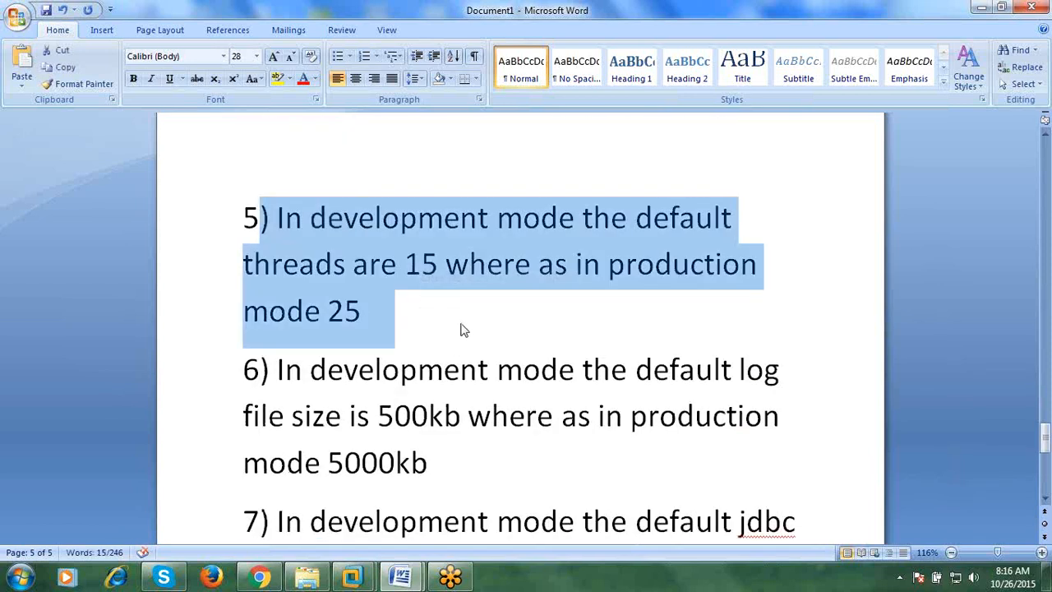
left_click(436, 307)
scroll(496, 341, "down", 3)
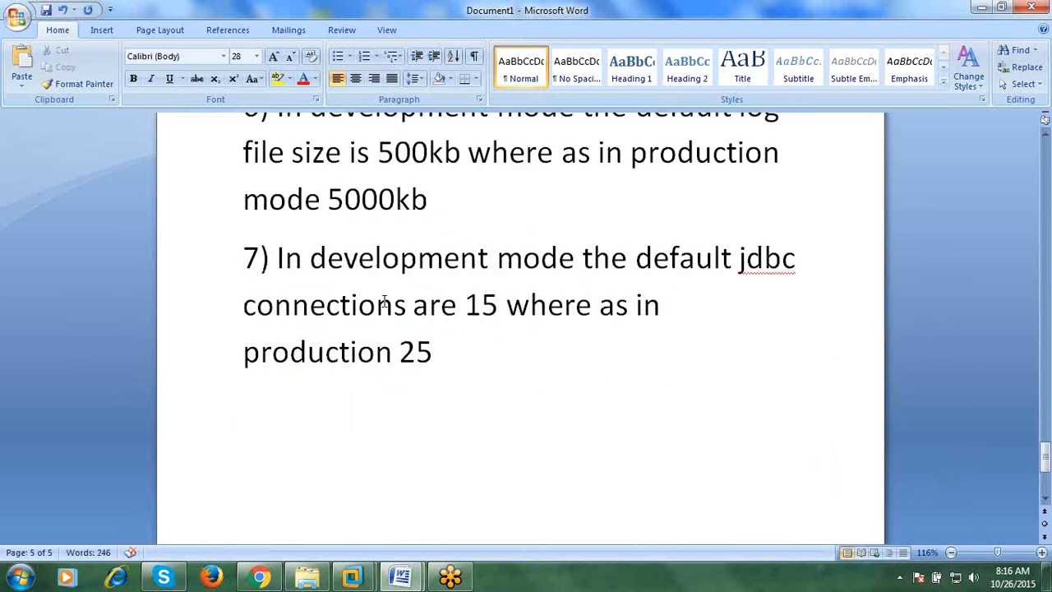
left_click_drag(289, 259, 498, 354)
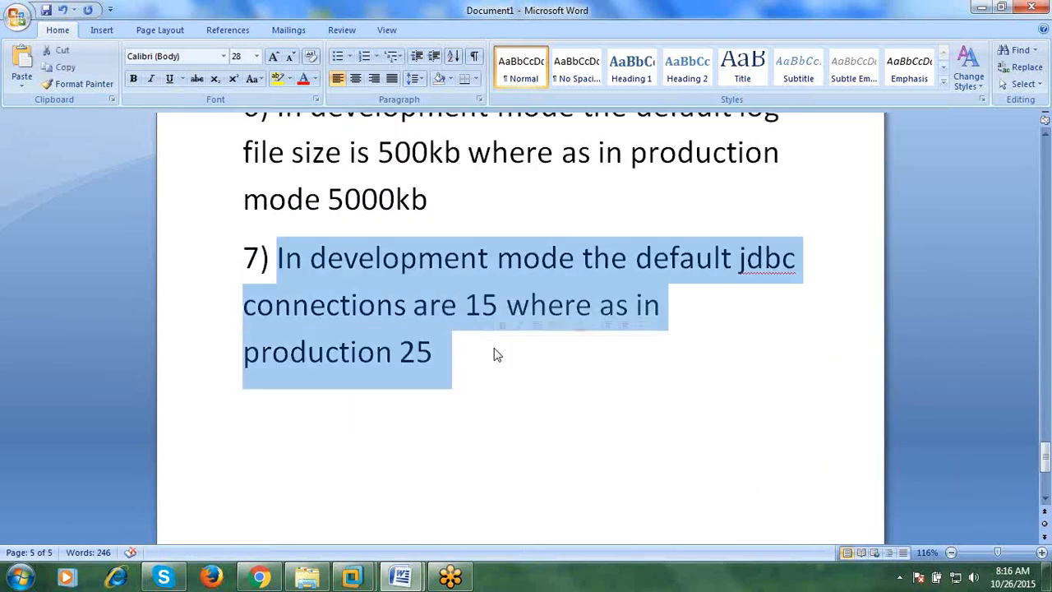
- Start item 8 after 'production 25' with '8) In development mode'
left_click(528, 403)
key("Return")
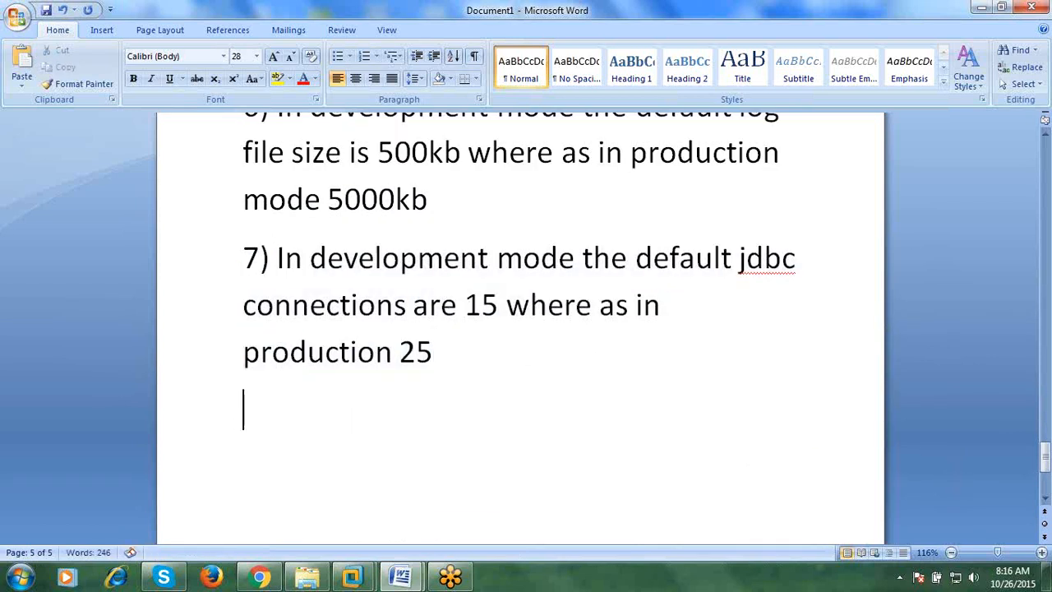
type("8) In development mode")
- Continue item 8 in bold: whenever using the demo ssl certificates, development mode gets no warnings
key("ctrl+b")
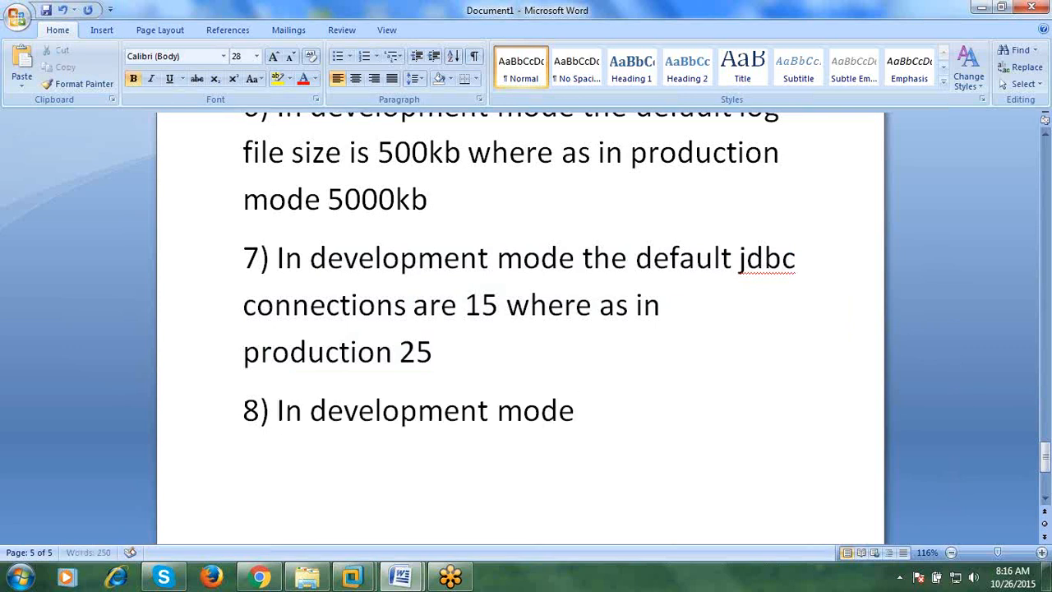
type("whenb")
key("BackSpace")
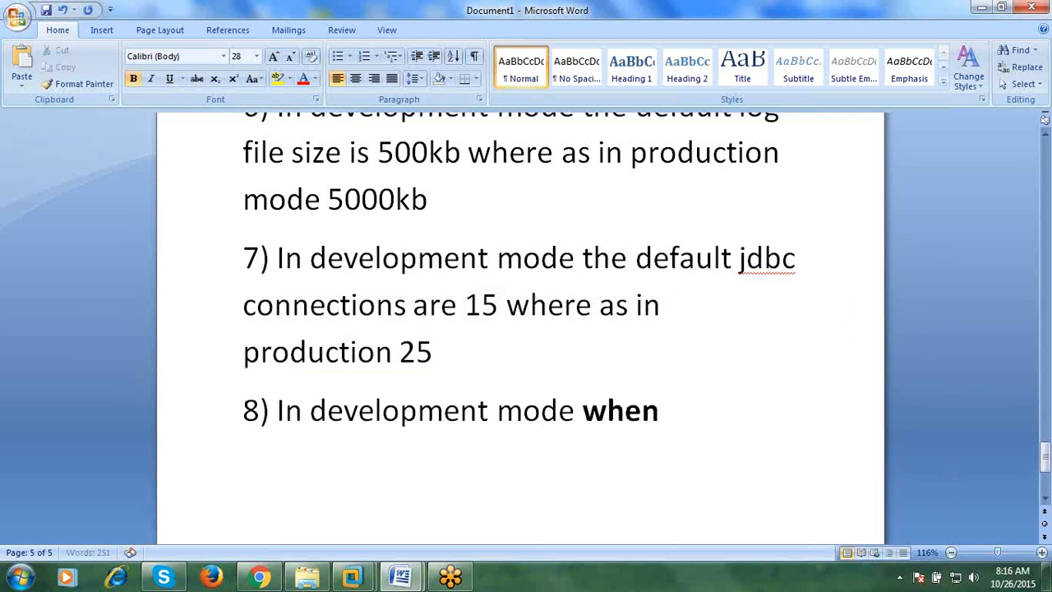
type("v")
key("BackSpace")
type("ever")
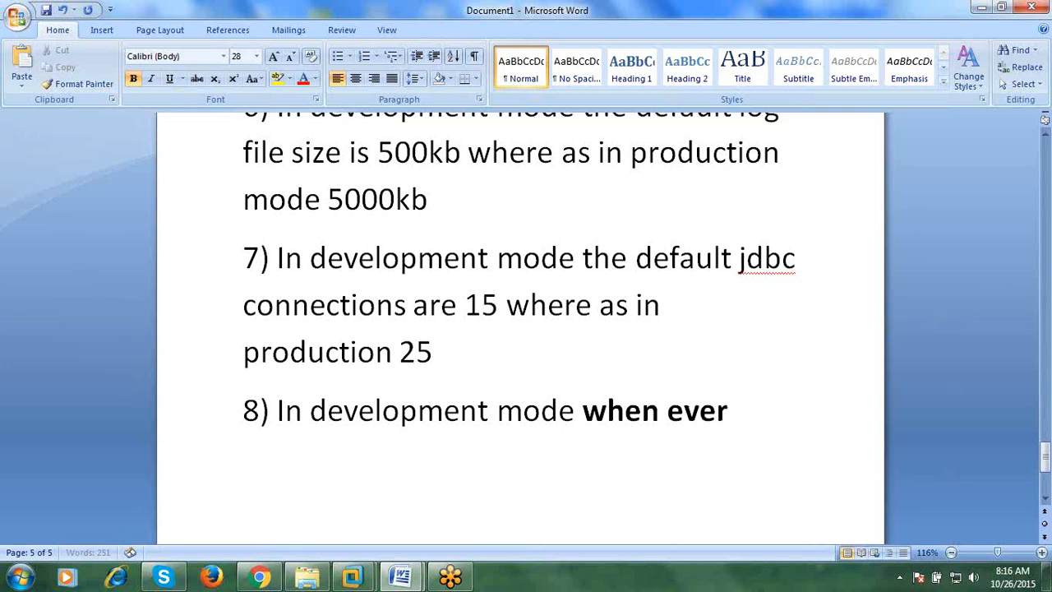
type(" y")
key("BackSpace")
type("use the de")
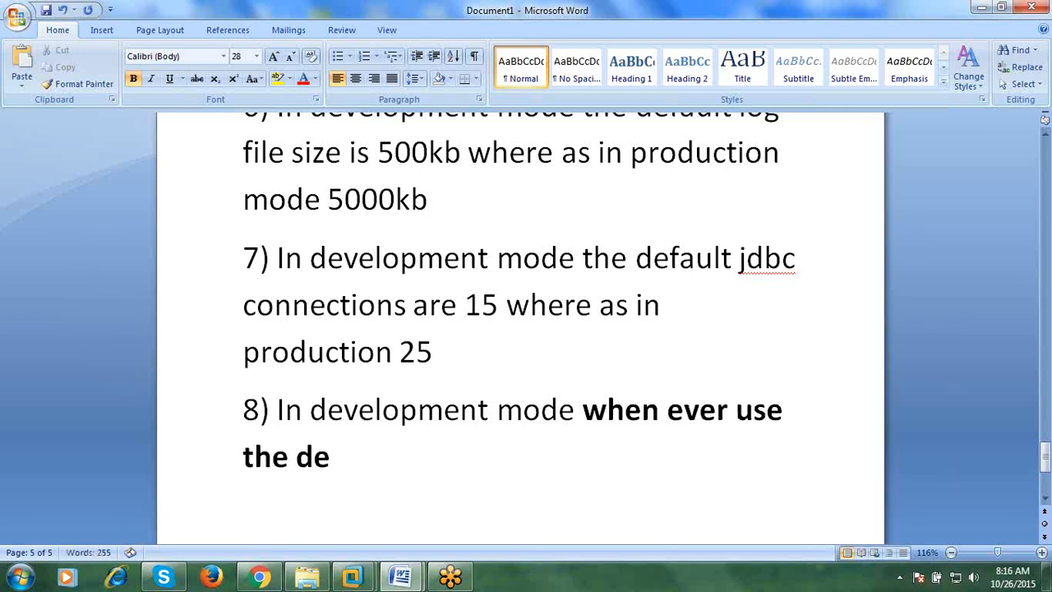
key("BackSpace")
key("BackSpace")
type("demo sll")
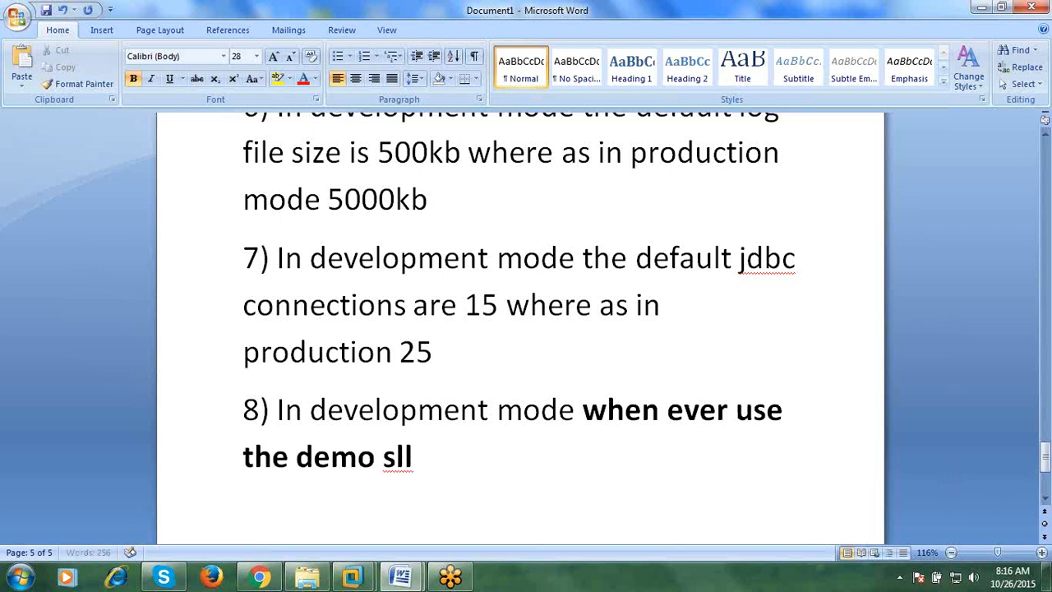
key("BackSpace")
key("BackSpace")
type("sl certifi")
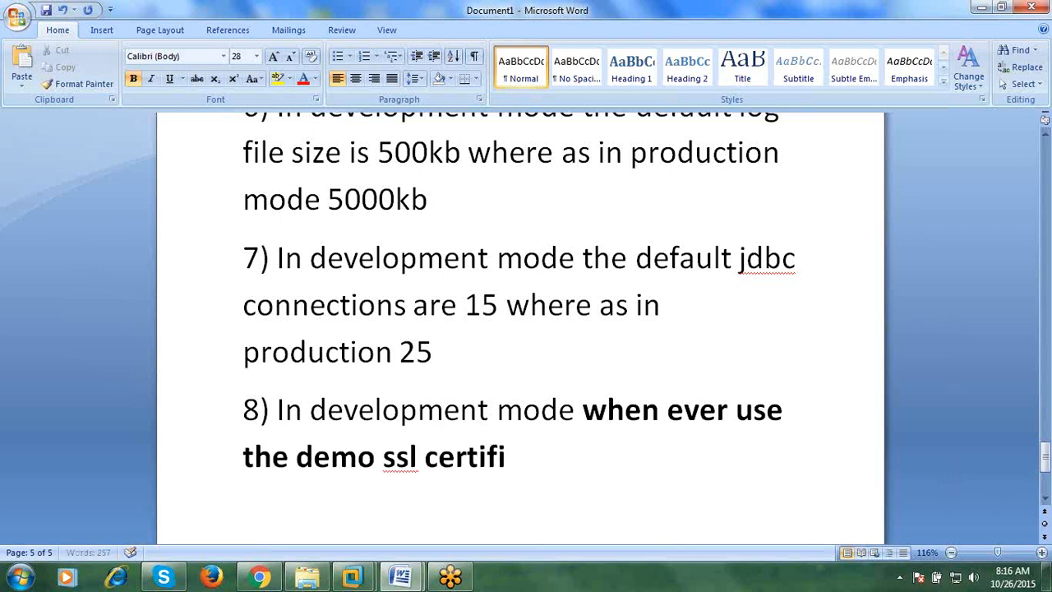
type("cates do")
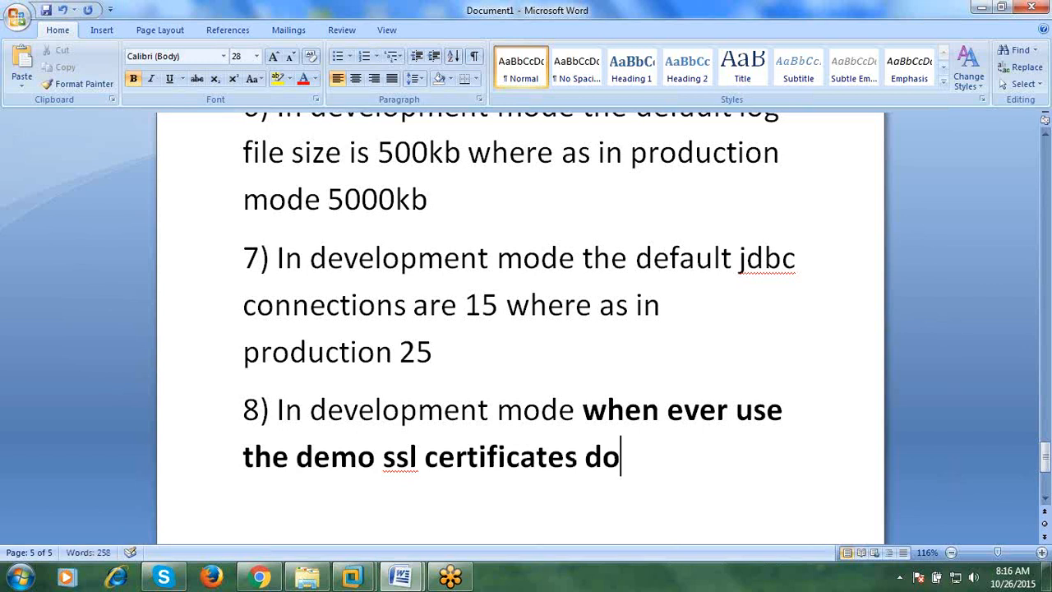
type("es not ge")
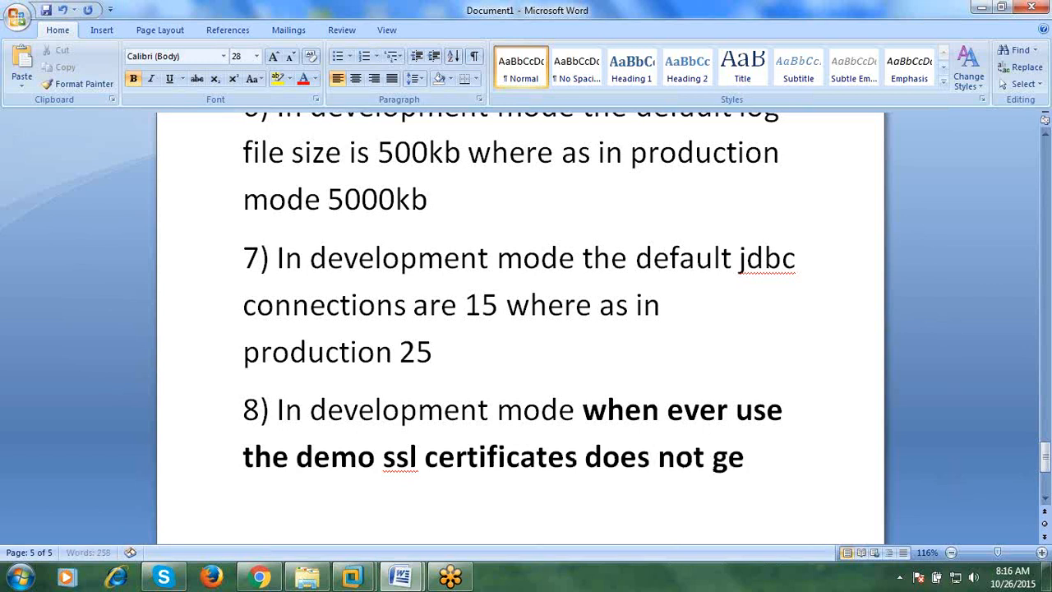
type("t any di")
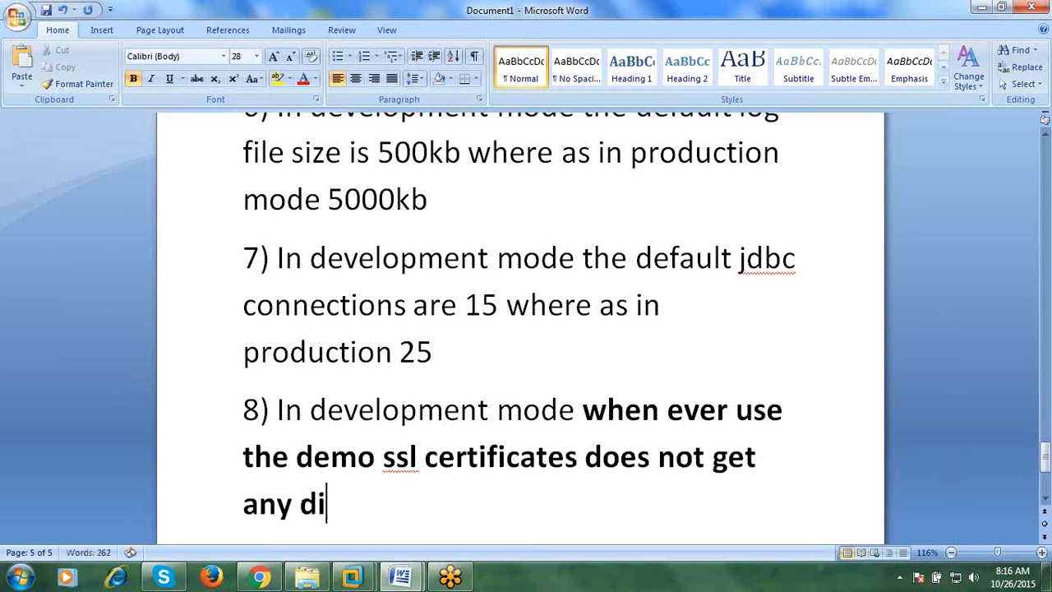
- End item 8 with 'where as in production will get warnings' and start item 9
key("BackSpace")
key("BackSpace")
type("war")
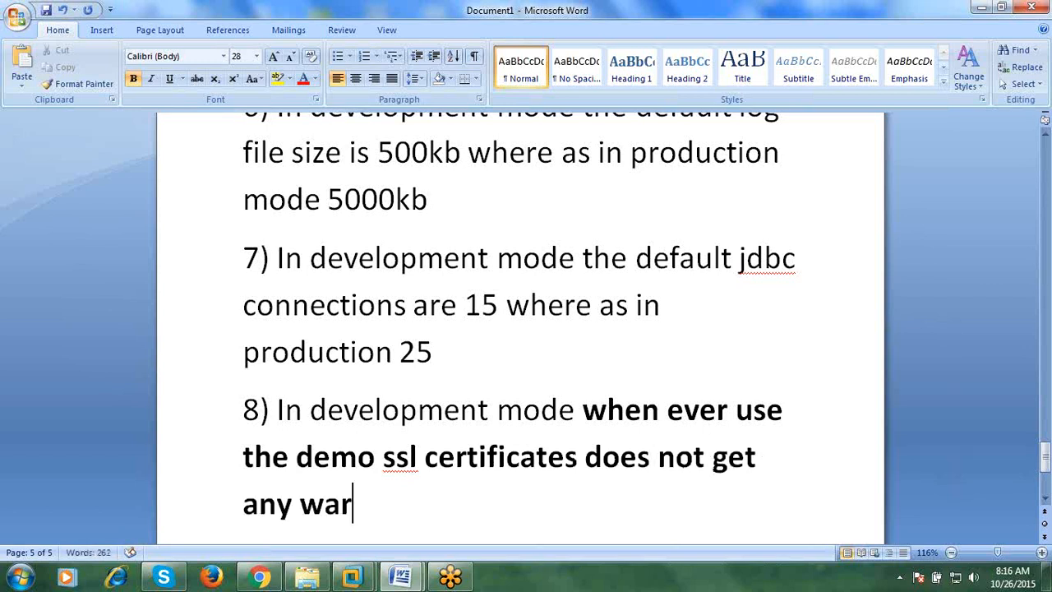
type("nings w")
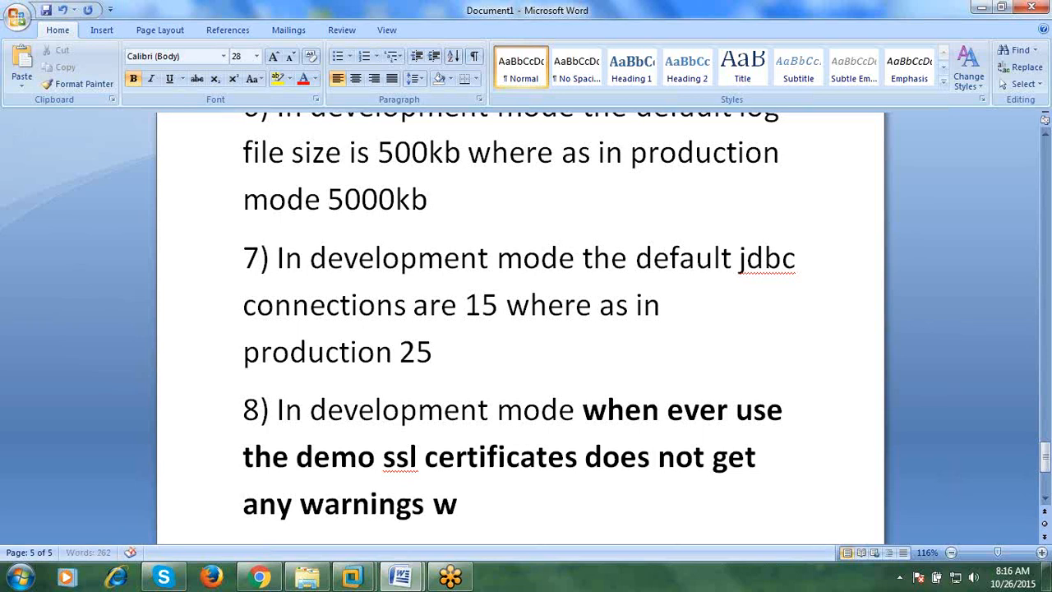
type("here as in")
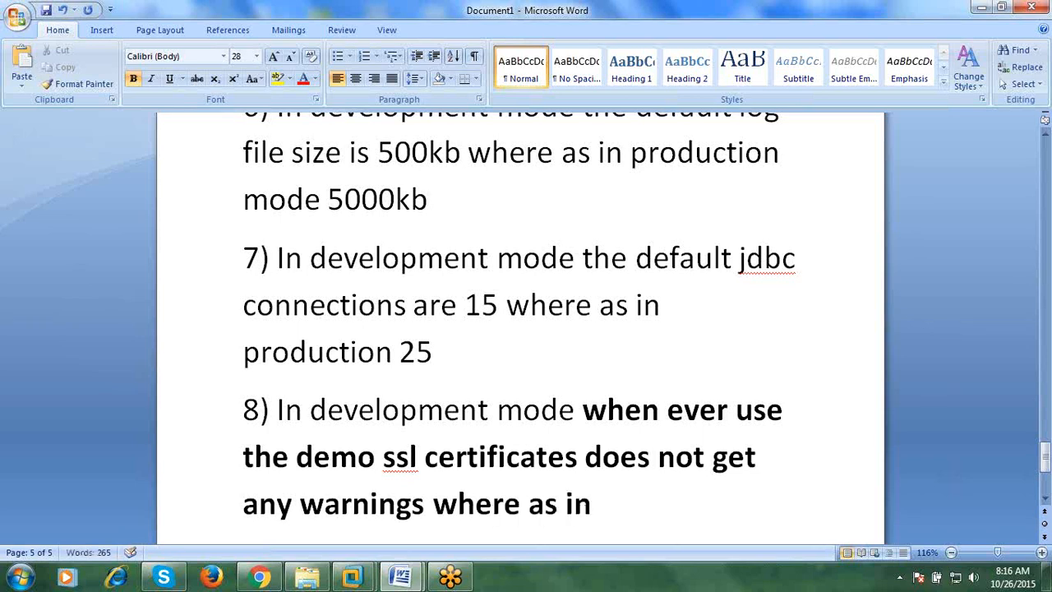
type(" production wiu")
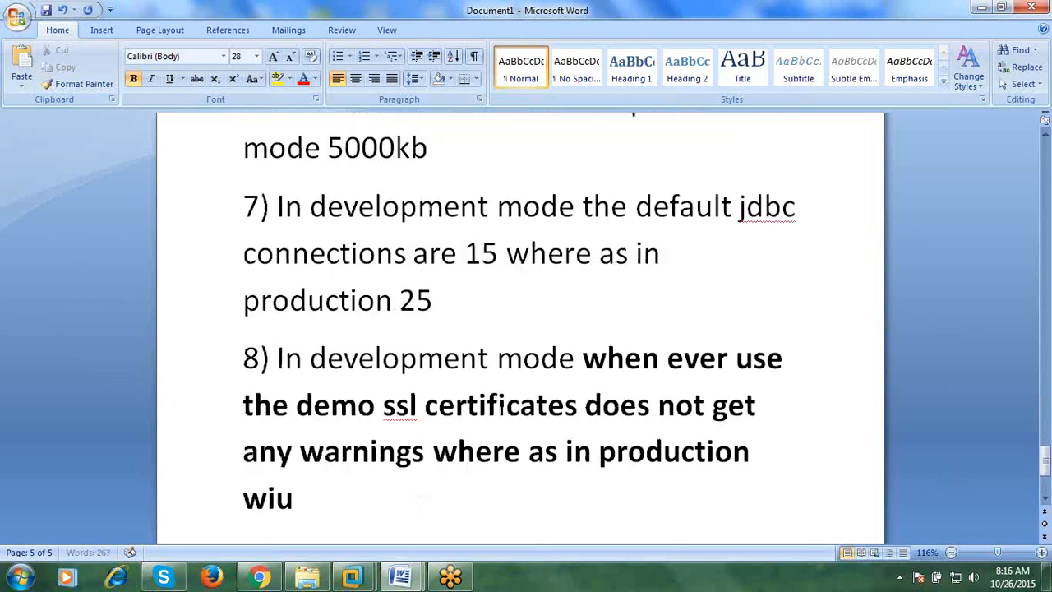
type("ll")
key("BackSpace")
key("BackSpace")
key("BackSpace")
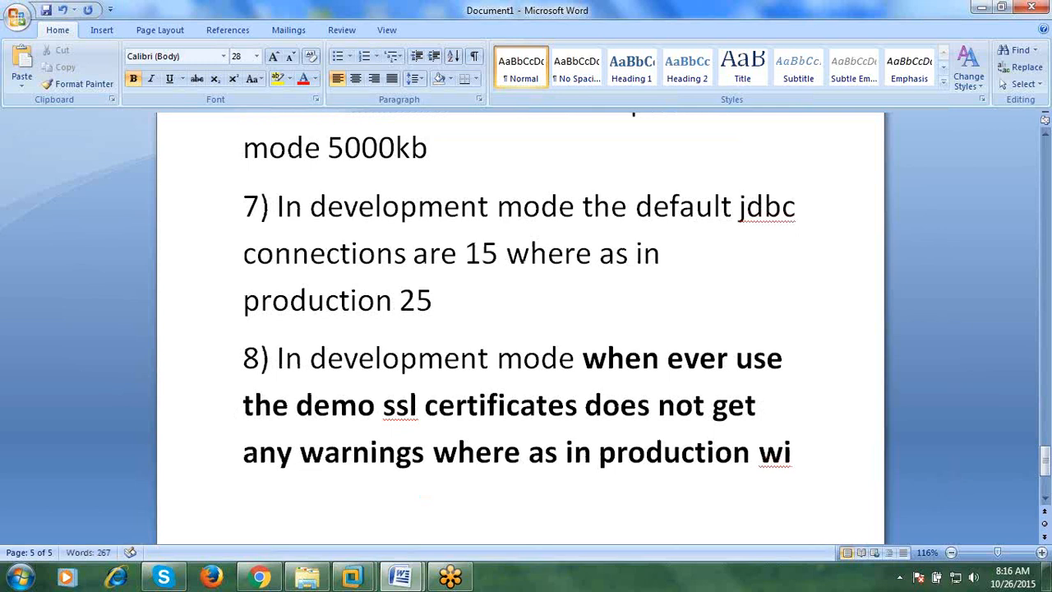
type("ll")
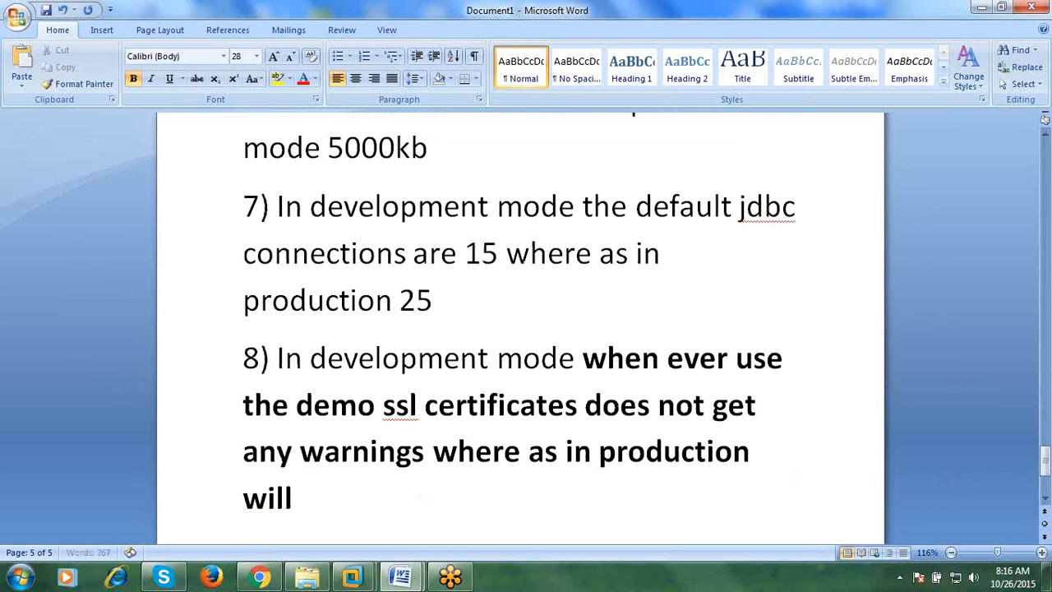
type(" get warm=")
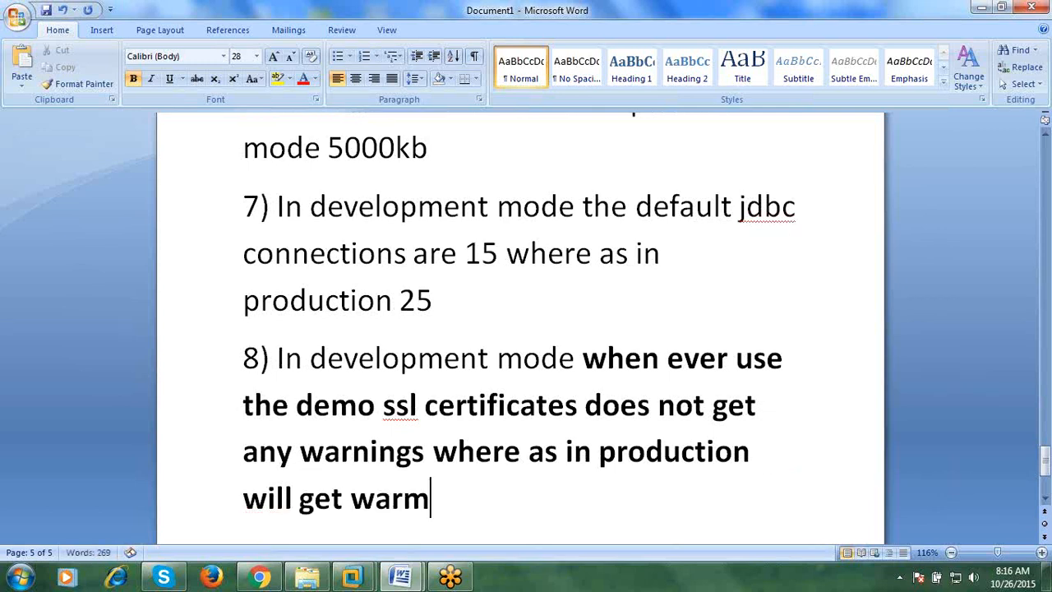
key("BackSpace")
key("BackSpace")
type("nings")
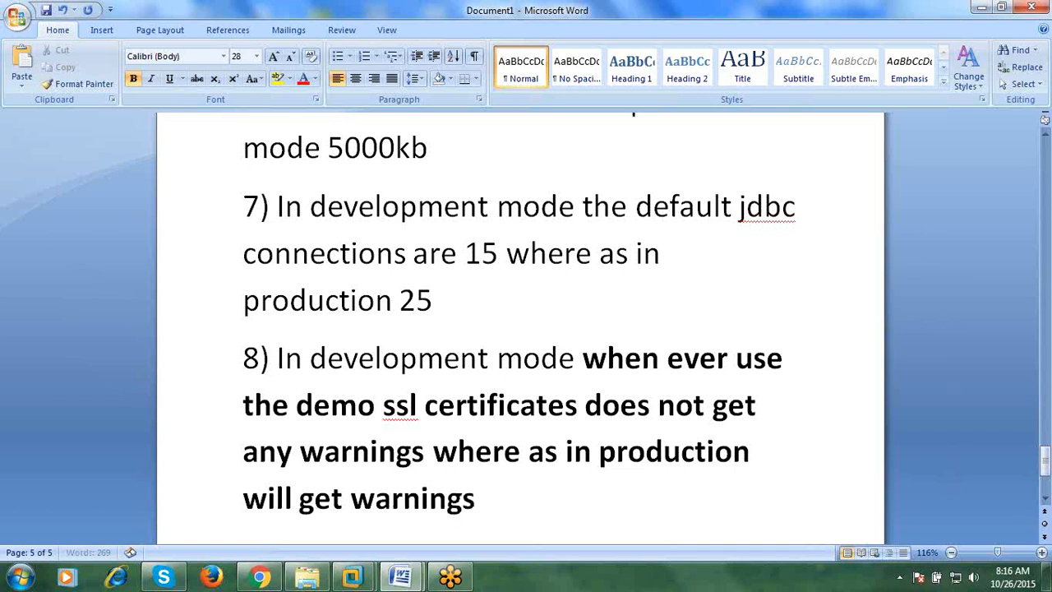
key("Return")
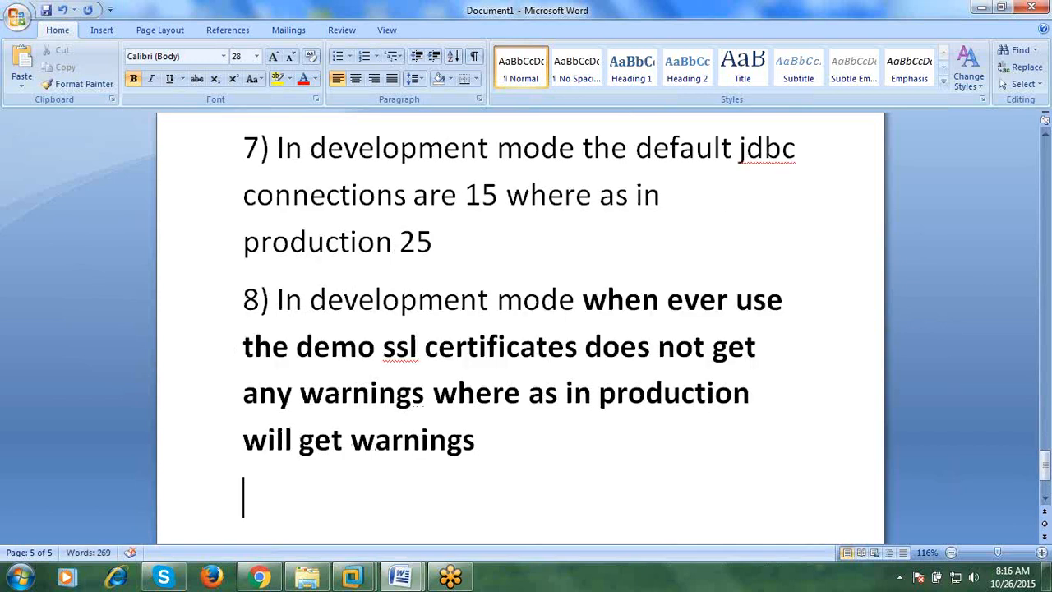
type("9)")
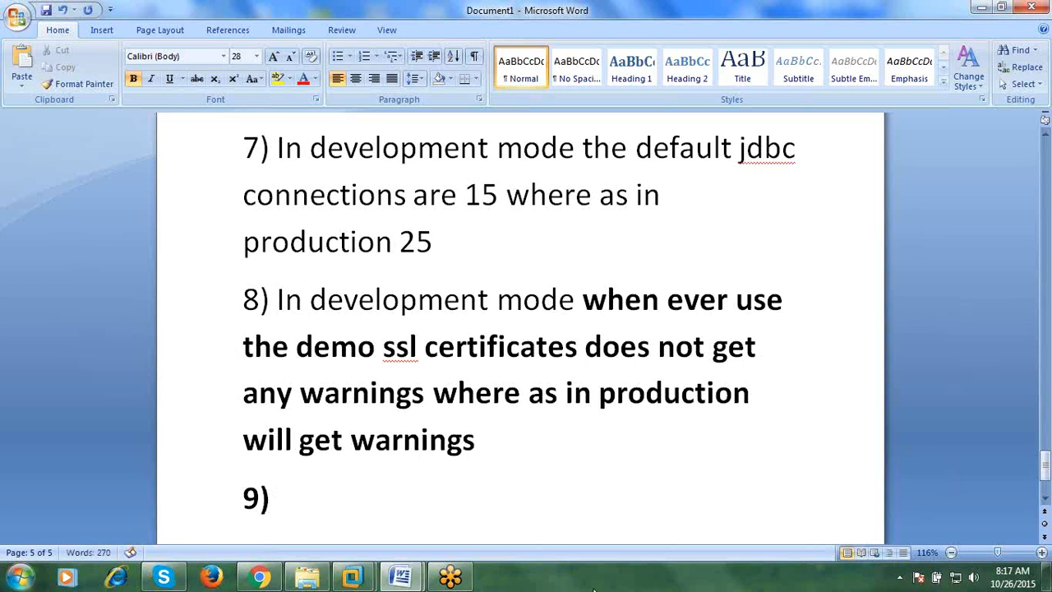
- Scroll through items 1–8 to review the listed differences
scroll(518, 481, "up", 3)
scroll(518, 481, "up", 15)
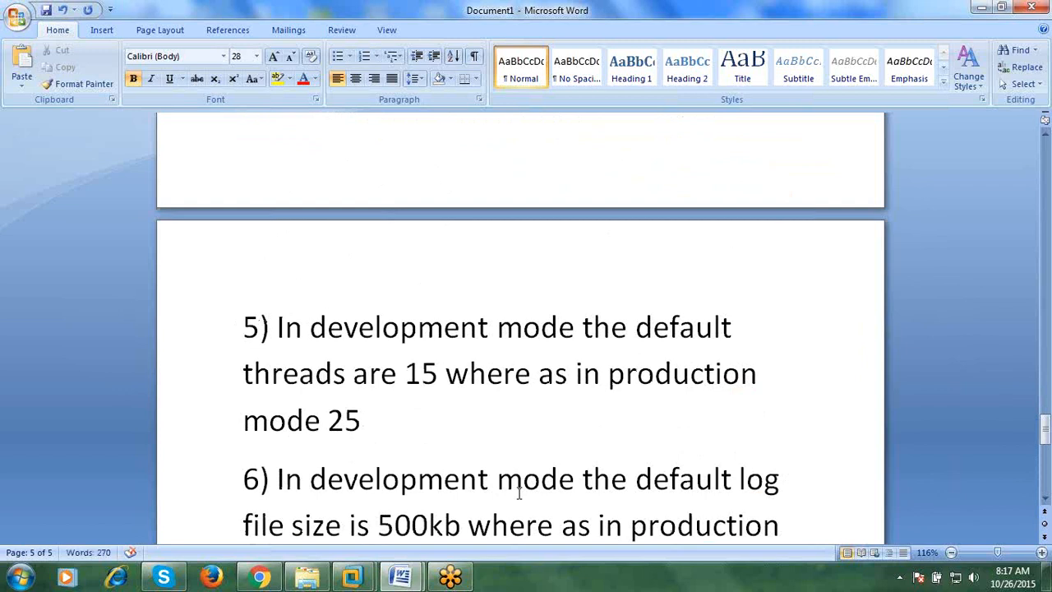
scroll(523, 518, "up", 8)
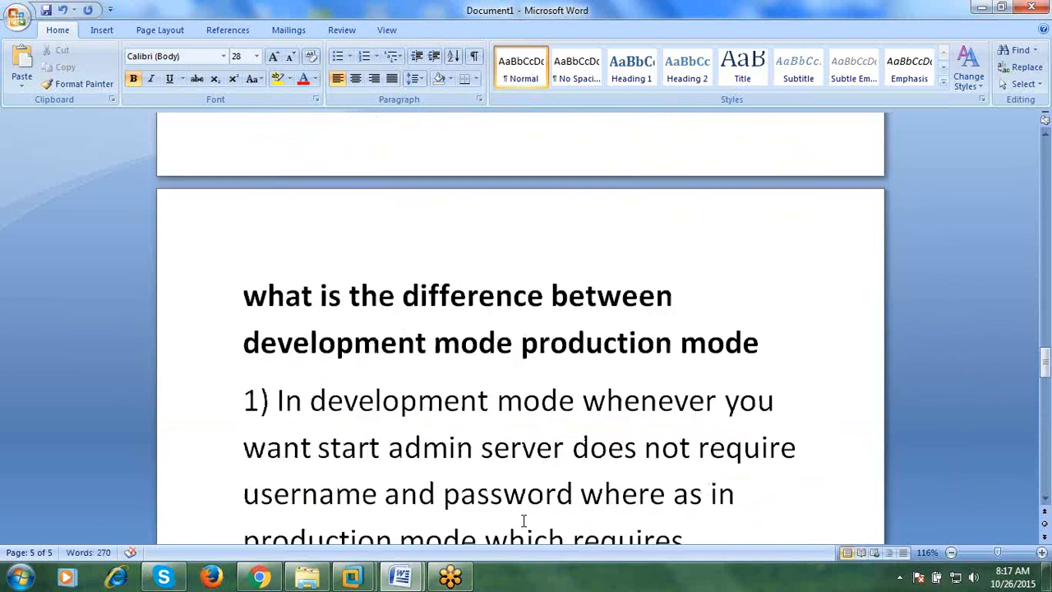
scroll(526, 489, "down", 3)
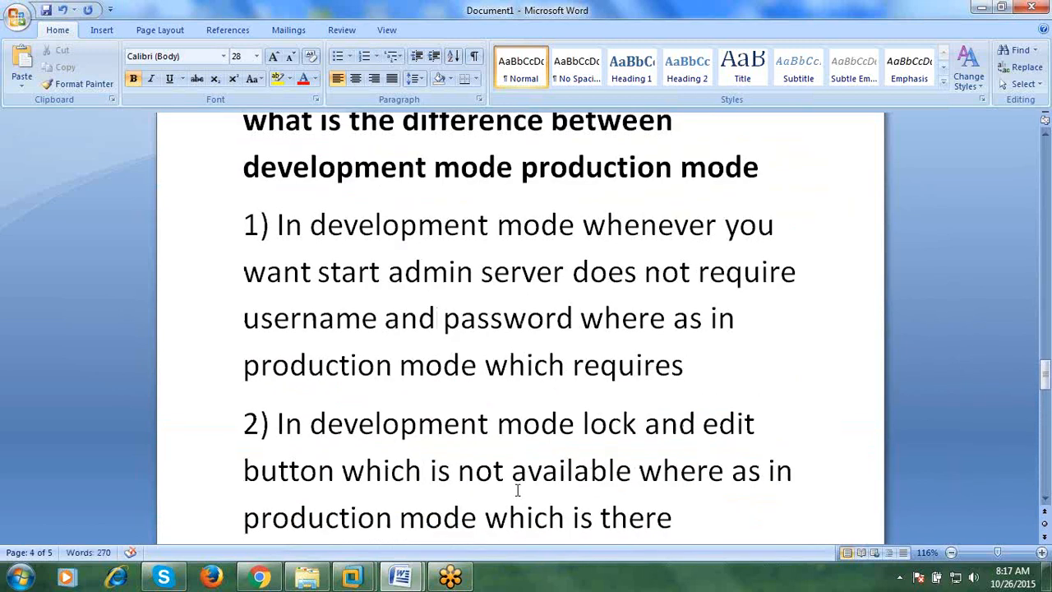
scroll(517, 490, "down", 14)
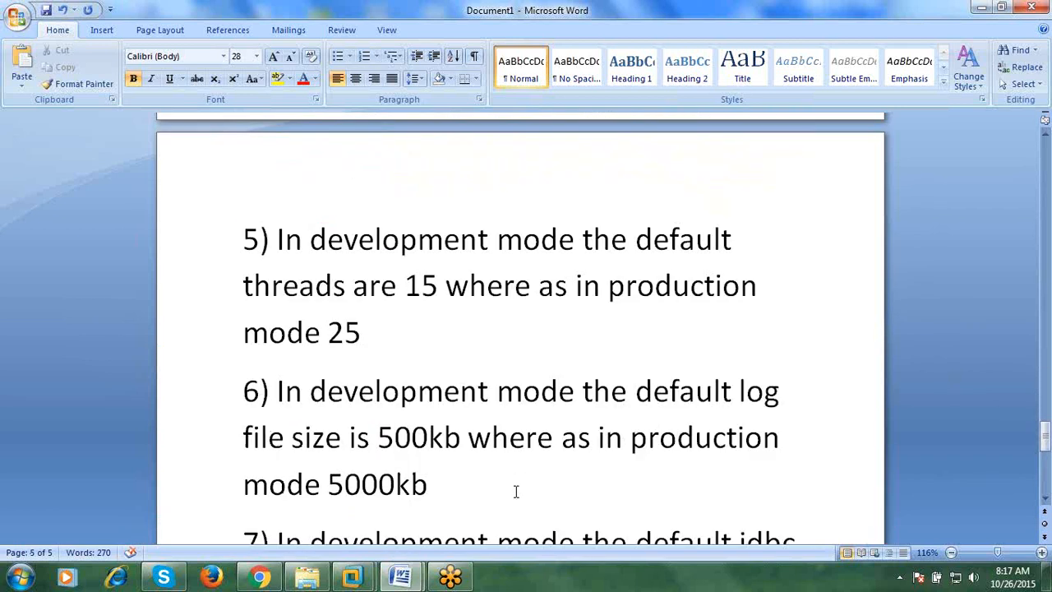
scroll(516, 492, "down", 3)
scroll(515, 491, "up", 9)
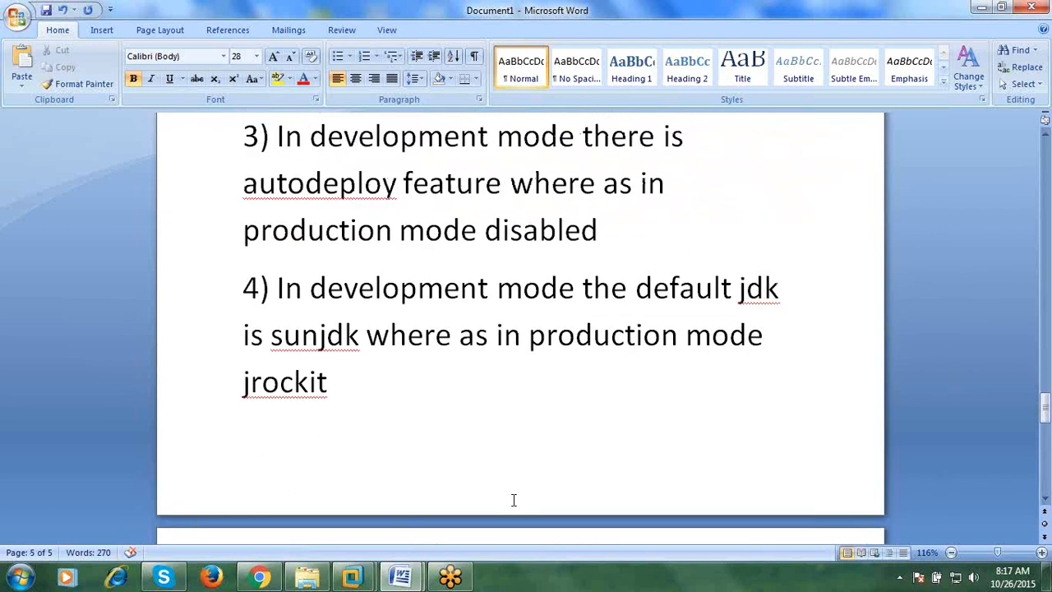
scroll(512, 498, "up", 3)
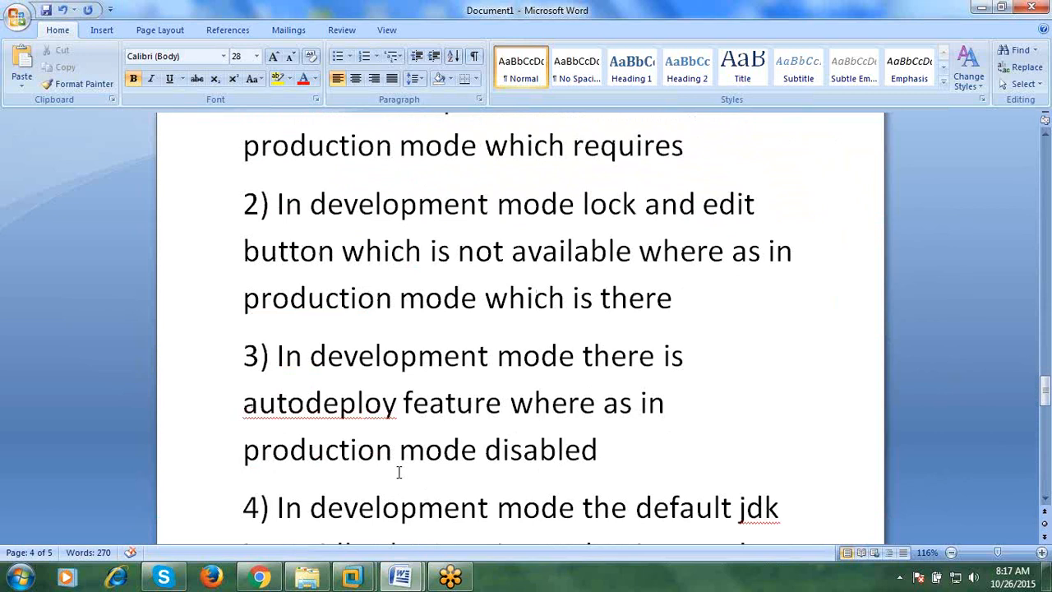
scroll(399, 472, "down", 12)
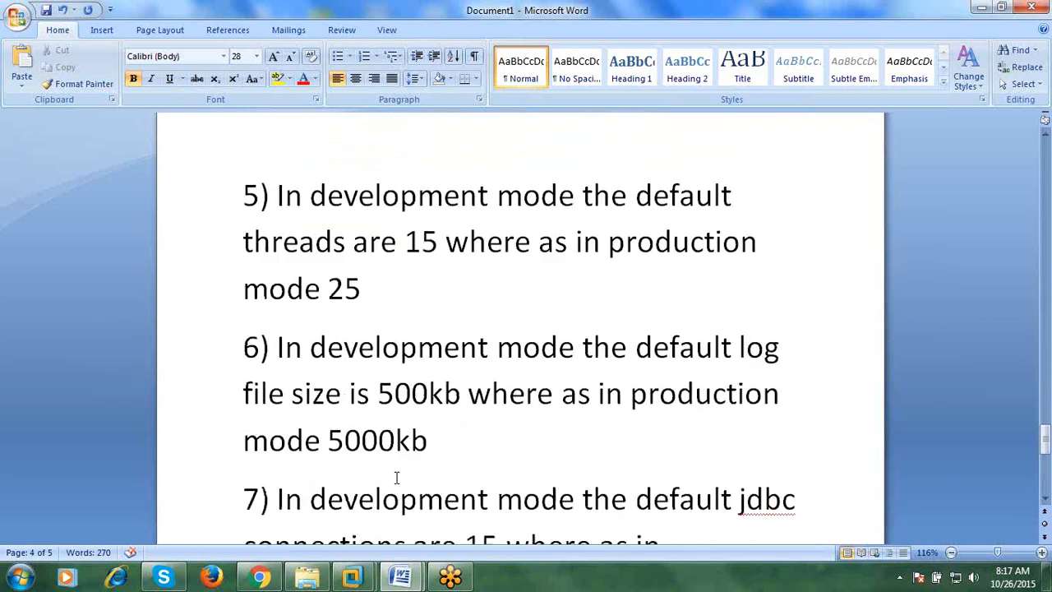
- Highlight item 7 and then item 5 while explaining them, then deselect
left_click_drag(469, 400, 272, 305)
left_click(216, 274)
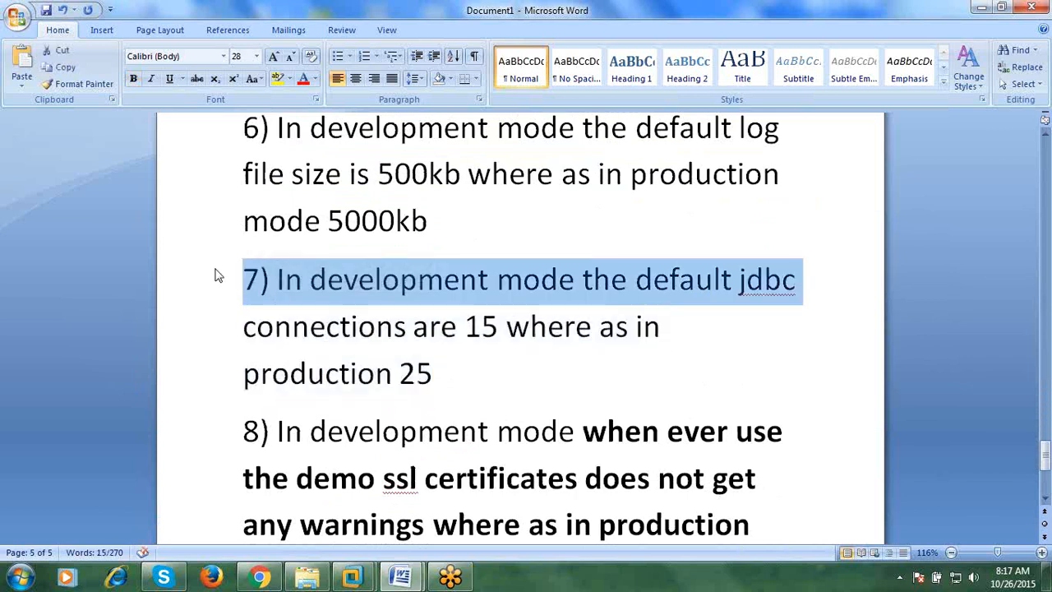
left_click(242, 278)
left_click_drag(216, 274, 477, 364)
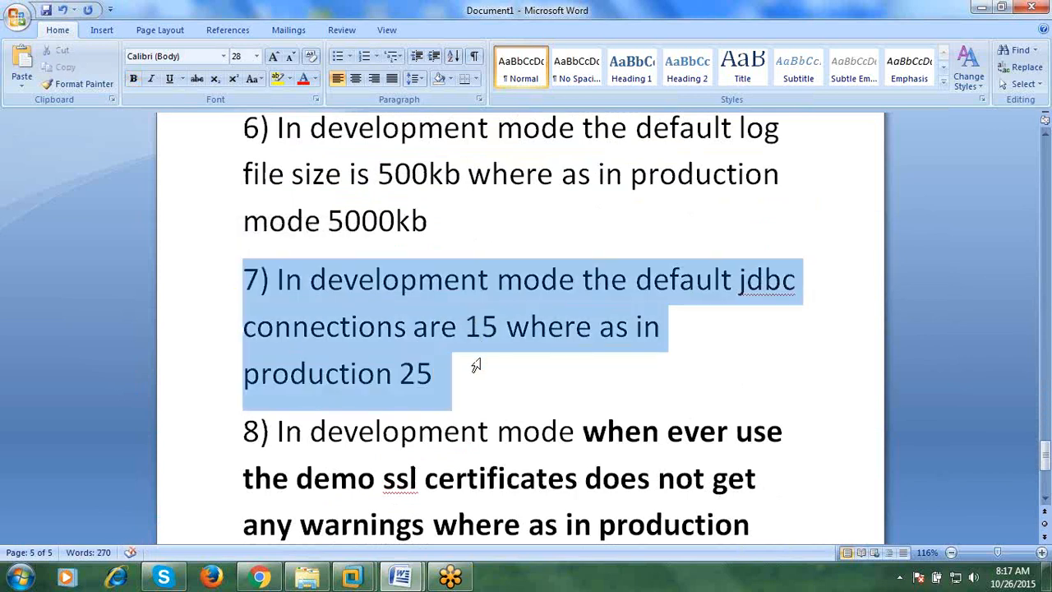
left_click(493, 422)
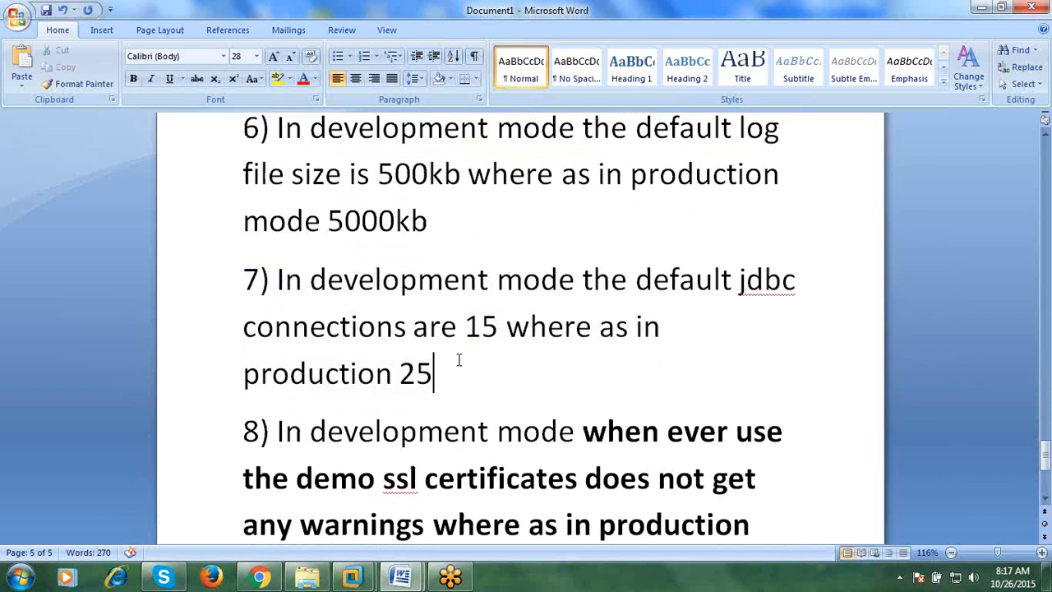
scroll(460, 359, "up", 3)
left_click_drag(245, 235, 372, 349)
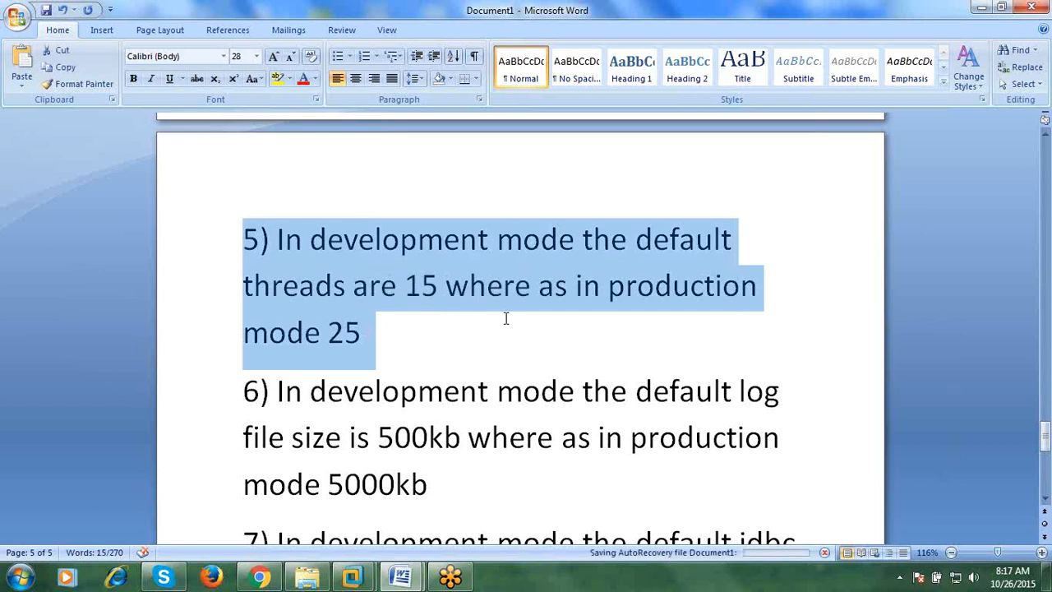
left_click(497, 341)
- Insert a page break after item 9
scroll(493, 349, "down", 2)
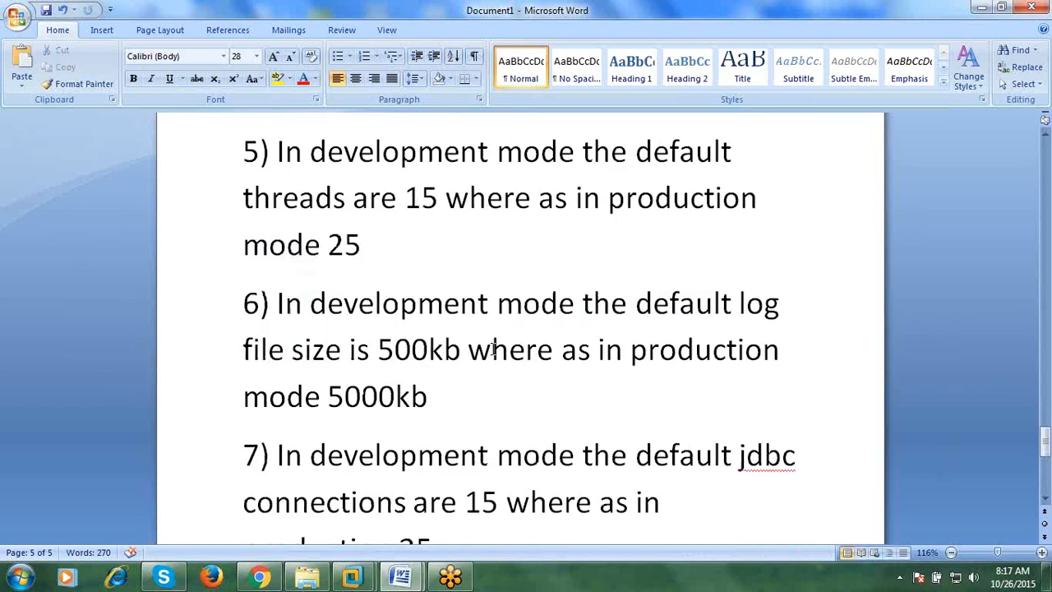
scroll(493, 349, "down", 4)
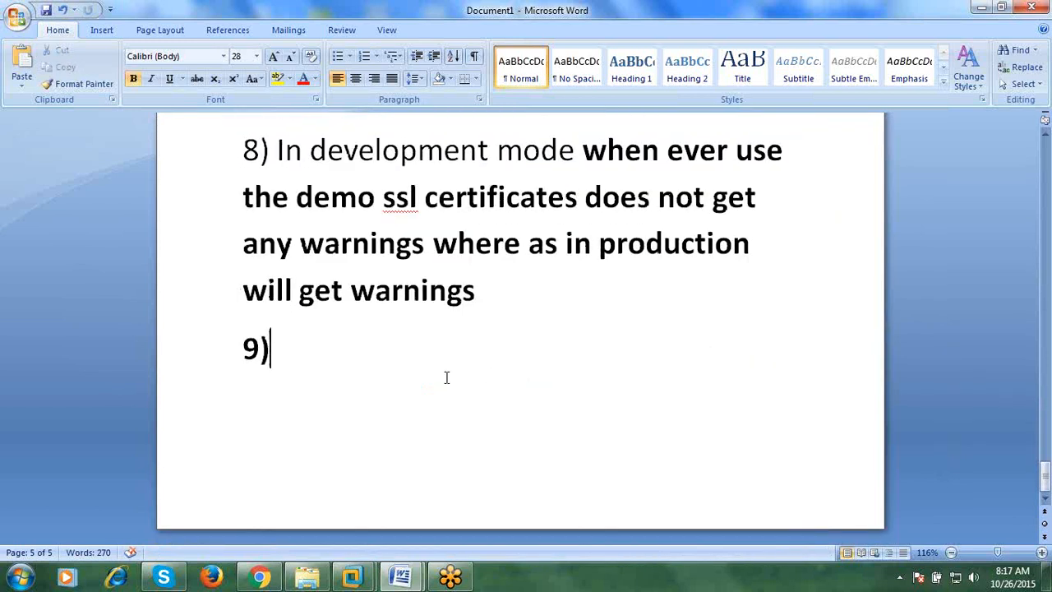
key("ctrl+Return")
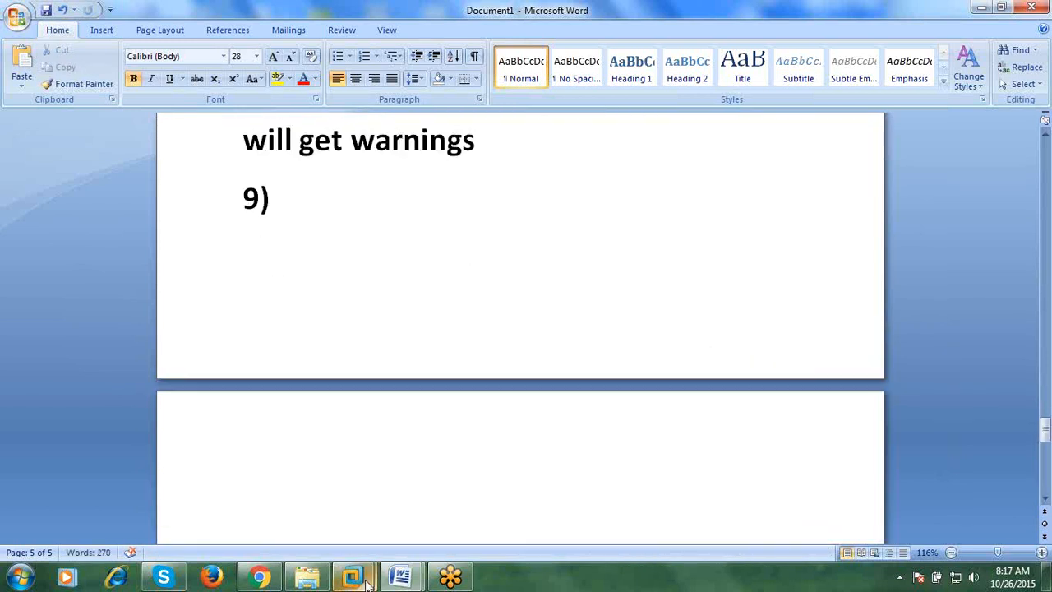
- Unlock the Red Hat Enterprise Linux 6 virtual machine with its password and show it full screen
mouse_move(367, 580)
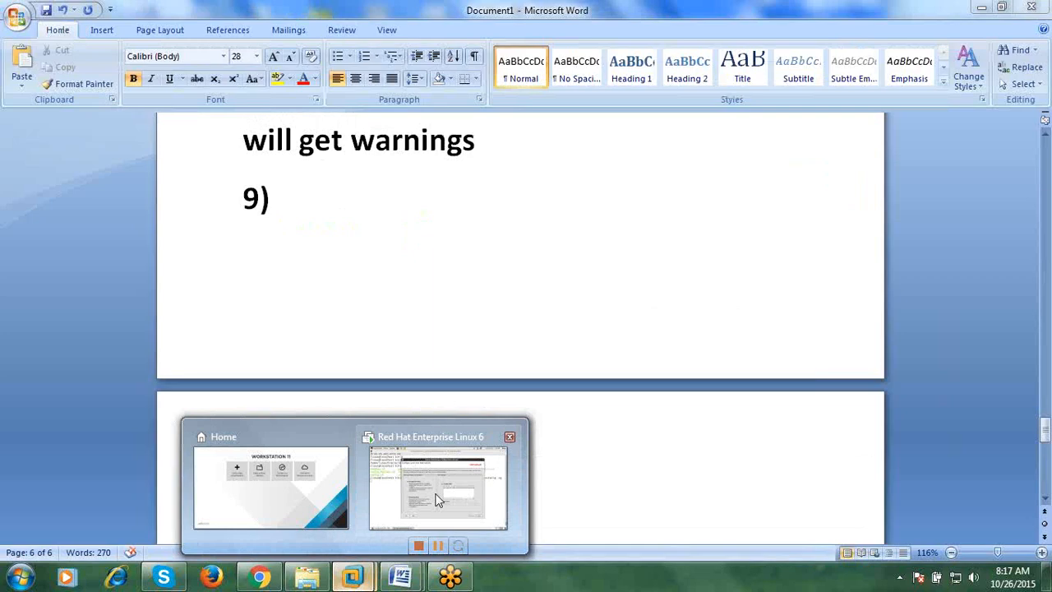
left_click(438, 499)
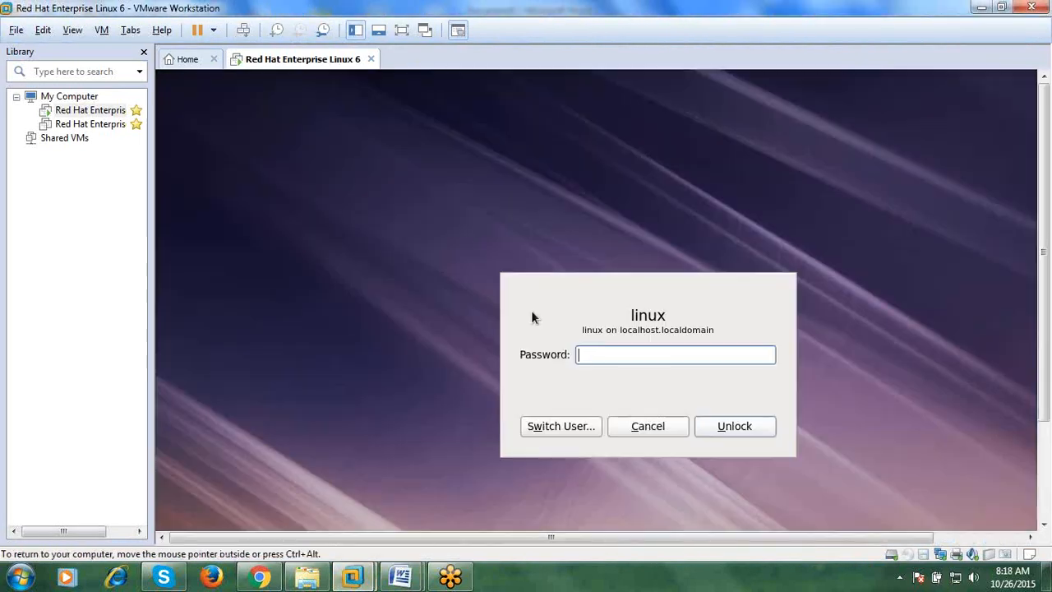
key("Return")
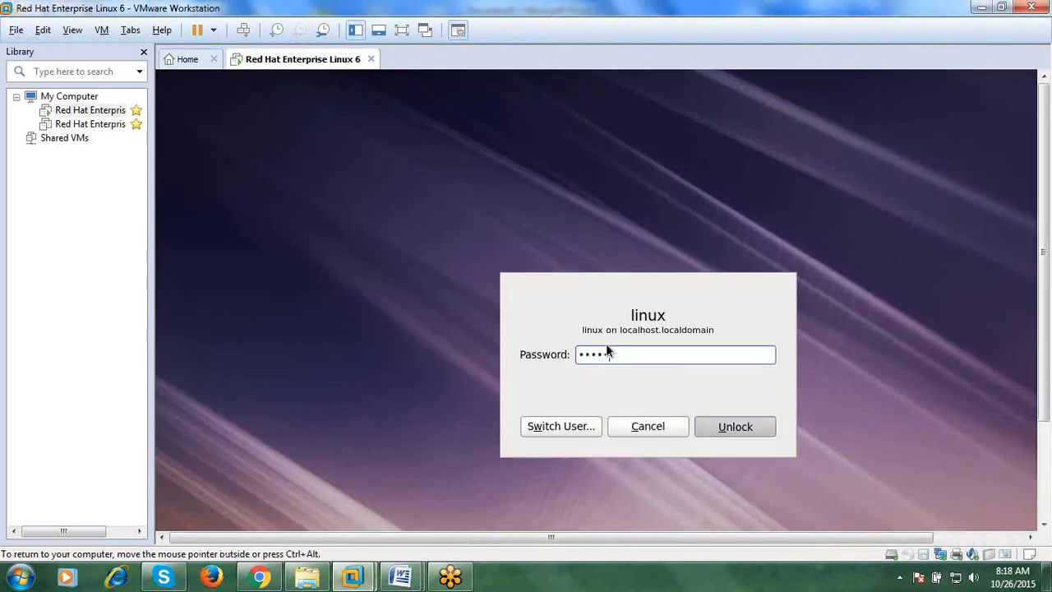
key("ctrl+alt+Return")
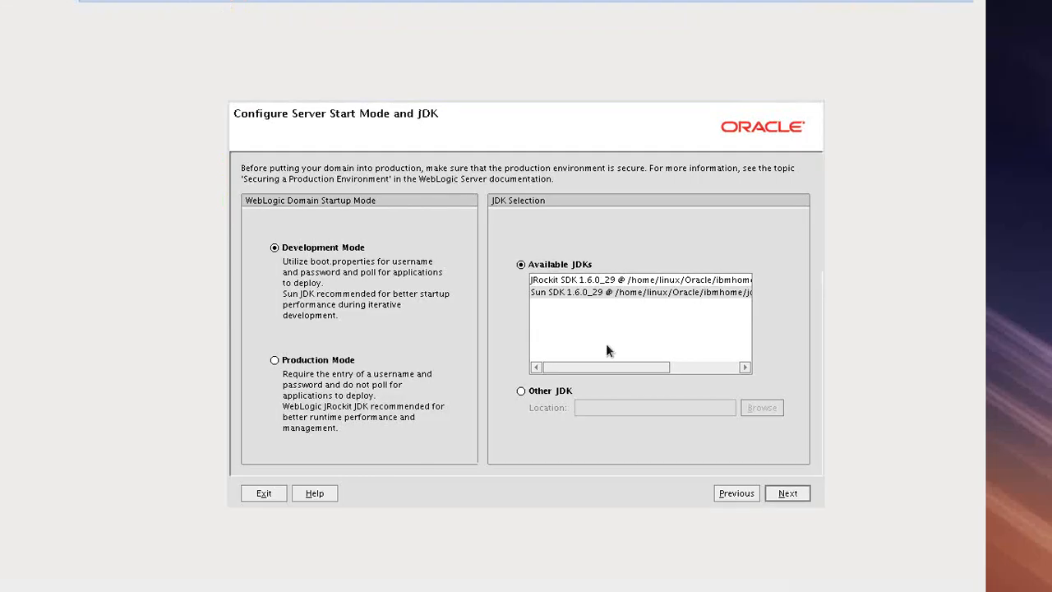
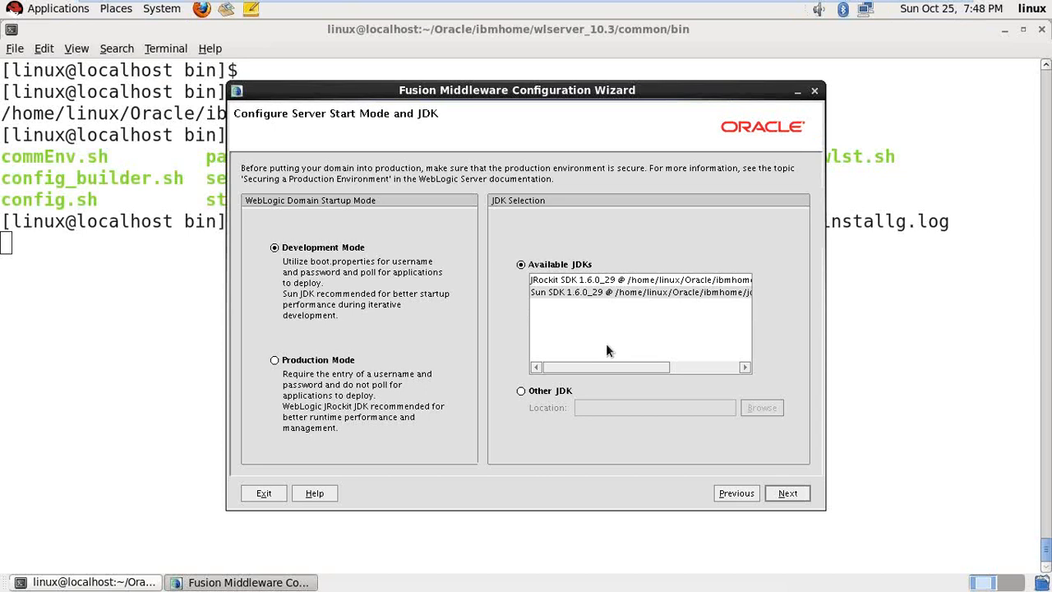
- Leave the domain in Development Mode with the available JDK instead of Production Mode, and continue
left_click_drag(604, 92, 552, 51)
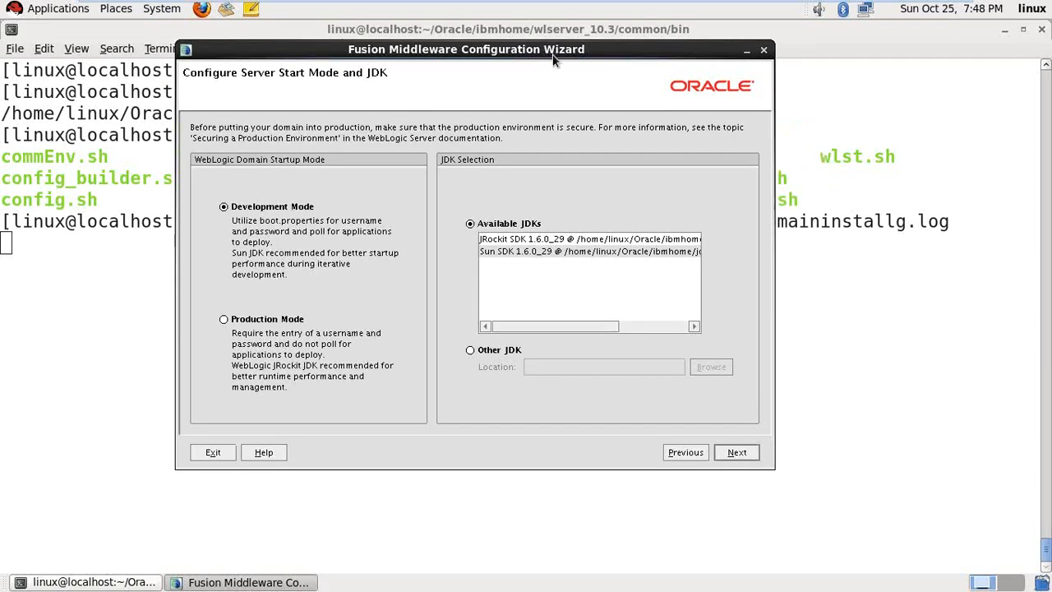
left_click(224, 320)
left_click(276, 207)
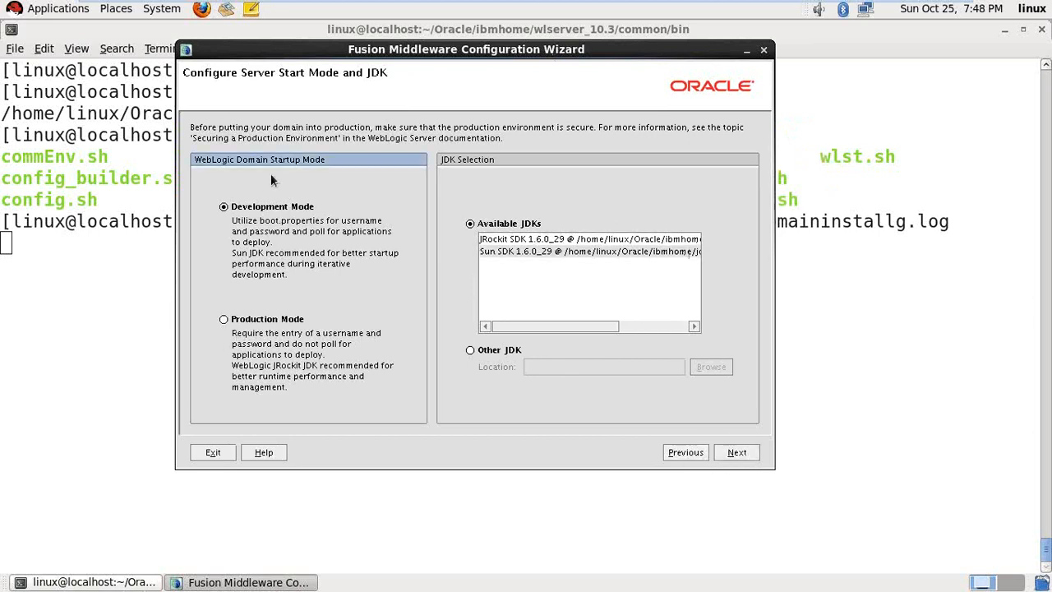
left_click(265, 319)
left_click(298, 208)
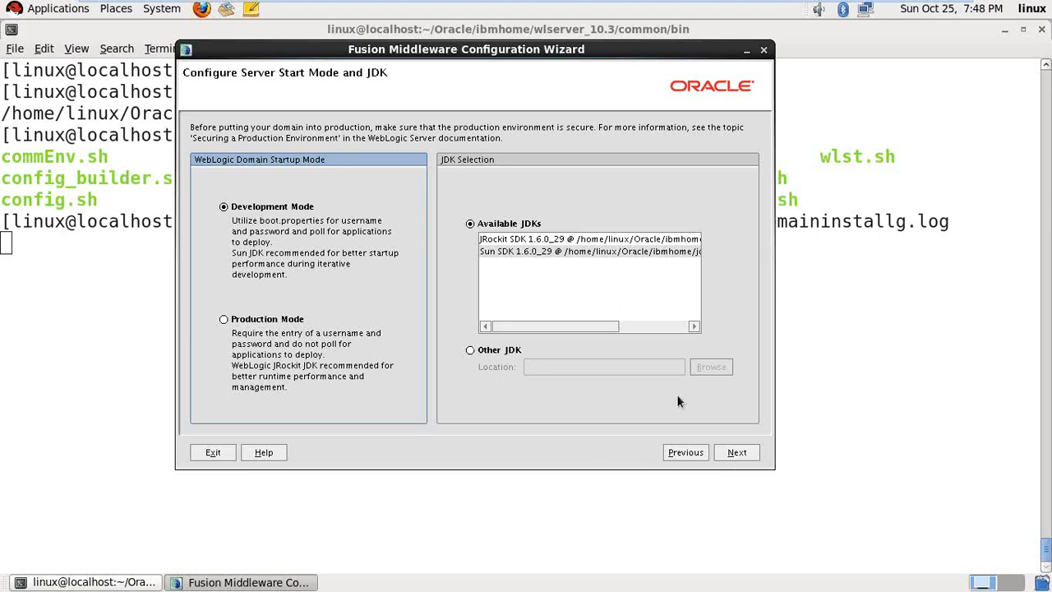
left_click(740, 451)
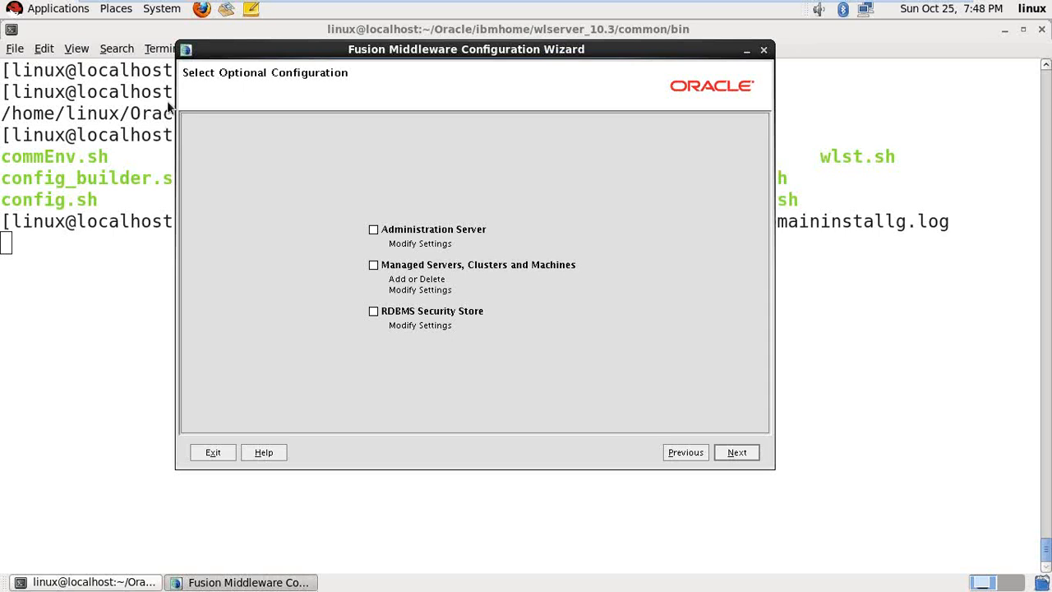
- Select Administration Server and Managed Servers, Clusters and Machines as optional configuration
left_click(373, 229)
left_click(373, 264)
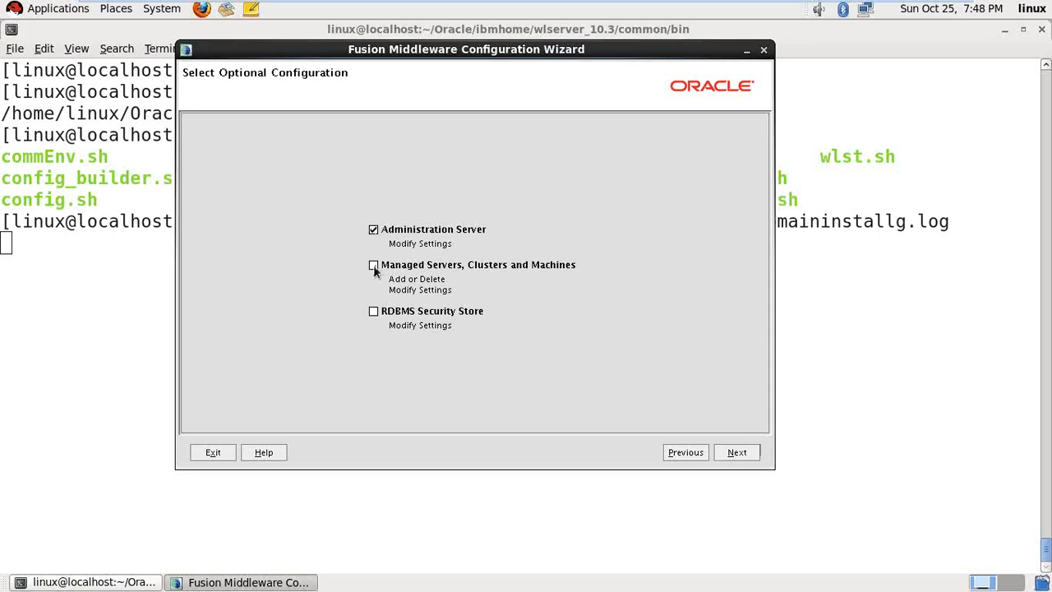
left_click(744, 456)
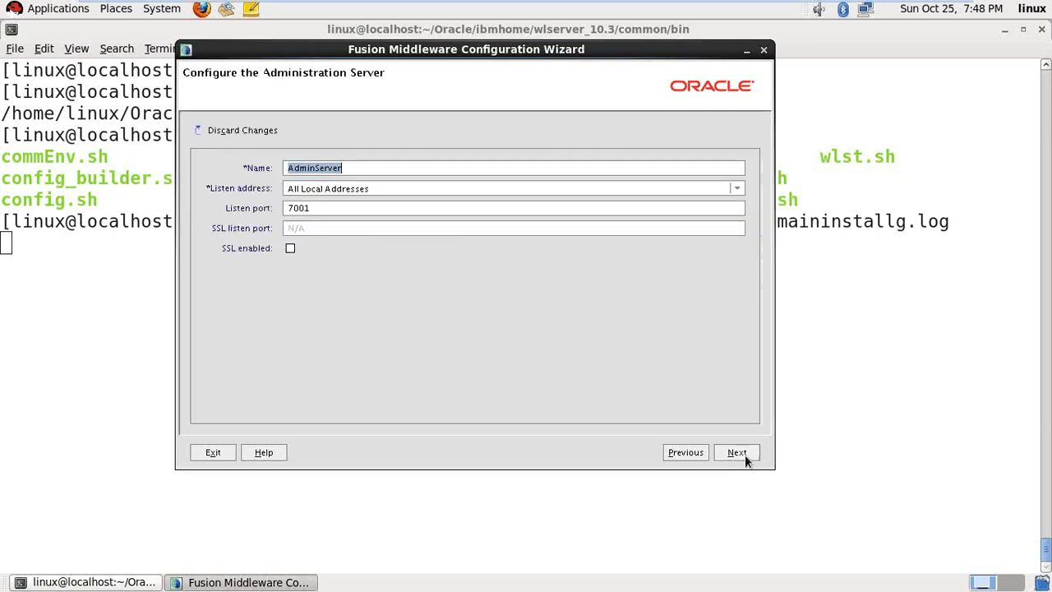
- Set the administration server name to ibmadmin, listen address localhost, listen port 5001
type("i")
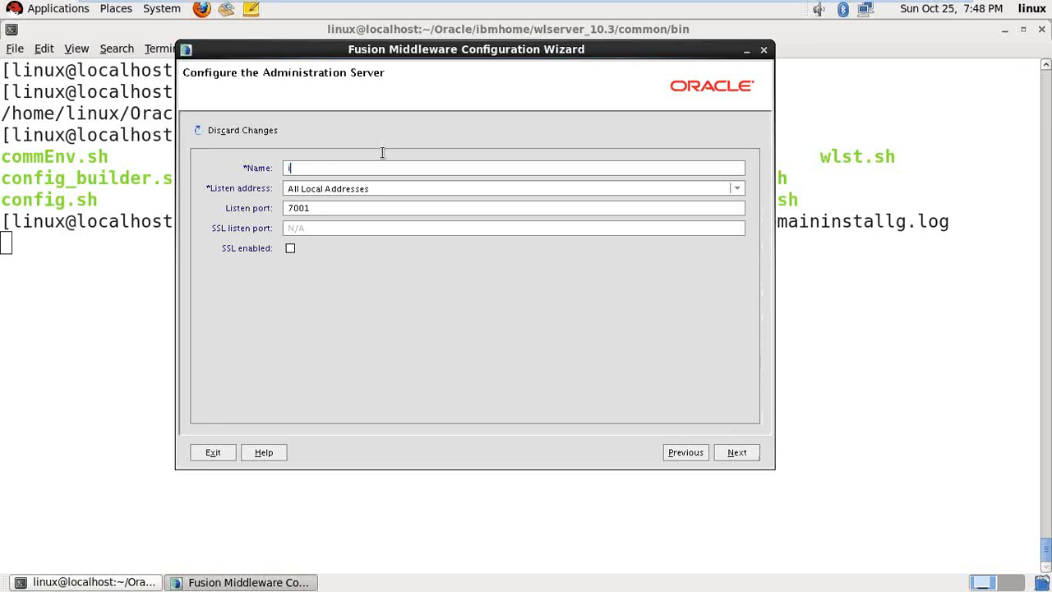
type("bmadmin")
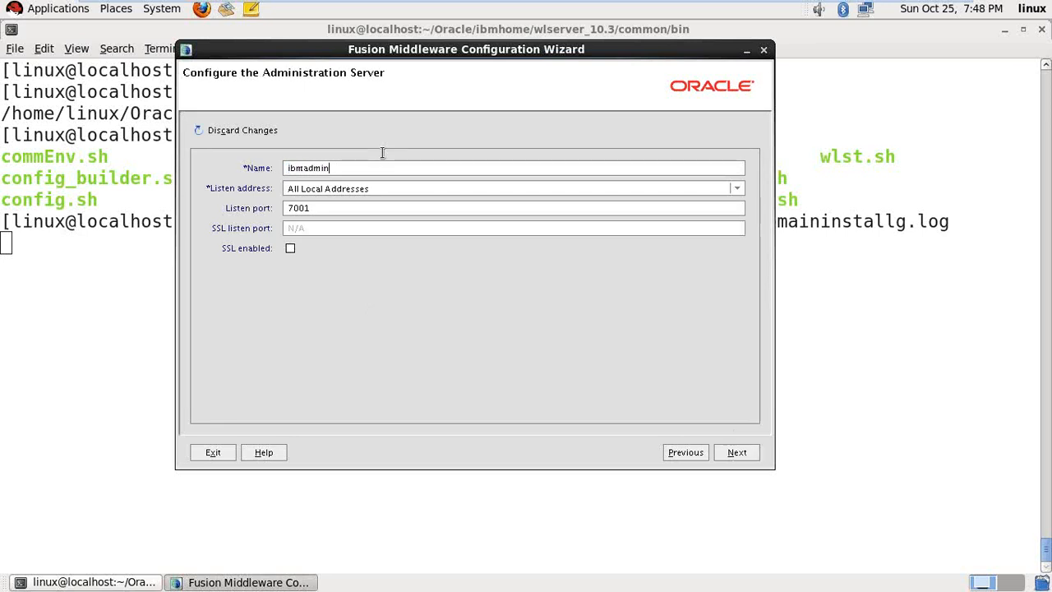
key("Tab")
type("localhost")
key("BackSpace")
key("BackSpace")
key("BackSpace")
key("BackSpace")
key("BackSpace")
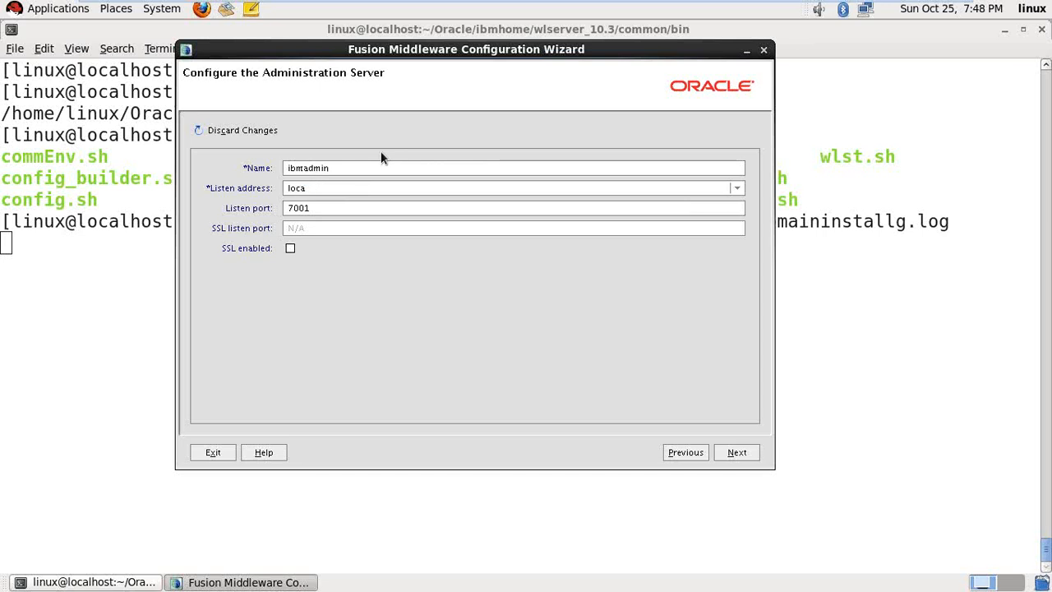
type("lhost")
key("Tab")
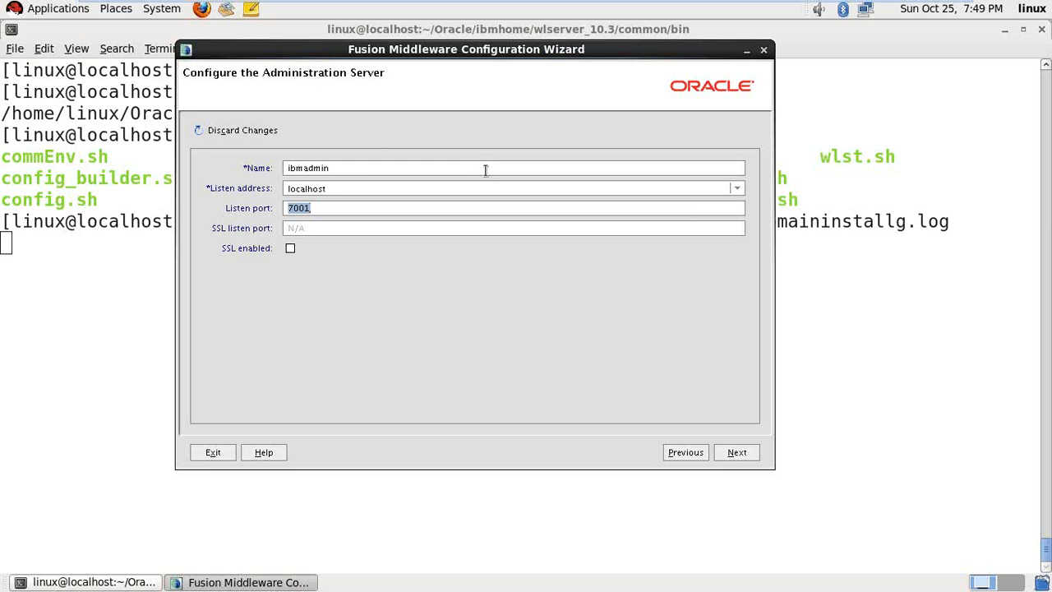
type("5001")
left_click(756, 456)
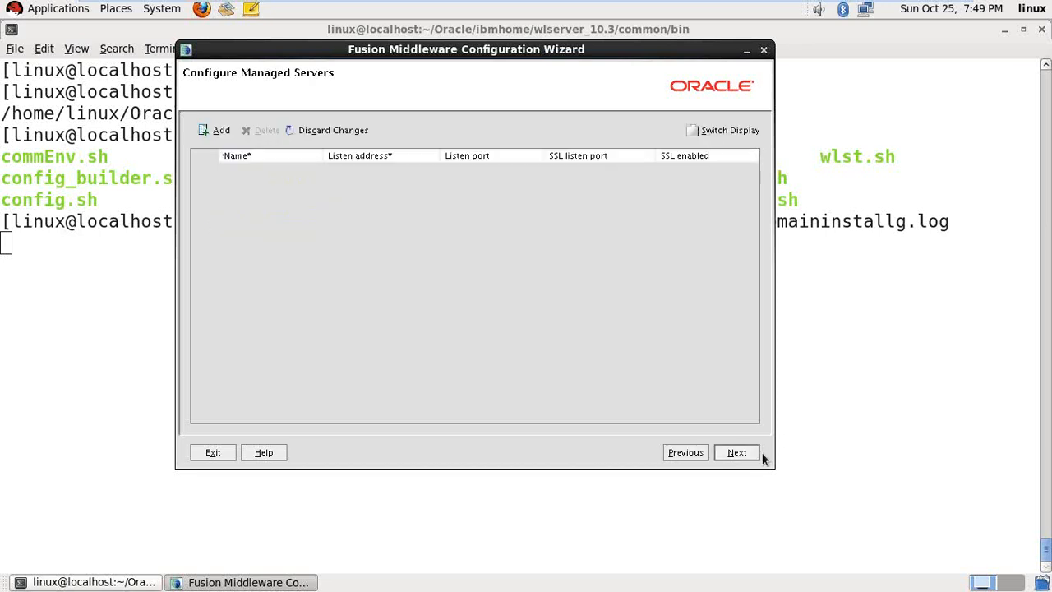
- Add managed server imng1 listening on localhost port 5010
left_click(217, 132)
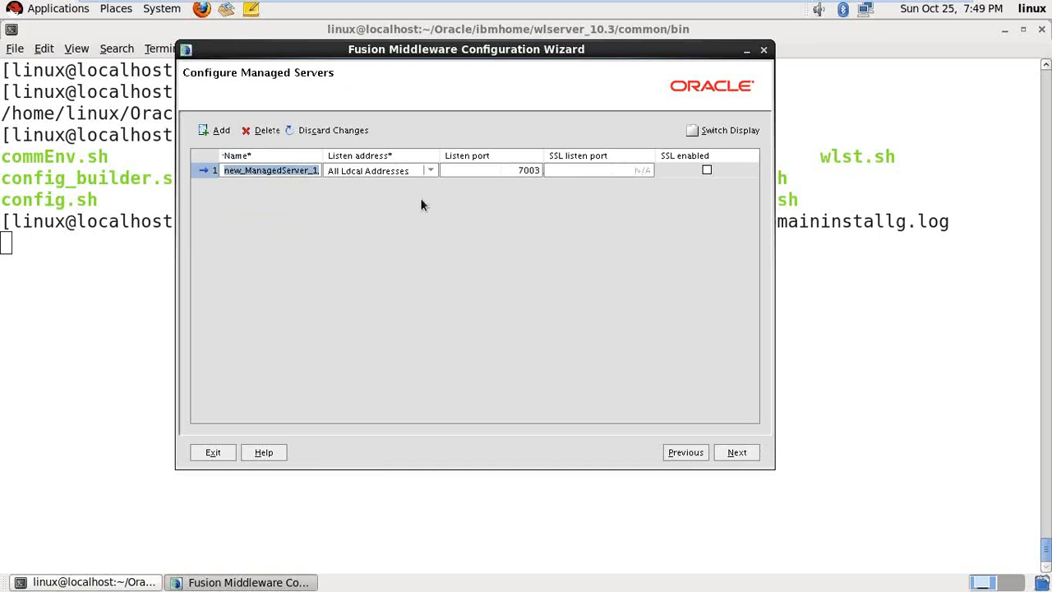
type("mng1")
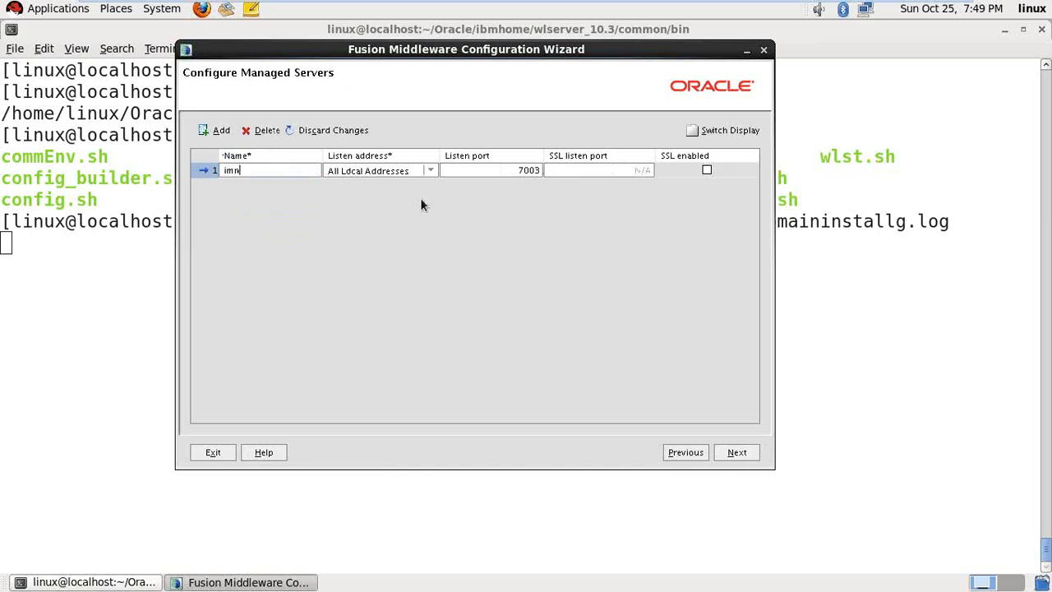
left_click(396, 171)
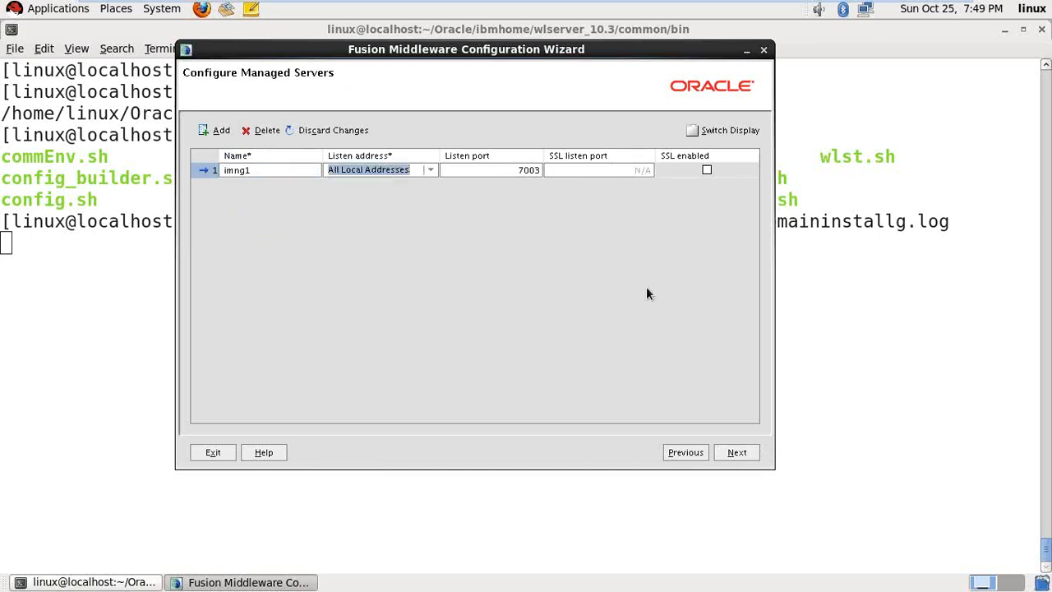
type("localhost")
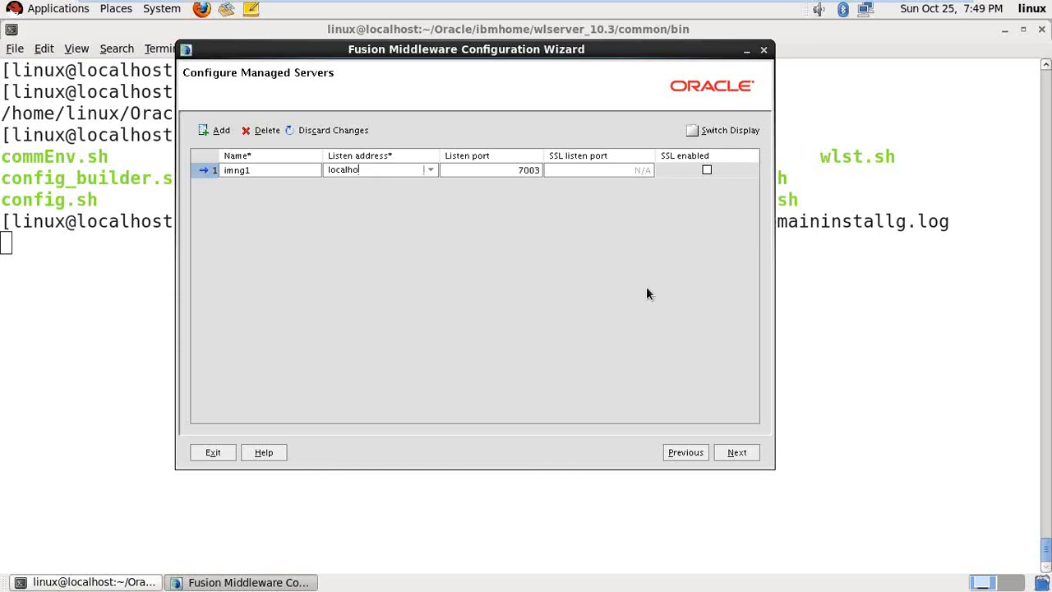
key("Tab")
type("5010")
- Add managed server imng2 listening on localhost port 5020
left_click(216, 133)
type("imng2")
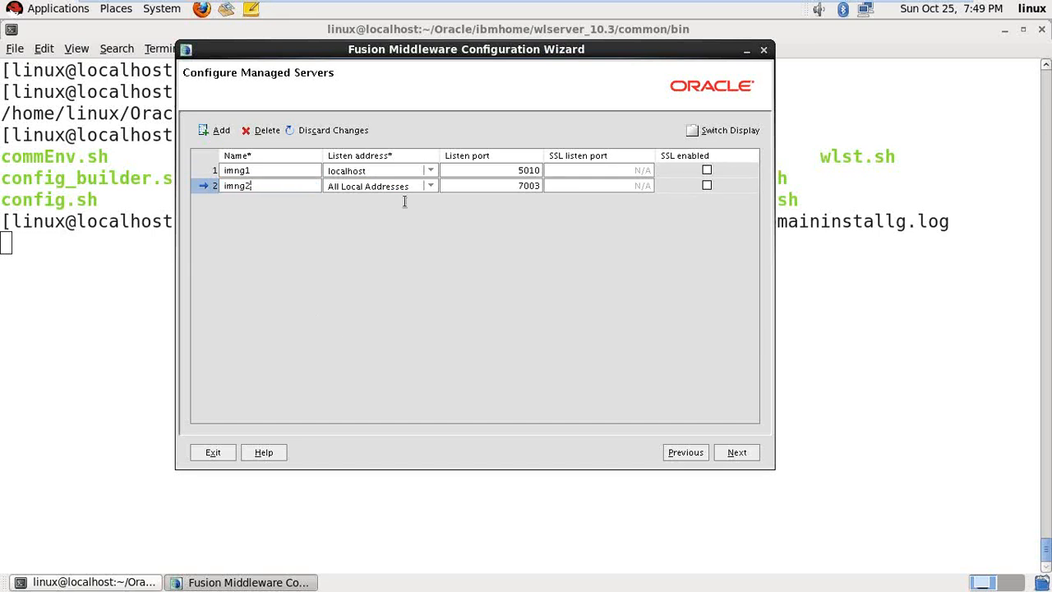
key("Tab")
type("localhost")
left_click(541, 187)
left_click(518, 358)
left_click(737, 452)
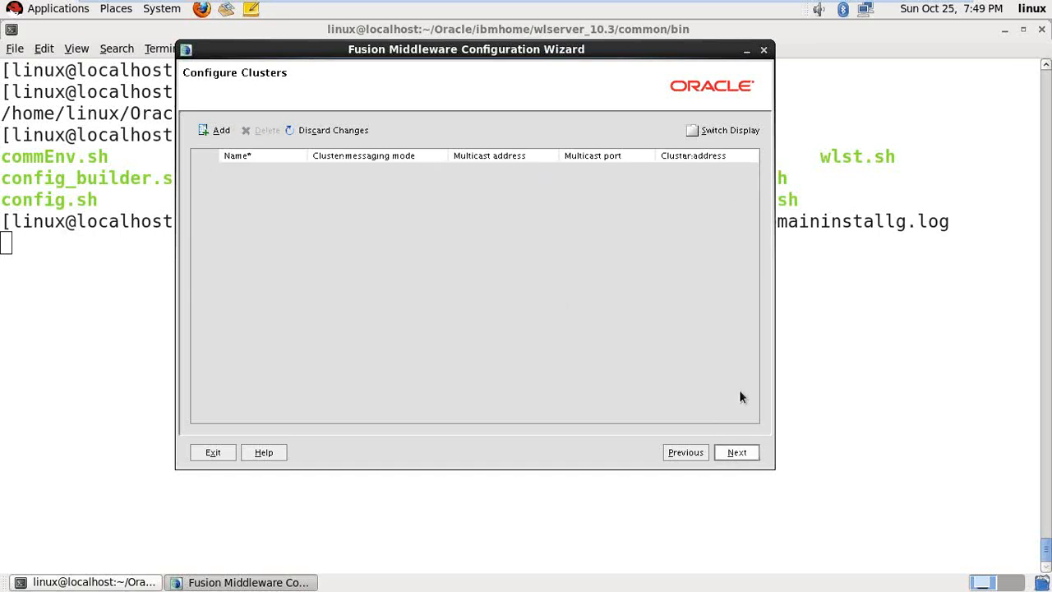
- Skip the clusters and machines pages, create ibmdomain from the summary, and close the finished wizard
left_click(734, 453)
left_click(735, 454)
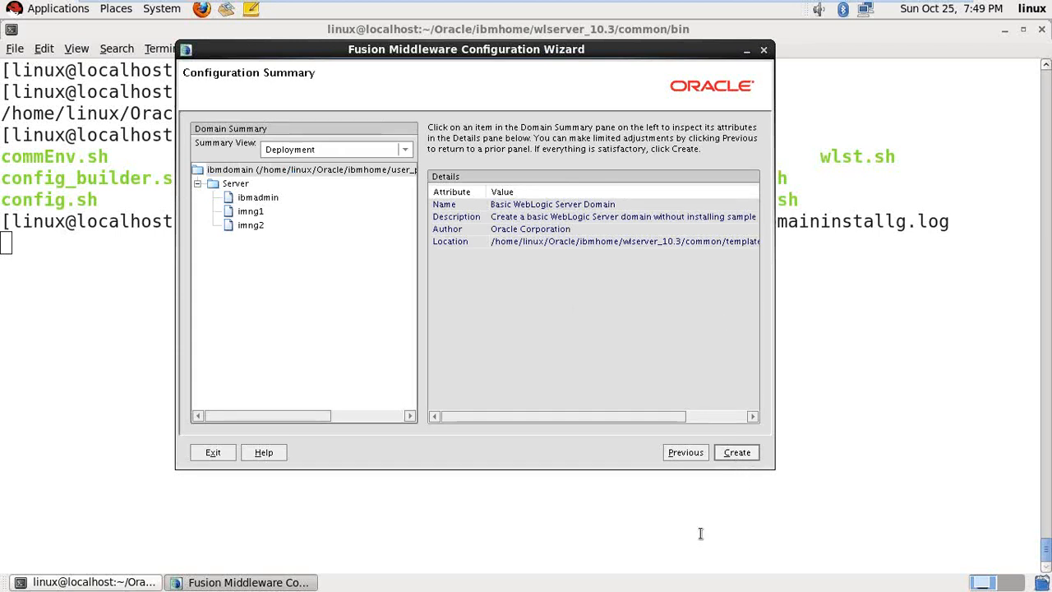
left_click(748, 455)
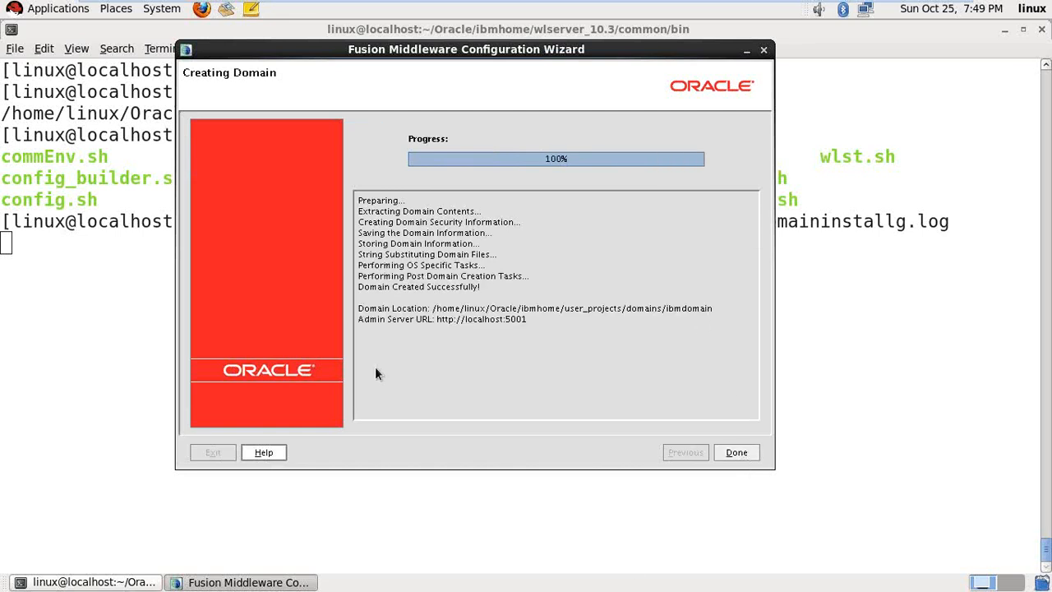
left_click(736, 453)
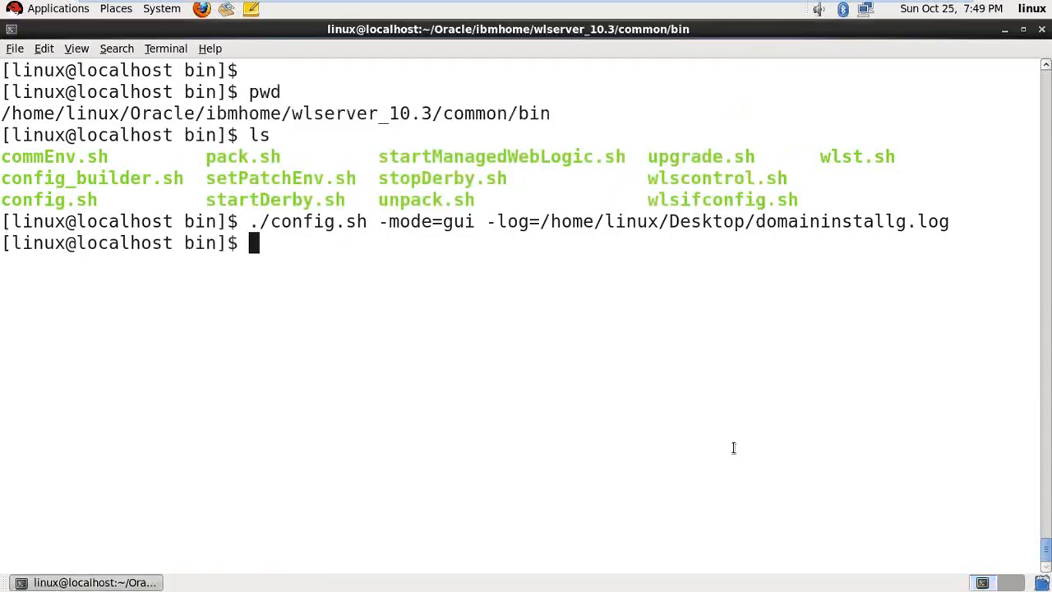
- Clear the terminal, verify 'Domain Generation Successful!' in domaininstallg.log, then restore the terminal
key("ctrl+l")
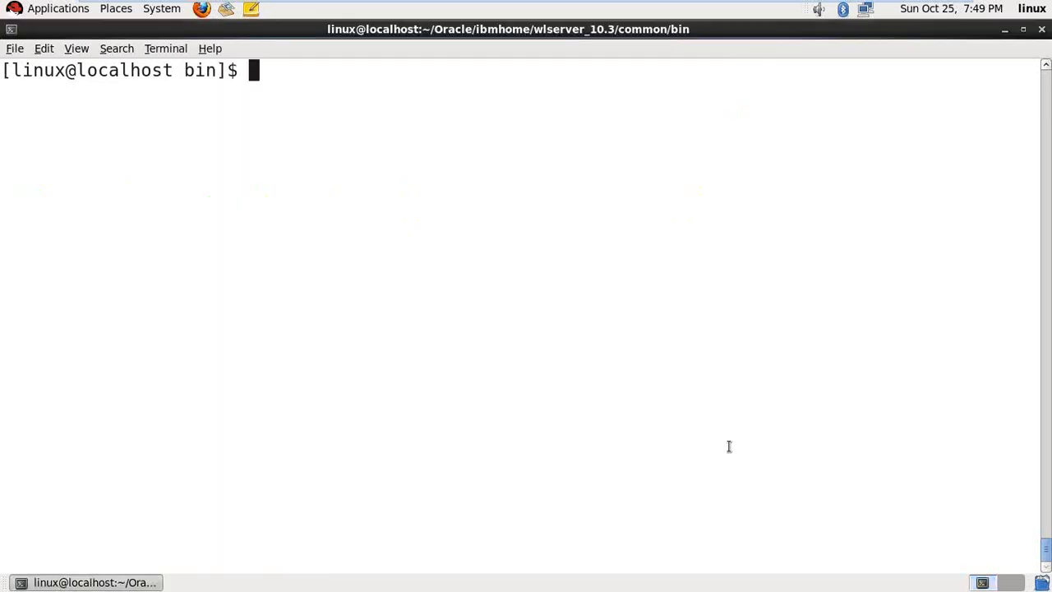
left_click(1004, 31)
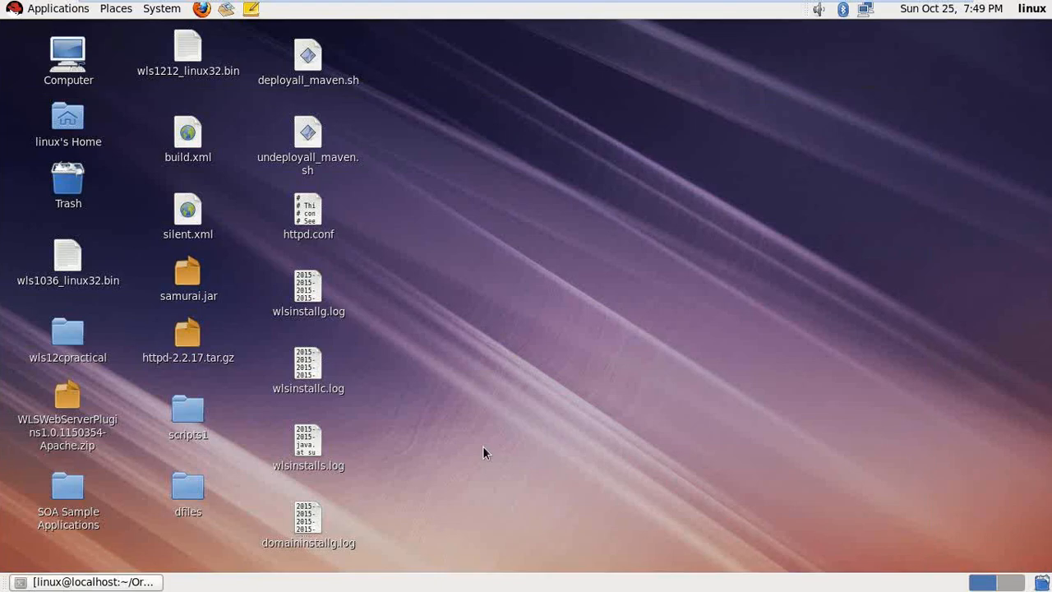
double_click(321, 518)
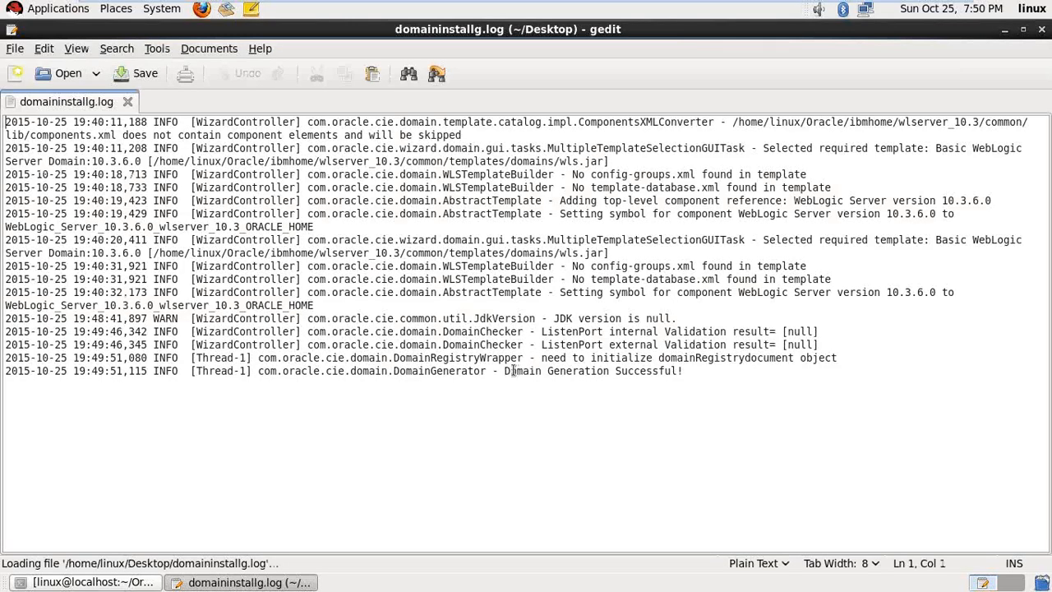
left_click_drag(514, 371, 697, 371)
left_click(631, 406)
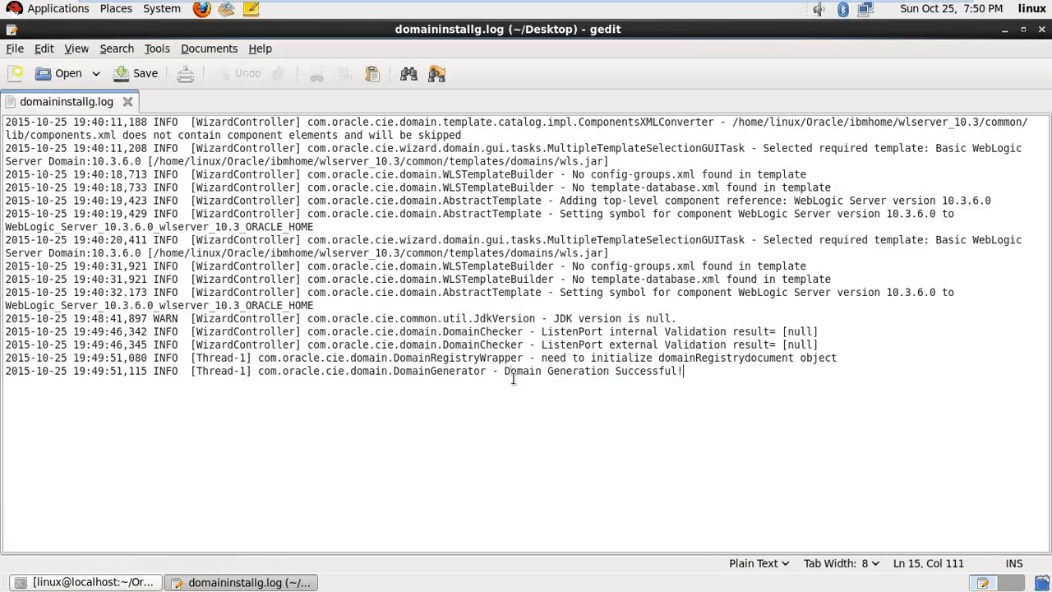
left_click_drag(505, 372, 697, 371)
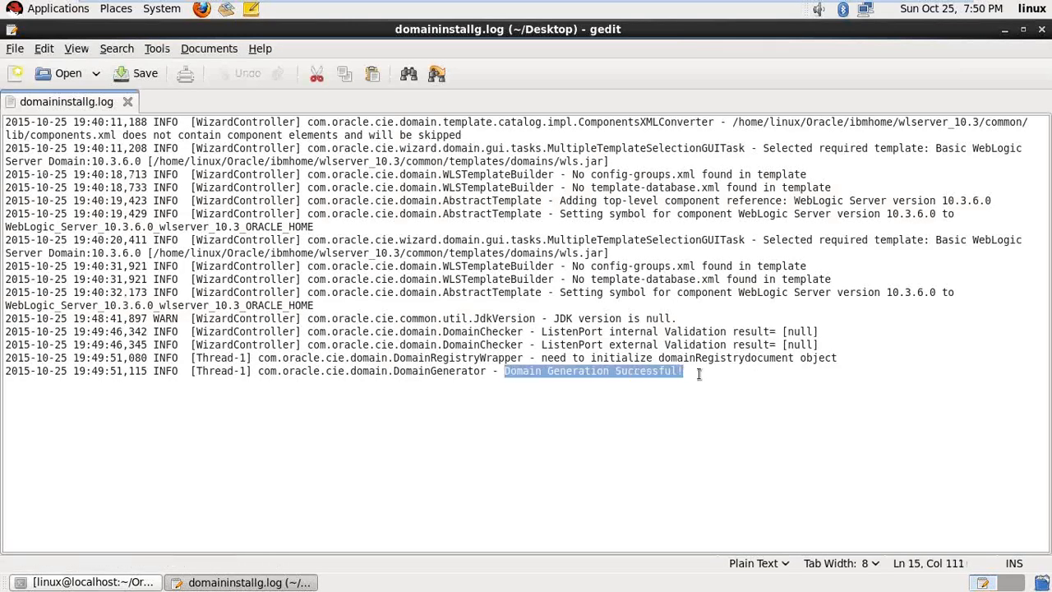
left_click(1041, 30)
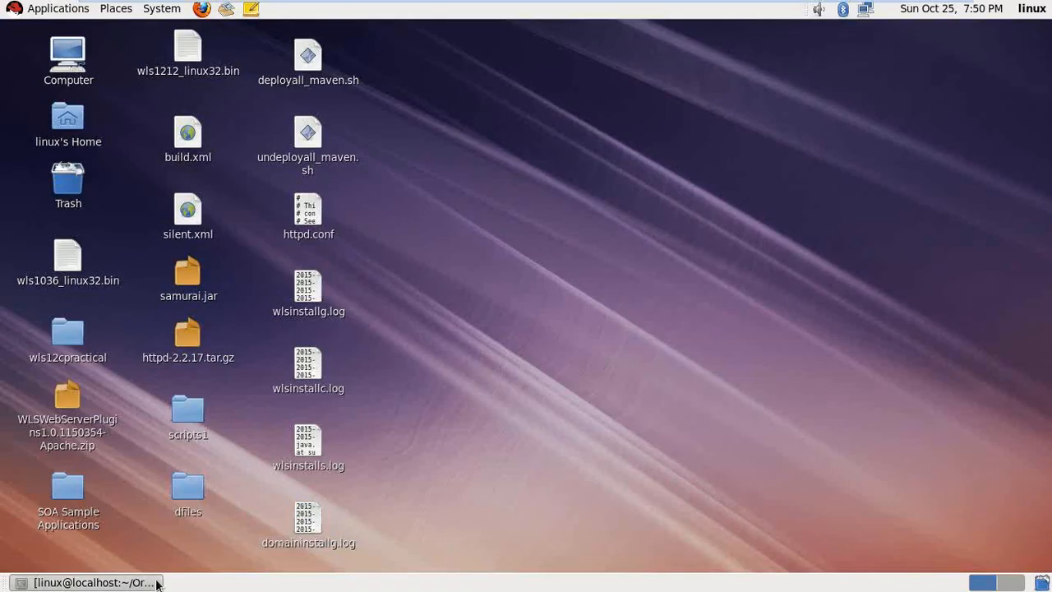
left_click(90, 581)
- Rerun config.sh with -mode=console, changing the log file to domaininstallc.log
key("Up")
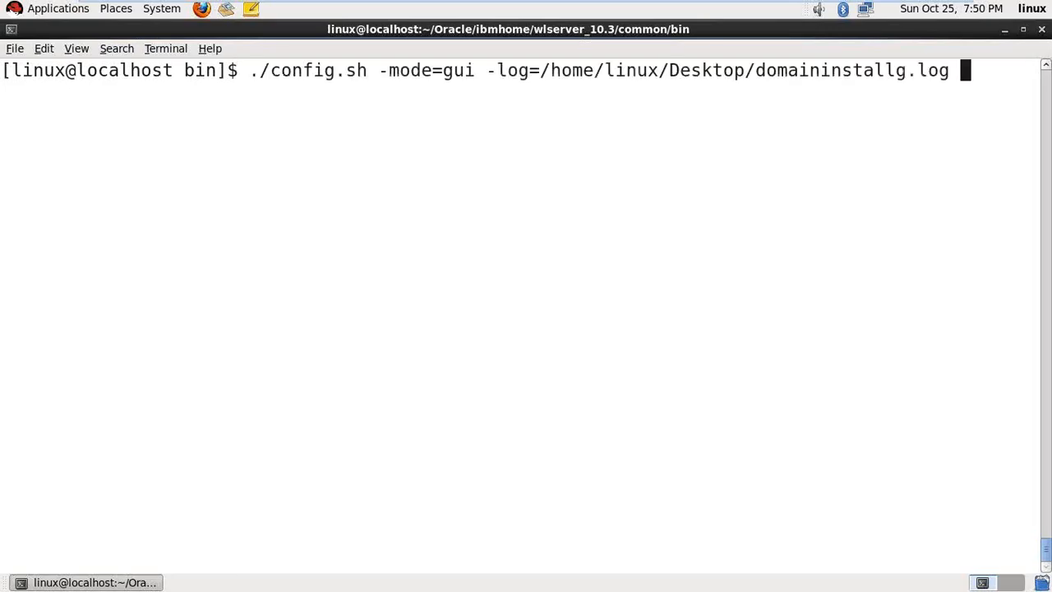
key("Left")
key("Left")
key("Left")
key("Left")
key("Left")
key("Left")
key("Left")
key("Left")
key("Left")
key("Left")
key("Left")
key("Left")
key("Left")
key("Left")
key("Left")
key("Left")
key("Left")
key("Left")
key("Left")
key("Left")
key("Left")
key("Left")
key("Left")
key("Left")
key("BackSpace")
key("BackSpace")
key("BackSpace")
type("console")
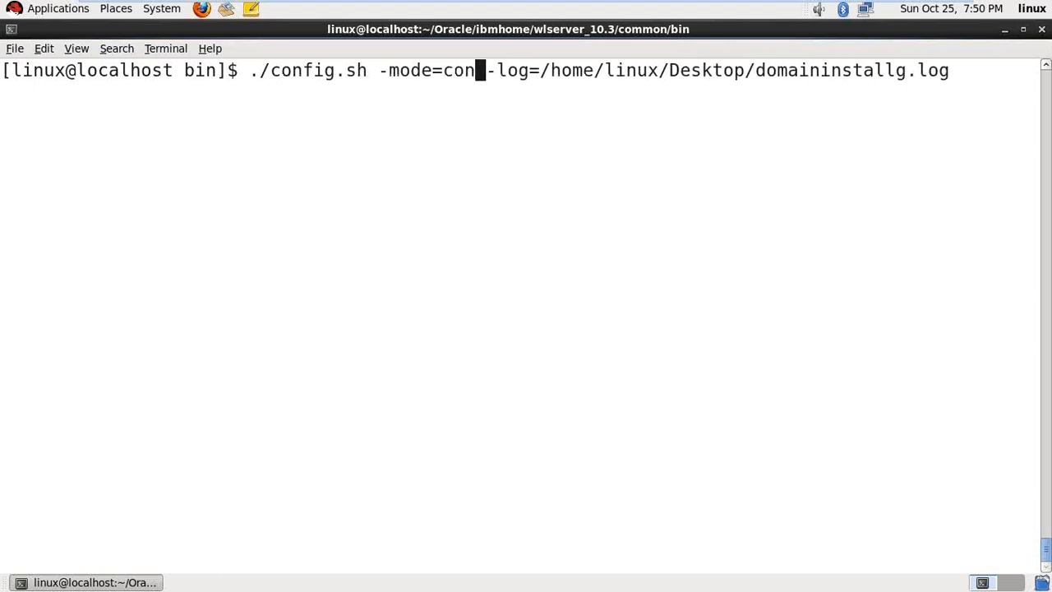
key("Right")
key("Right")
key("Right")
key("Right")
key("Right")
key("Right")
key("Right")
key("Right")
key("Right")
key("Right")
key("Right")
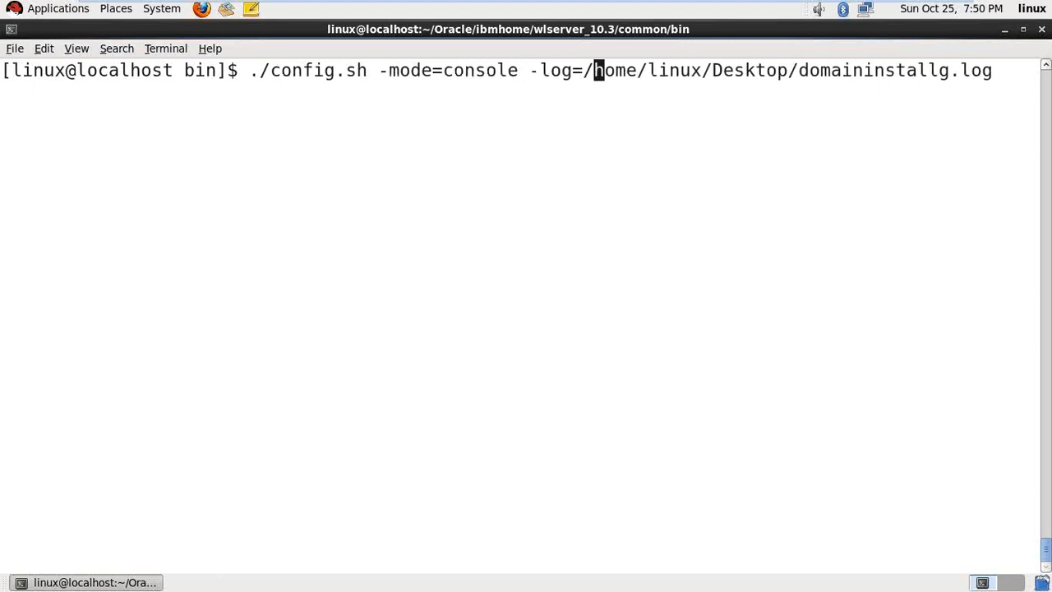
key("Right")
key("Right")
key("Right")
key("Right")
key("Right")
key("Right")
key("Right")
key("Right")
key("Right")
key("Right")
key("Right")
key("Right")
key("Right")
key("Right")
key("Right")
key("Right")
key("Right")
key("Right")
key("Right")
key("Right")
key("BackSpace")
type("c")
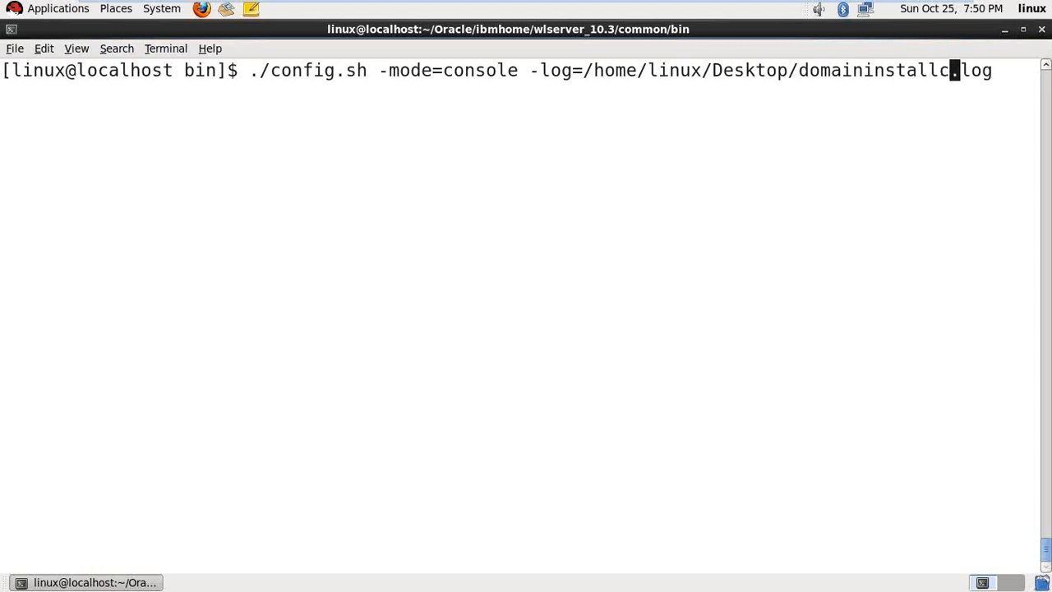
key("Return")
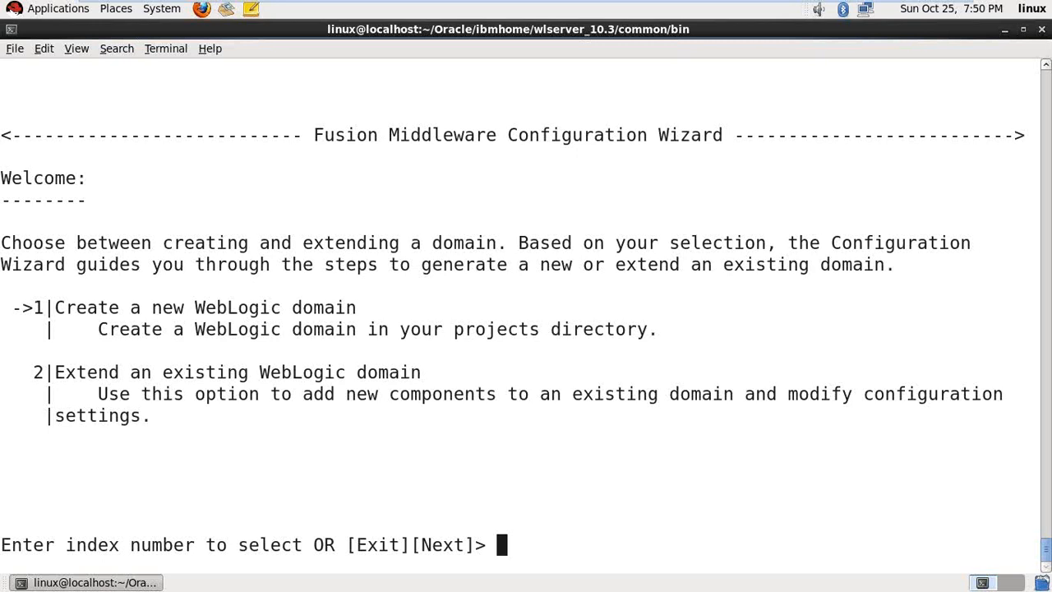
- Create a new domain, keeping the WebLogic Platform components and the basic template
key("Return")
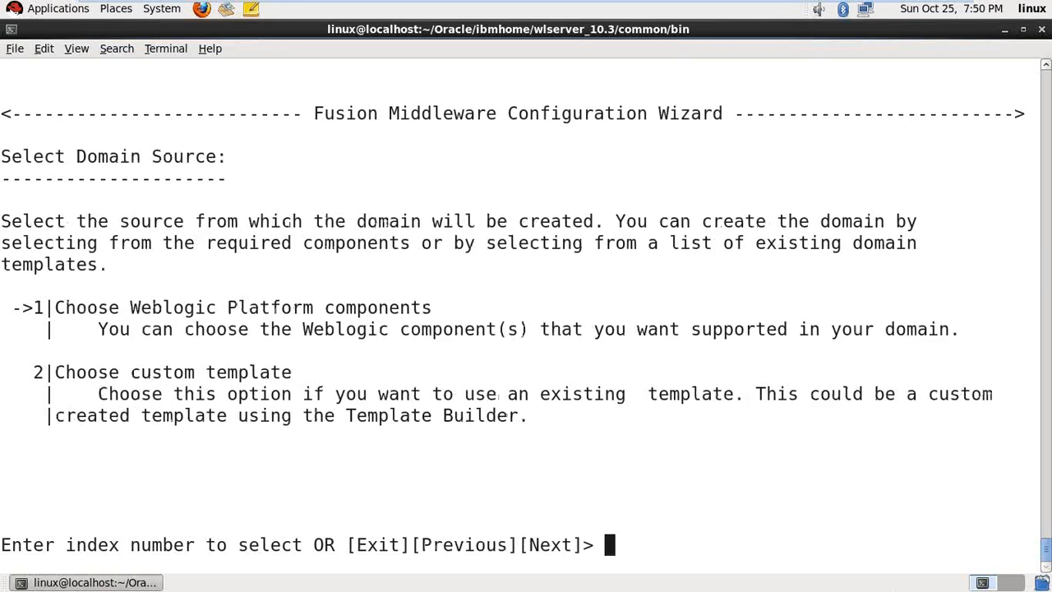
type("n")
key("Return")
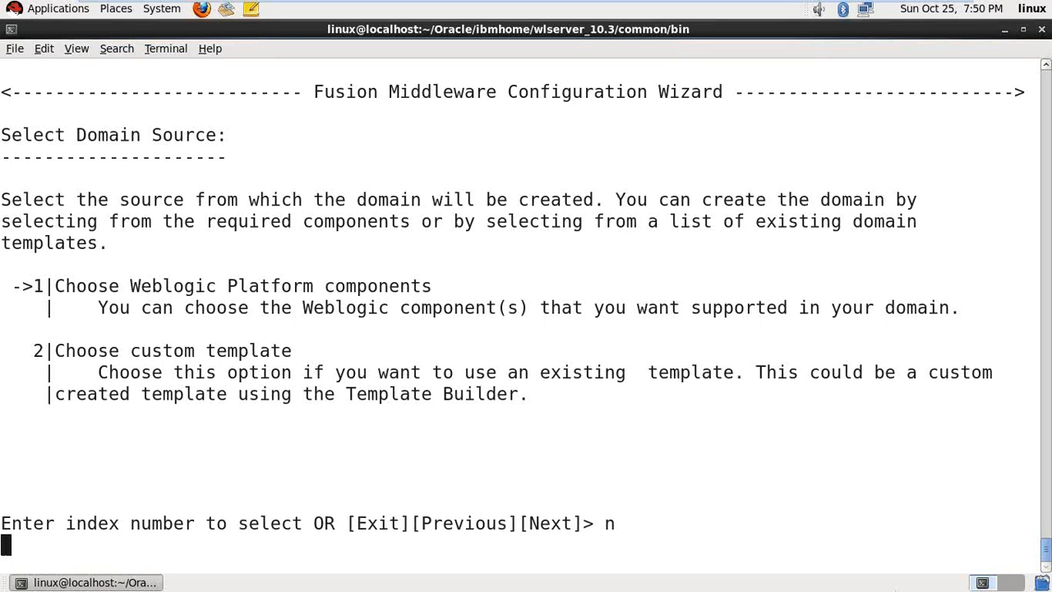
type("n\\")
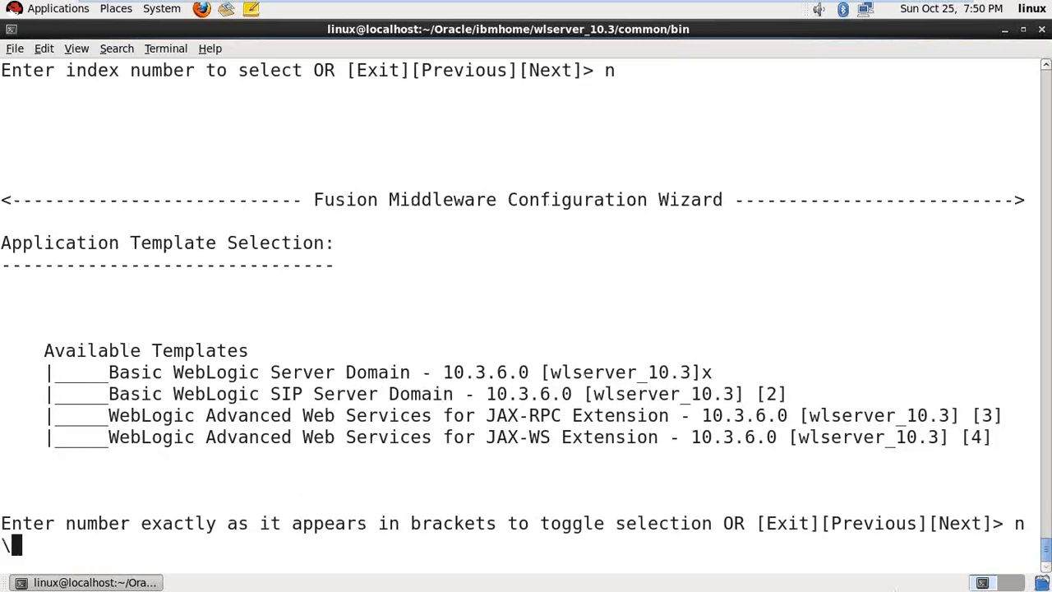
key("Return")
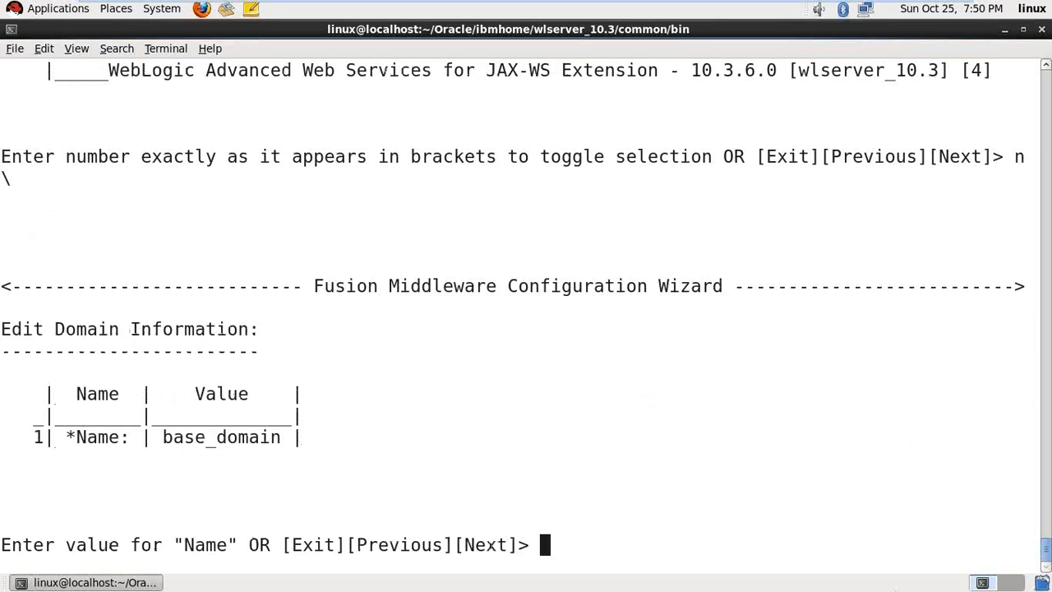
- Name the domain proddomain and keep the default domain location
type("proddomain")
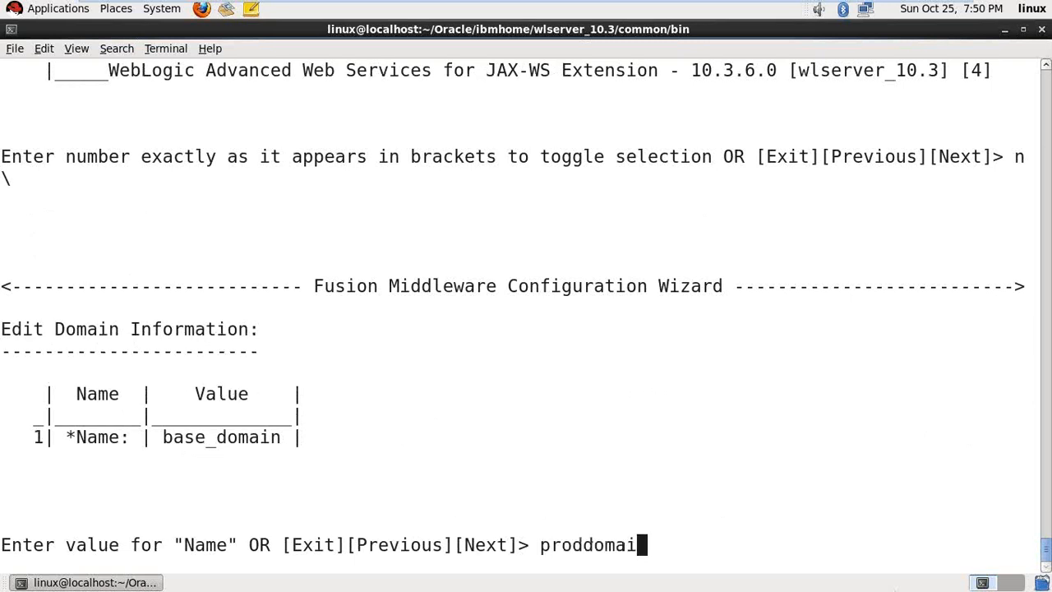
key("Return")
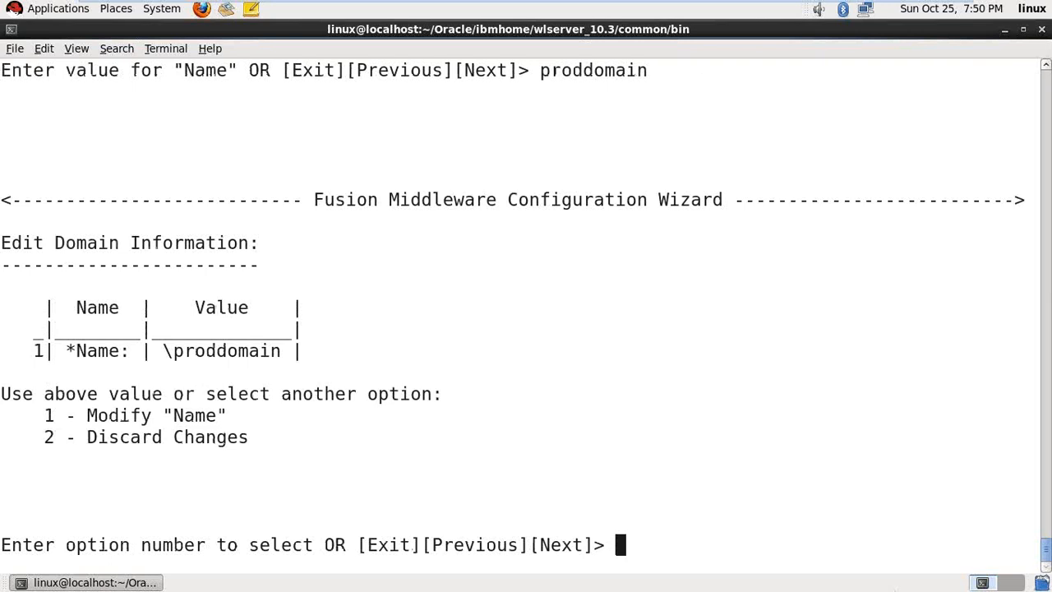
type("1")
key("Return")
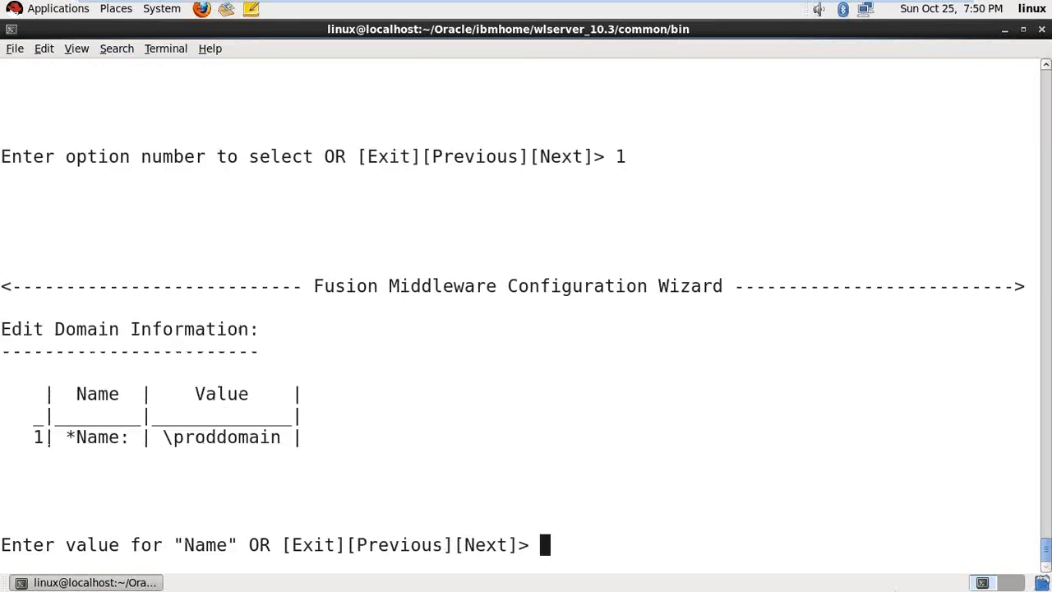
type("proddomain")
key("Return")
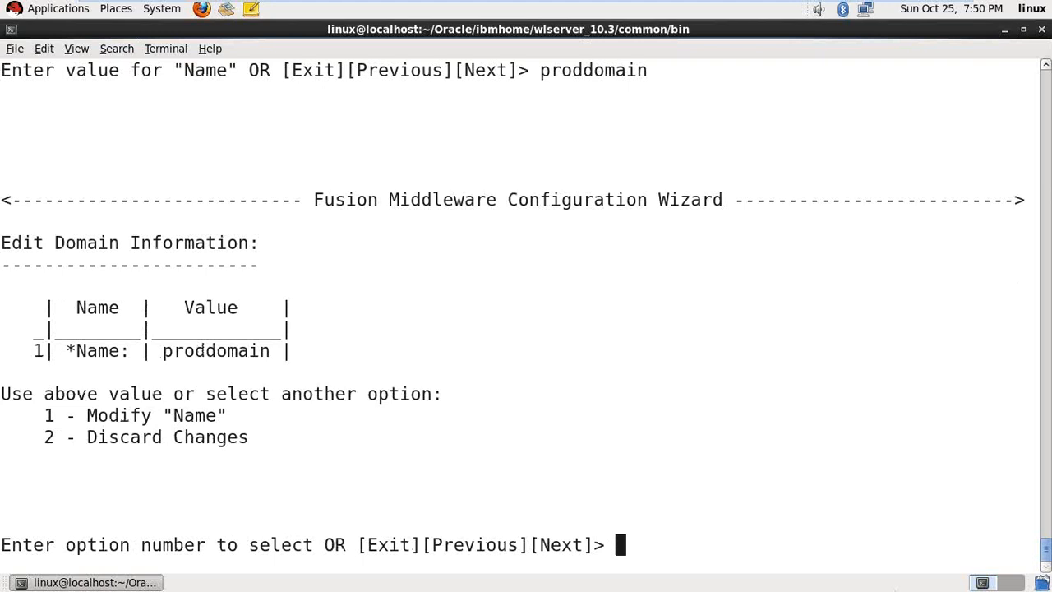
type("n")
key("Return")
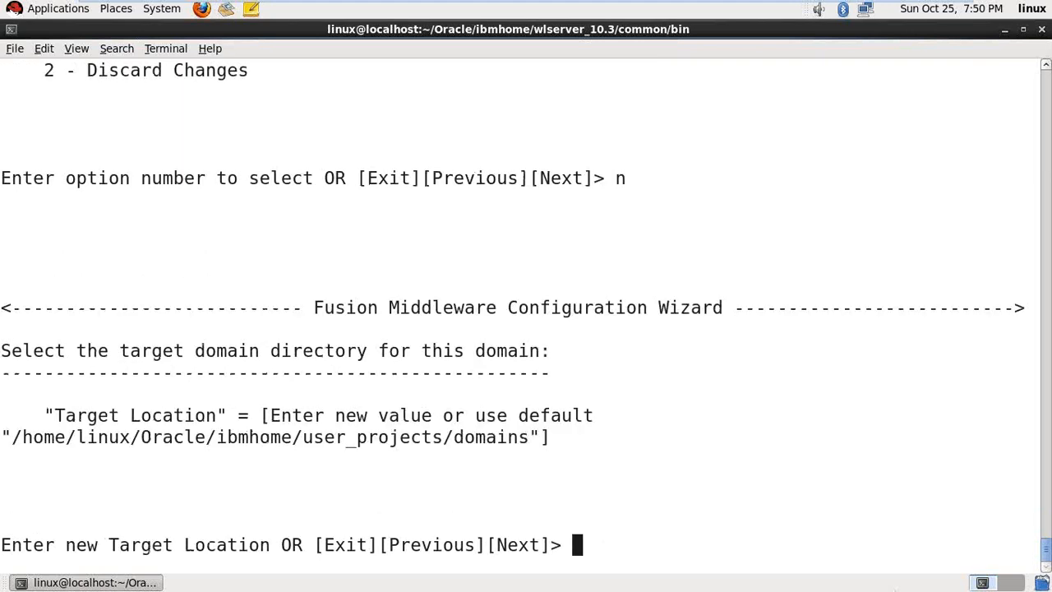
type("n")
key("Return")
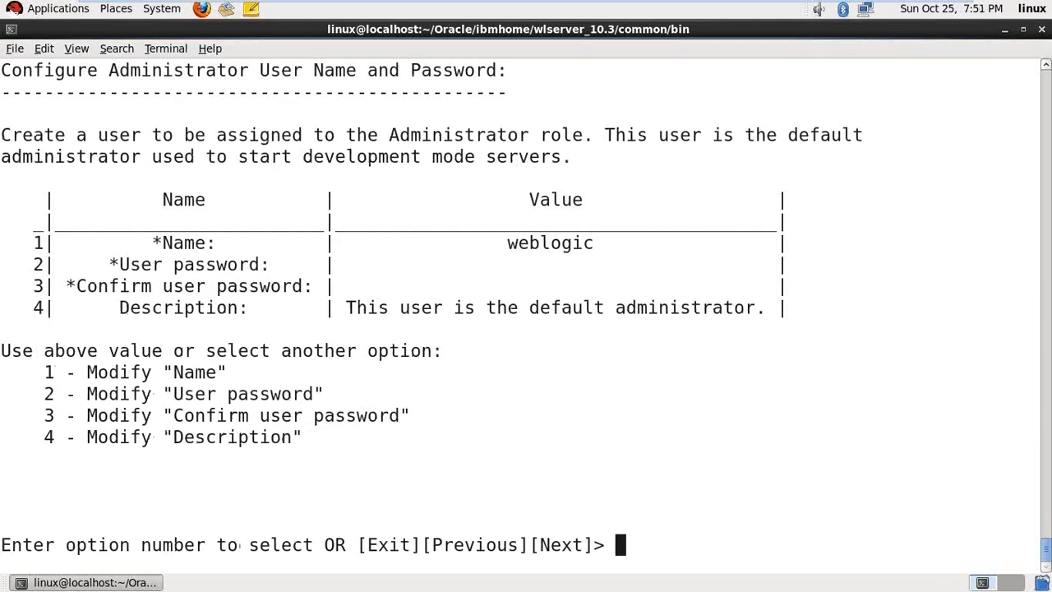
- Set the administrator name to weblogic and enter its password and confirmation
type("1")
key("Return")
type("weblogic")
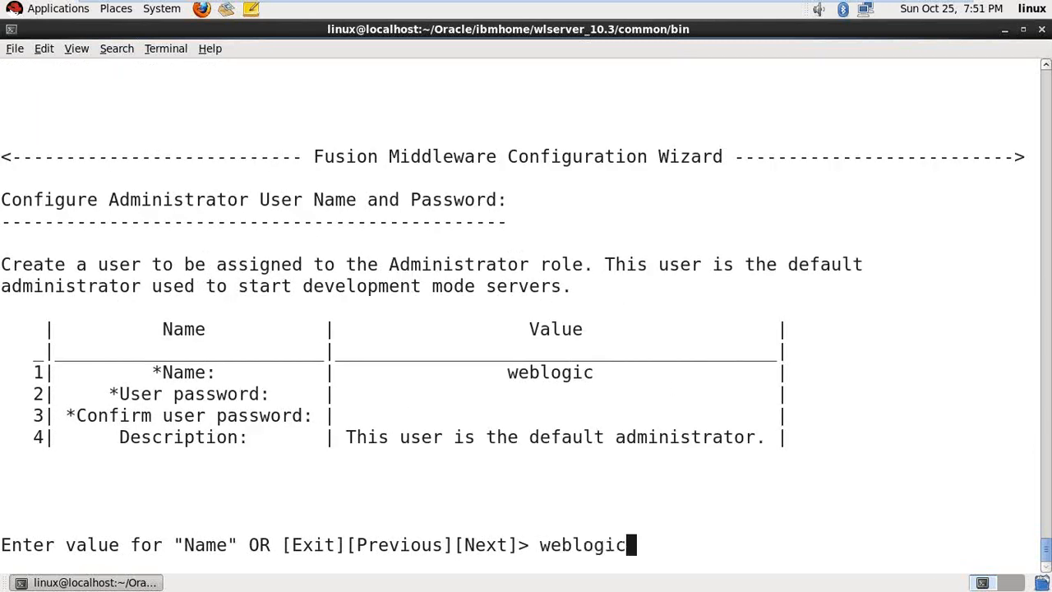
key("Return")
type("2")
key("Return")
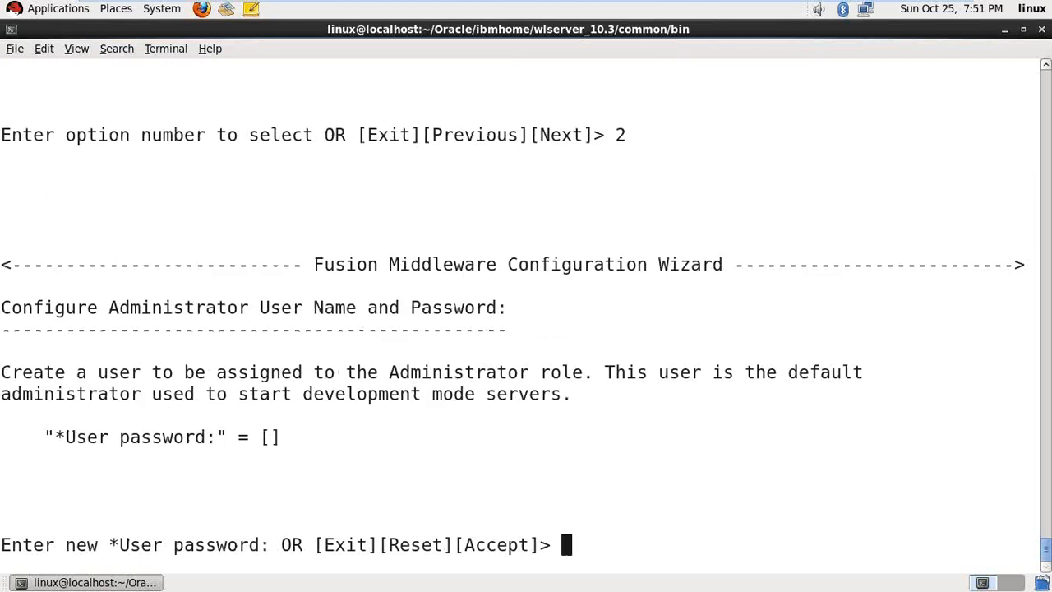
key("Return")
type("3")
key("Return")
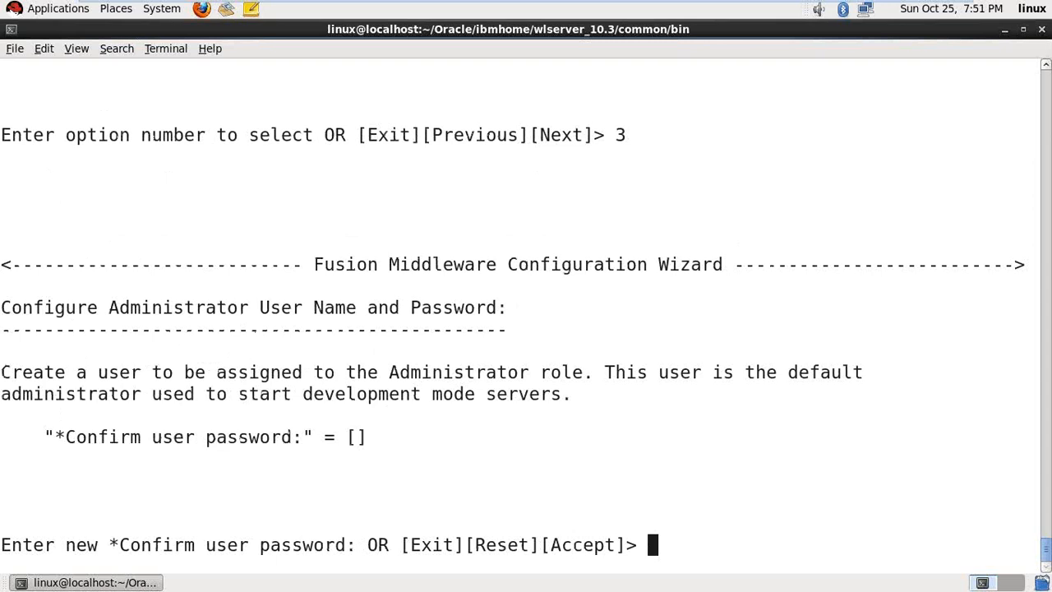
key("Return")
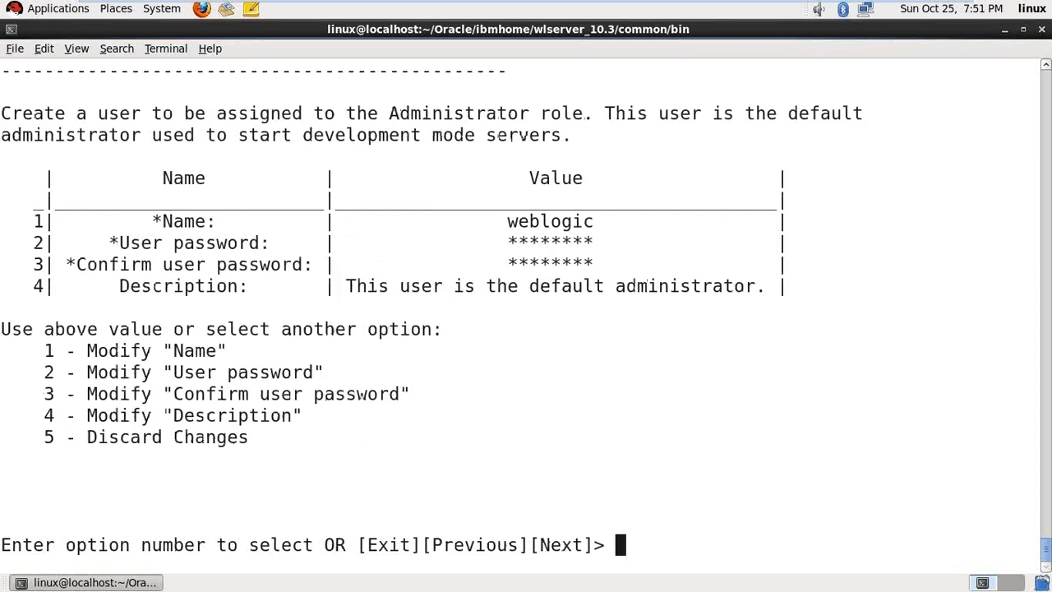
type("n")
key("Return")
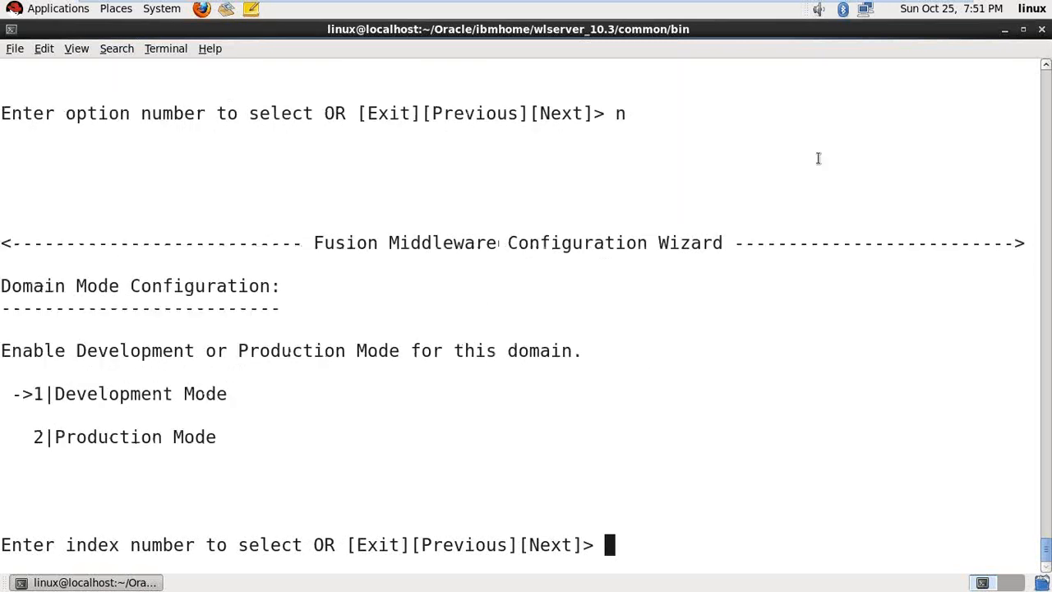
- Choose Production Mode and keep the default JDK
type("2")
key("Return")
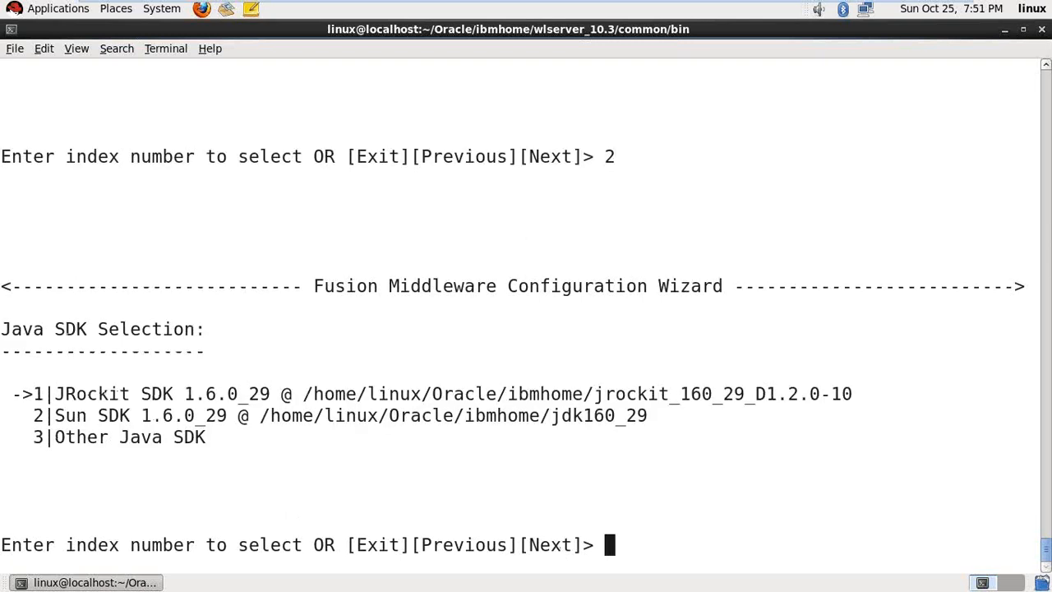
type("n")
key("Return")
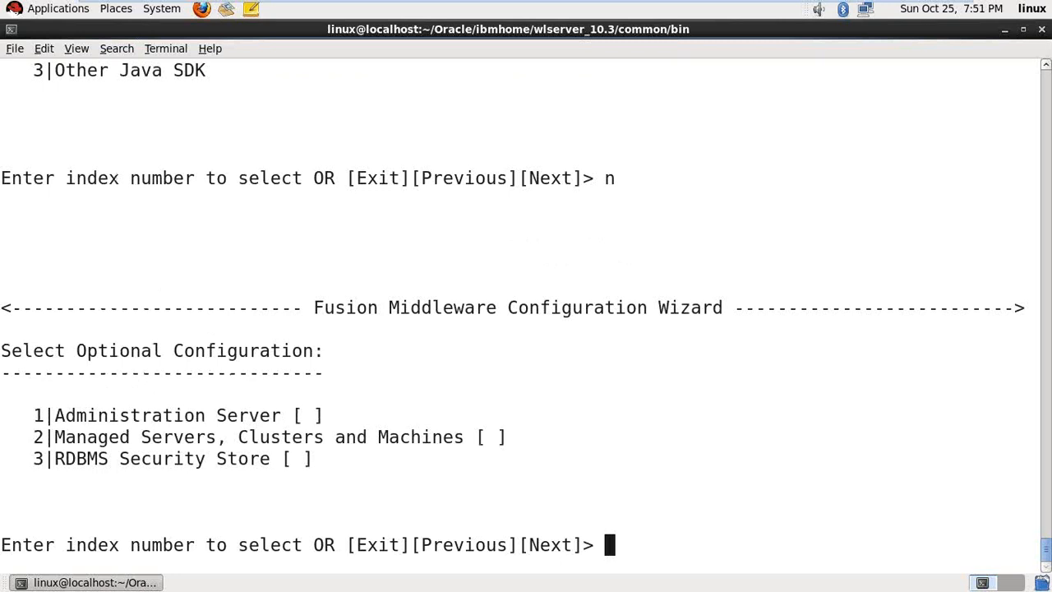
- Select Administration Server as the optional configuration to edit
type("1")
key("Return")
type("n")
key("Return")
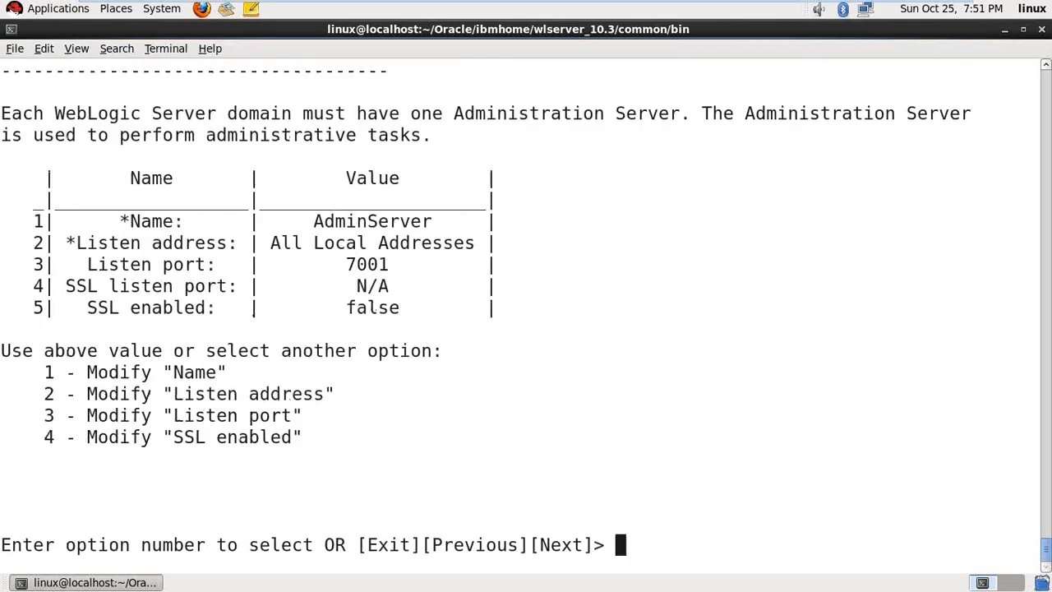
- Set the administration server name to proadmin, listen address localhost, listen port 9001
type("1")
key("Return")
type("proadmin")
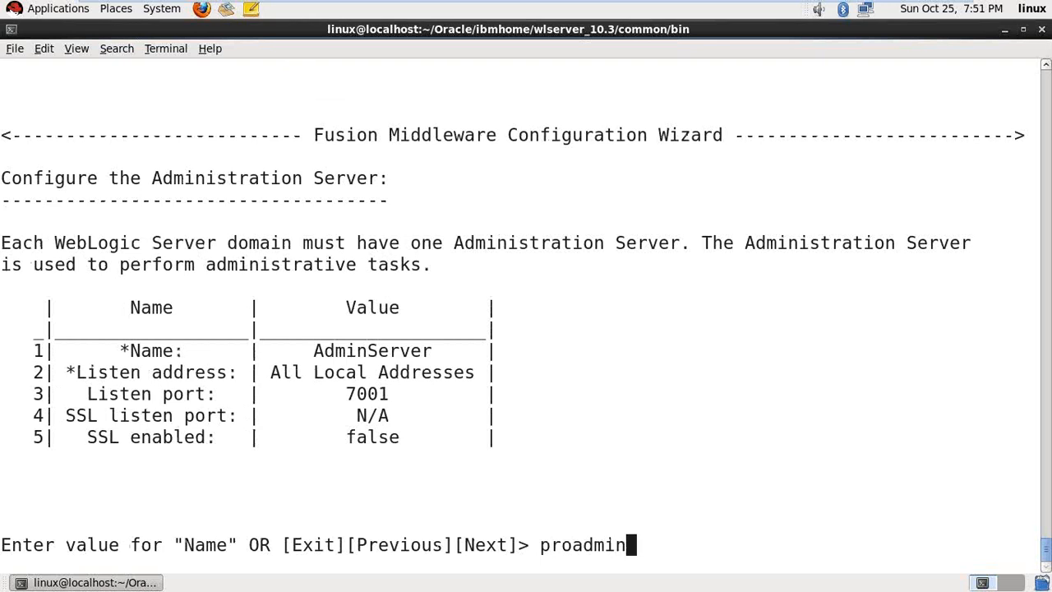
key("Return")
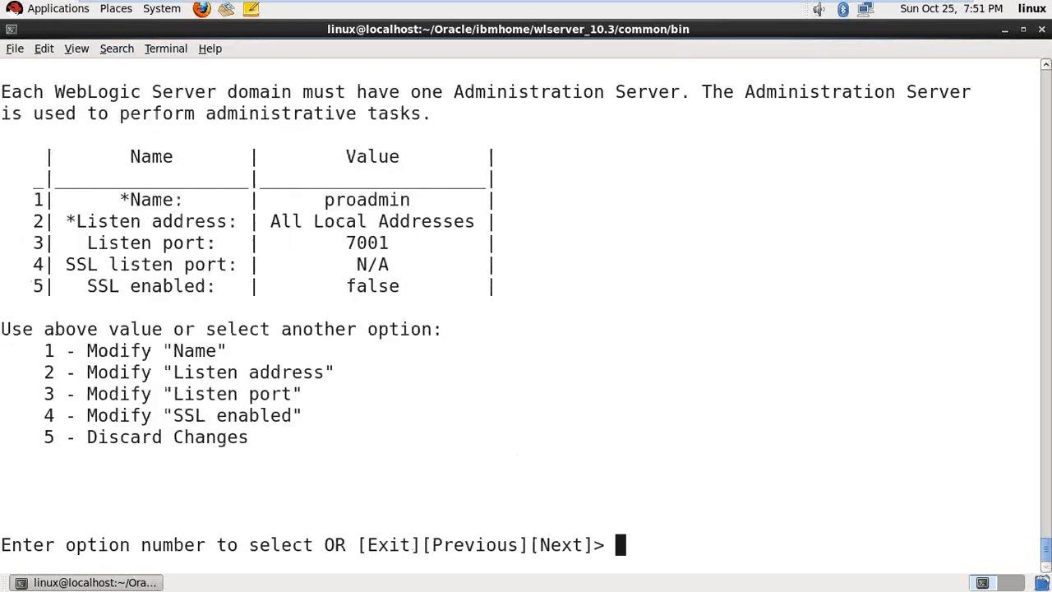
type("2")
key("Return")
type("loca")
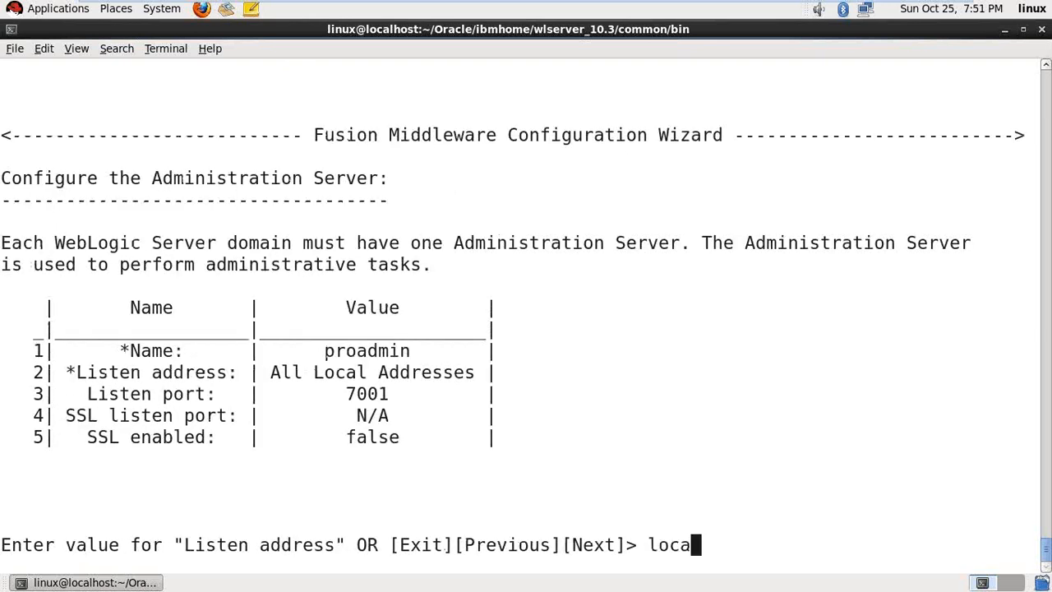
type("lhost")
key("Return")
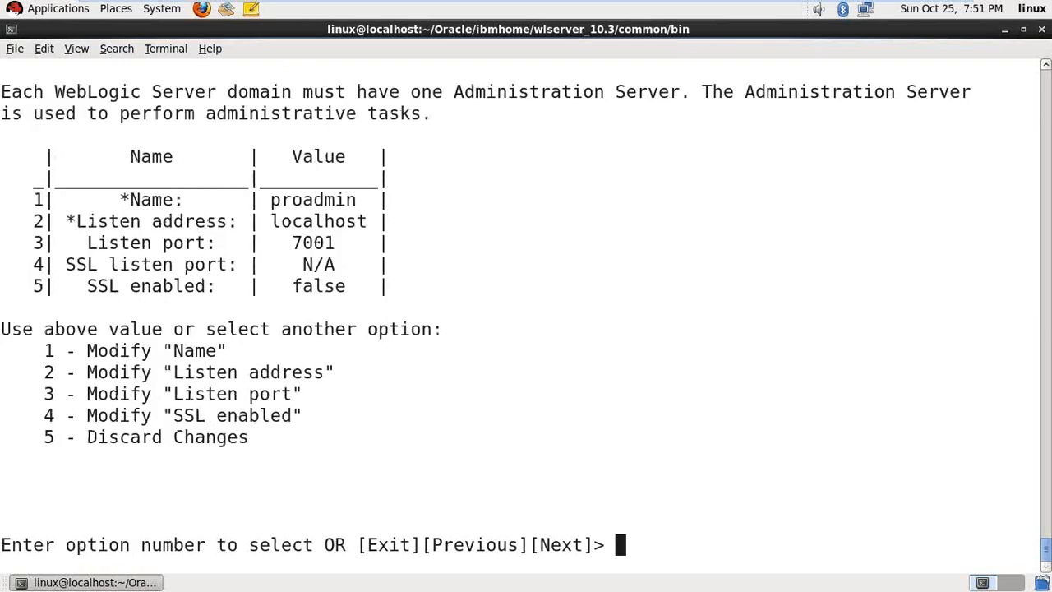
type("3")
key("Delete")
key("BackSpace")
key("BackSpace")
key("BackSpace")
key("BackSpace")
key("BackSpace")
key("Return")
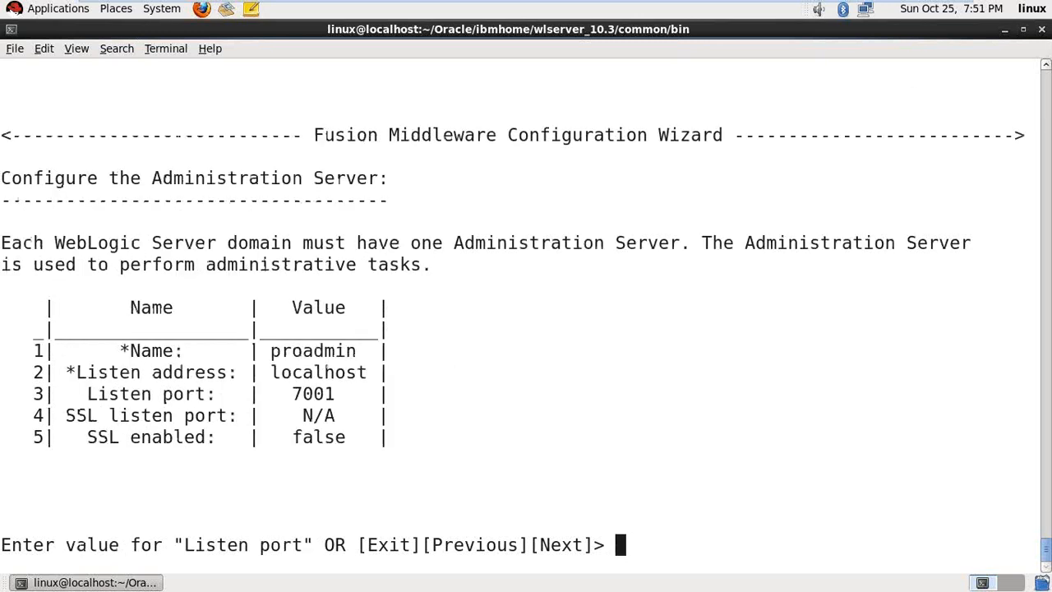
type("900")
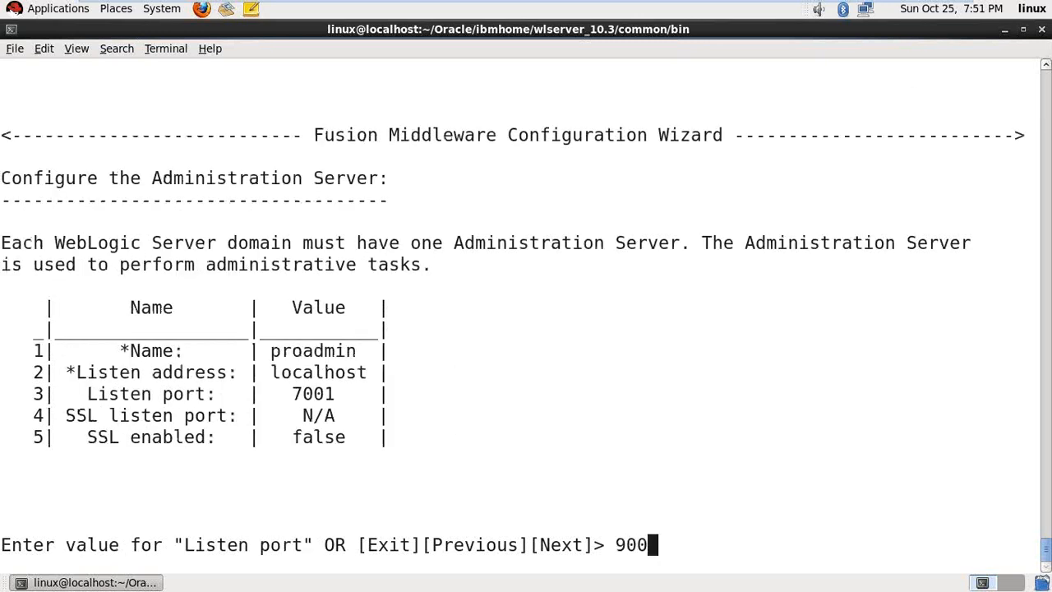
type("1")
key("Return")
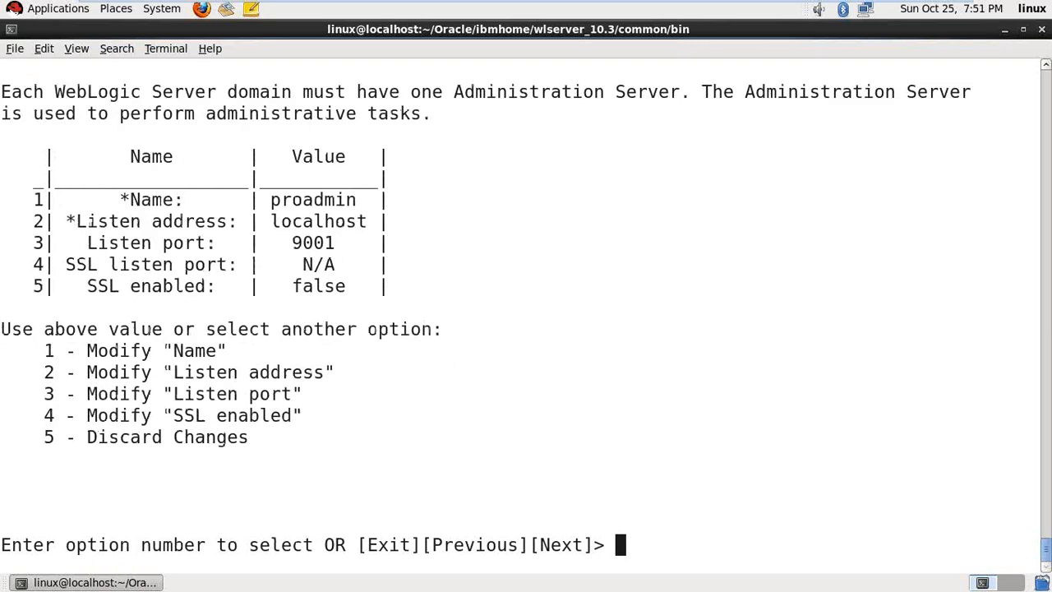
- Accept the settings and create the proddomain domain
type("n")
key("BackSpace")
type("n")
key("Return")
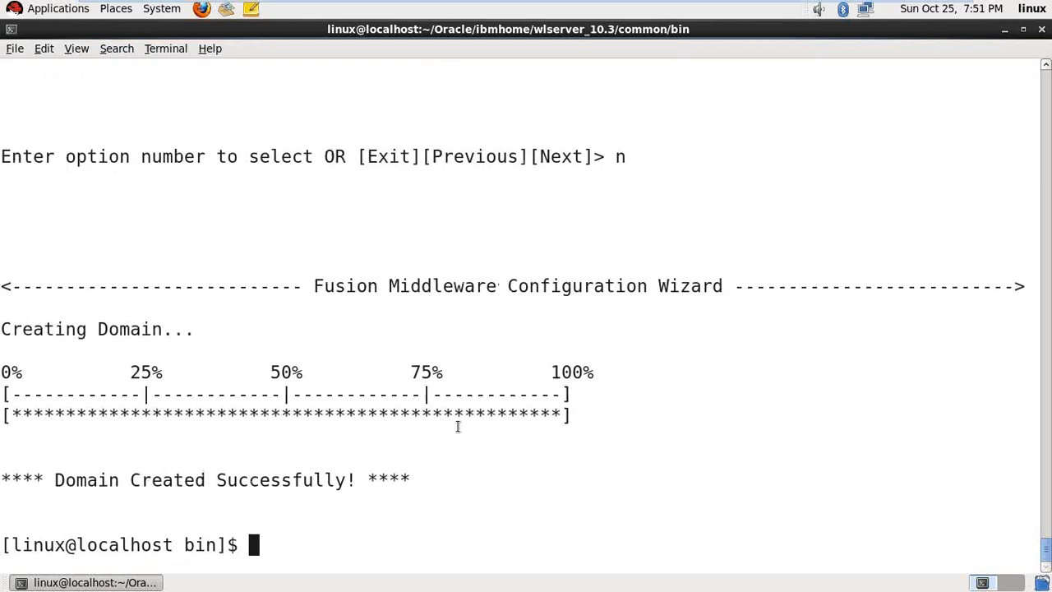
left_click(1004, 30)
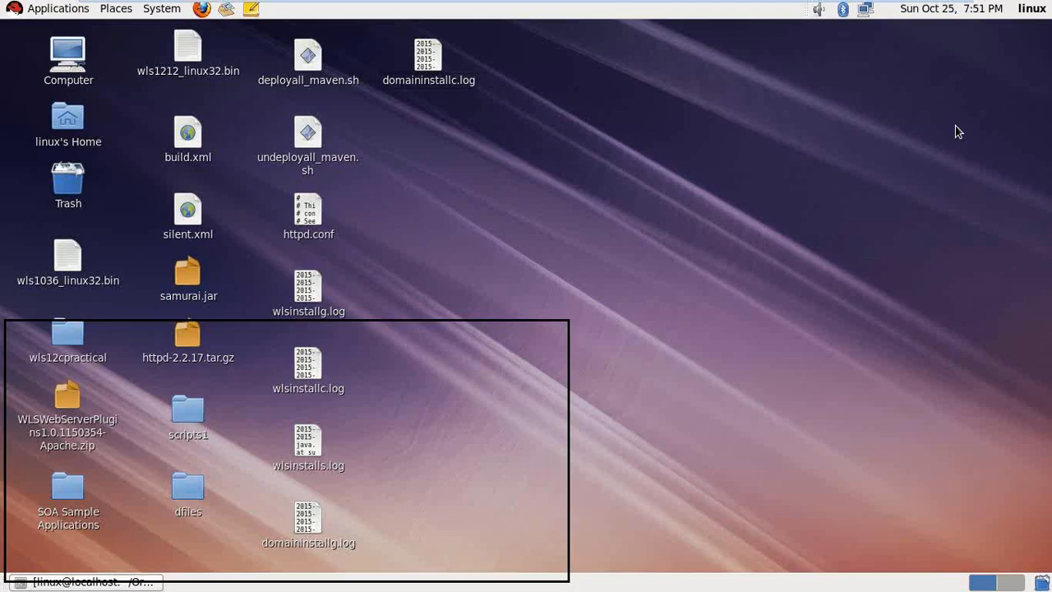
double_click(428, 57)
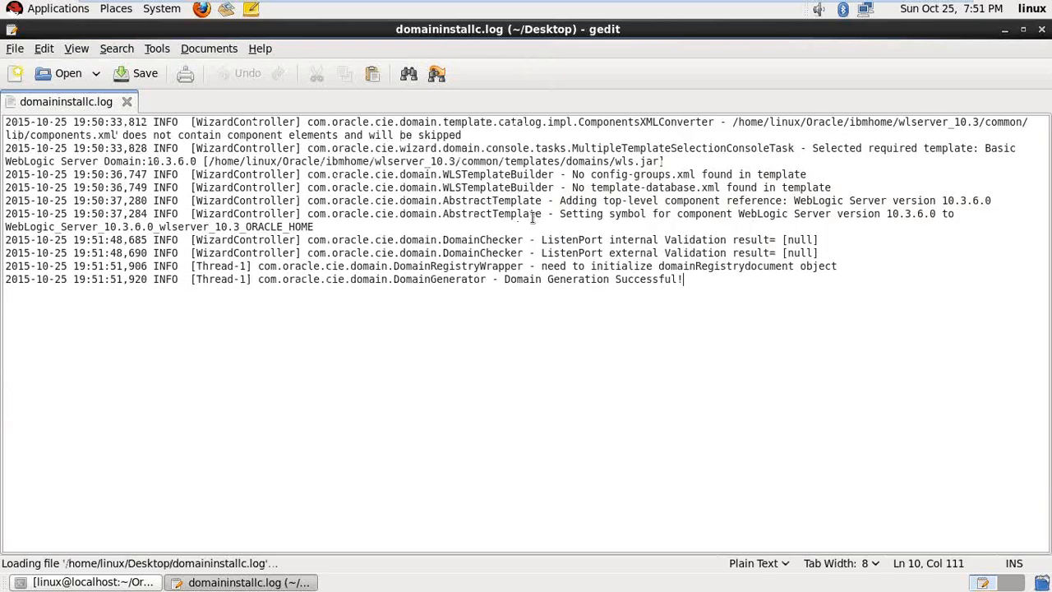
left_click_drag(505, 279, 665, 291)
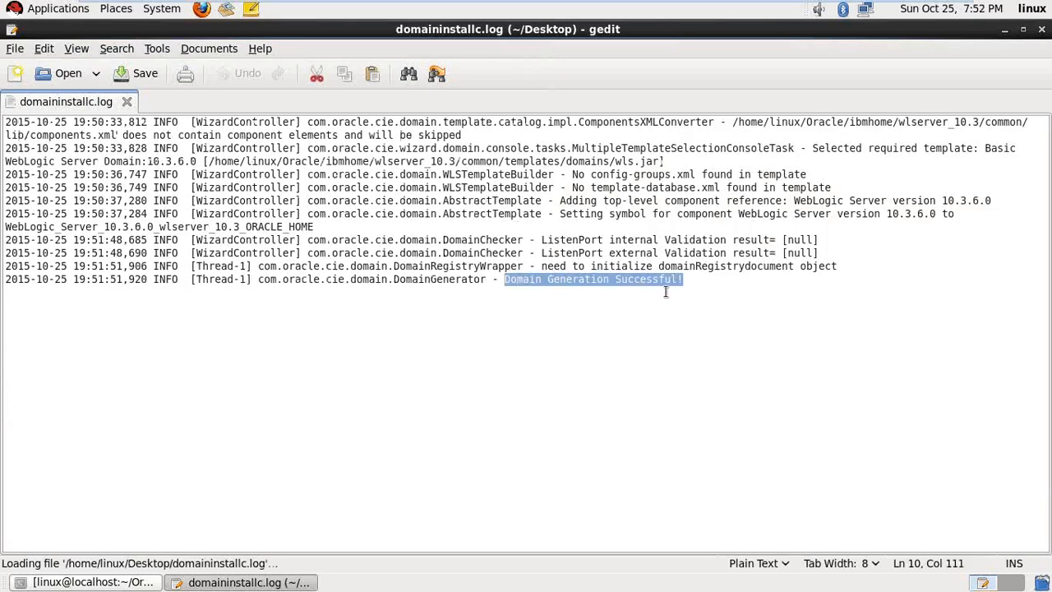
left_click(1041, 29)
left_click(144, 582)
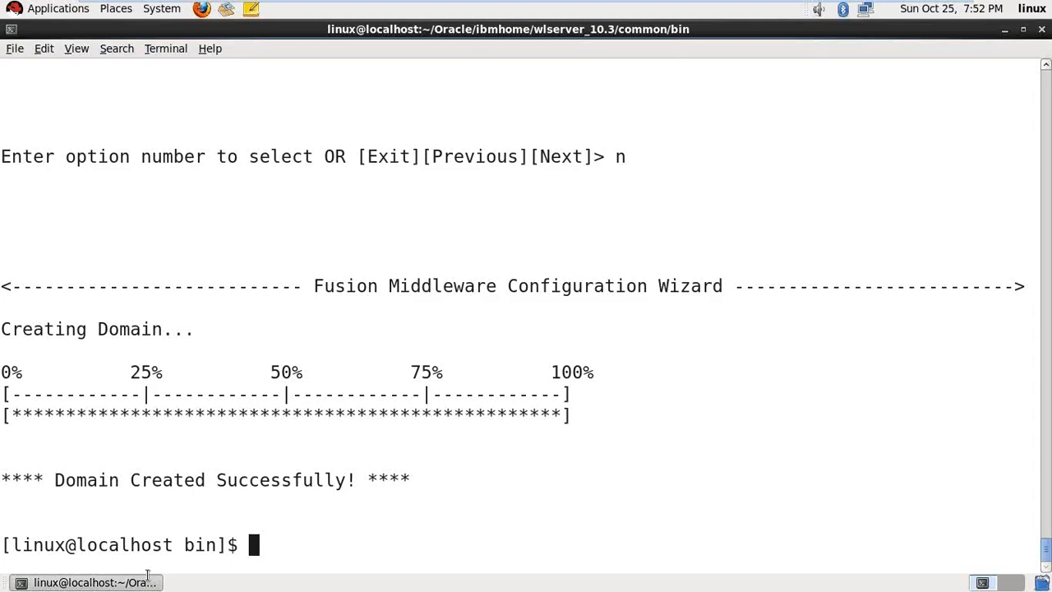
- Clear the terminal and climb four levels from the old 10.3 bin folder up to Oracle
key("ctrl+l")
type(";;")
key("Return")
key("Return")
key("ctrl+l")
key("Return")
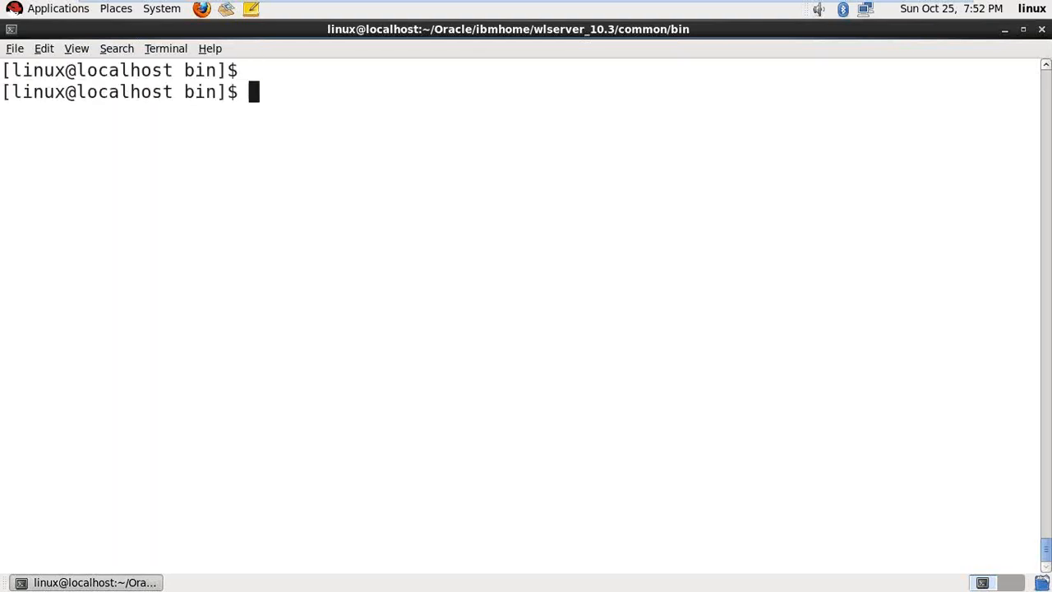
key("Return")
type("cd")
key("BackSpace")
key("BackSpace")
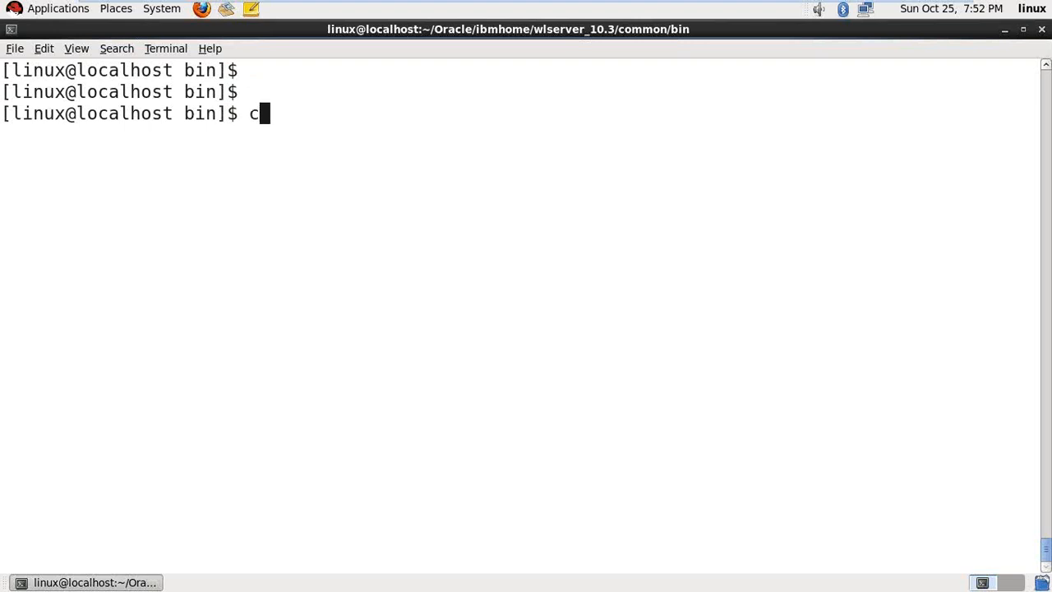
type("cd ..")
key("Return")
type("cd ..")
key("Return")
type("cd ..")
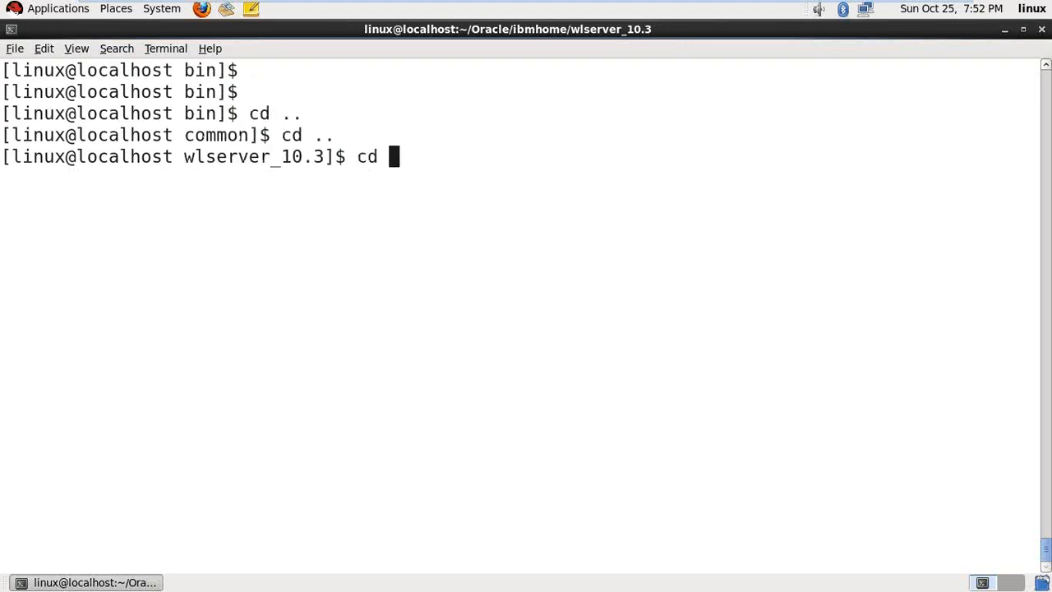
key("Return")
type("cd ..")
key("Return")
- Enter Middleware/wls12chome and confirm the location with pwd and ls
type("cd ")
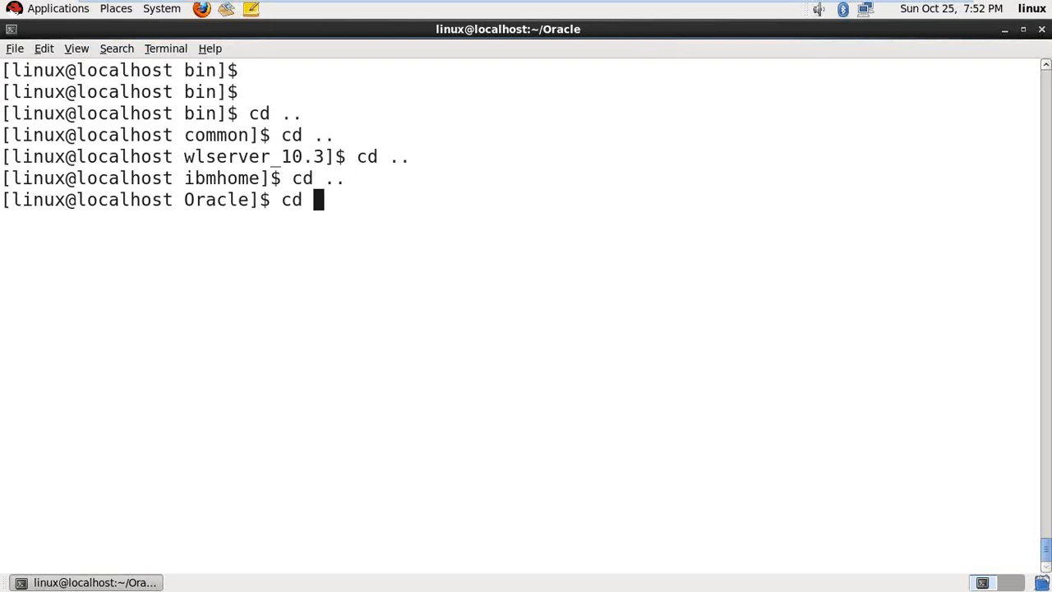
type("Middleware/")
key("Return")
key("ctrl+l")
key("Return")
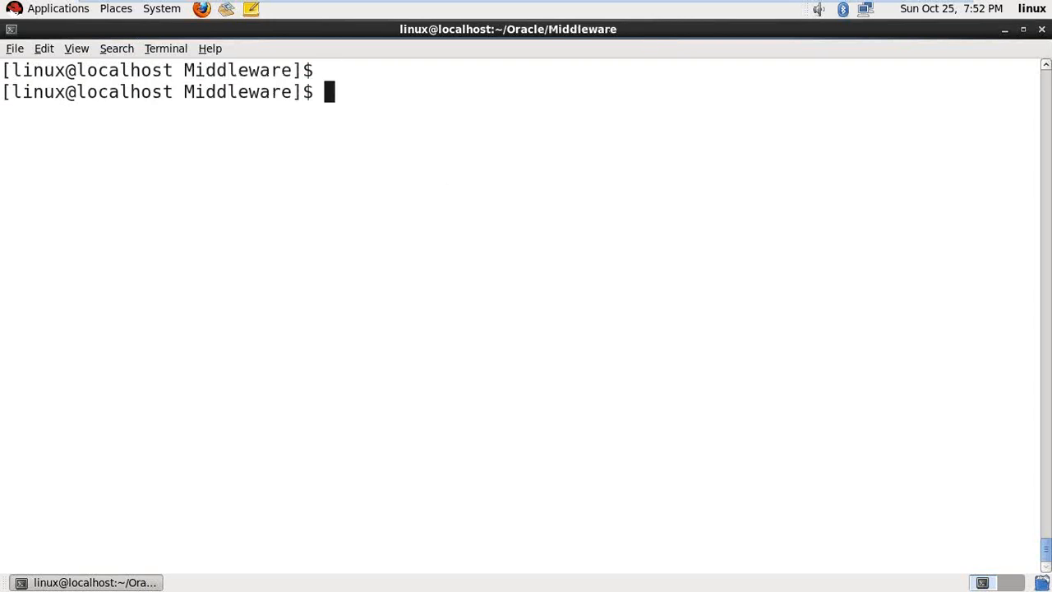
type("cd wls12chome/")
key("Return")
key("ctrl+l")
type(";")
key("BackSpace")
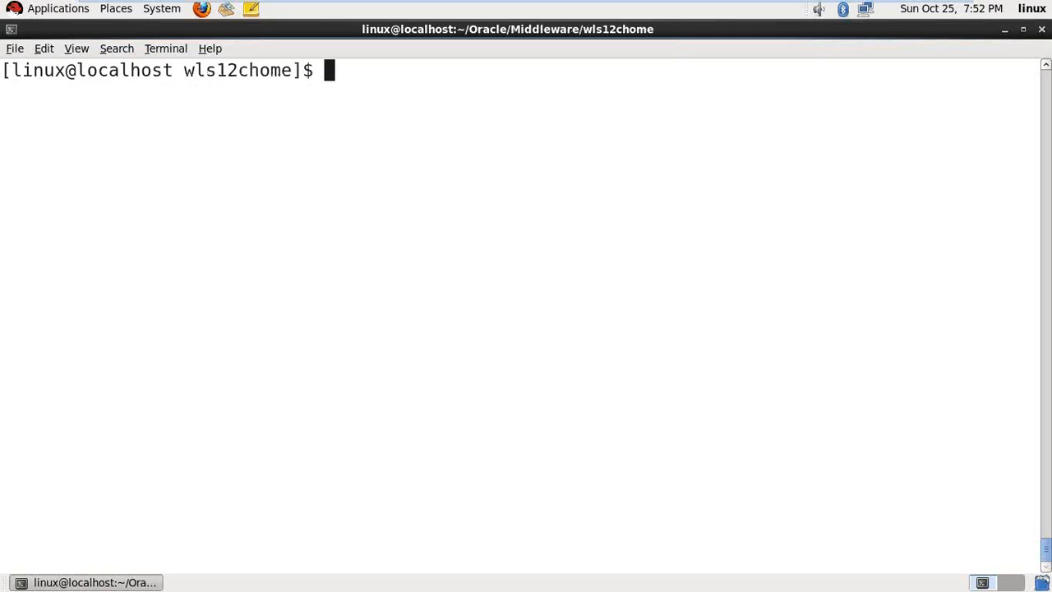
type("pwd")
key("Return")
type("ls")
key("Return")
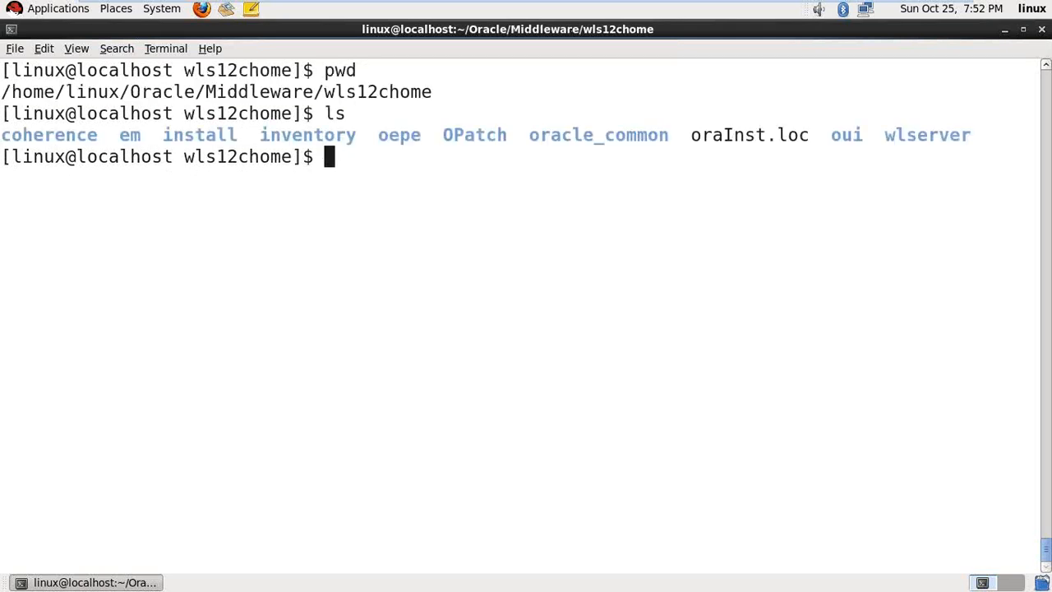
- Descend into wlserver/common/bin and list its scripts, including config.sh, pack.sh and wlst.sh
type("cd cop")
key("BackSpace")
key("Tab")
key("BackSpace")
key("BackSpace")
key("BackSpace")
key("BackSpace")
key("BackSpace")
key("BackSpace")
key("BackSpace")
key("BackSpace")
key("BackSpace")
key("BackSpace")
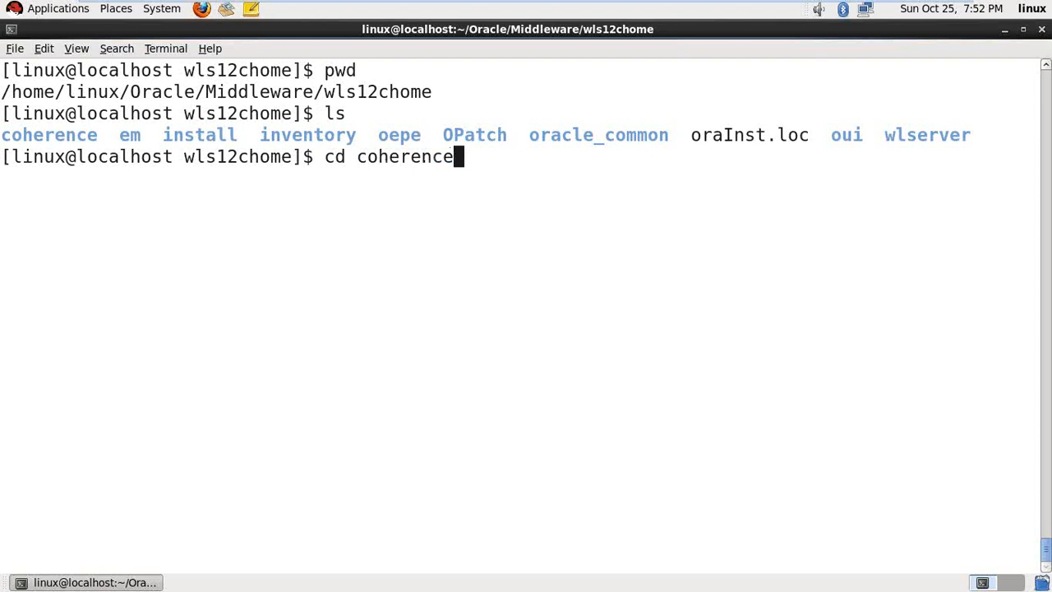
type("wl")
key("Tab")
key("Return")
type("cd co")
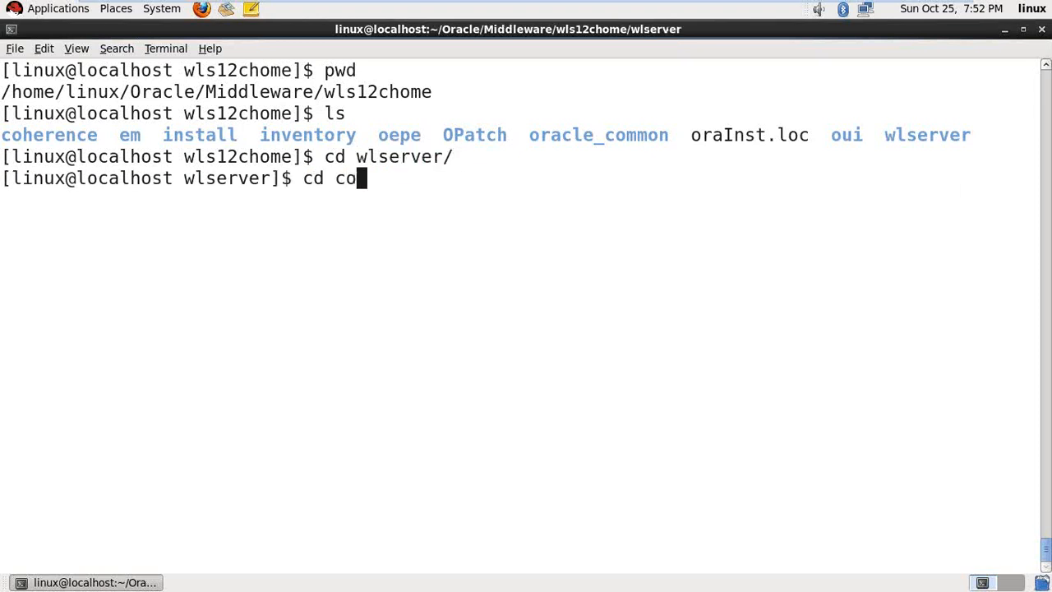
key("Tab")
key("Return")
type("cd bin")
key("Tab")
key("Return")
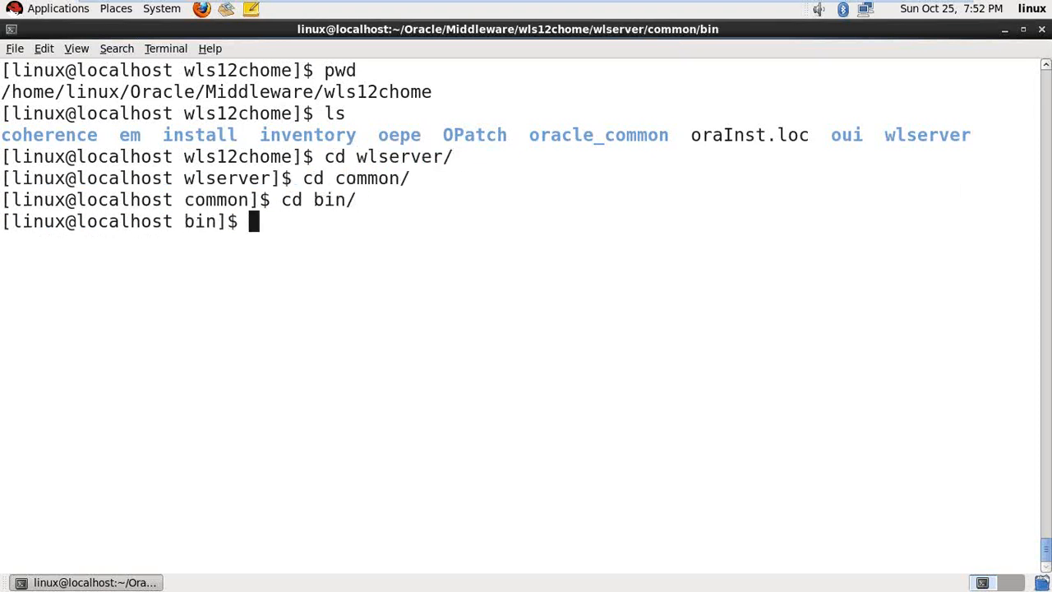
key("ctrl+l")
key("Return")
type("pwd")
key("Return")
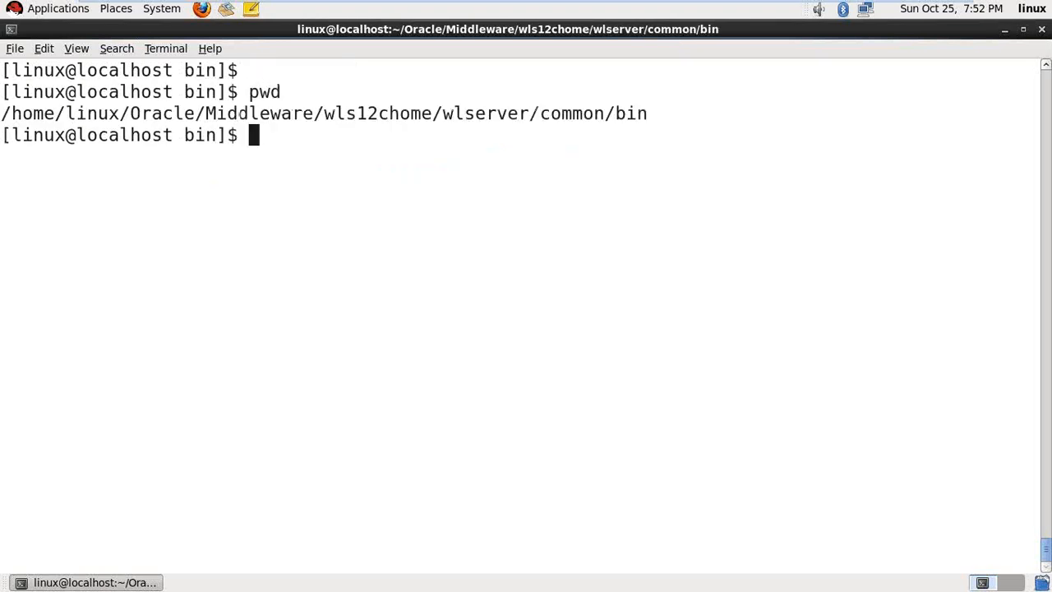
type("ls")
key("Return")
- Run ./config.sh without the -mode=console option to launch the graphical wizard
type("./co")
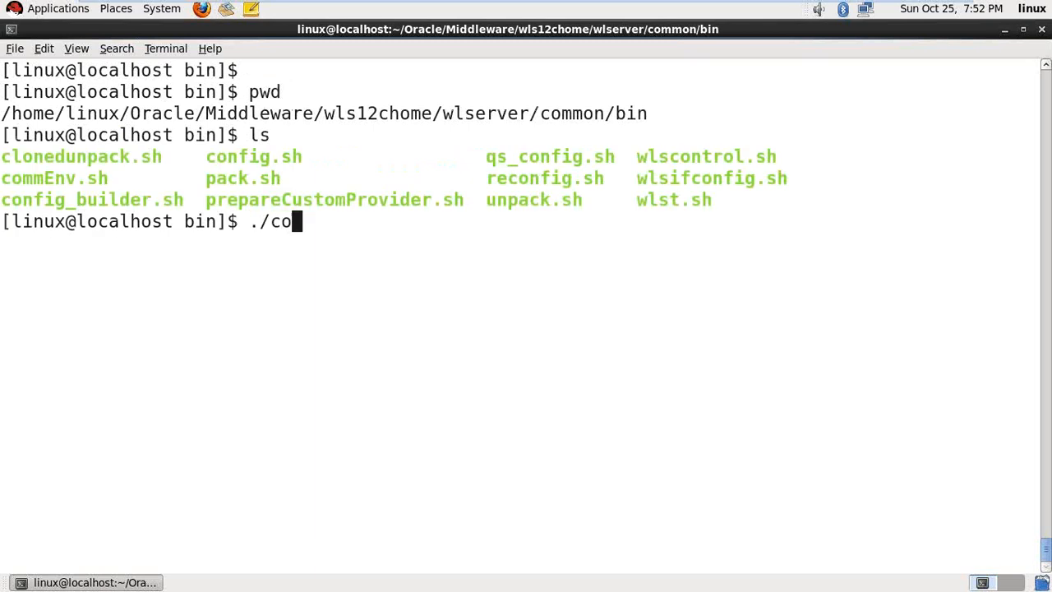
type("nfig.sh")
type("-mode=")
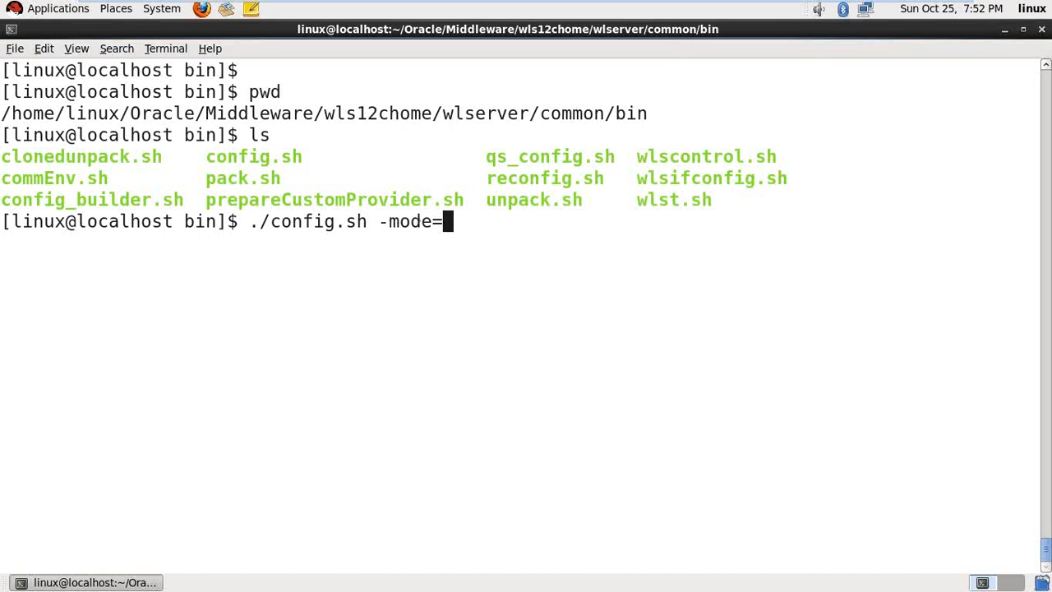
type("console")
key("BackSpace")
key("BackSpace")
key("BackSpace")
key("BackSpace")
key("BackSpace")
key("BackSpace")
key("BackSpace")
key("BackSpace")
key("BackSpace")
key("BackSpace")
key("BackSpace")
key("BackSpace")
key("BackSpace")
key("Return")
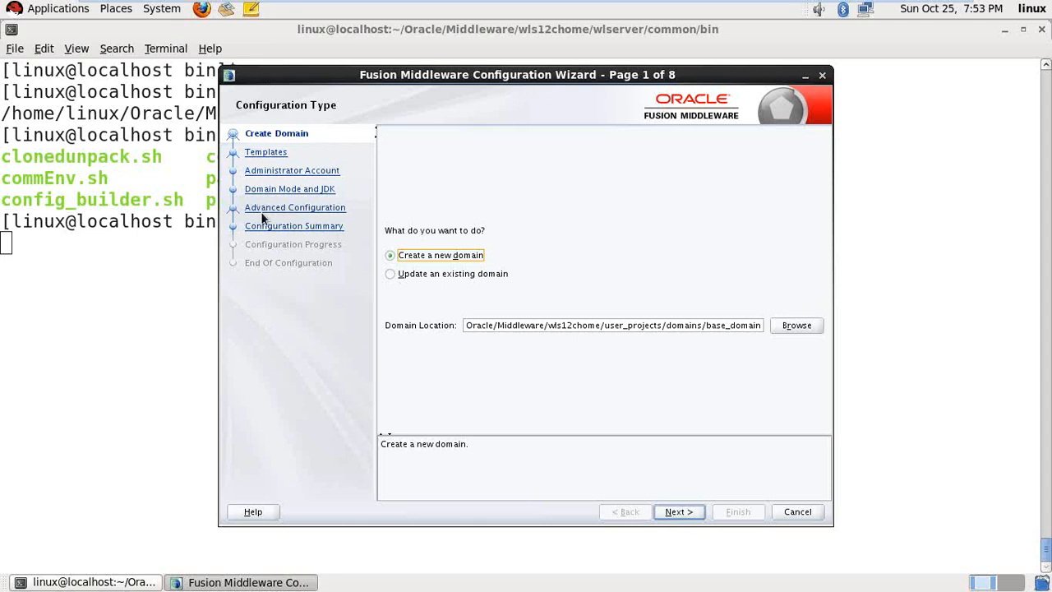
- Replace base_domain with wls12cdomain in the domain location, fixing the invalid-name error, and continue
left_click(584, 325)
key("BackSpace")
key("BackSpace")
key("BackSpace")
key("BackSpace")
key("BackSpace")
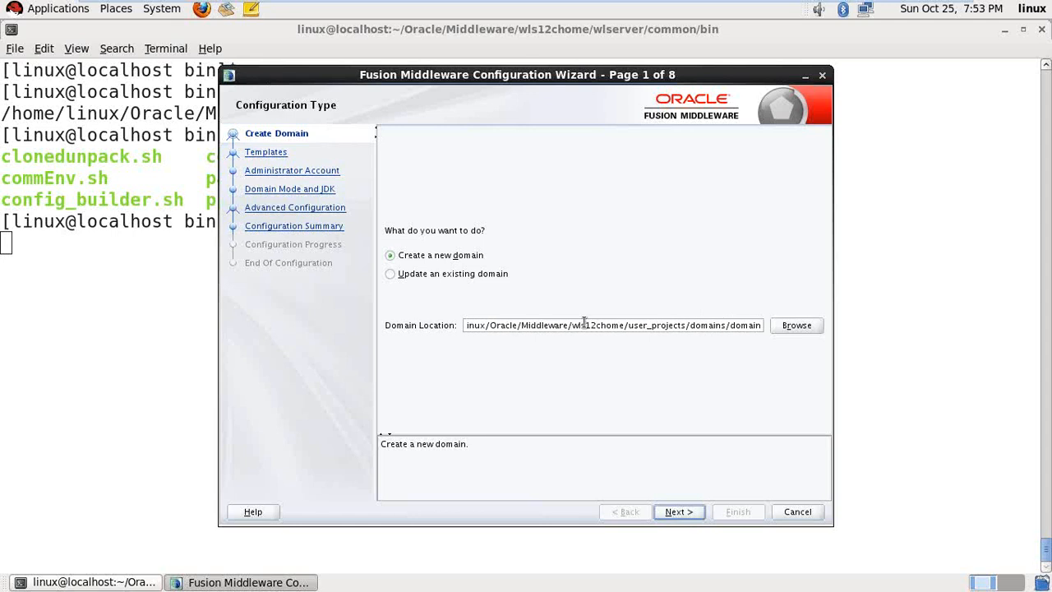
type("12c")
left_click(689, 513)
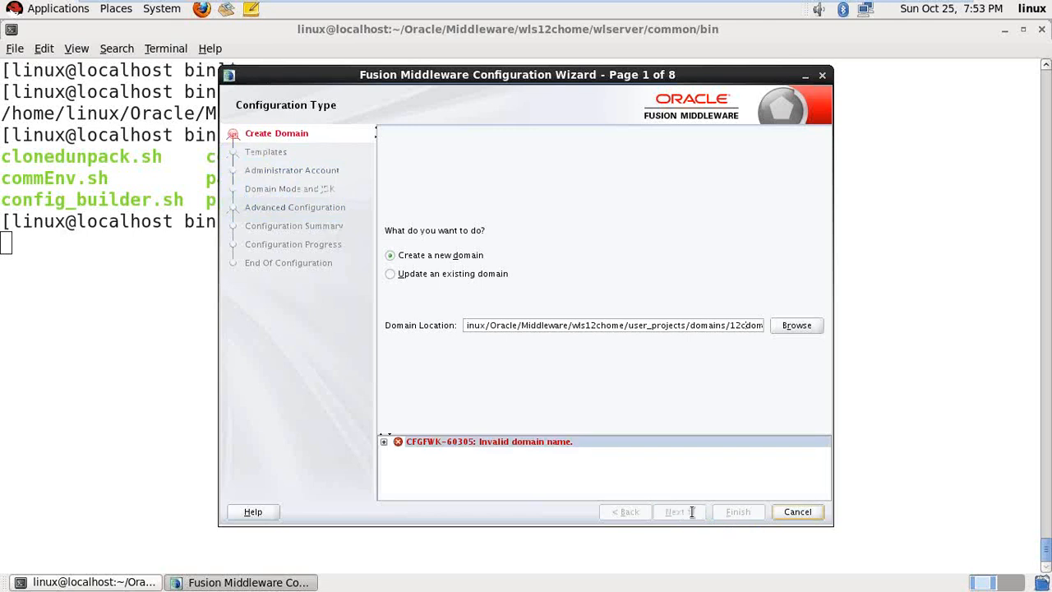
left_click(735, 326)
key("Home")
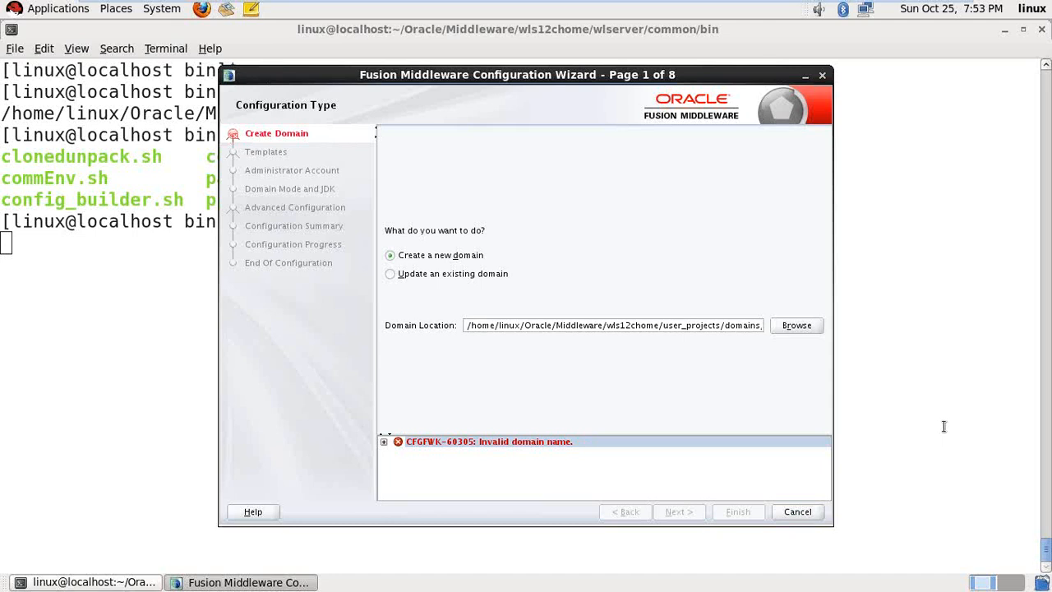
key("End")
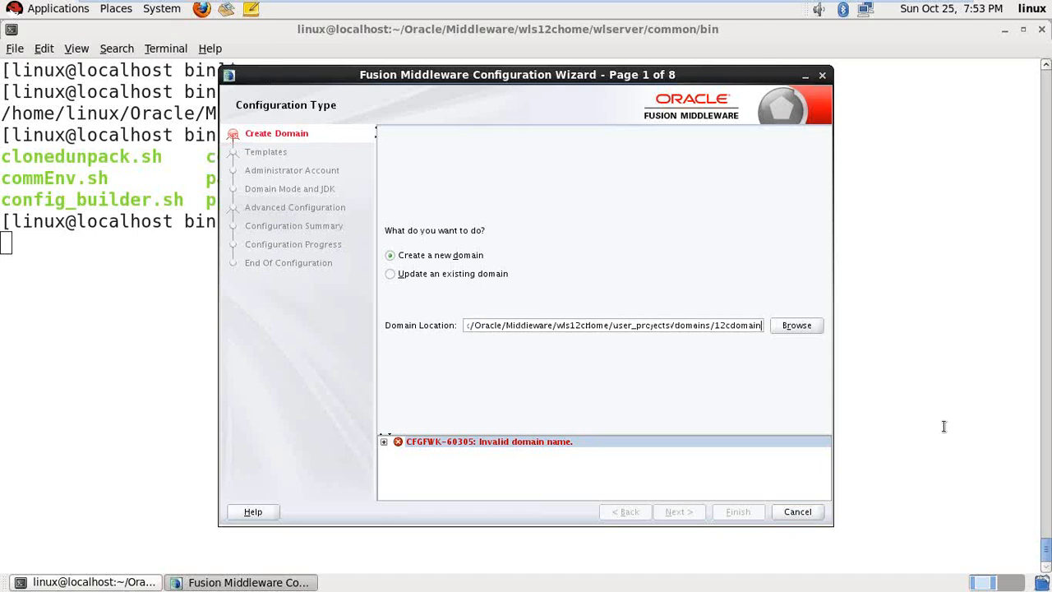
key("BackSpace")
key("BackSpace")
key("BackSpace")
key("BackSpace")
key("BackSpace")
key("BackSpace")
key("BackSpace")
key("BackSpace")
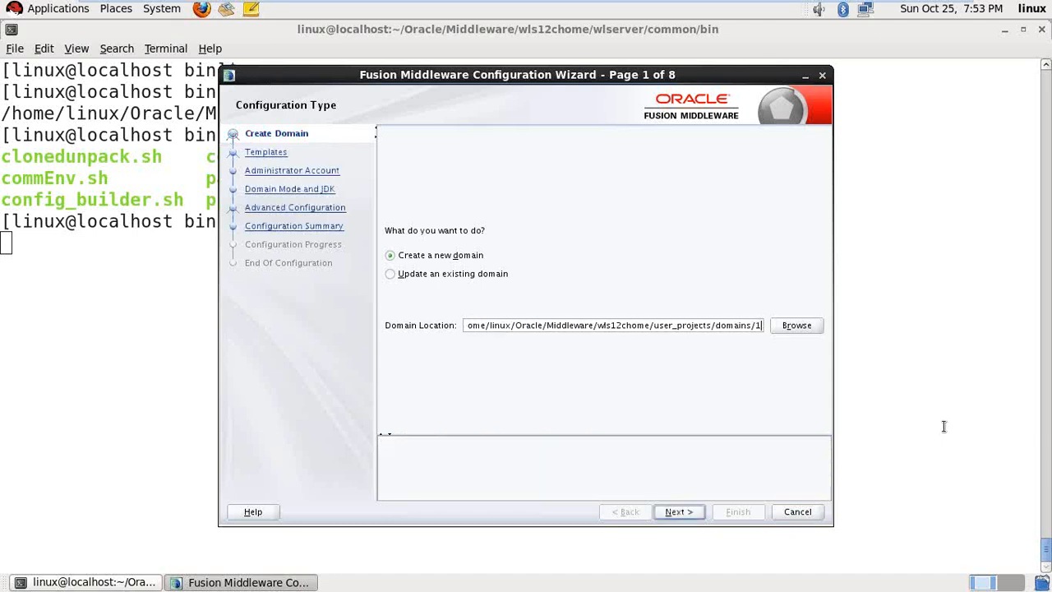
key("BackSpace")
type("wls12")
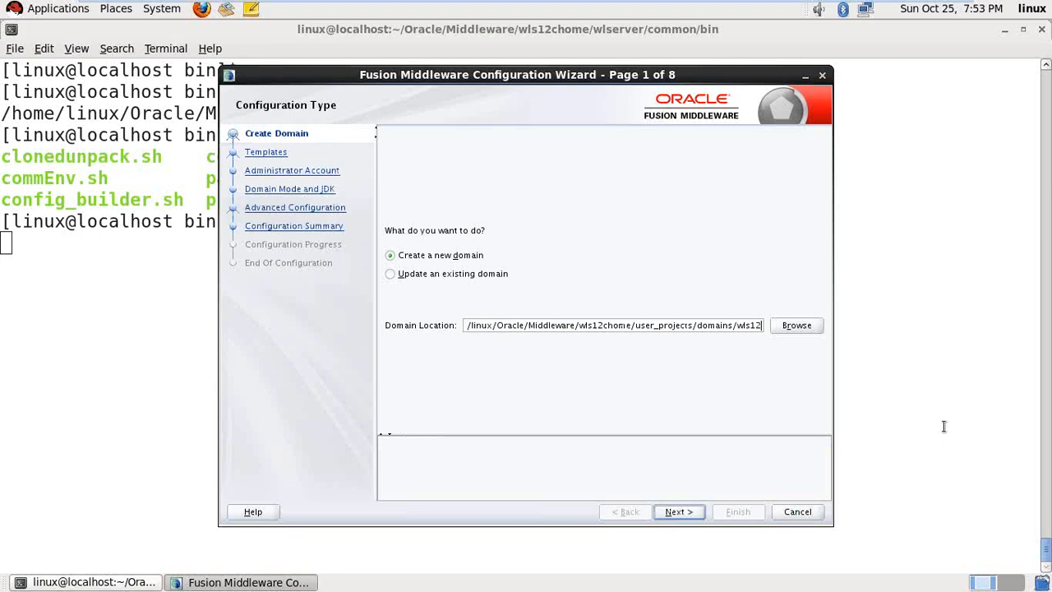
type("cdomain")
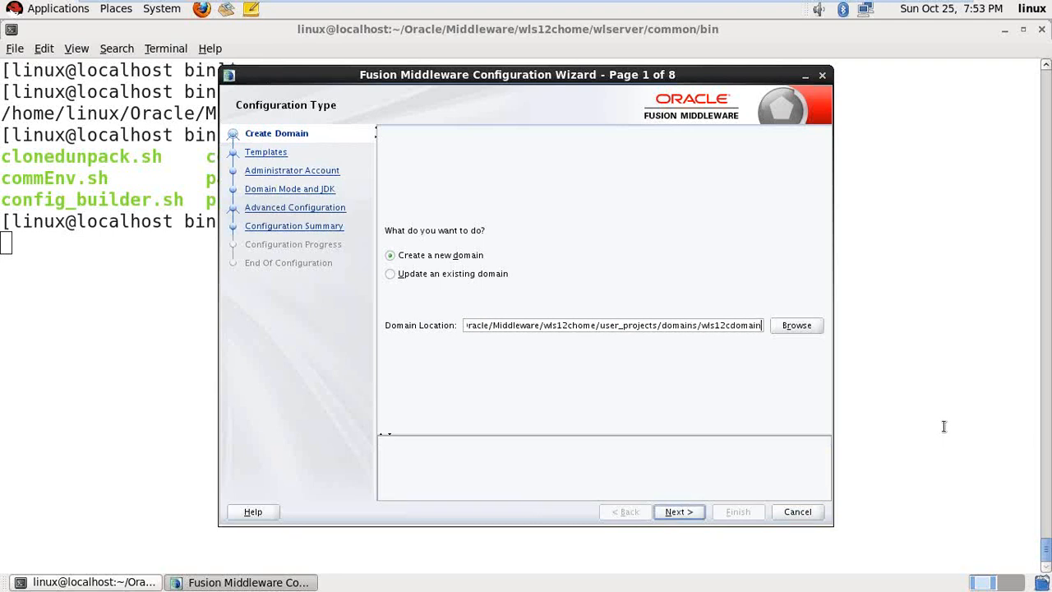
left_click(694, 509)
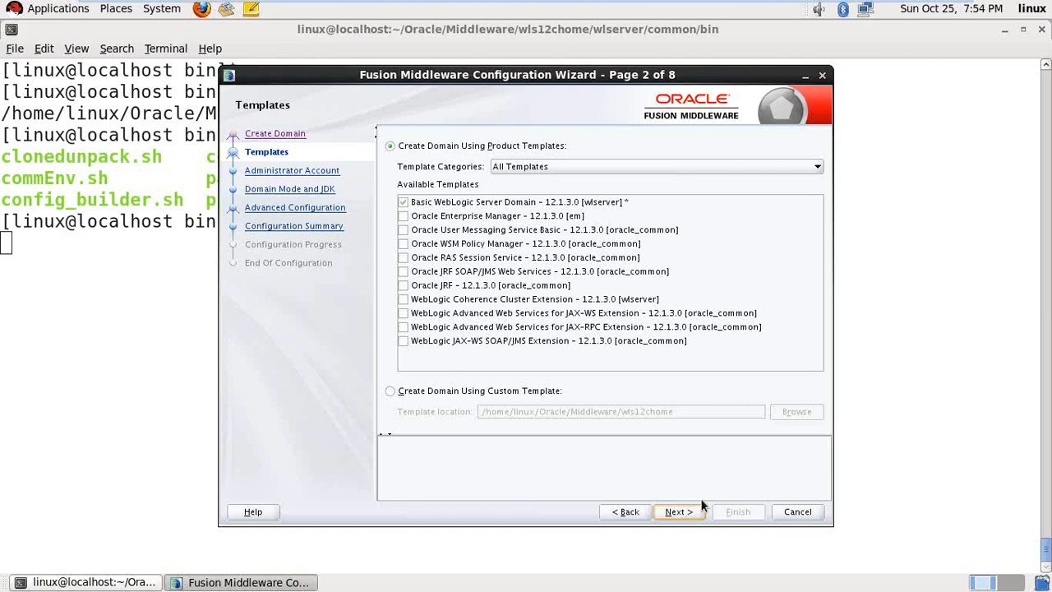
- Keep the default template, enter and confirm the weblogic admin password, and select Production mode
left_click(673, 511)
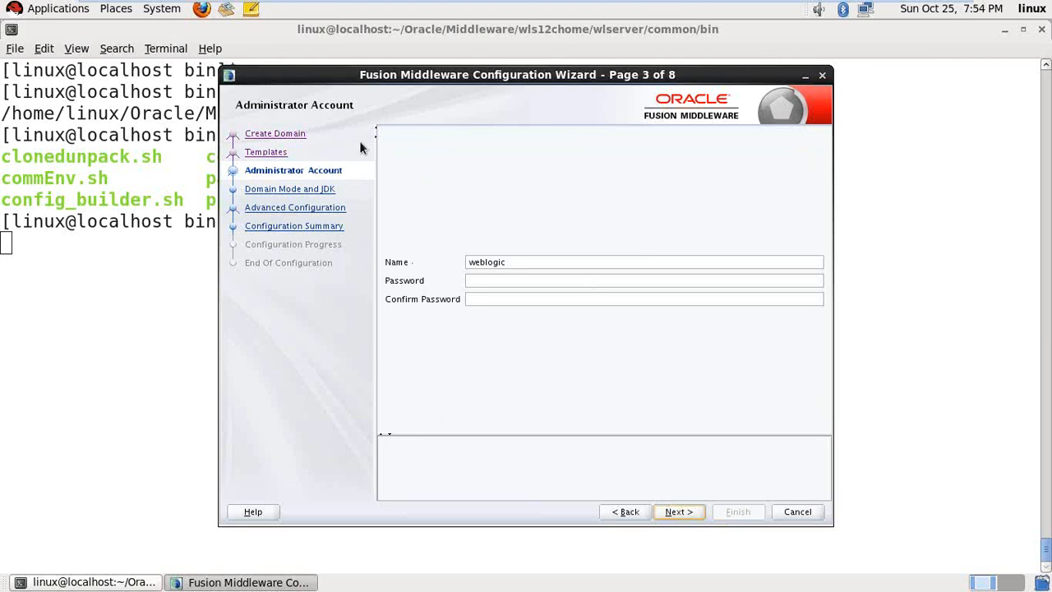
left_click(519, 282)
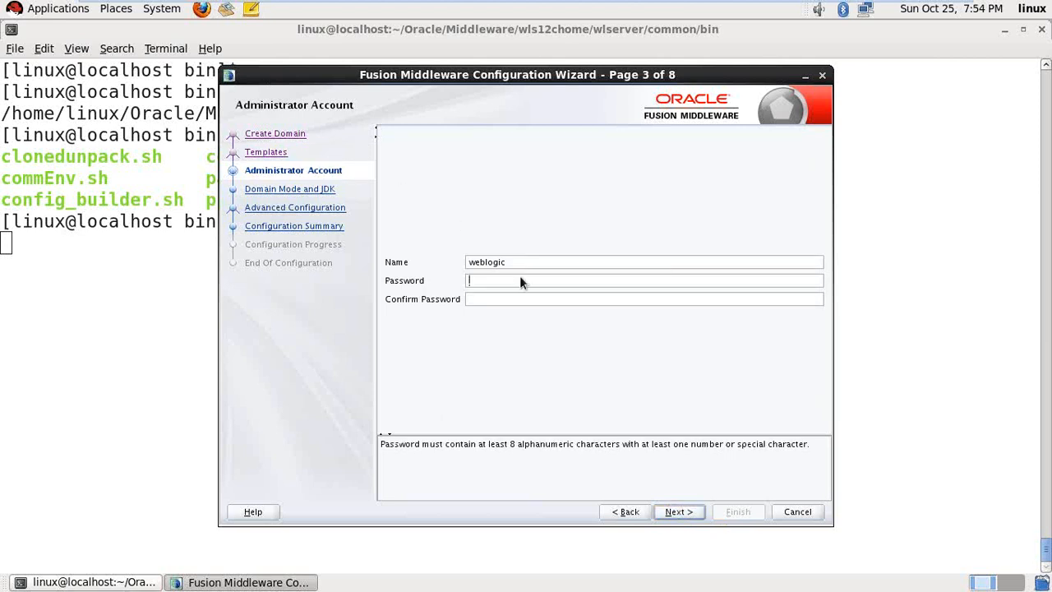
key("Tab")
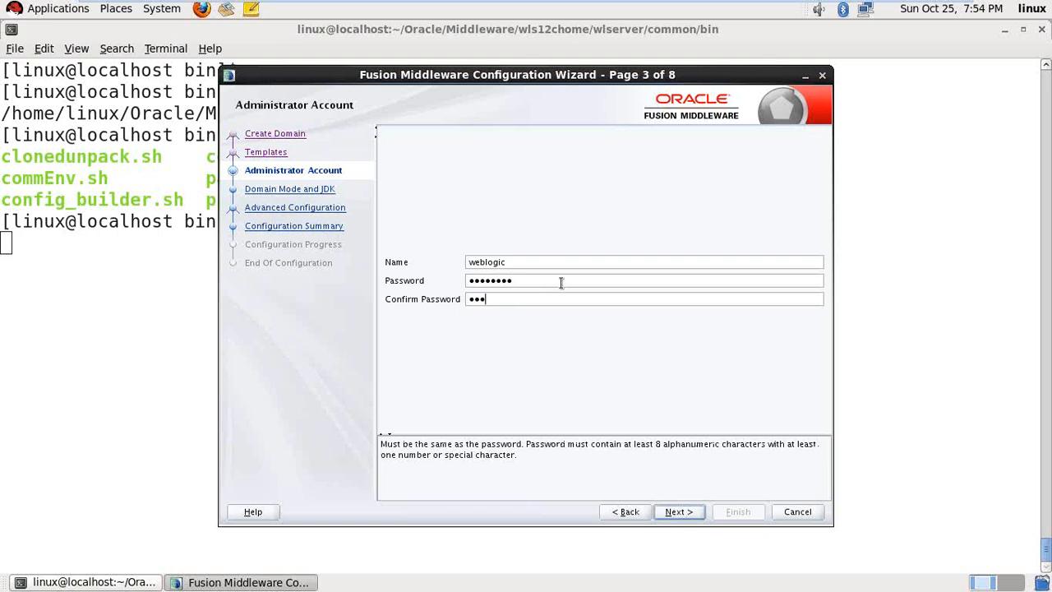
left_click(681, 512)
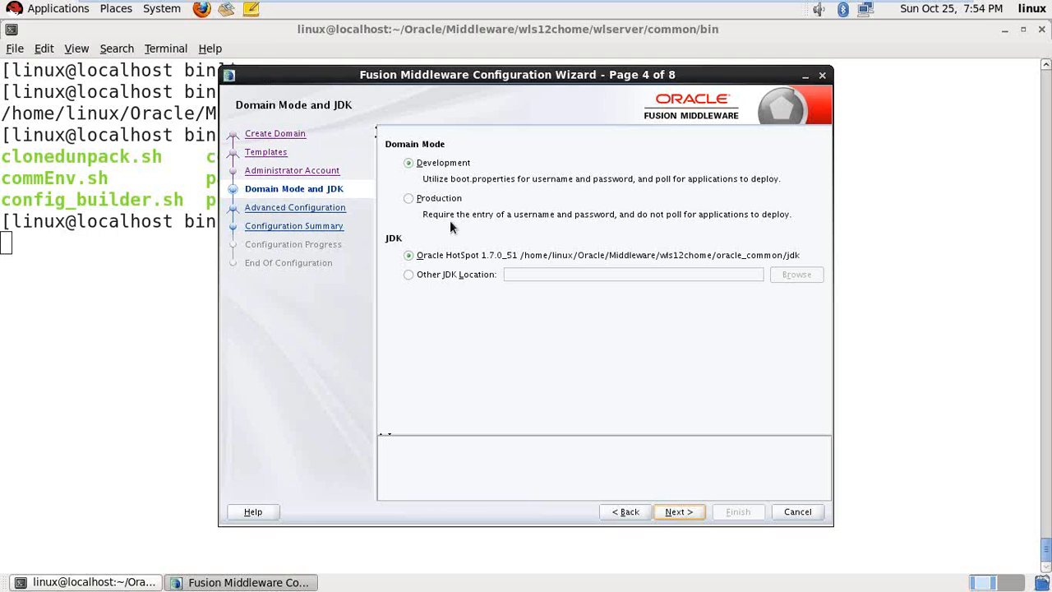
left_click(437, 198)
left_click(426, 200)
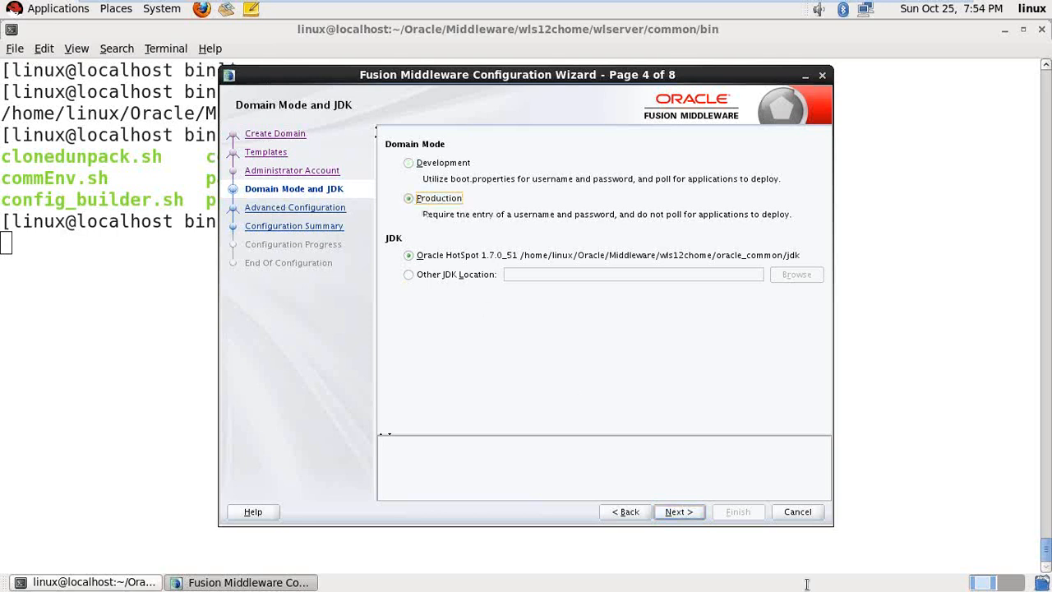
- Enable Administration Server and Managed Servers advanced options, and set the admin listen address to localhost
left_click(675, 513)
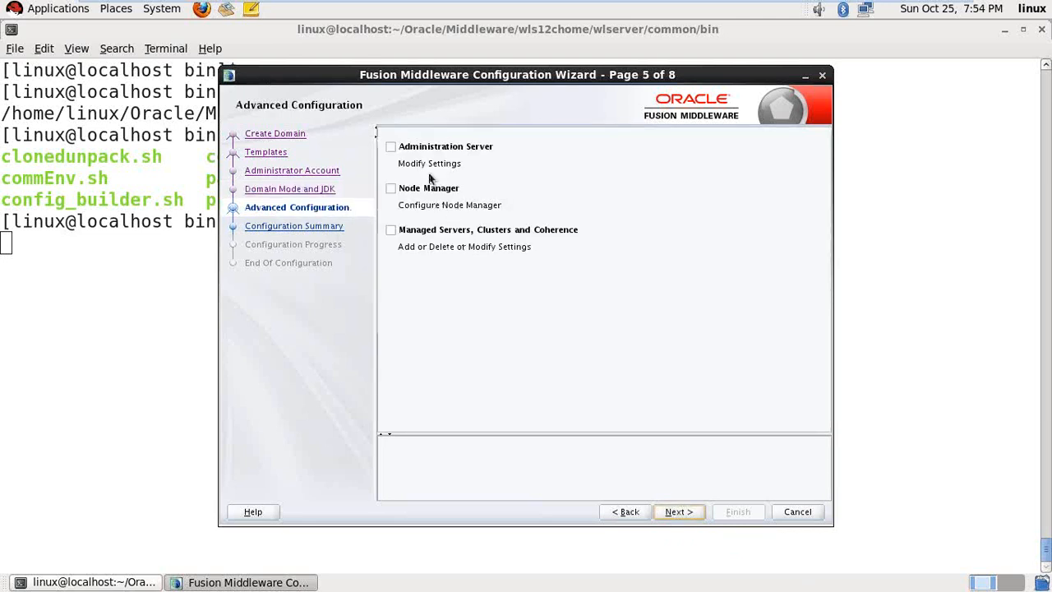
left_click(391, 146)
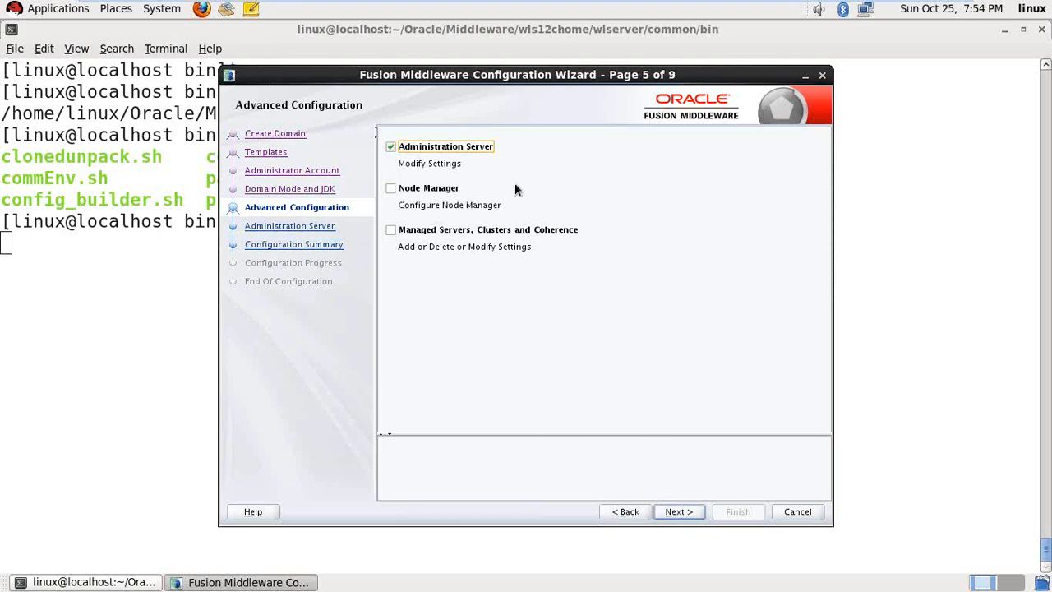
left_click(410, 234)
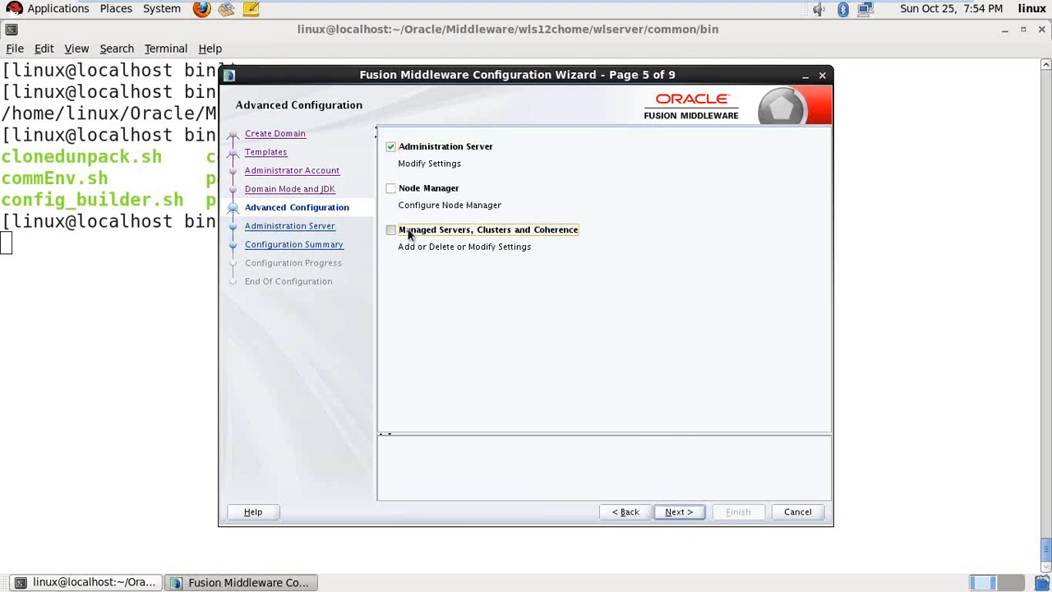
left_click(677, 514)
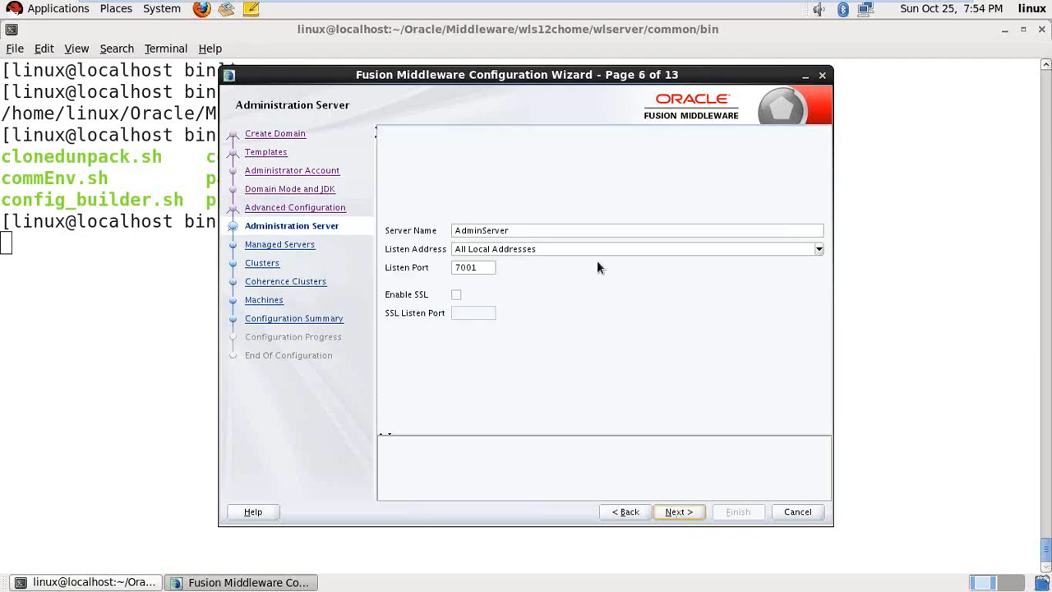
left_click(799, 249)
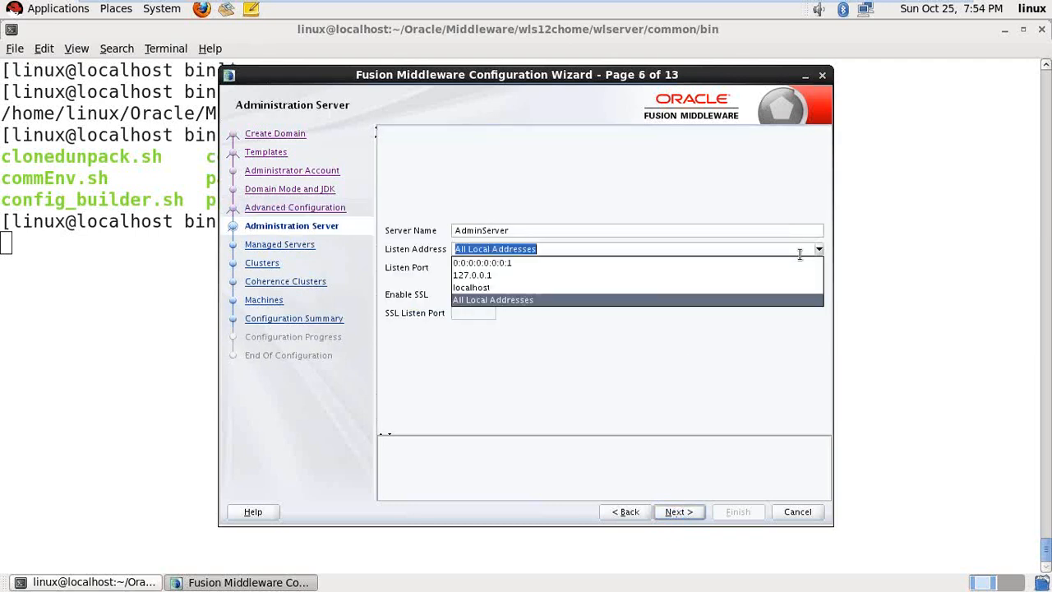
left_click(542, 290)
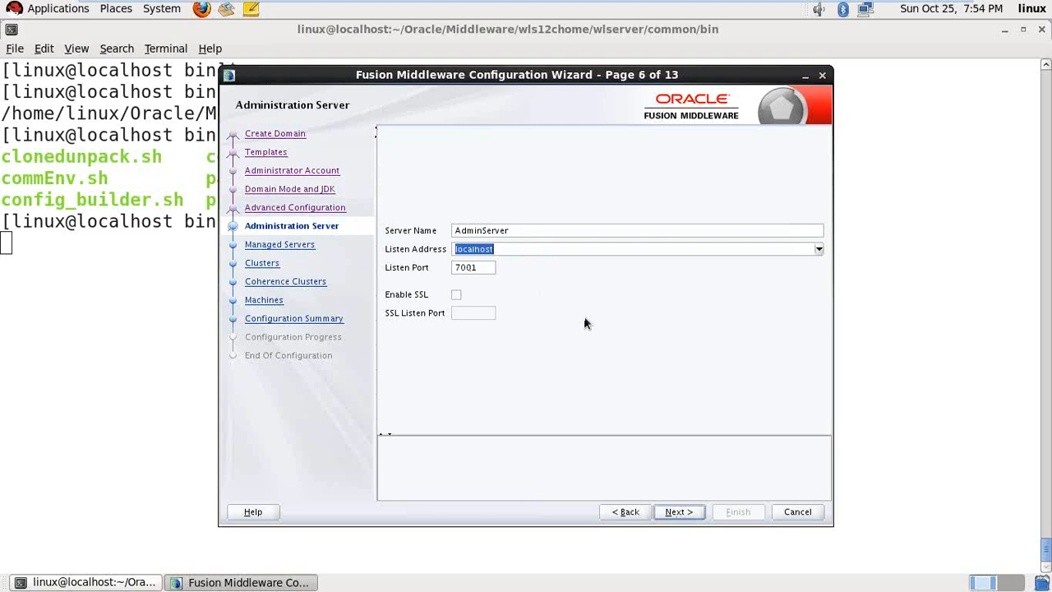
left_click(696, 518)
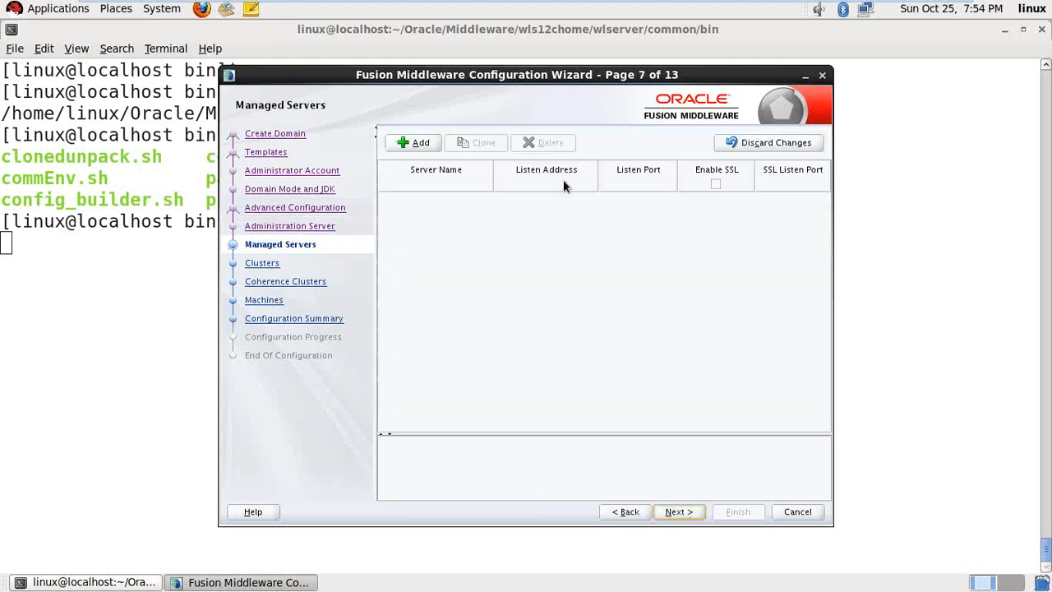
- Add four managed servers, then skip Clusters and Machines to the Configuration Summary
left_click(424, 151)
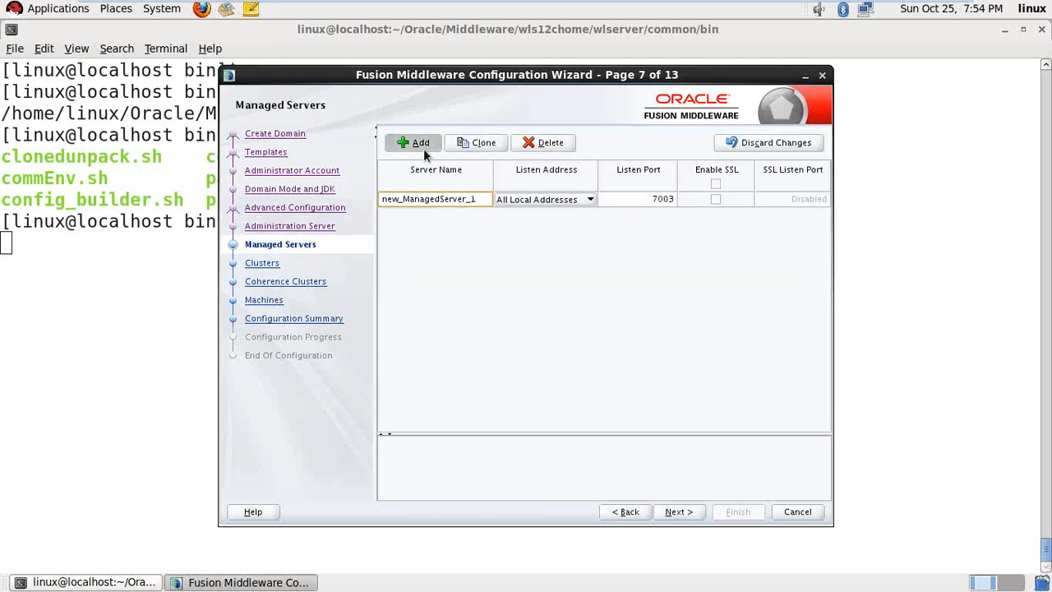
left_click(424, 151)
left_click(424, 152)
left_click(423, 148)
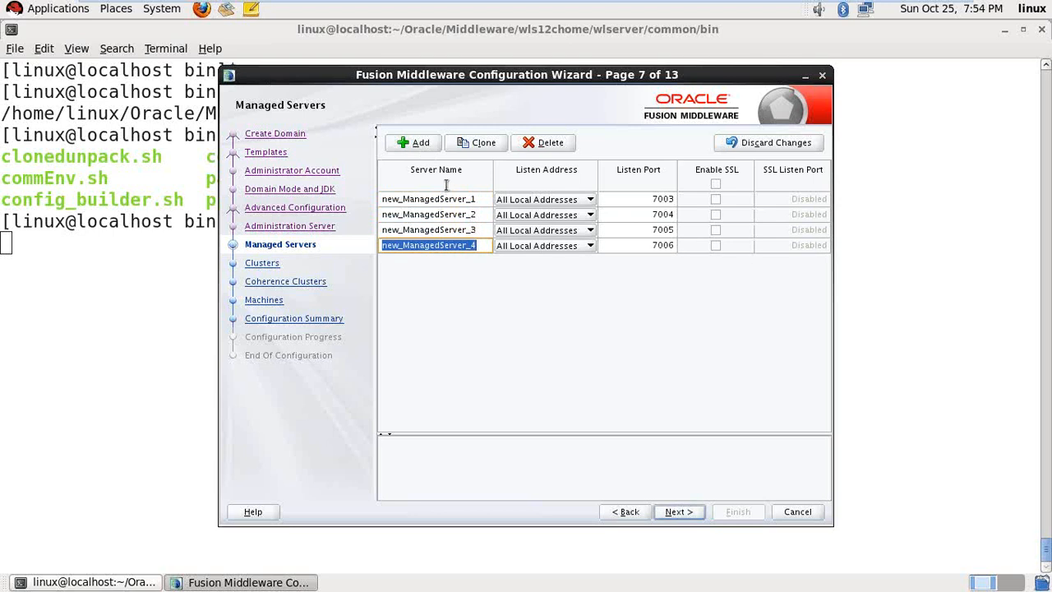
left_click(678, 512)
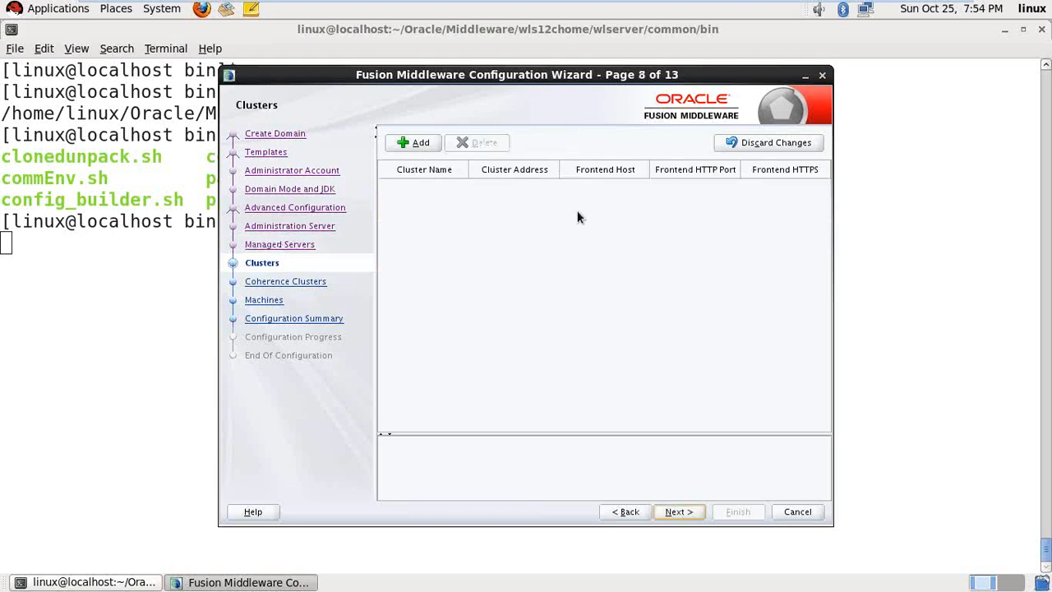
left_click(682, 512)
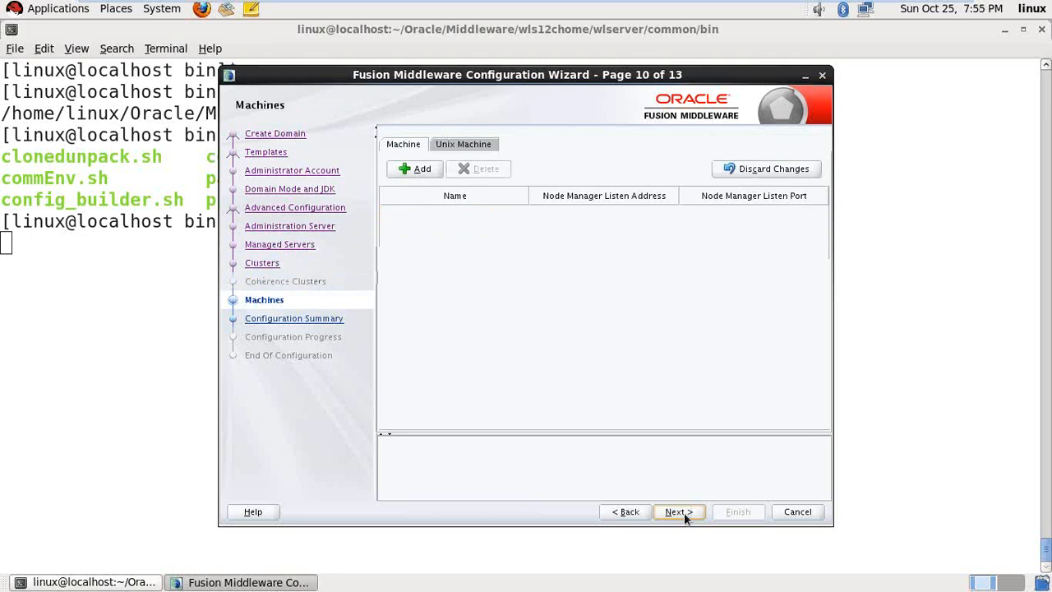
left_click(679, 511)
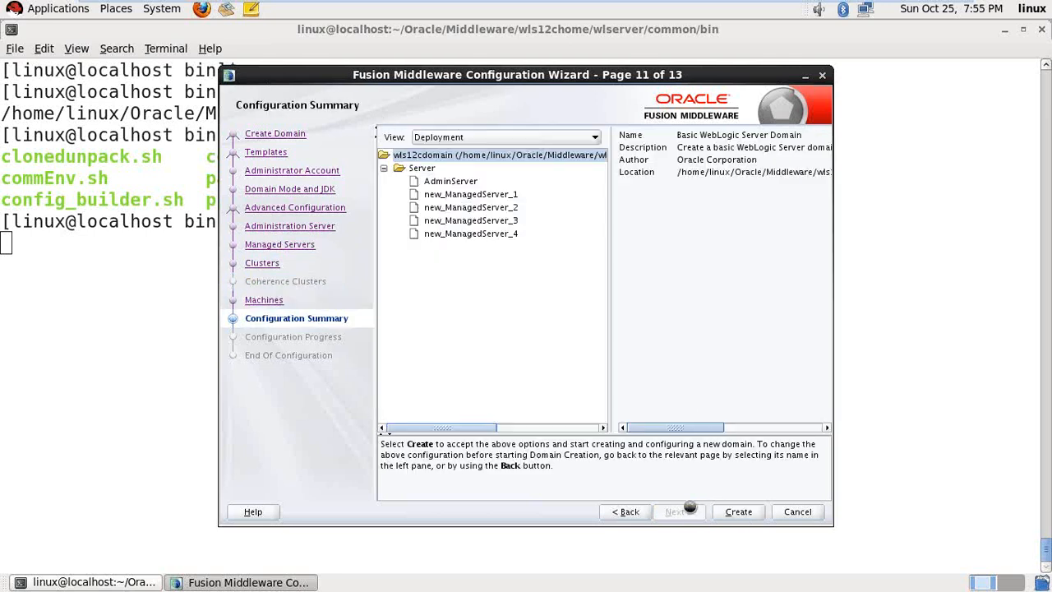
- Create wls12cdomain, wait for 100% progress, and finish the wizard at Configuration Success
left_click(750, 512)
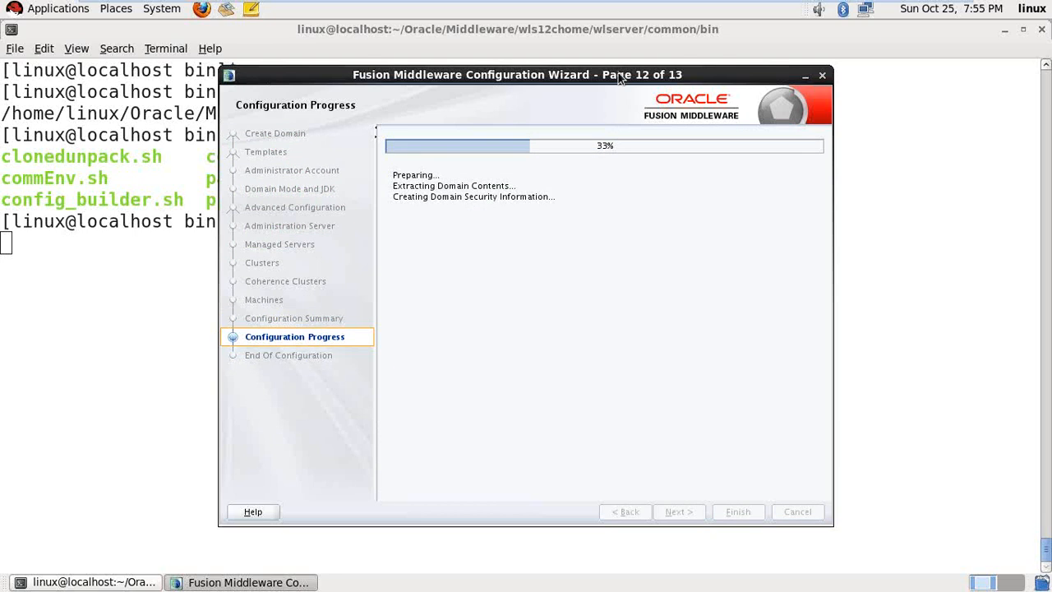
left_click_drag(619, 69, 686, 70)
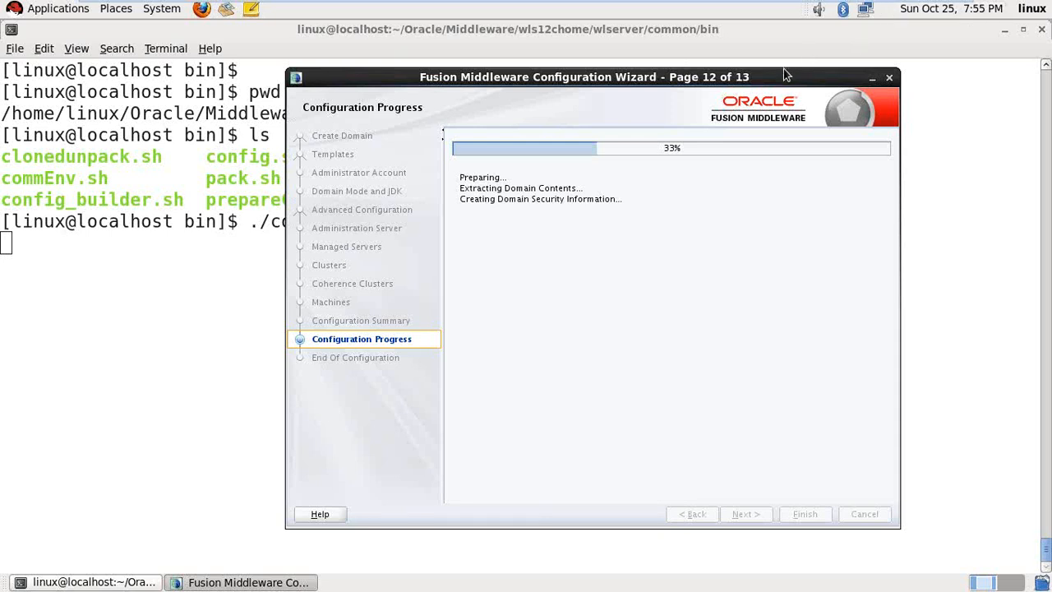
left_click_drag(770, 75, 766, 105)
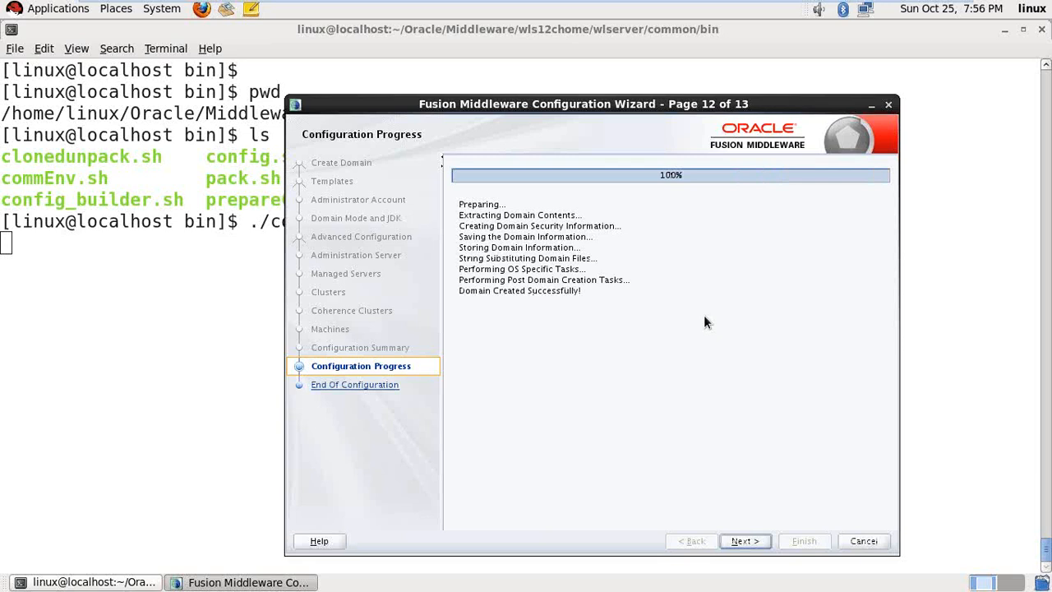
left_click(744, 541)
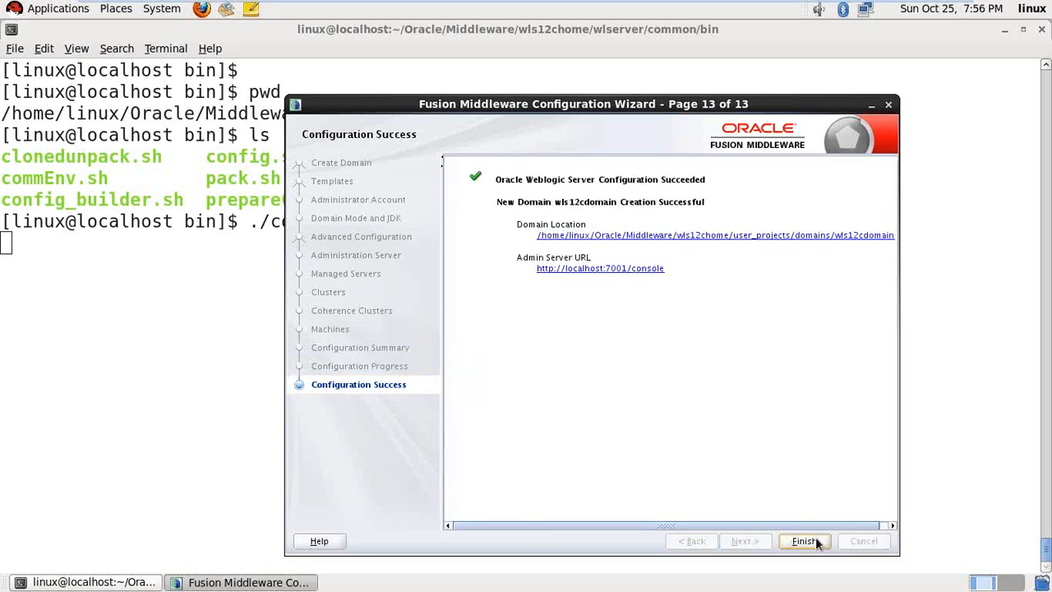
left_click(815, 539)
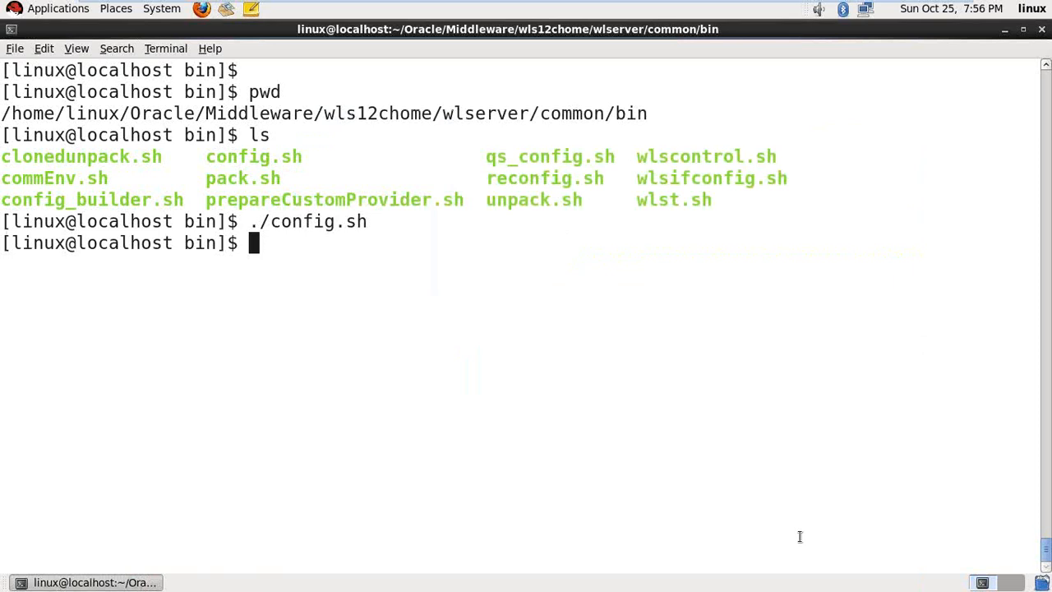
- Change to /home/linux/Oracle/ibmhome/user_projects/domains/ibmdomain and check it with pwd and ls
key("ctrl+l")
key("Return")
key("Return")
type("cd")
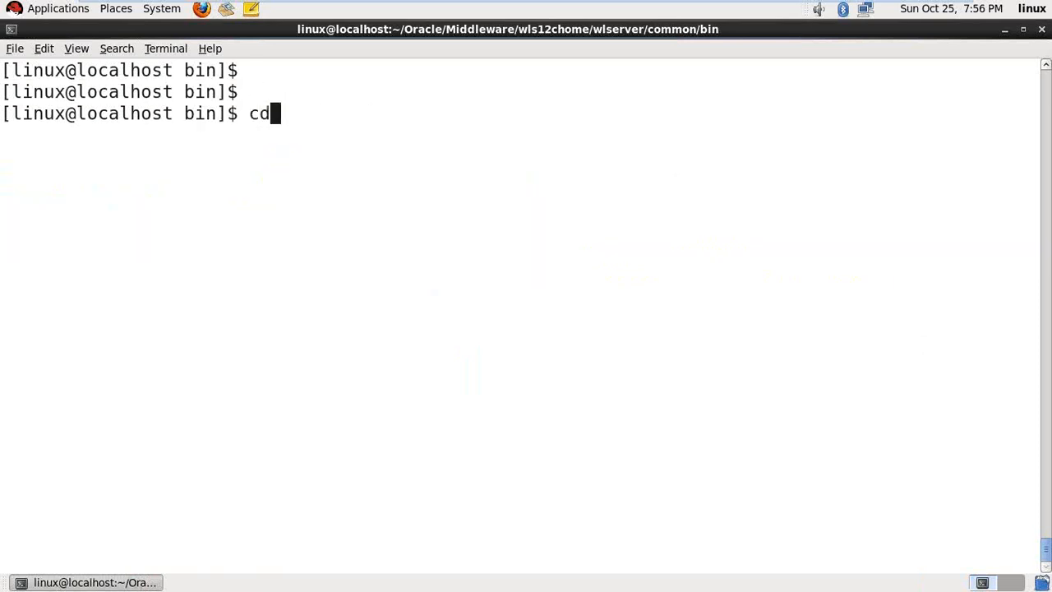
type(" /home/linux/")
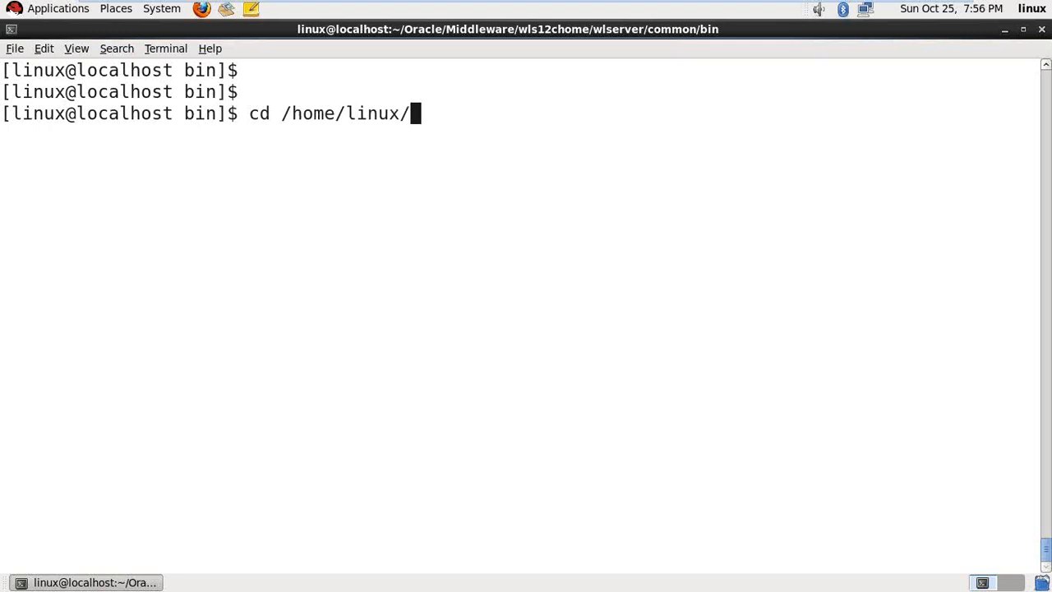
type("Oracle/ibmhome/")
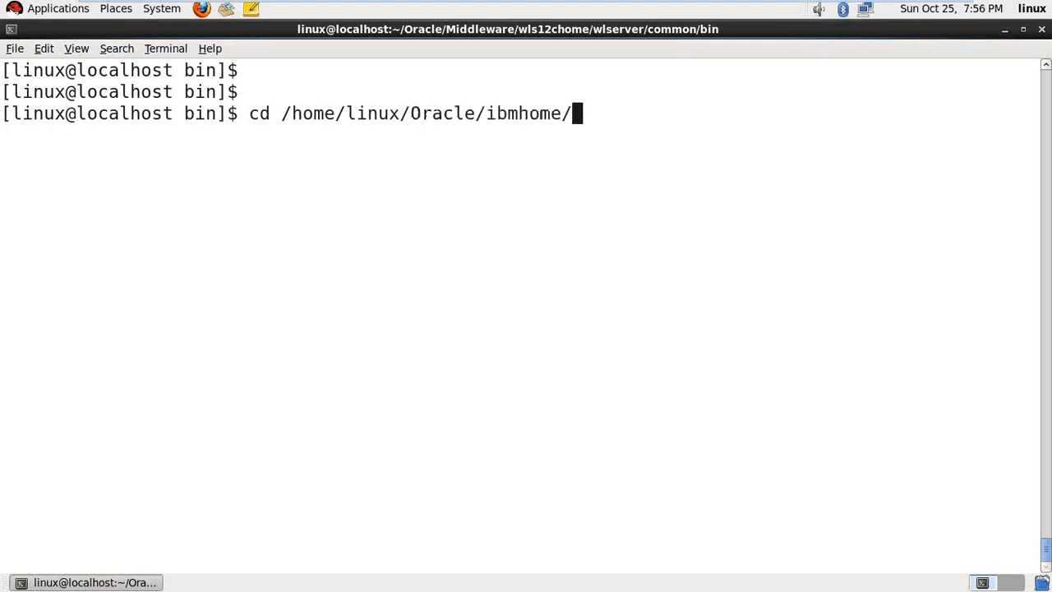
type("user_projects/domains/")
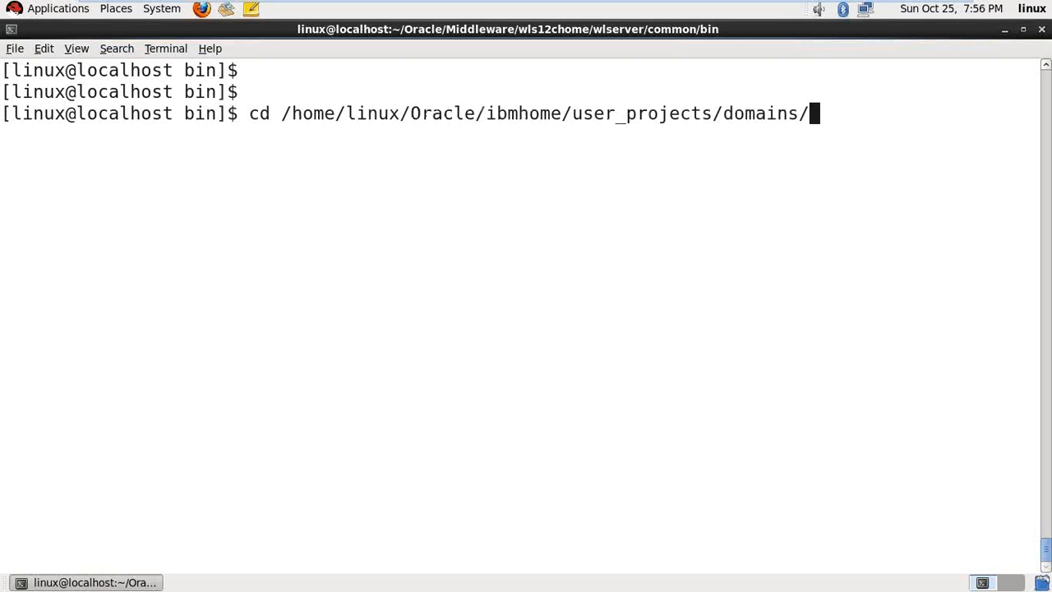
type("ibmdomain/")
key("Return")
key("ctrl+l")
key("Return")
type("p")
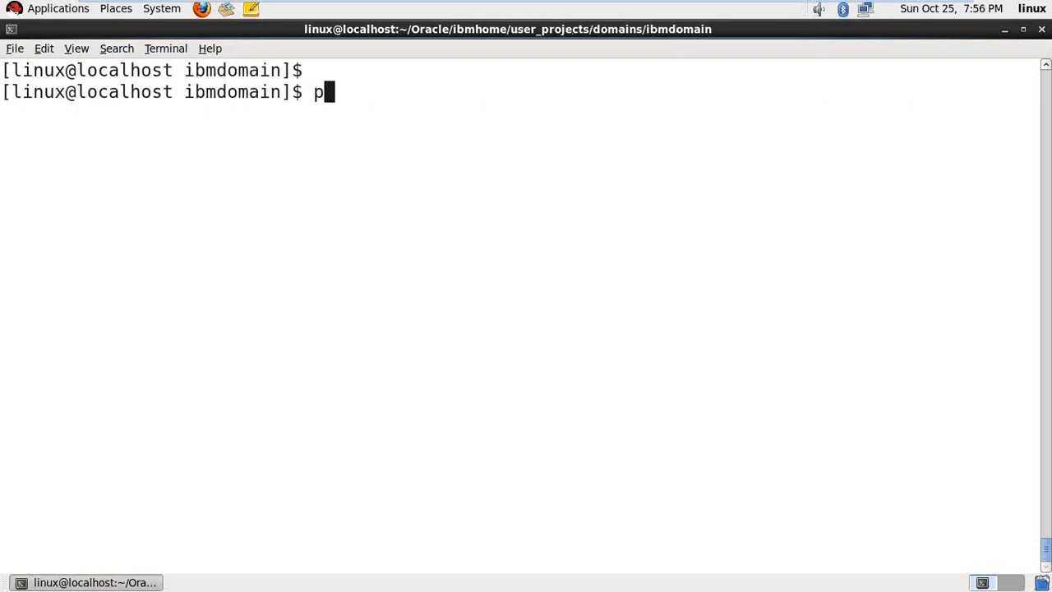
type("wd")
key("Return")
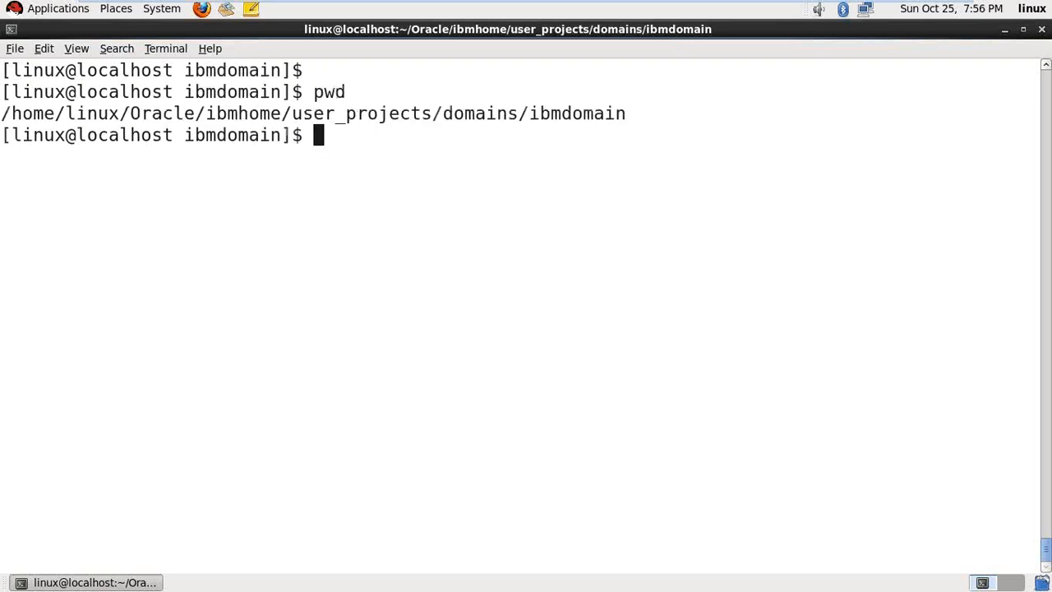
type("ls")
key("Return")
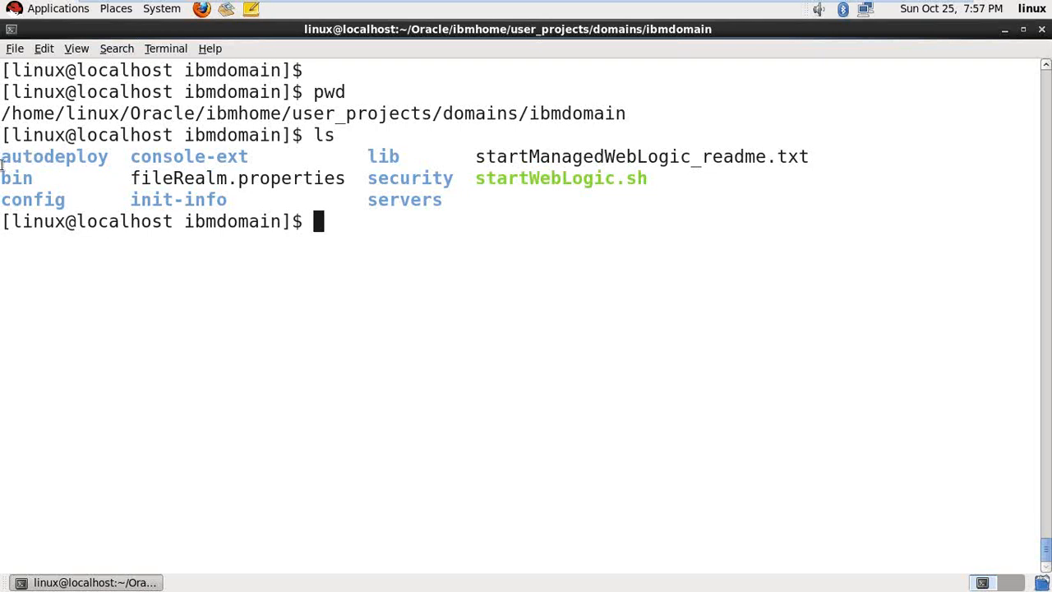
- Highlight the autodeploy, bin and config folder names in the ibmdomain listing
left_click_drag(4, 159, 102, 160)
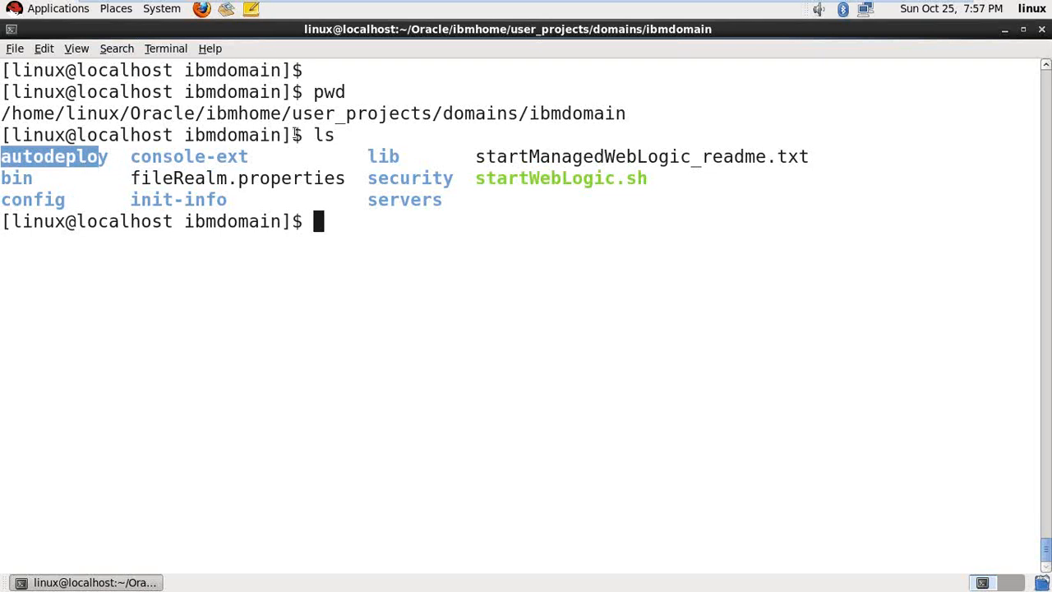
left_click(73, 186)
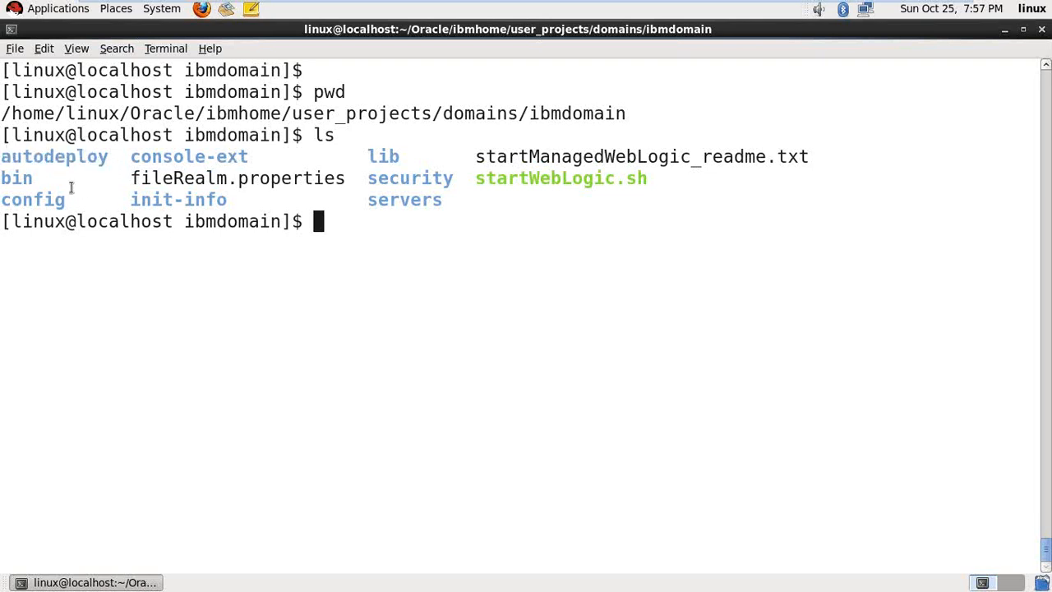
triple_click(25, 177)
left_click(25, 178)
left_click_drag(5, 177, 37, 180)
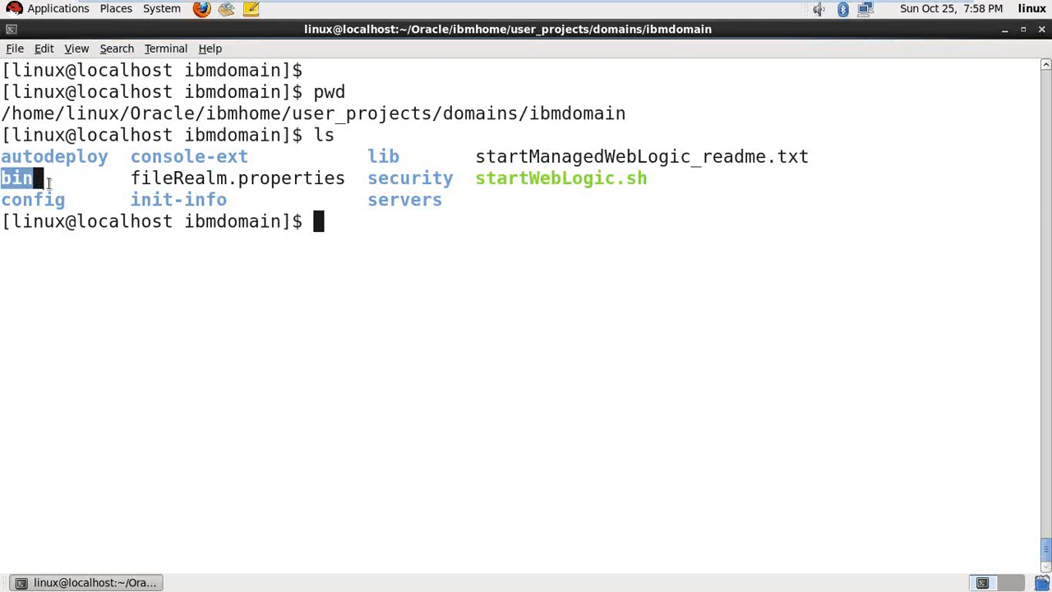
double_click(49, 200)
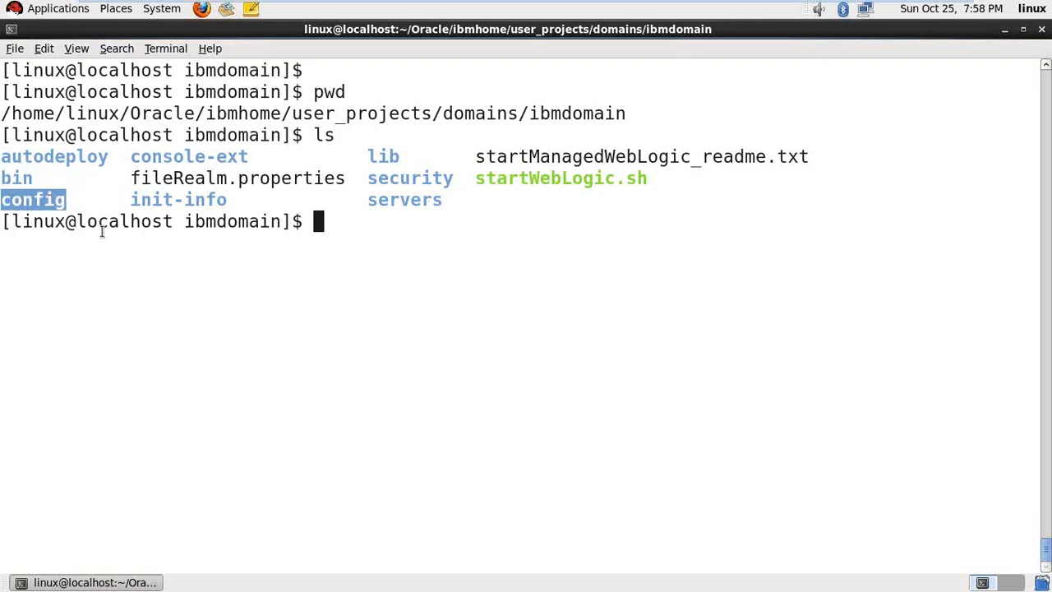
- Enter the config folder and list config.xml plus the deployments, jdbc, jms, security and startup subfolders
type("cd conf")
key("Tab")
key("Return")
type("ls")
key("Return")
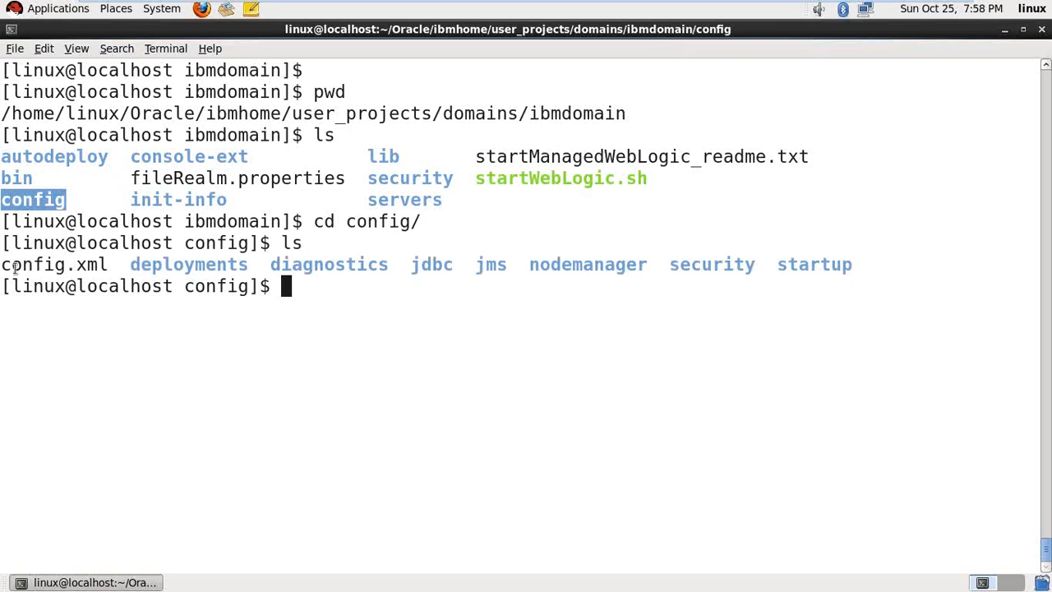
mouse_move(11, 264)
left_mouse_down()
mouse_move(106, 277)
mouse_move(14, 265)
left_mouse_up()
left_click(110, 265)
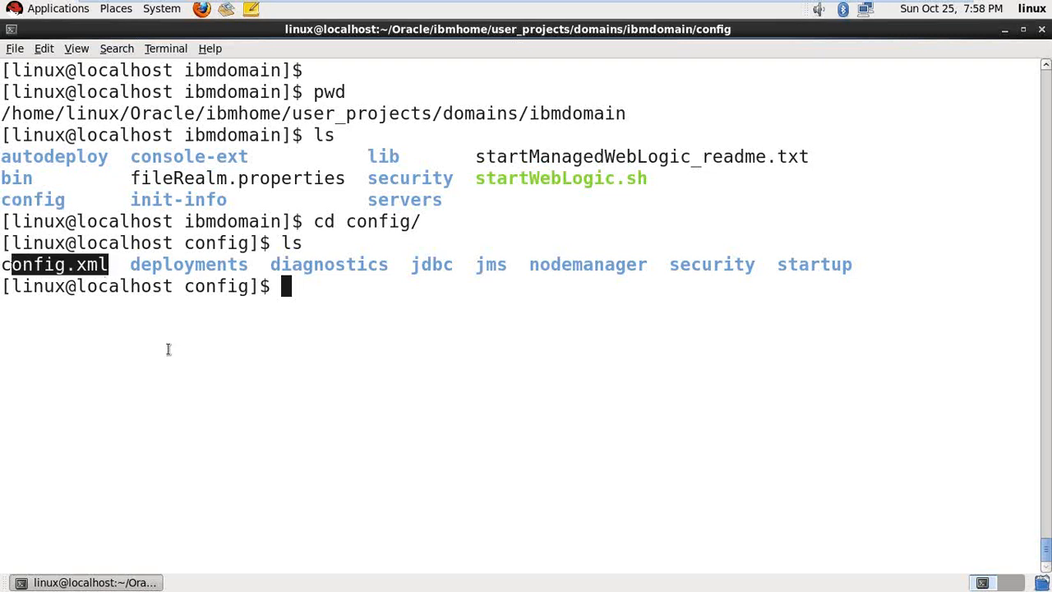
left_click(267, 304)
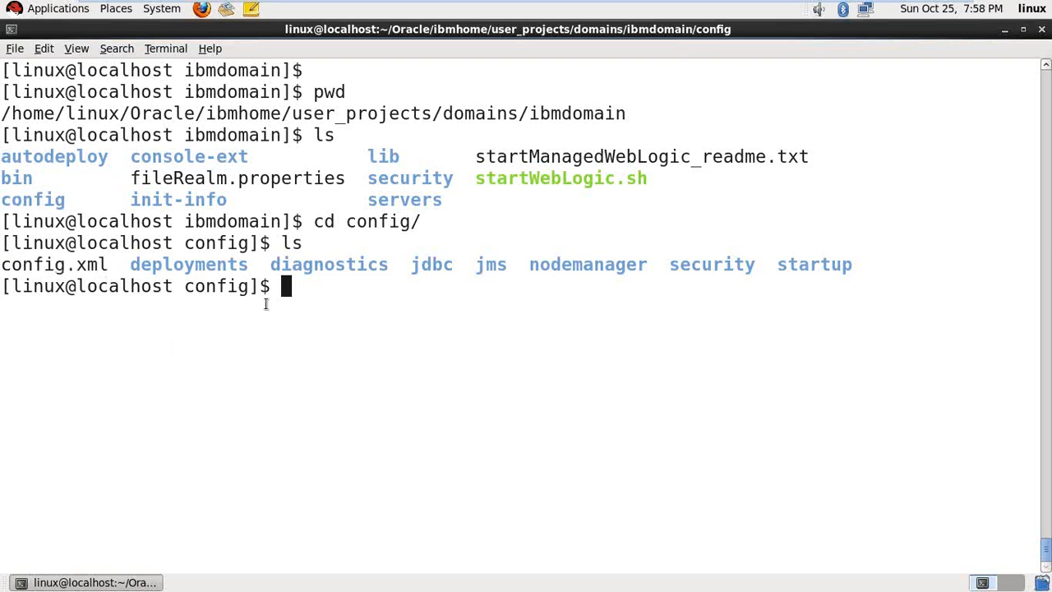
left_click_drag(131, 265, 848, 269)
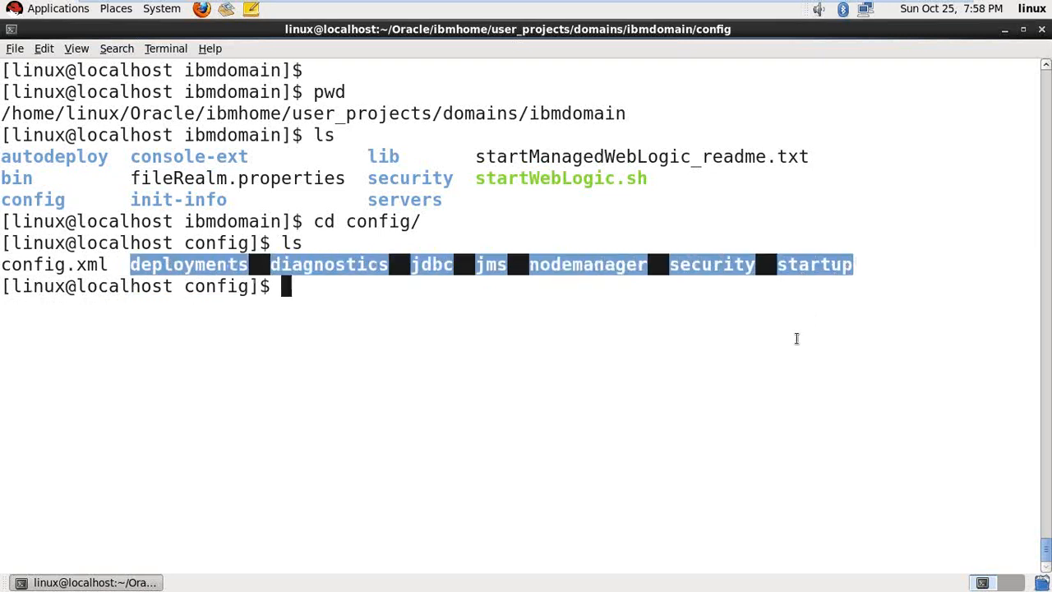
left_click(783, 378)
- Return to ibmdomain, list it, then enter the security folder and inspect its files
type("cd ..")
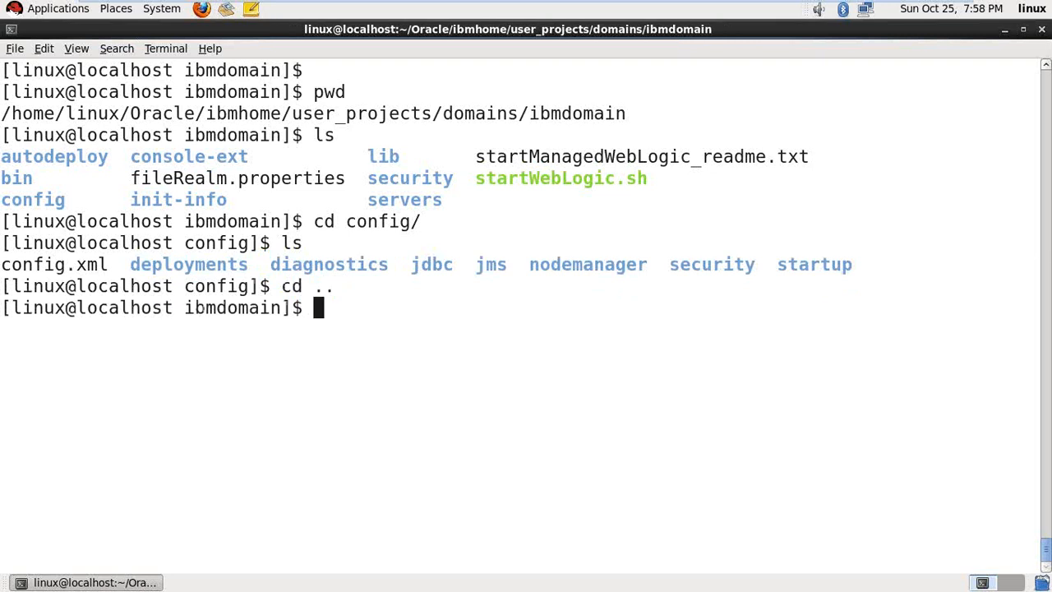
key("Return")
key("ctrl+l")
type("ls")
key("Return")
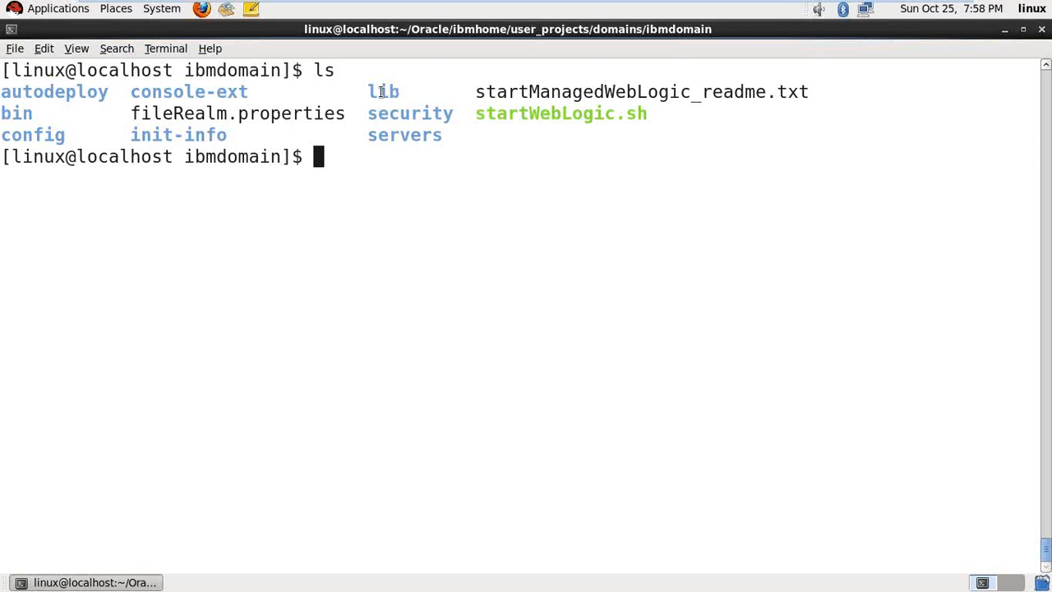
left_click_drag(382, 91, 386, 91)
double_click(375, 113)
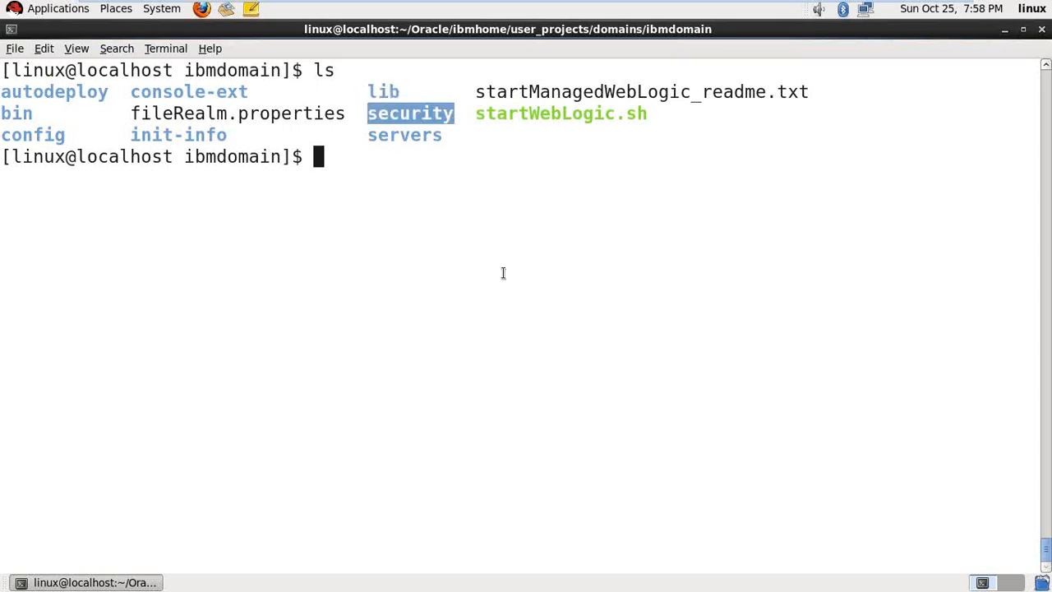
type("cd se")
key("Tab")
key("Return")
type("ls")
key("Return")
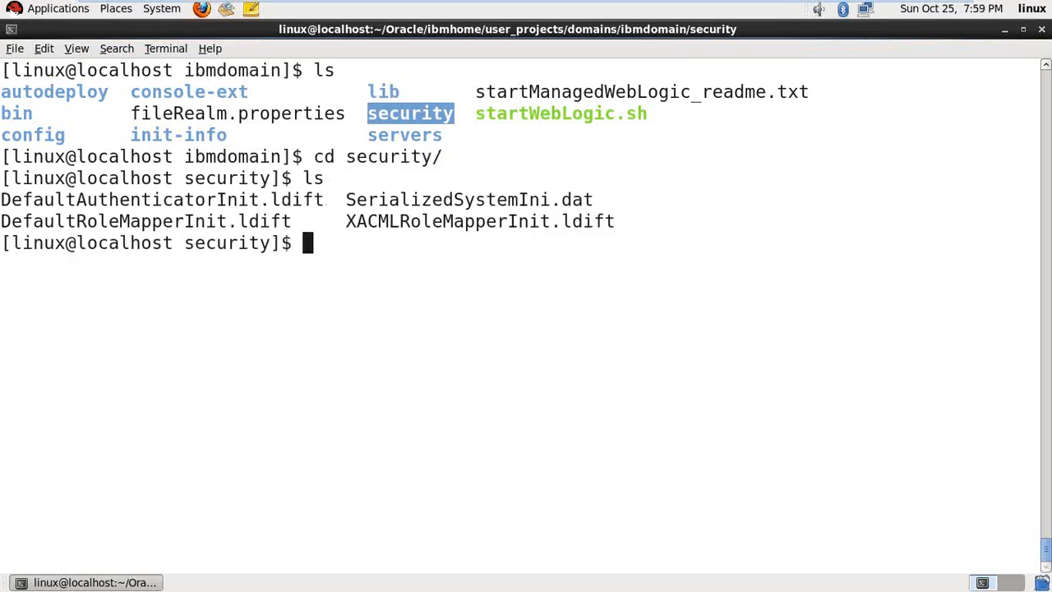
left_click_drag(11, 200, 608, 222)
- Go back up to ibmdomain and list the contents of its servers folder
key("ctrl+l")
key("Return")
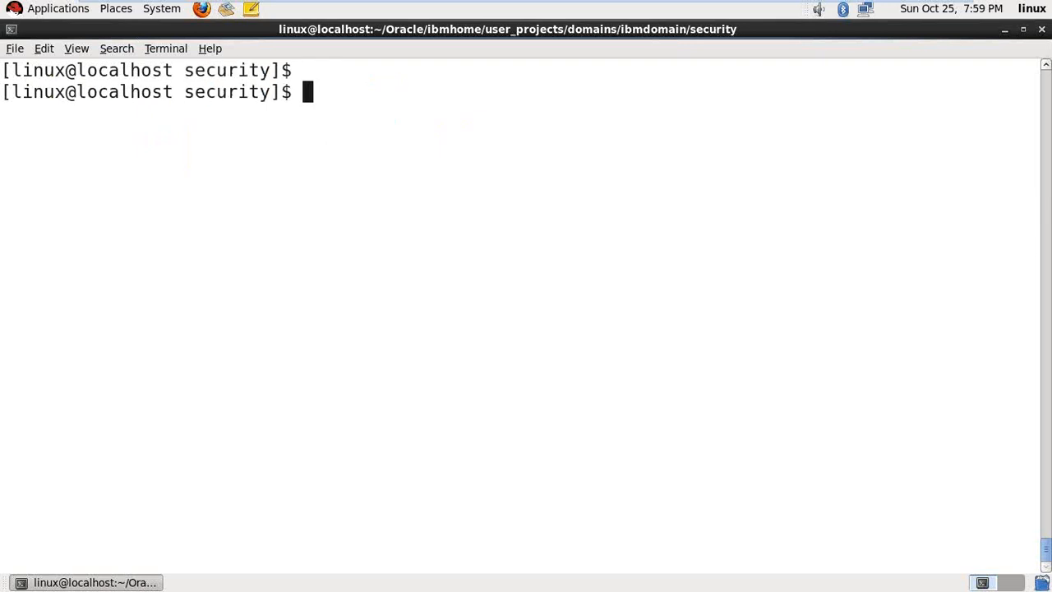
type("cd ..")
key("Return")
type("ls")
key("Return")
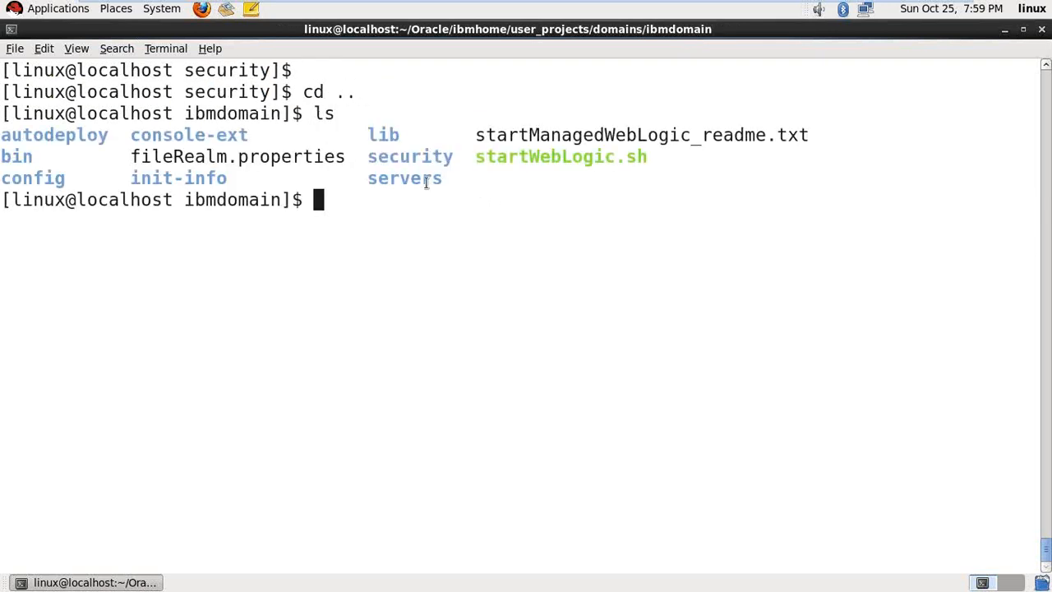
type("cd ser")
key("Tab")
key("Return")
type("ls")
key("Return")
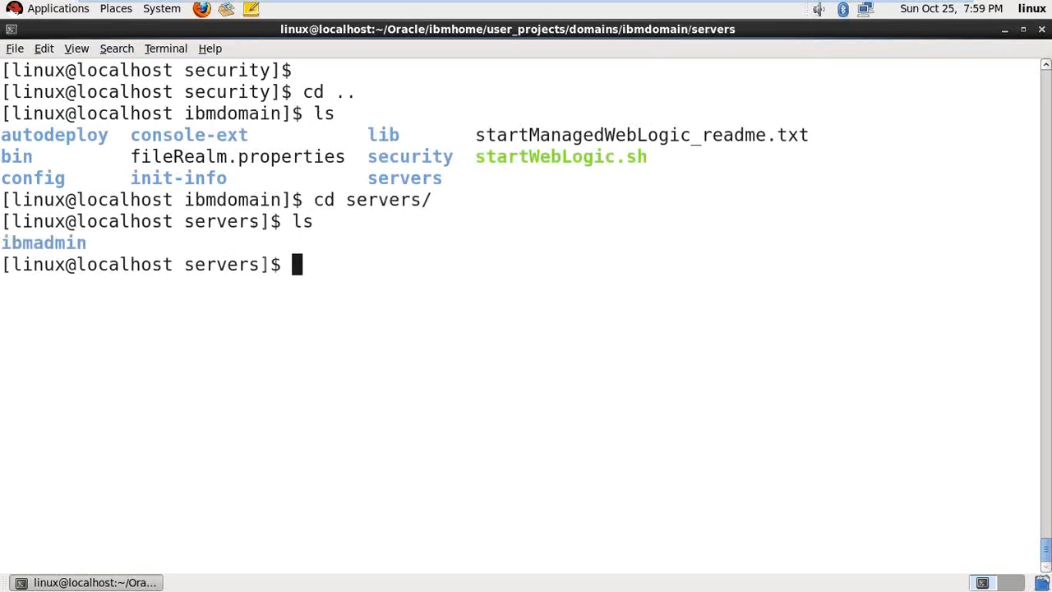
- Move into ibmdomain's bin folder, confirm it with pwd, and enter ./startWebLogic.sh & at the prompt
type("cd ..")
key("Return")
key("ctrl+l")
type("ls")
key("Return")
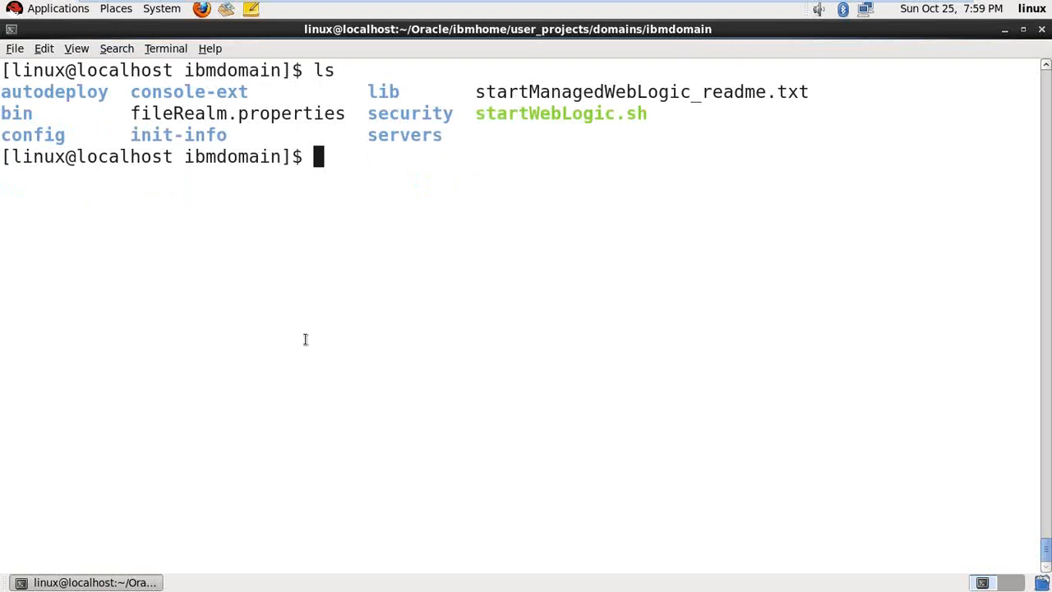
key("ctrl+l")
key("Return")
type("cd bin/")
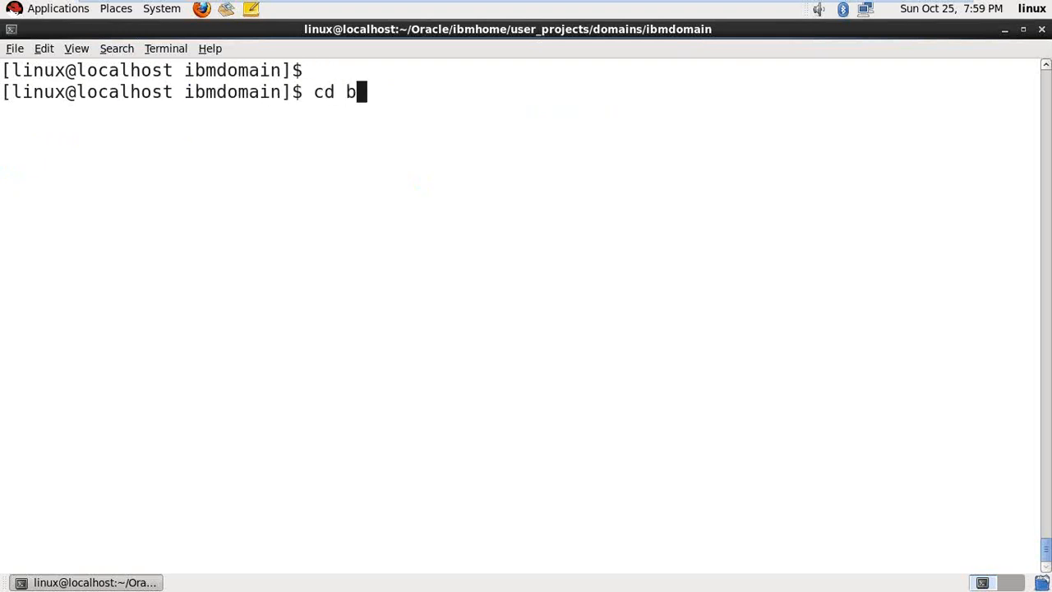
key("Return")
key("ctrl+l")
key("Return")
type("pwd")
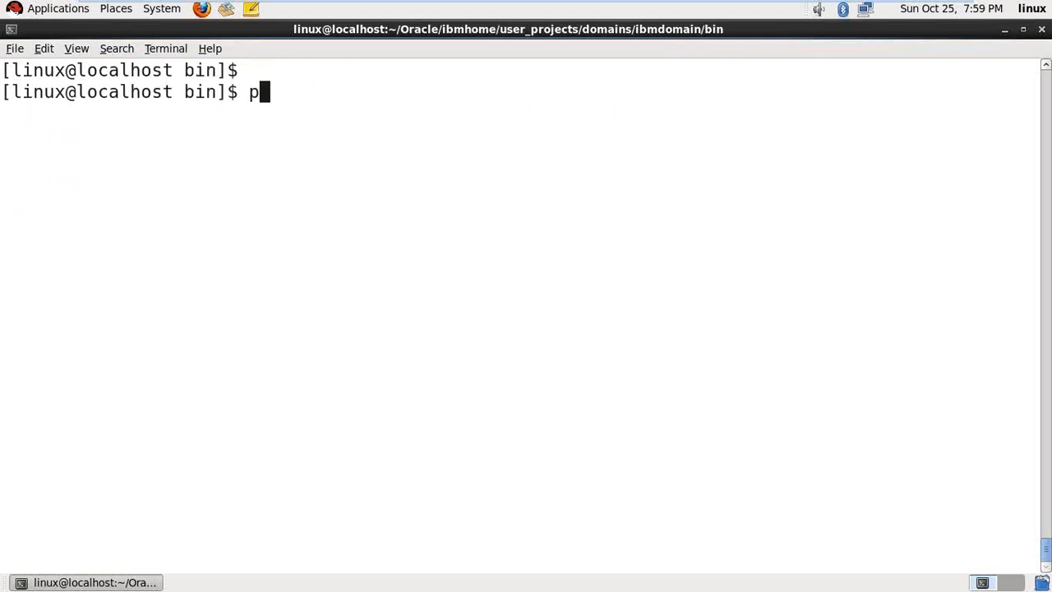
key("Return")
type("./startWebLogic.sh ")
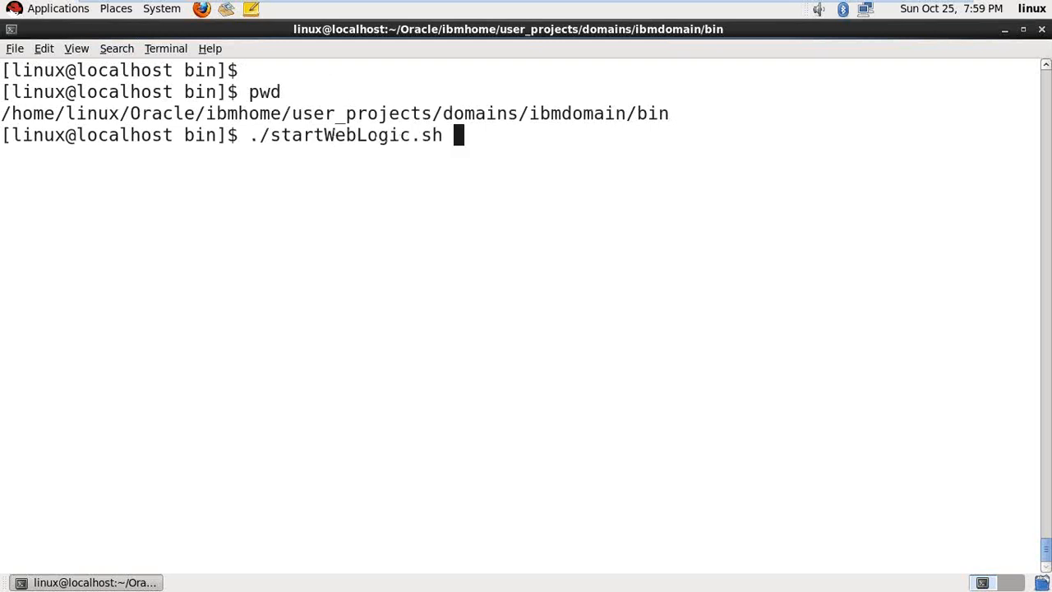
type("&")
- Run ./startWebLogic.sh without the ampersand, then open a second maximized terminal with larger text
key("BackSpace")
key("Return")
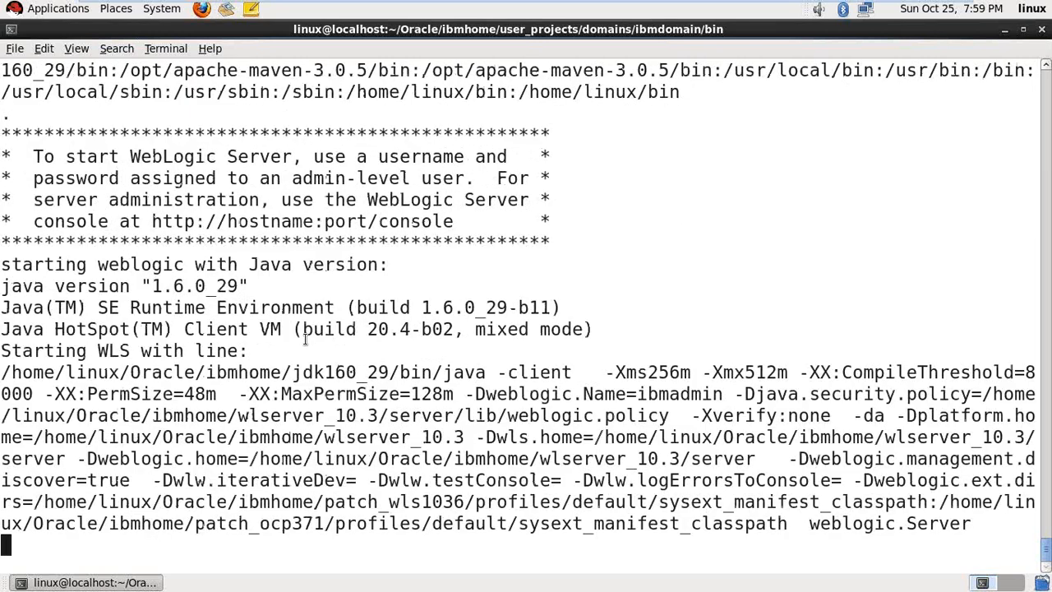
right_click(391, 198)
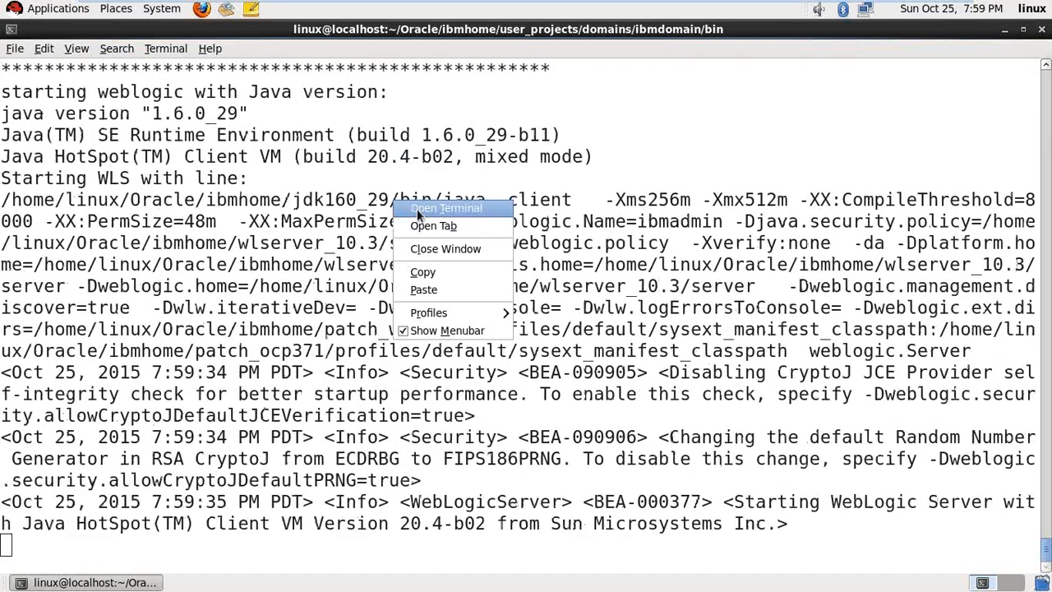
left_click(416, 209)
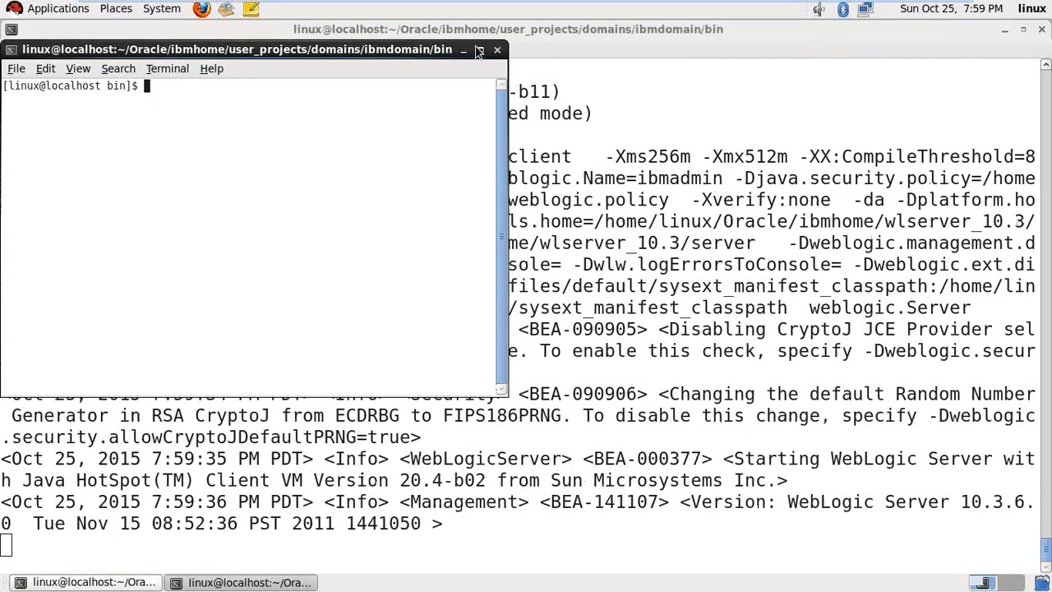
left_click(479, 51)
key("ctrl+plus")
key("ctrl+plus")
key("ctrl+plus")
key("ctrl+plus")
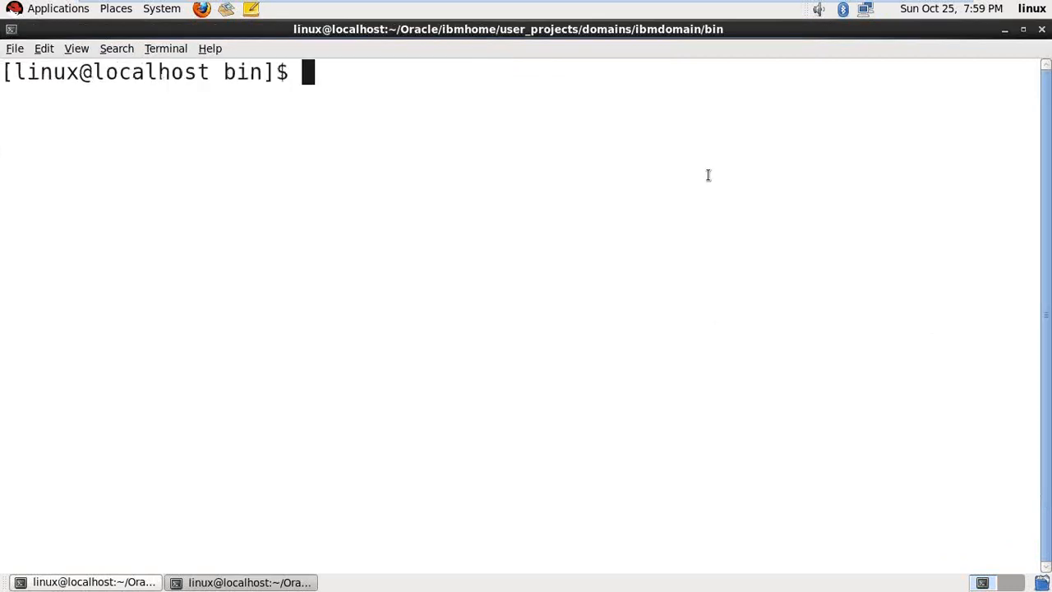
- Navigate to proddomain's bin folder and confirm the path with pwd
type("cd ..")
key("Return")
type("cd ..")
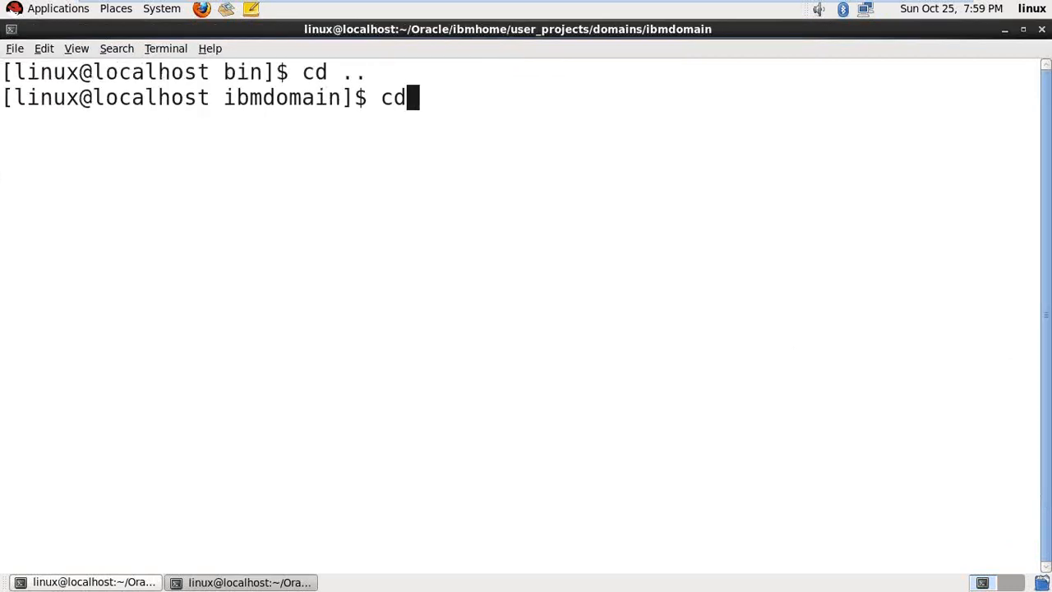
key("Return")
type("cd ")
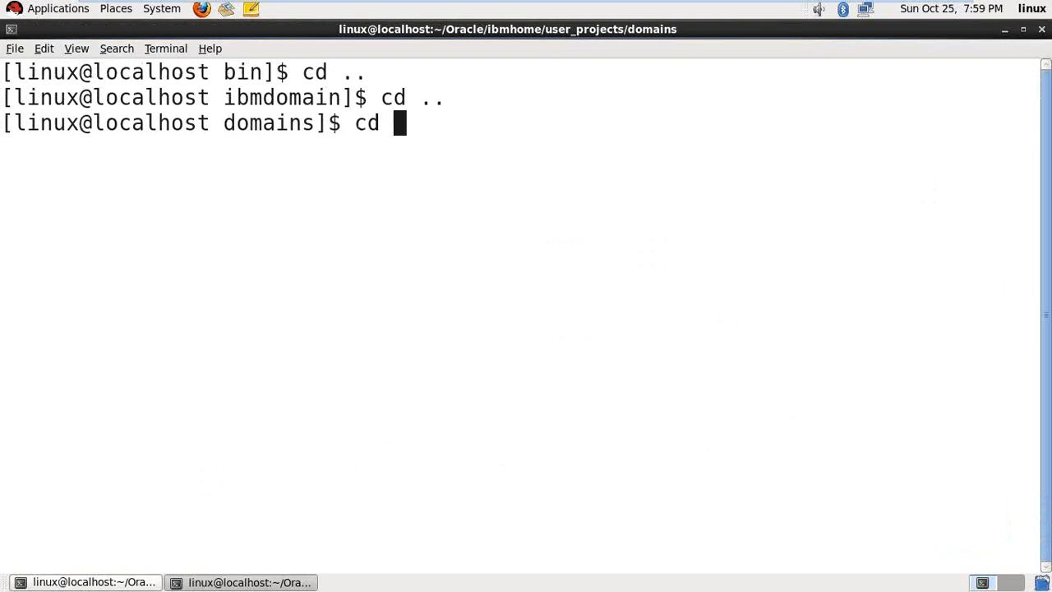
type("pro")
key("Tab")
key("Return")
key("ctrl+l")
key("Return")
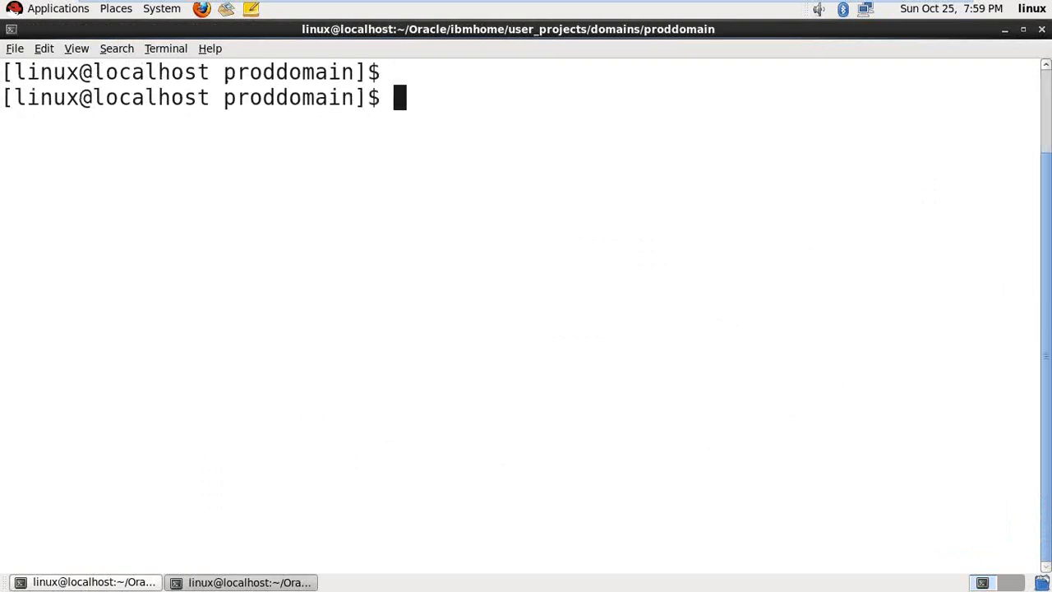
type("cd bin")
key("Tab")
key("Return")
key("ctrl+l")
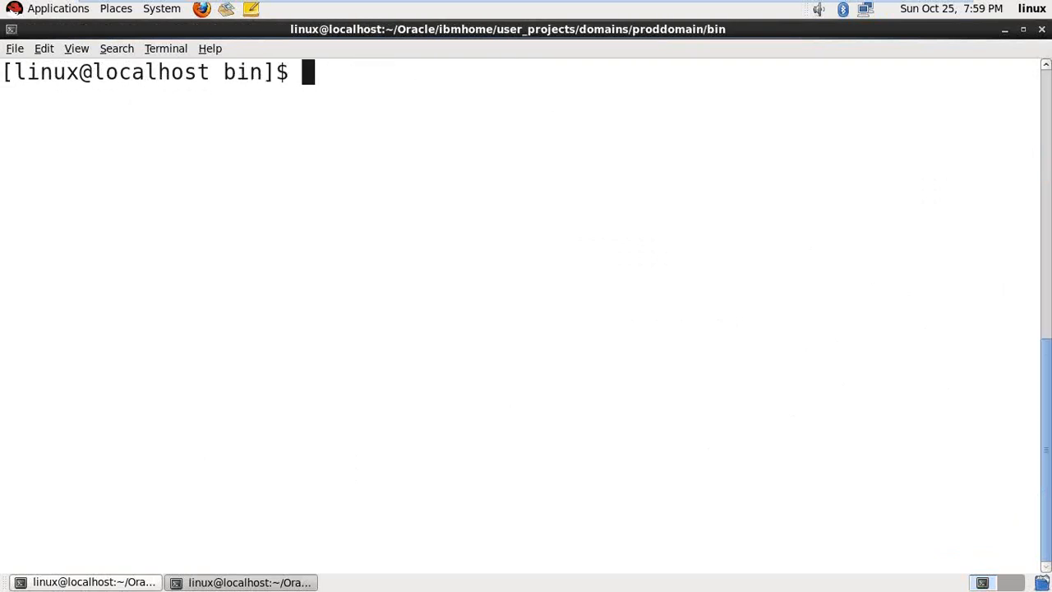
key("Return")
type("pwd")
key("Return")
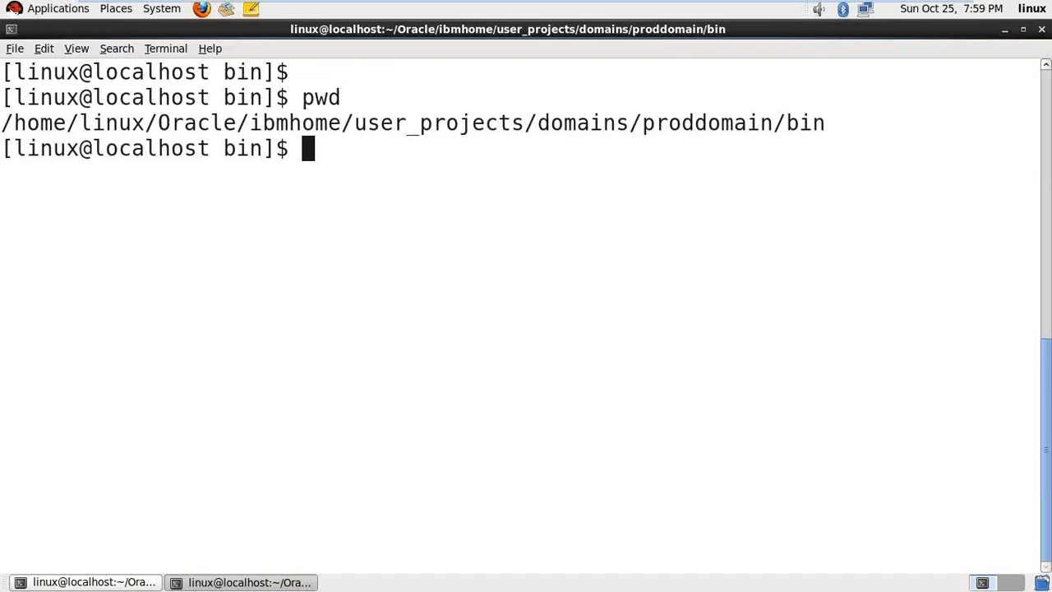
- Open a third maximized terminal, check the ibmdomain server log, then return to the proddomain terminal
right_click(532, 198)
left_click(557, 205)
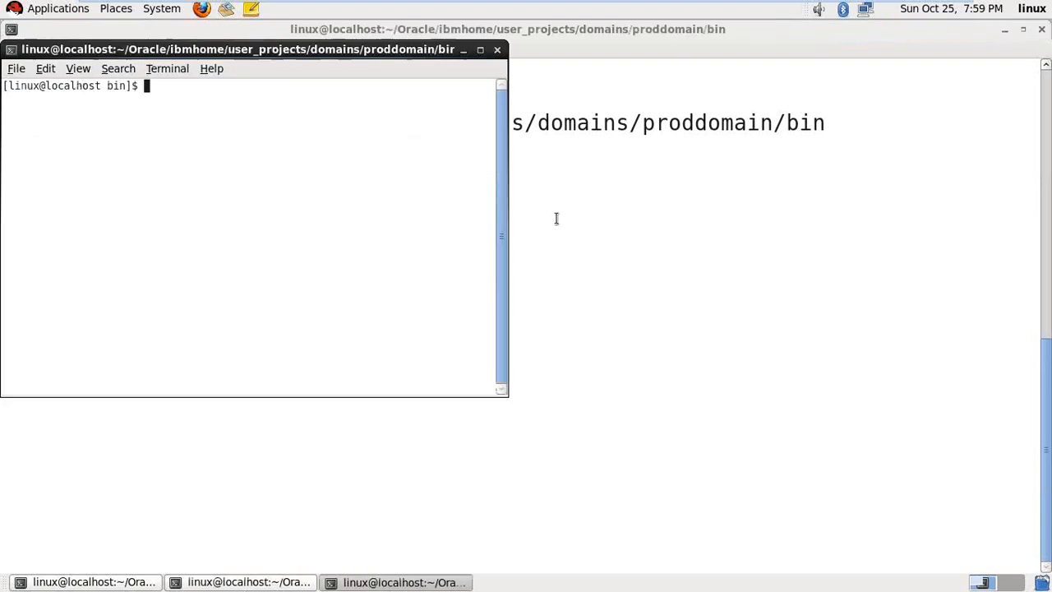
left_click(480, 50)
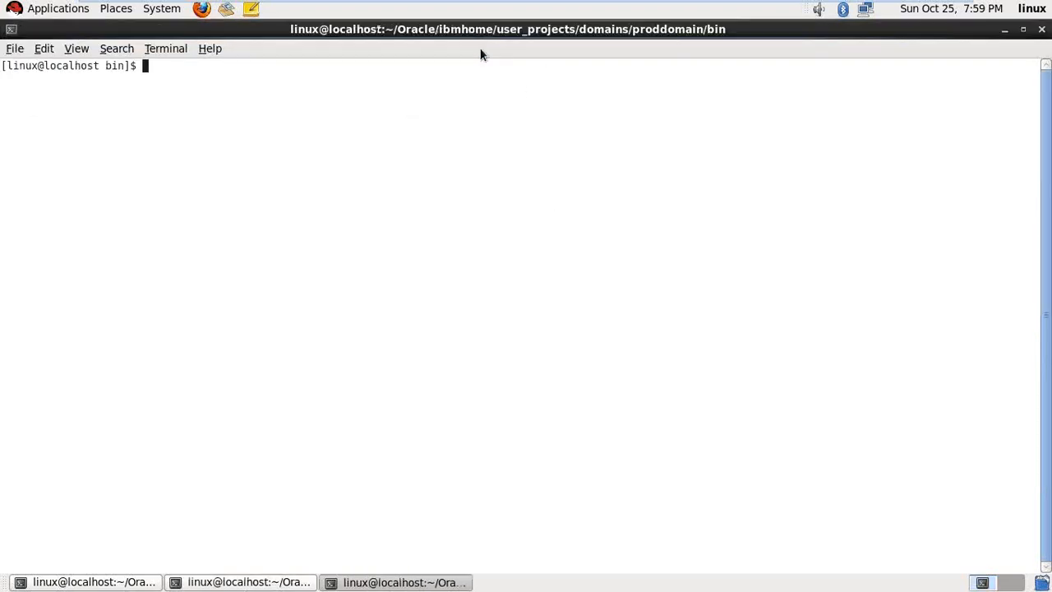
key("ctrl+plus")
key("ctrl+plus")
key("ctrl+plus")
key("ctrl+plus")
type("cd")
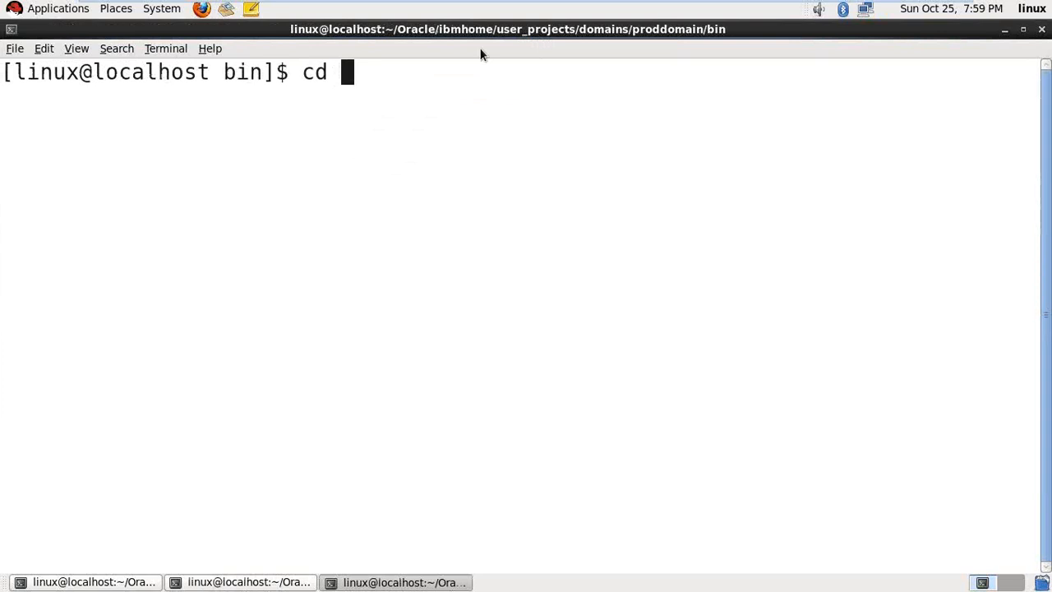
left_click(101, 582)
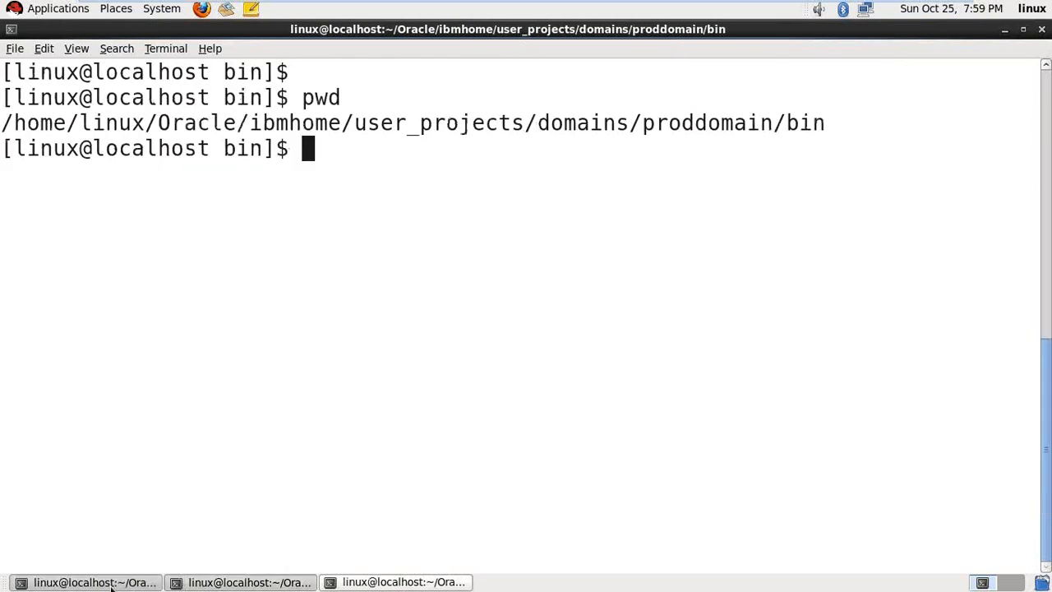
left_click(111, 585)
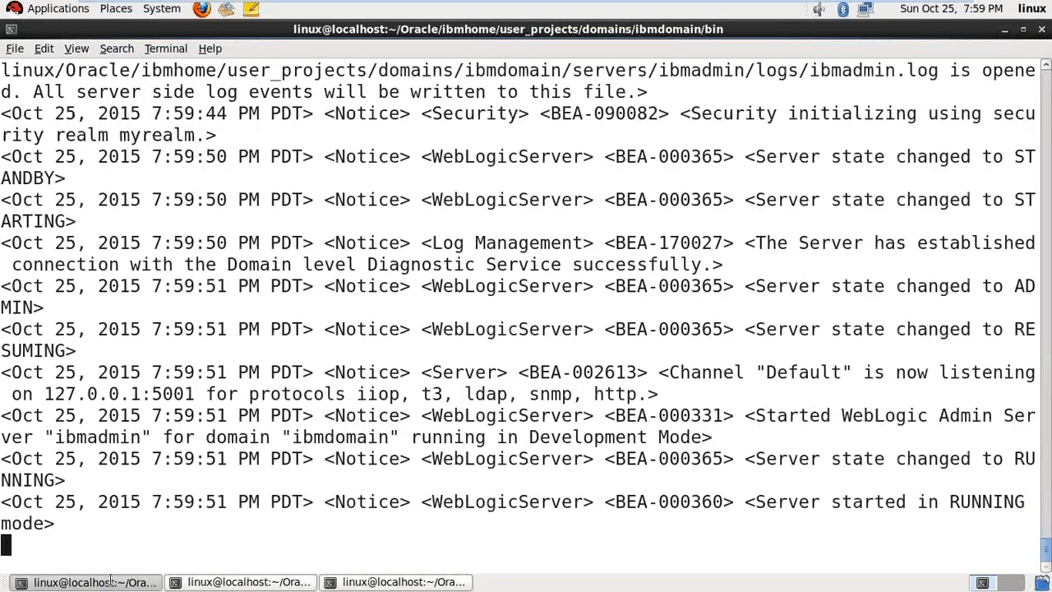
left_click(238, 581)
left_click(58, 8)
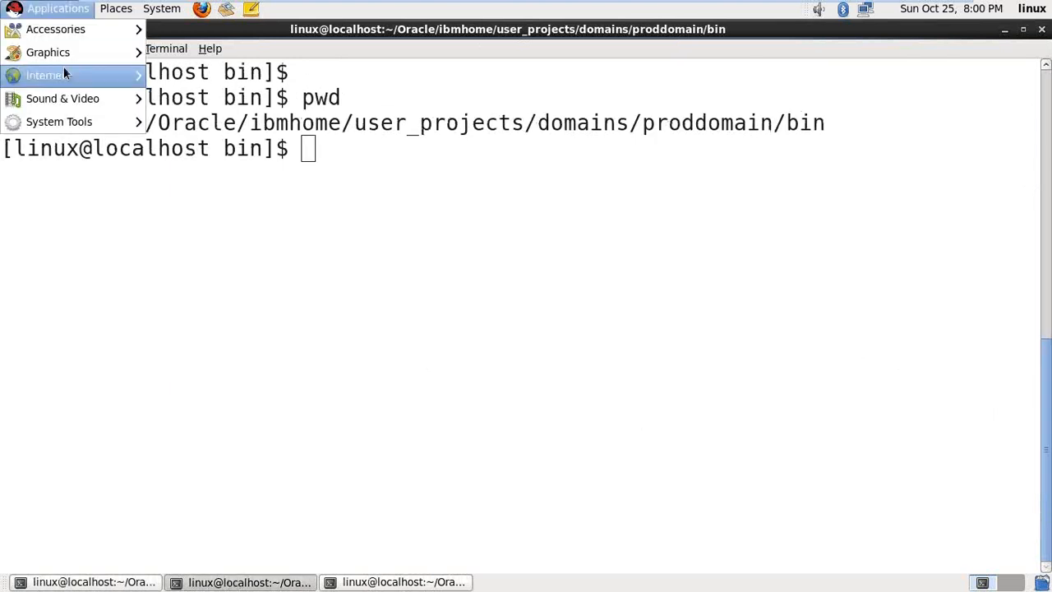
- Launch Firefox and note the listening port 5001 in the ibmdomain server log
mouse_move(63, 73)
left_click(206, 74)
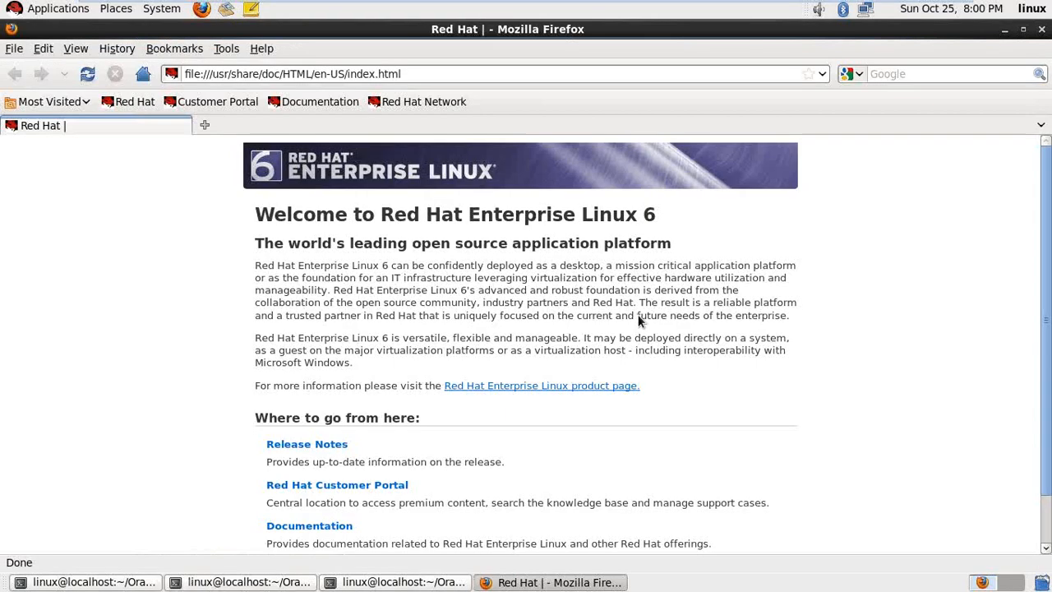
left_click(90, 581)
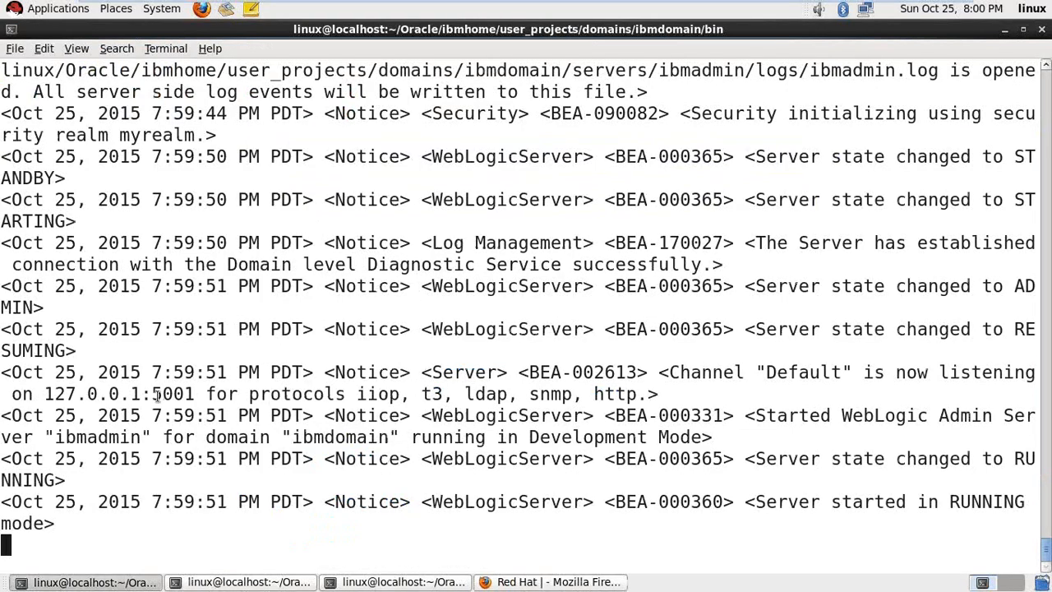
left_click_drag(153, 393, 280, 394)
left_click(582, 582)
double_click(311, 68)
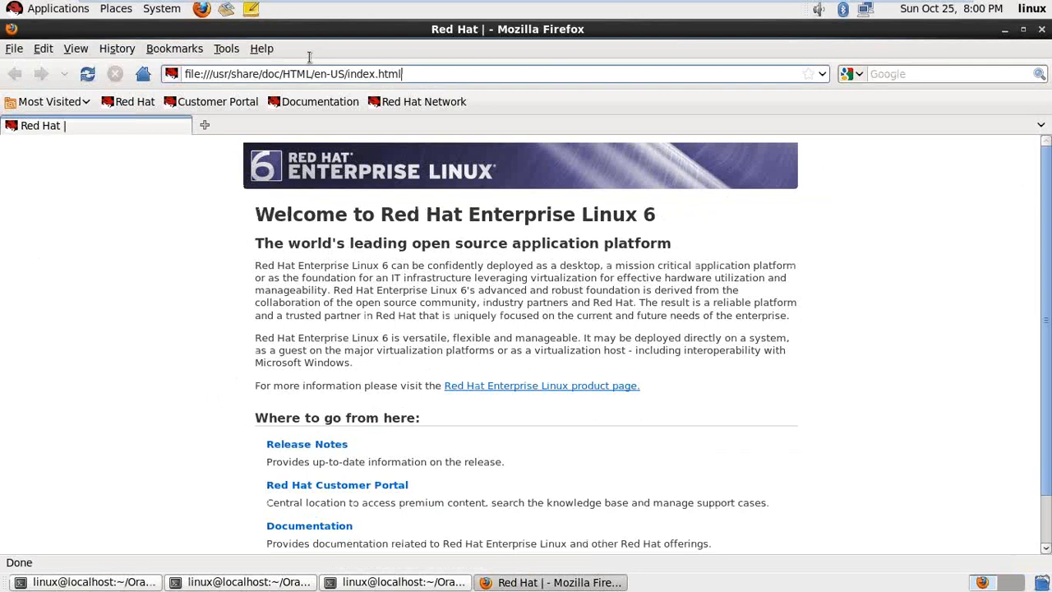
type("http://")
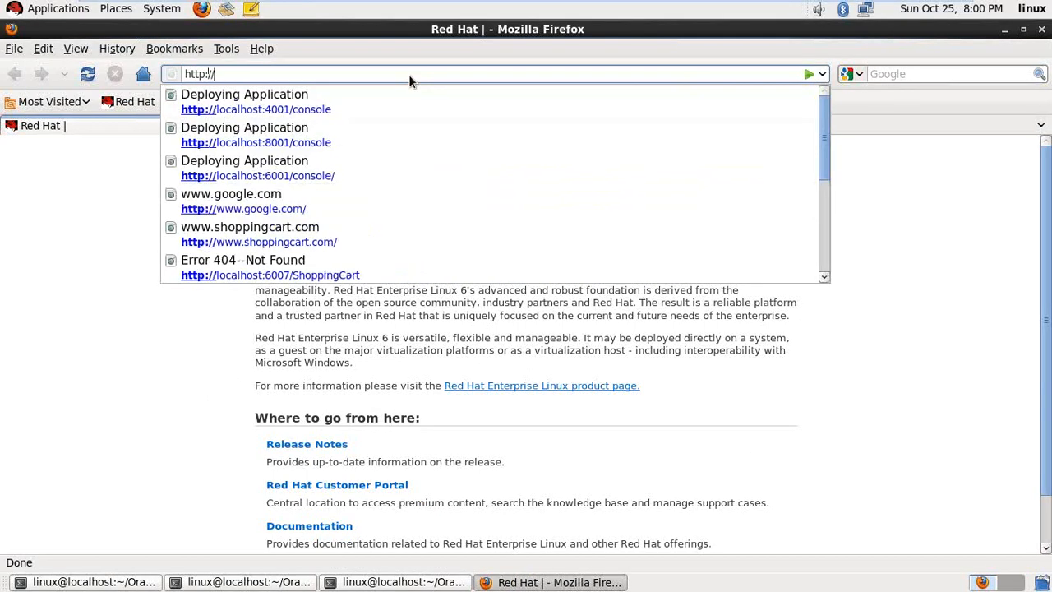
type("localhos")
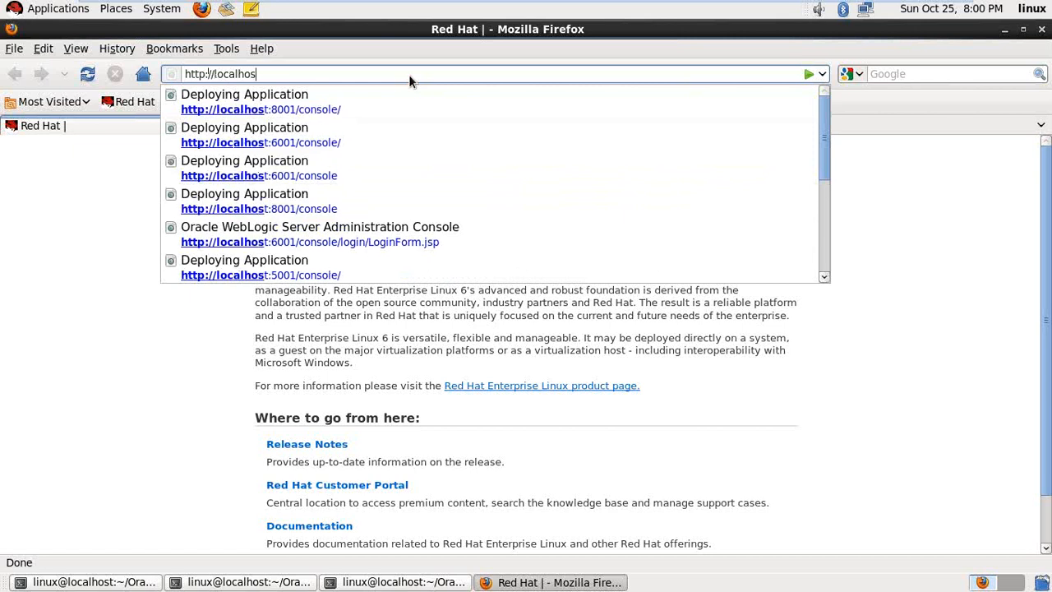
type("t:5001")
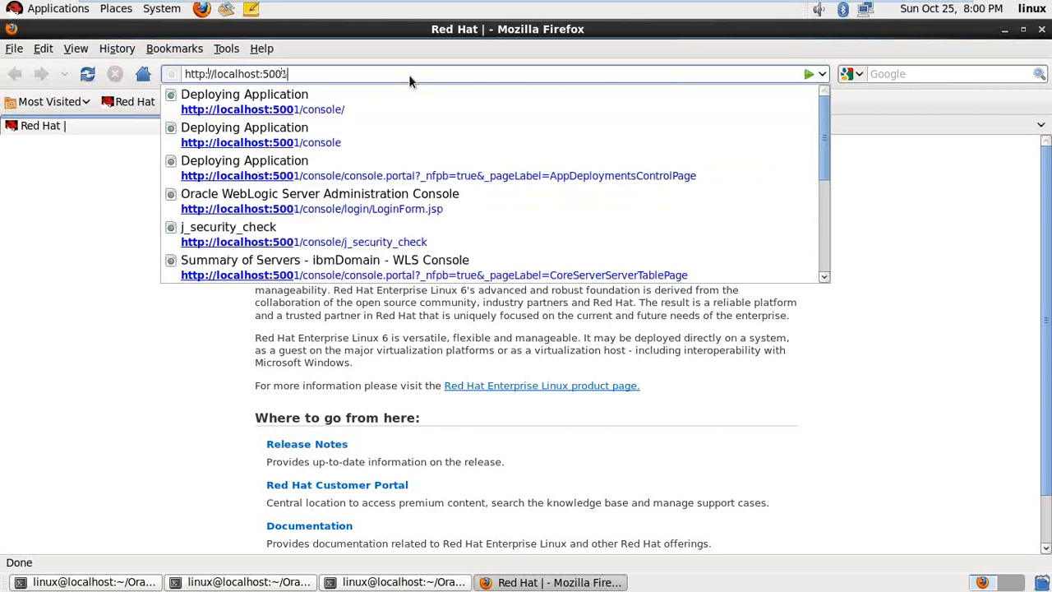
type("/console")
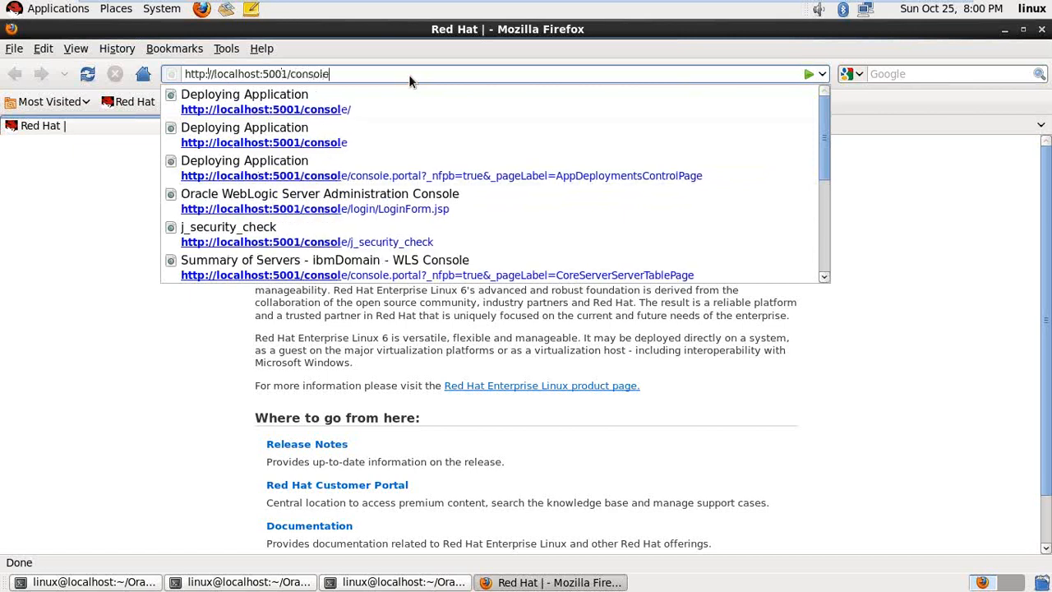
key("Return")
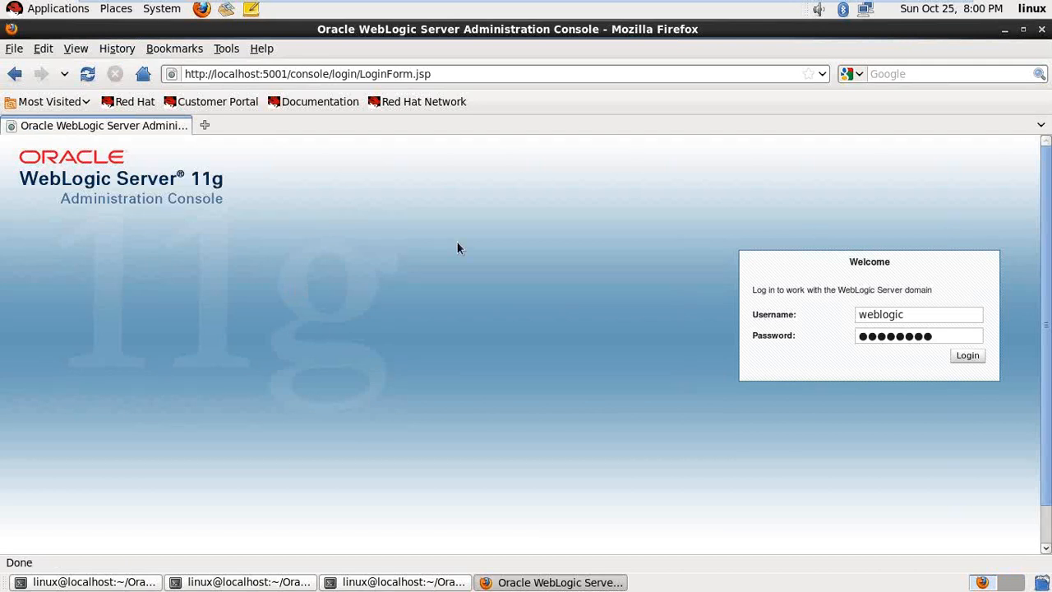
left_click(972, 356)
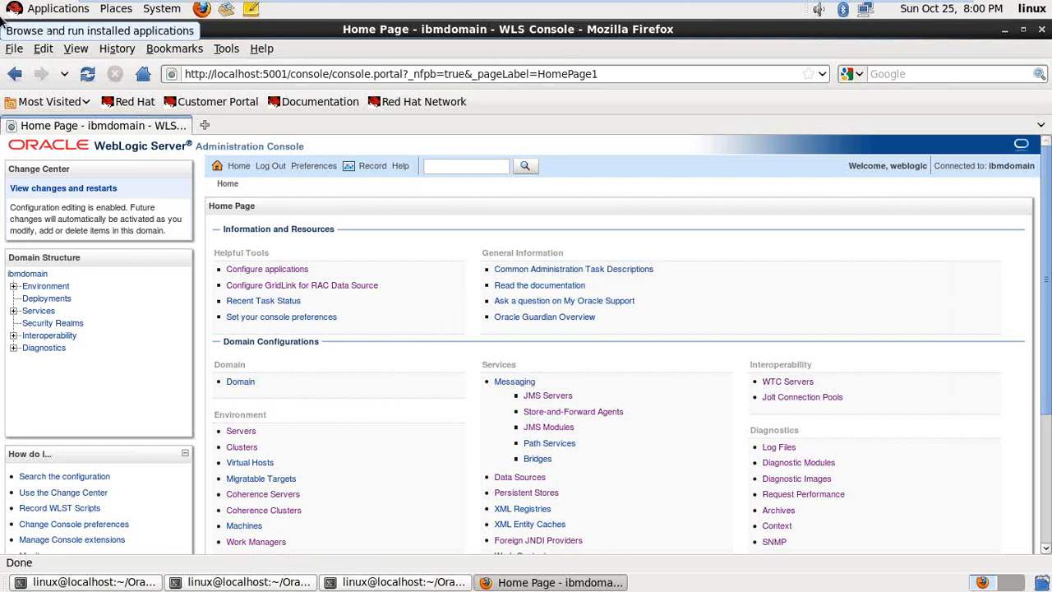
left_click(251, 584)
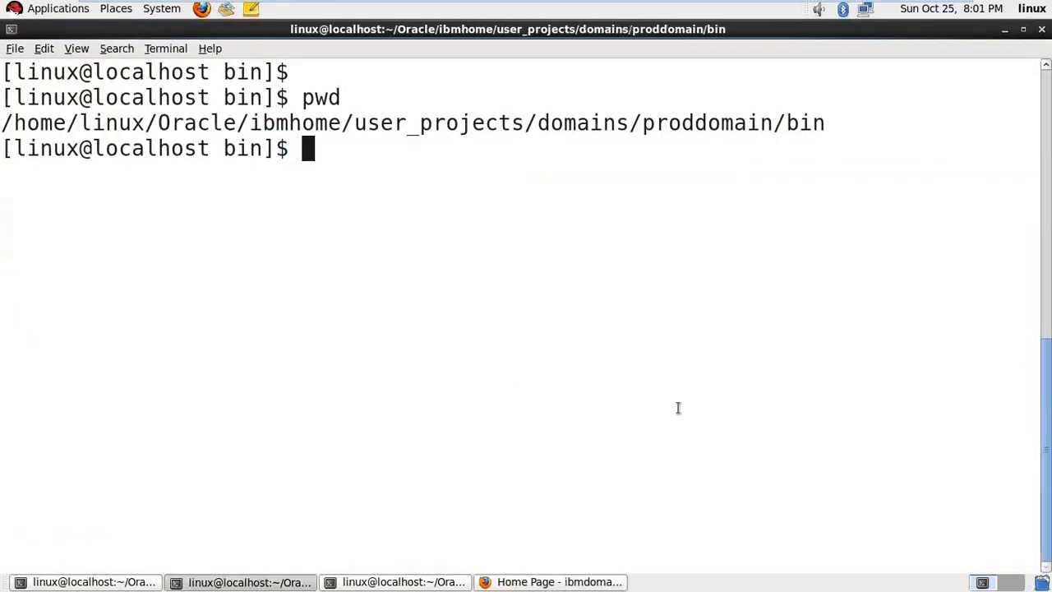
- Run ./startWebLogic.sh & for proddomain, interrupt and rerun it, then stop it at the file-lock error
type("./start")
key("Tab")
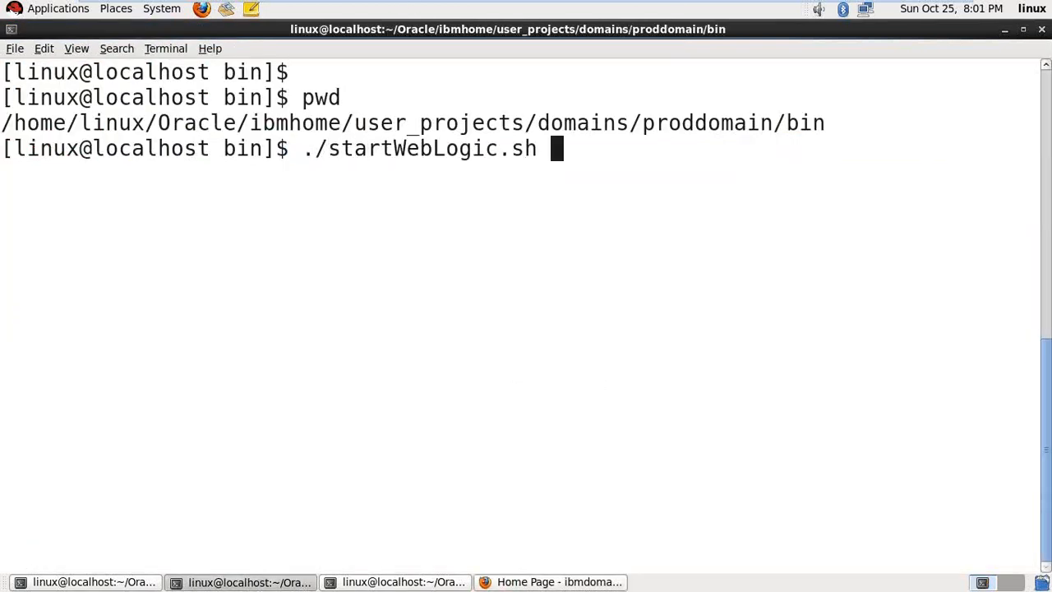
type("&")
key("Return")
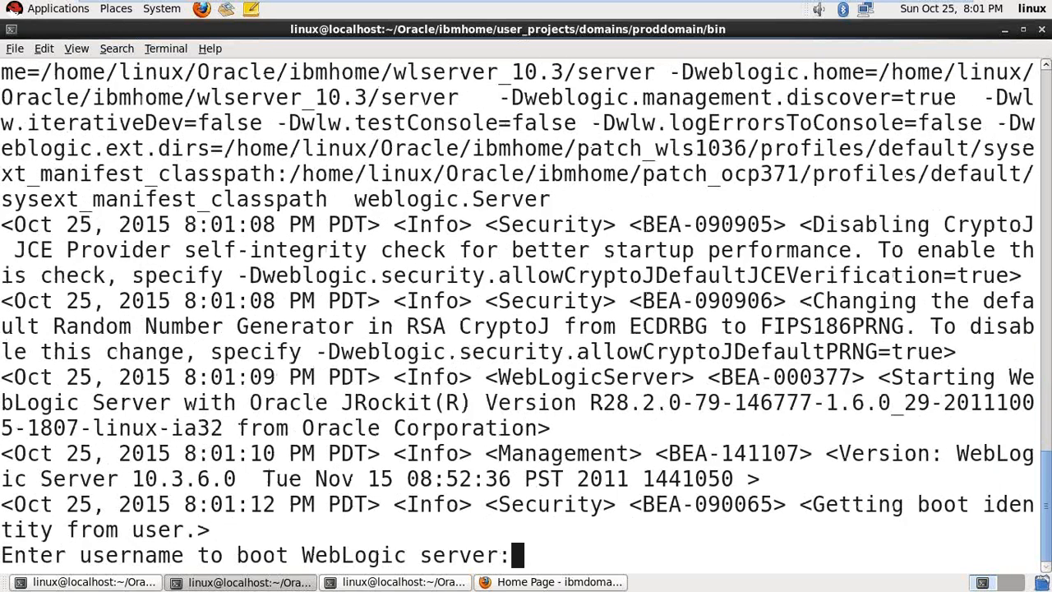
key("ctrl+c")
key("ctrl+l")
key("Up")
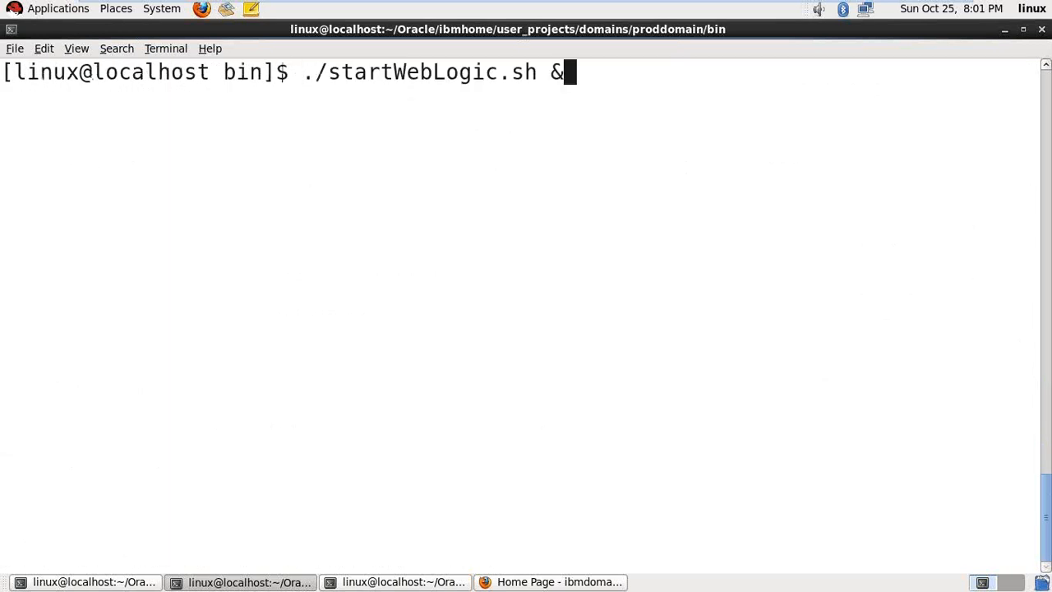
key("Return")
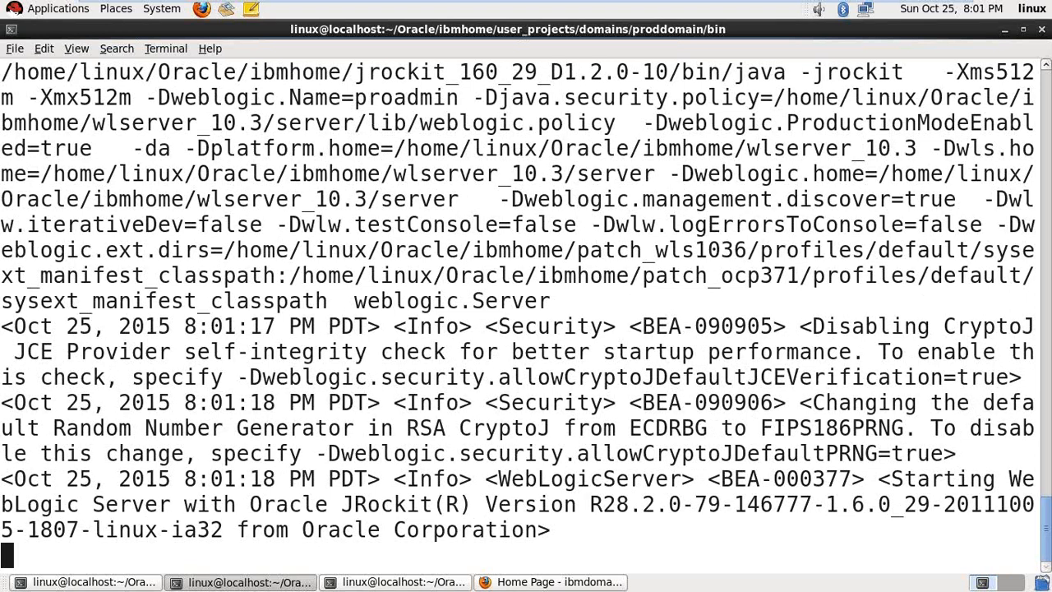
key("ctrl+c")
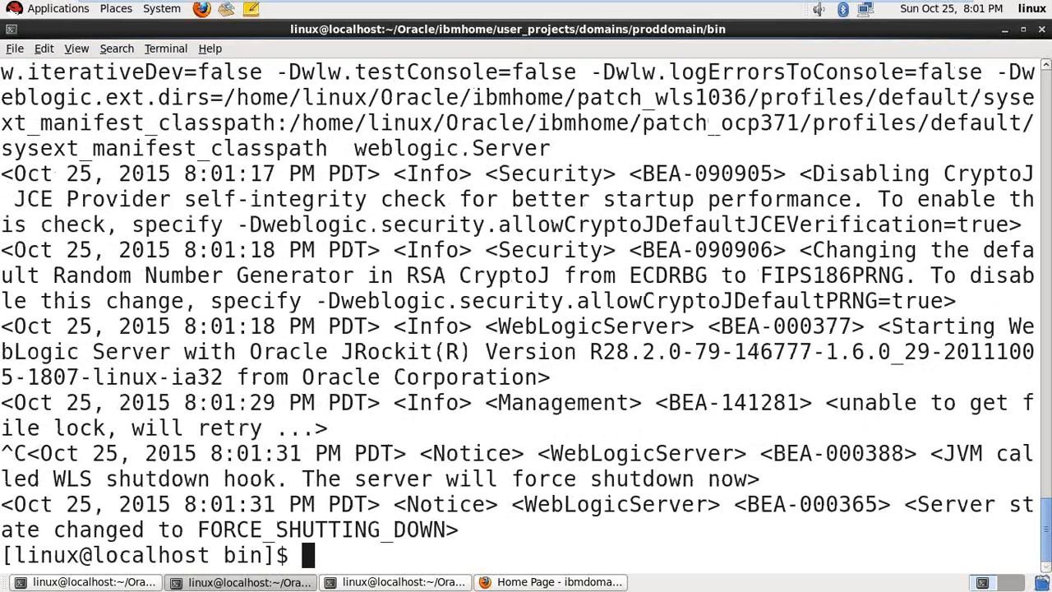
- Navigate into servers/proadmin and list its cache and tmp folders
key("ctrl+l")
key("Return")
key("Return")
type("cd ..")
key("Return")
type("cd ser")
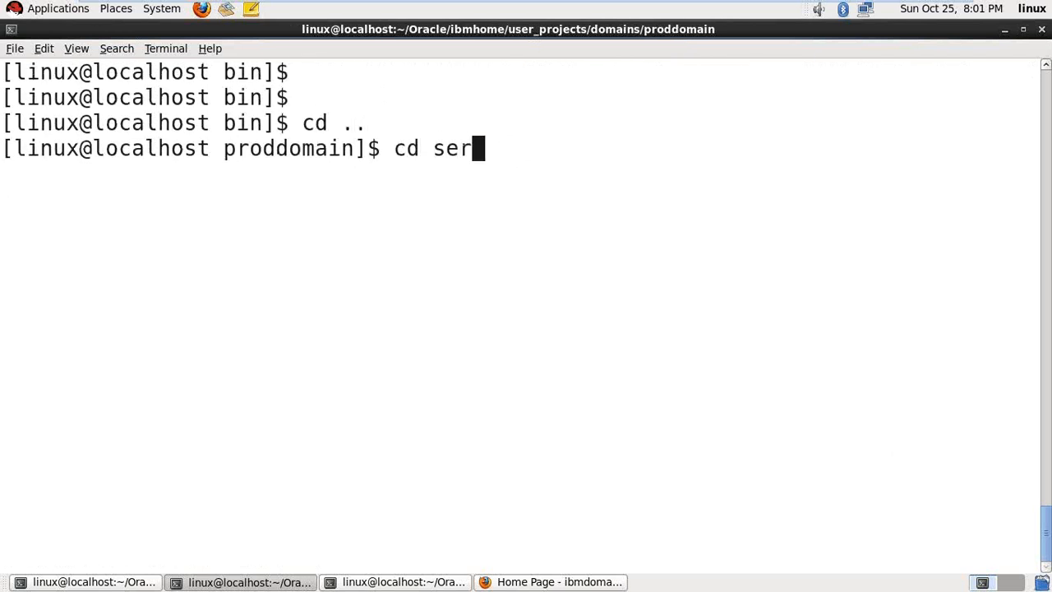
key("Tab")
key("Return")
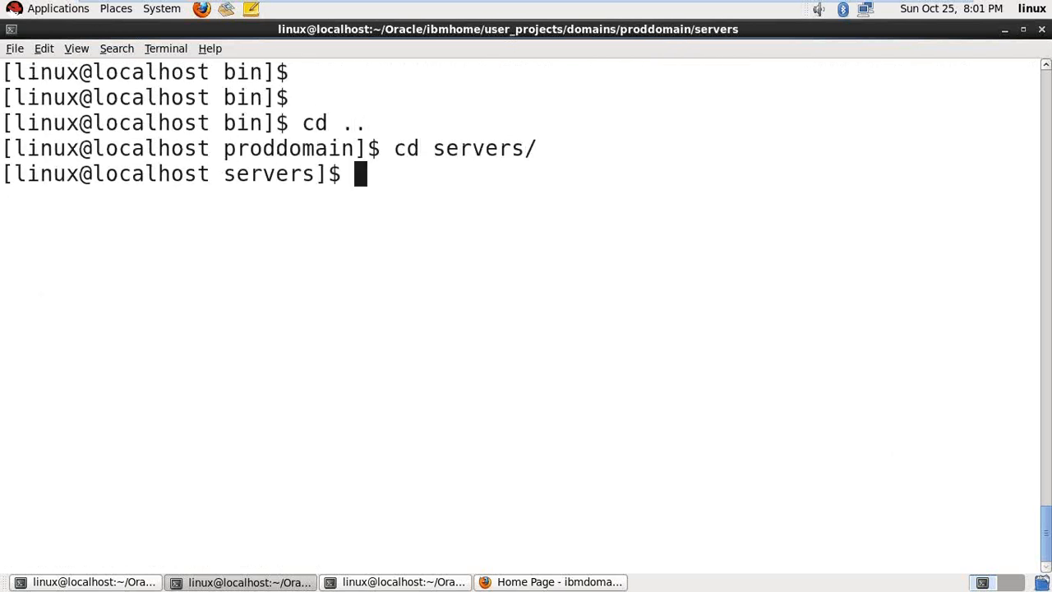
type("ls")
key("Return")
type("cd pr")
key("Tab")
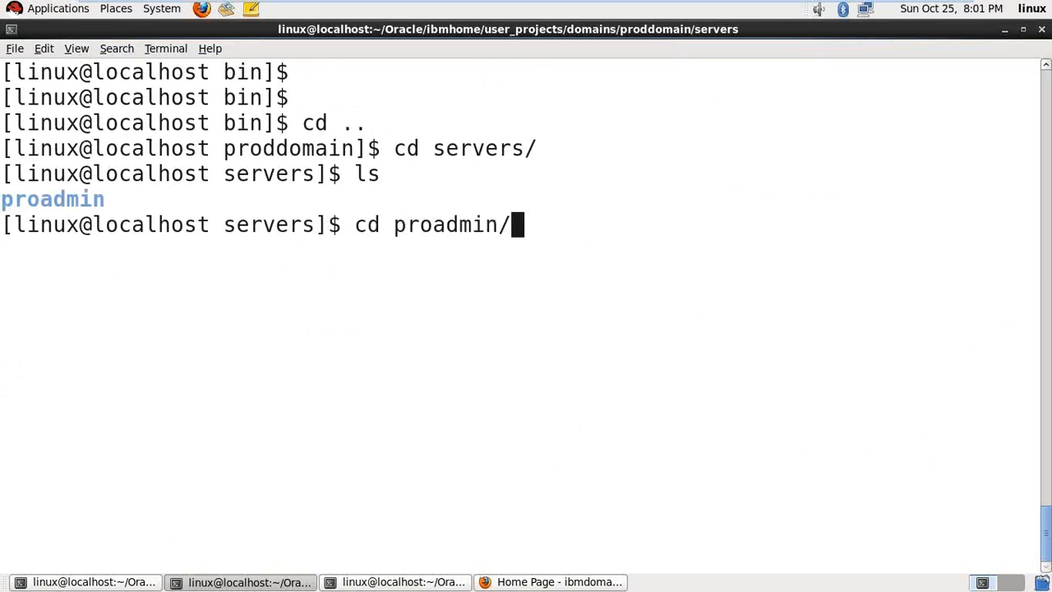
key("Return")
type("ls")
key("Return")
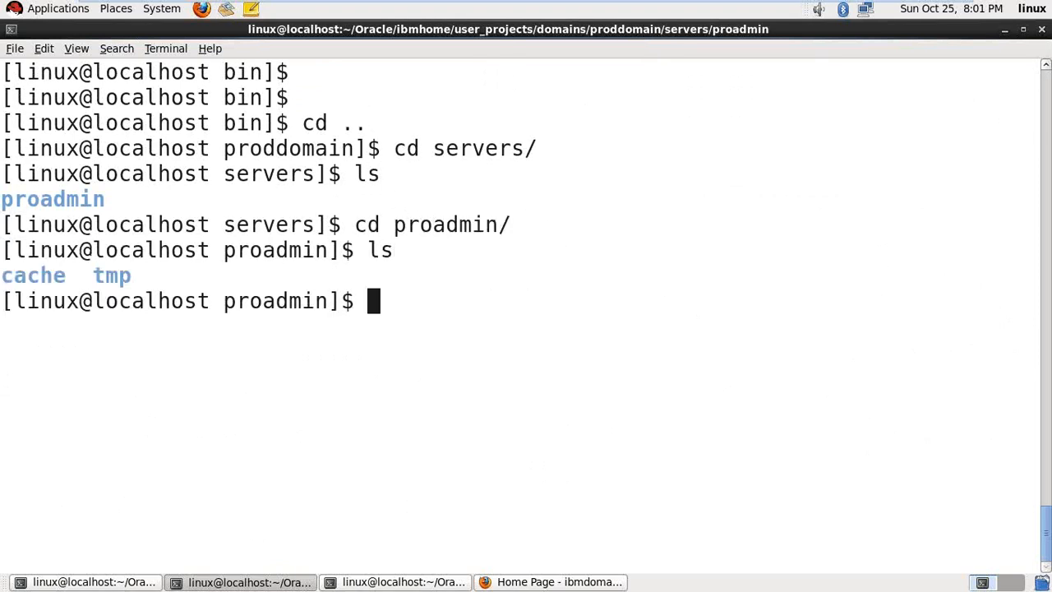
- Delete everything in the proadmin folder with rm -rf * and confirm it is empty
type("rm -rf *")
key("Return")
key("ctrl+l")
key("Return")
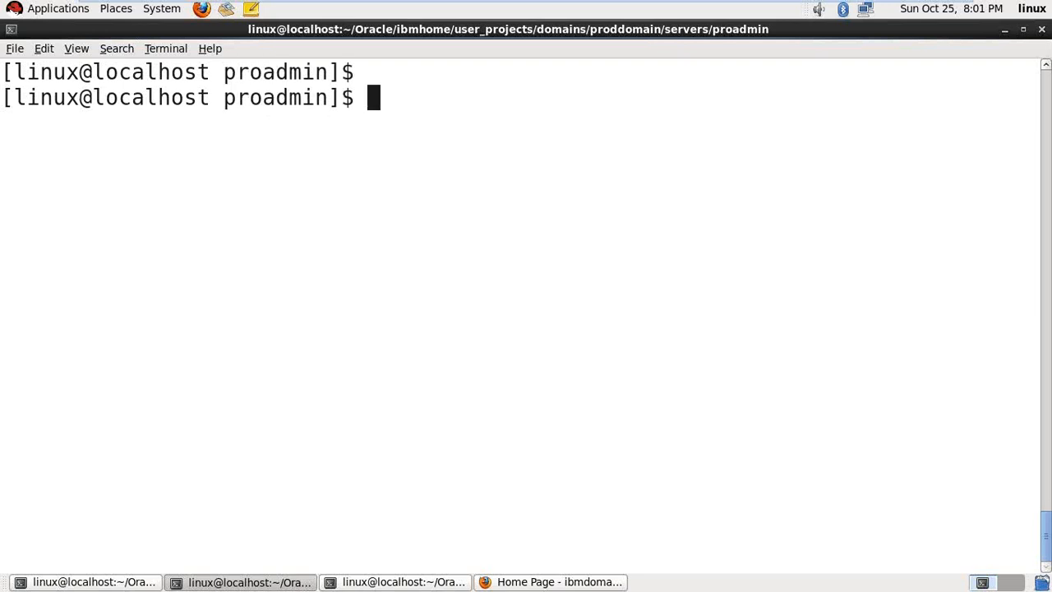
type("ls")
key("Return")
- Go back to proddomain's bin folder and run ./startWebLogic.sh again
type("cd ..")
key("Return")
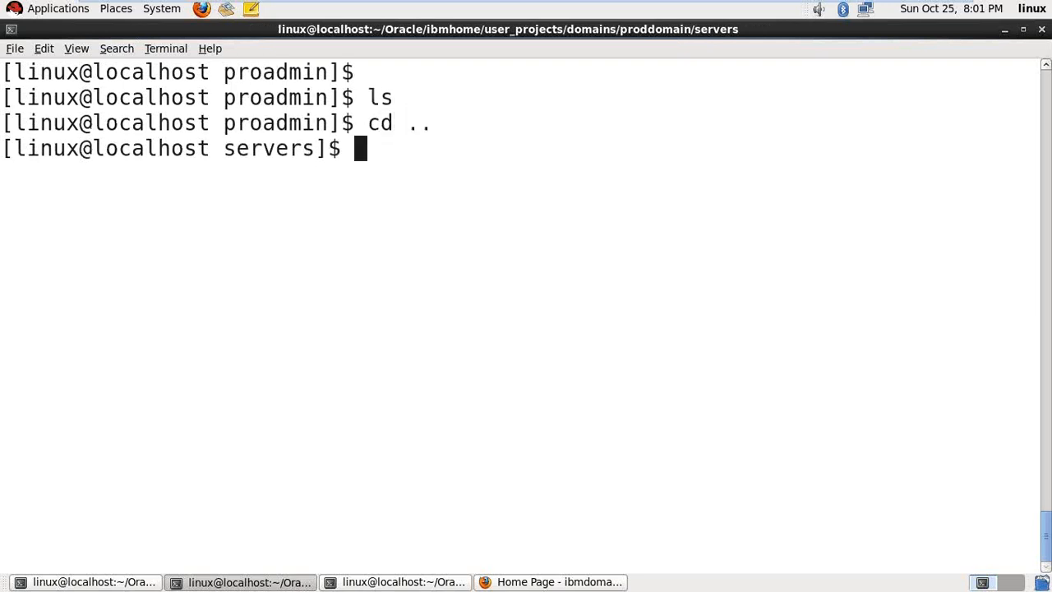
type("cd ..")
key("Return")
type("cd b")
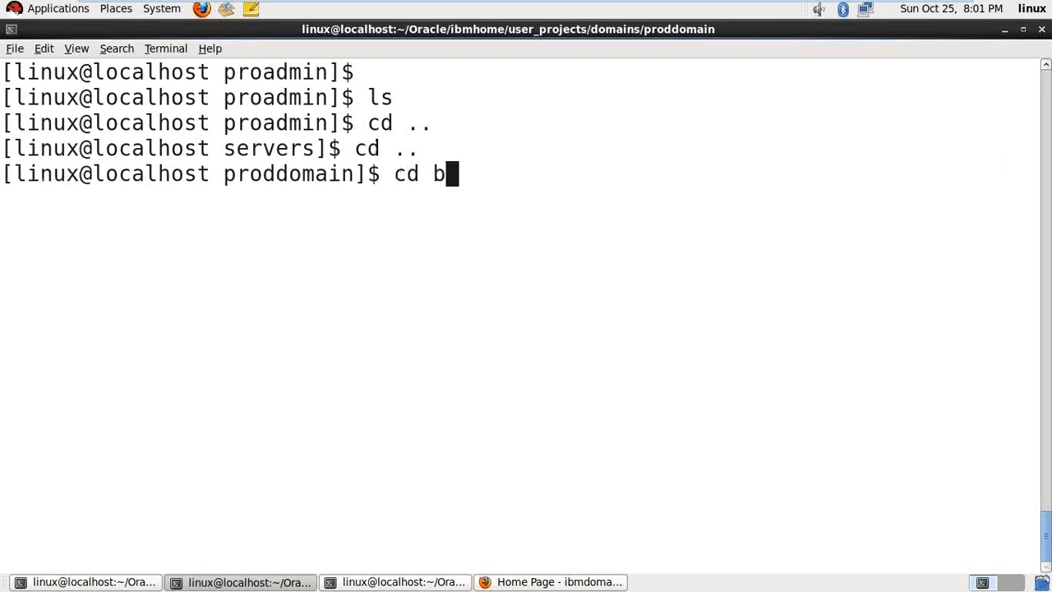
key("Tab")
key("Return")
key("ctrl+l")
key("Return")
type("./start")
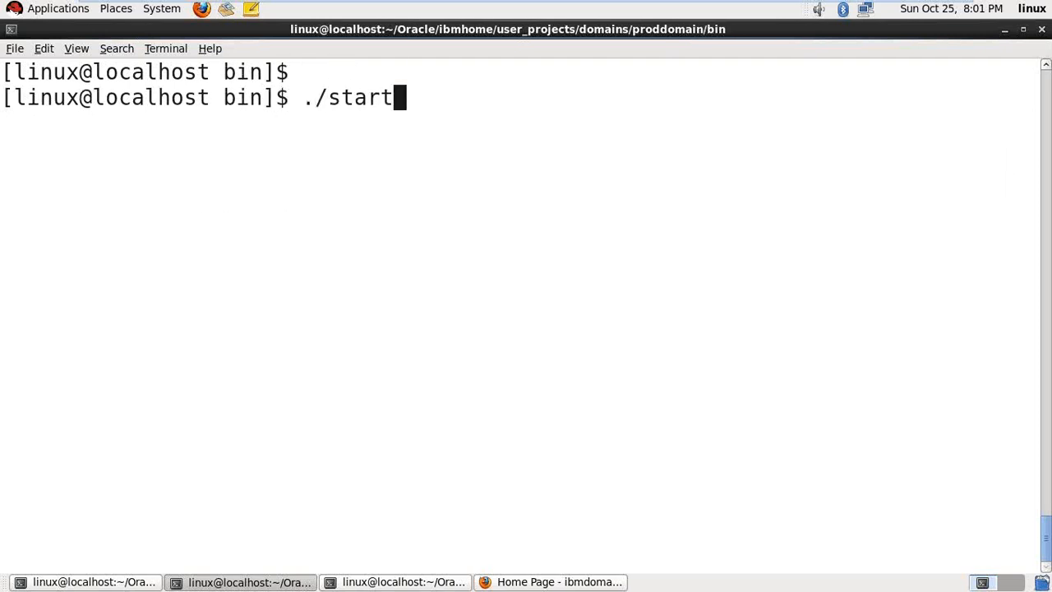
key("Tab")
key("Return")
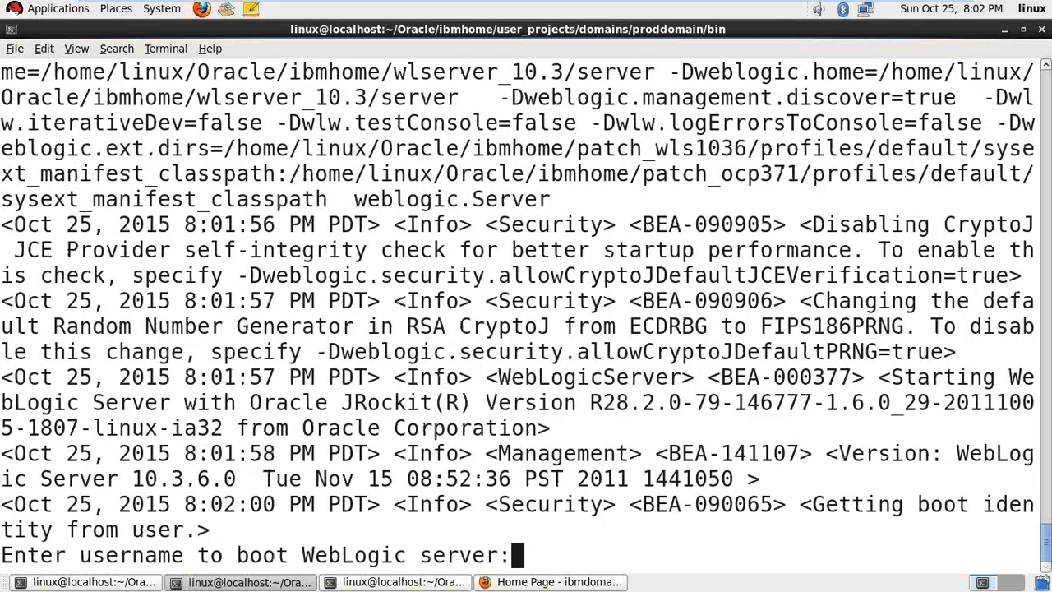
- Enter boot username weblogic and the password, then mark the self-tuning thread pool log line
type("weblogic")
key("Return")
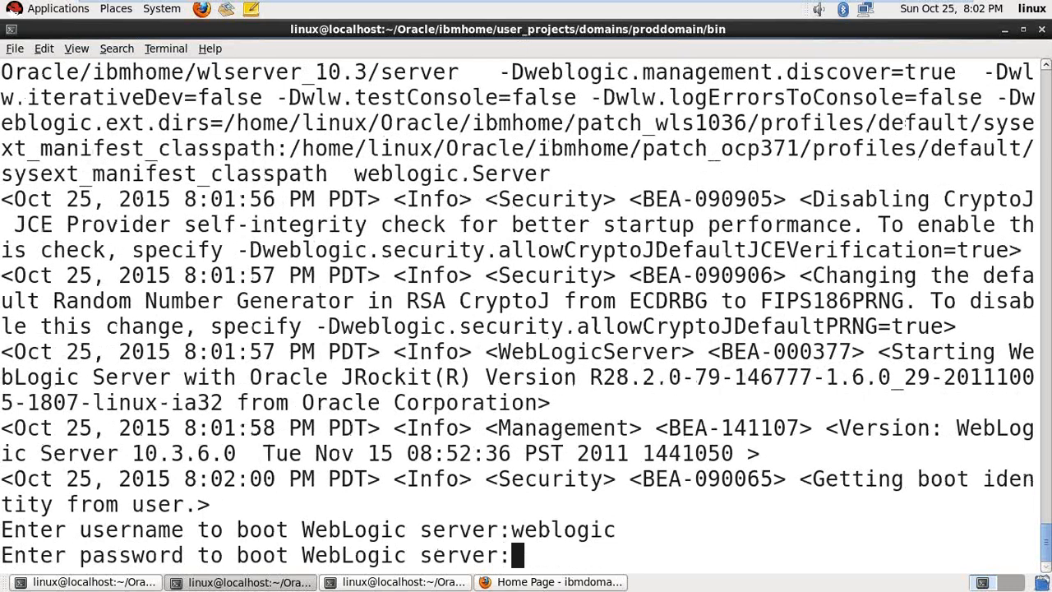
key("Return")
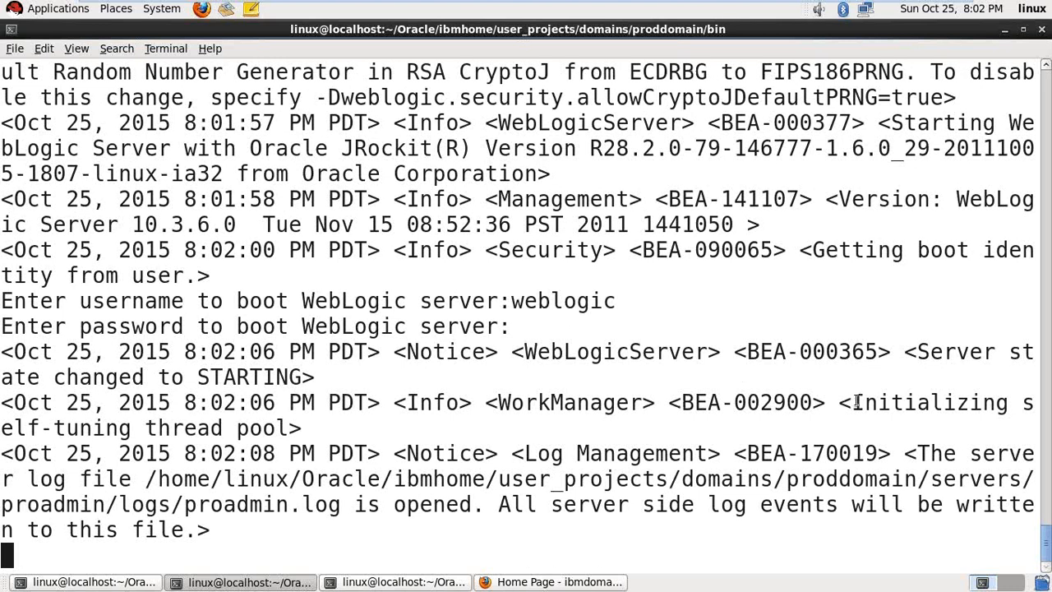
left_click_drag(851, 402, 324, 430)
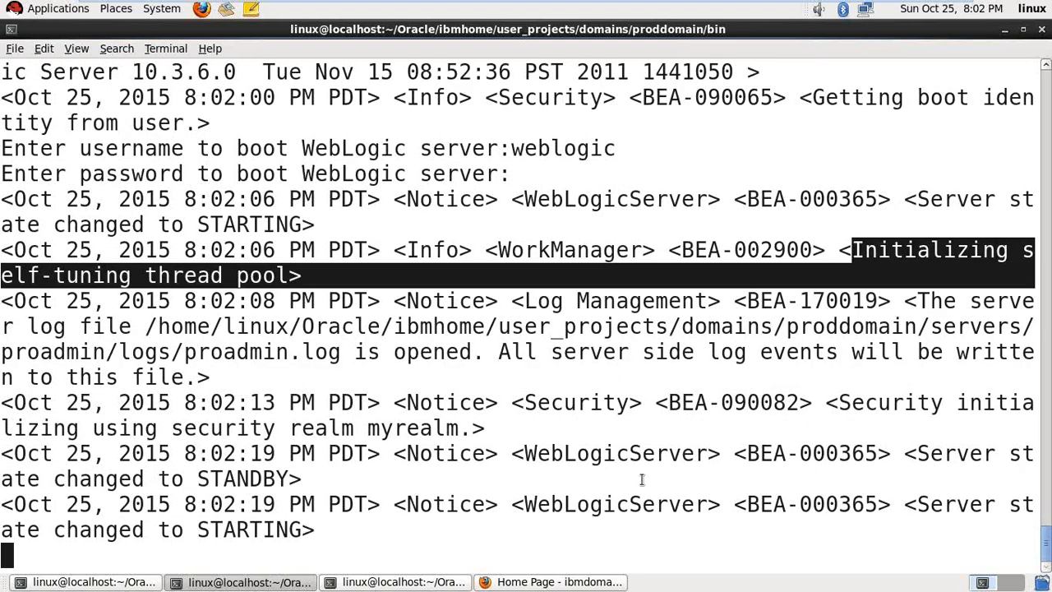
left_click(568, 583)
left_click(207, 127)
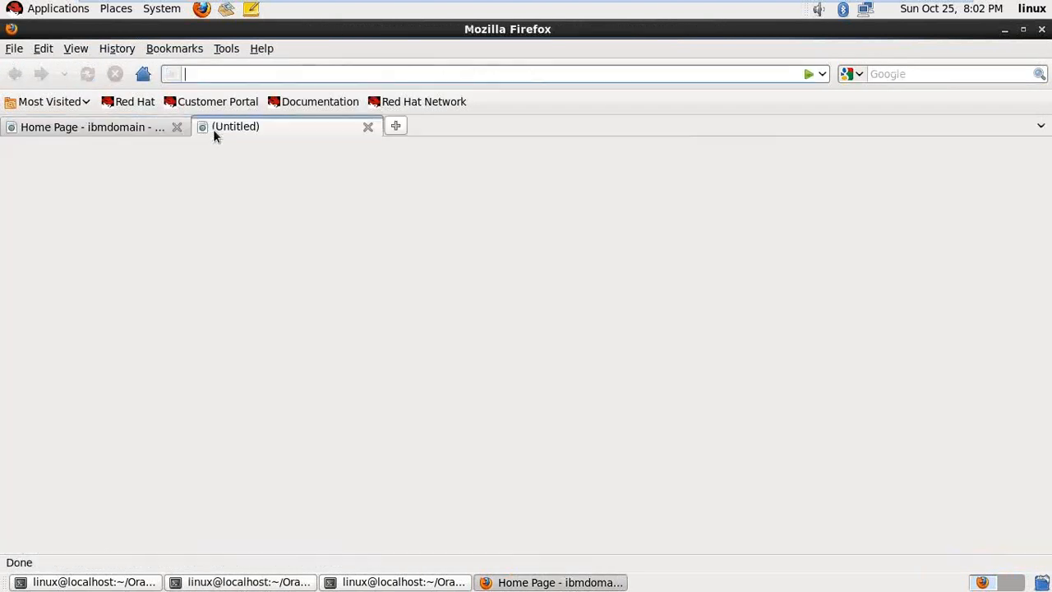
type("http")
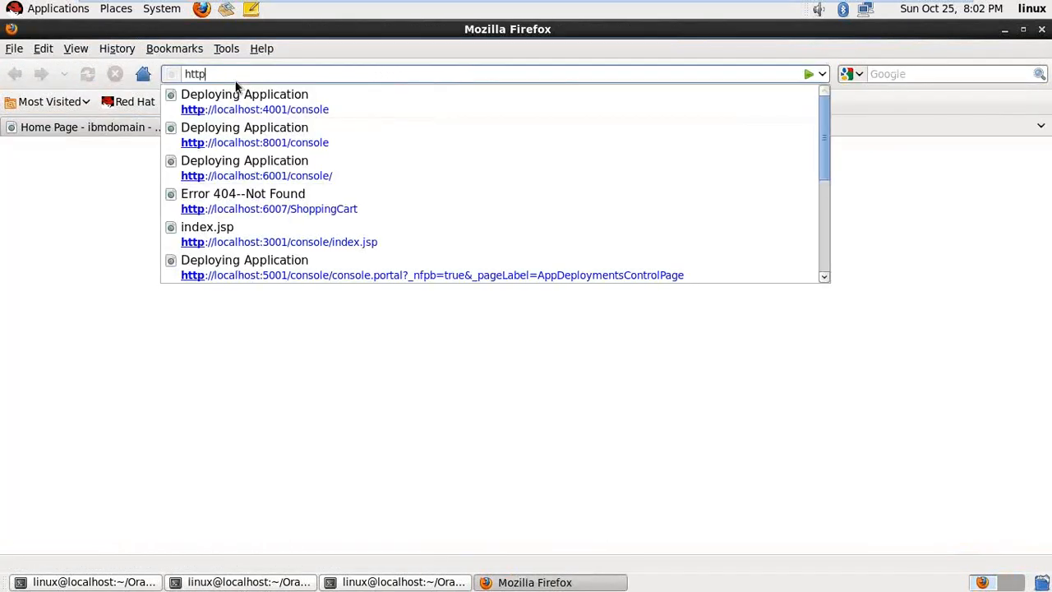
type("://loc")
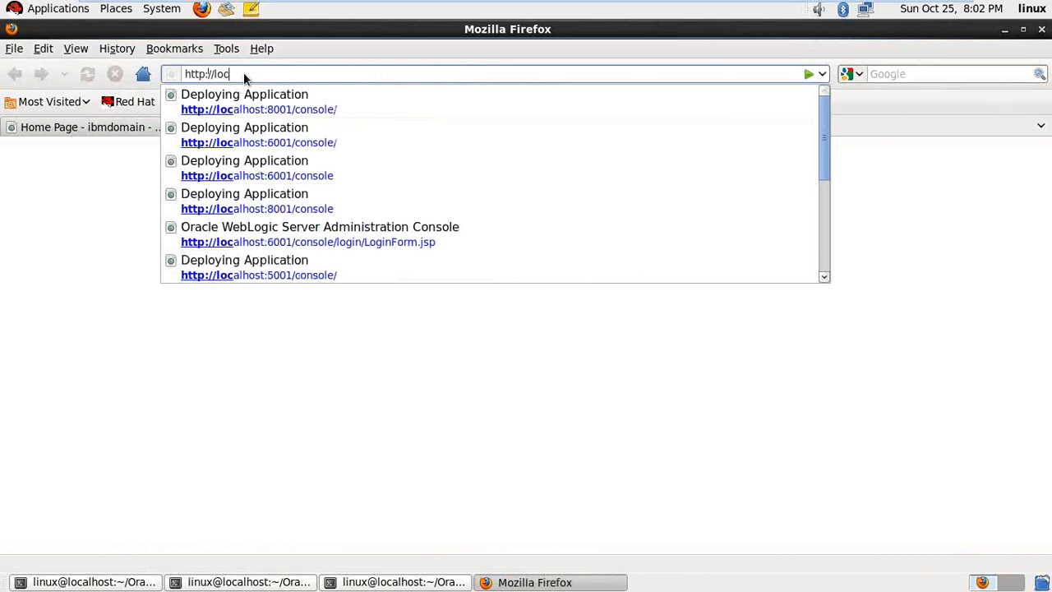
type("alhost:90")
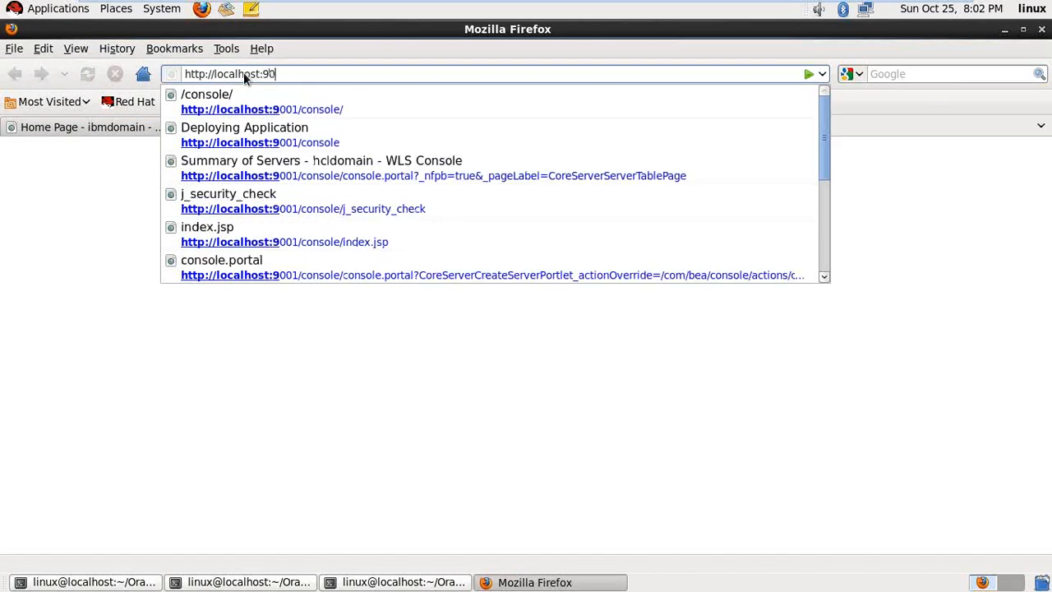
type("01/console")
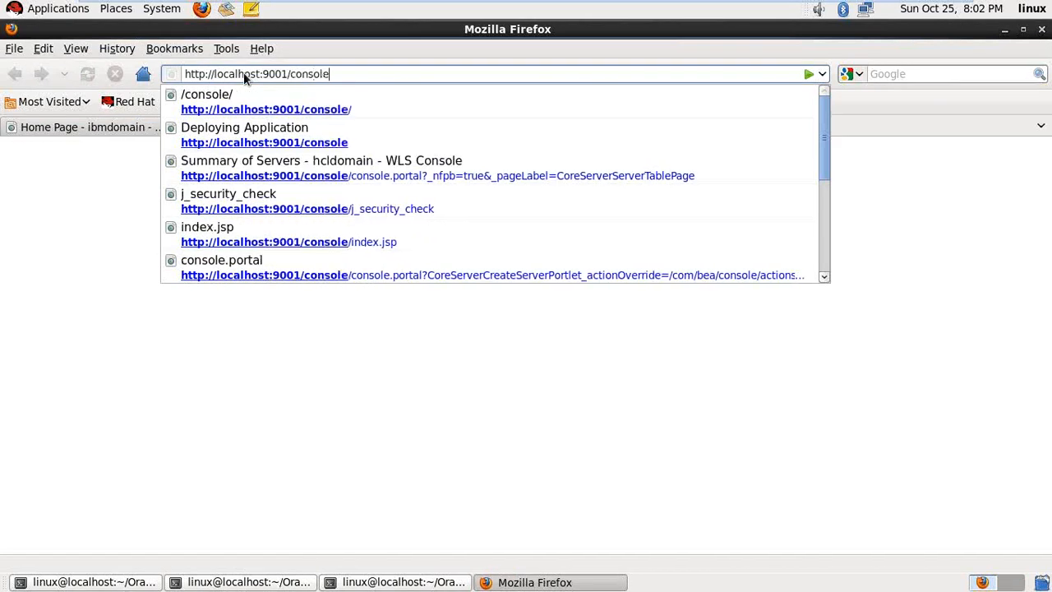
type("/")
key("Return")
left_click(271, 582)
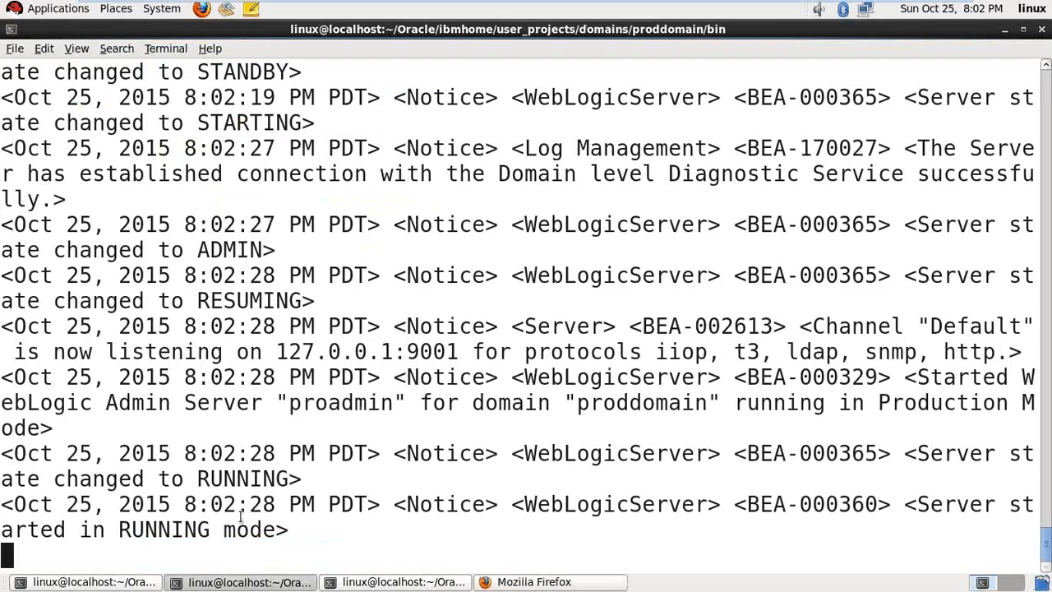
scroll(280, 419, "up", 3)
scroll(280, 419, "up", 15)
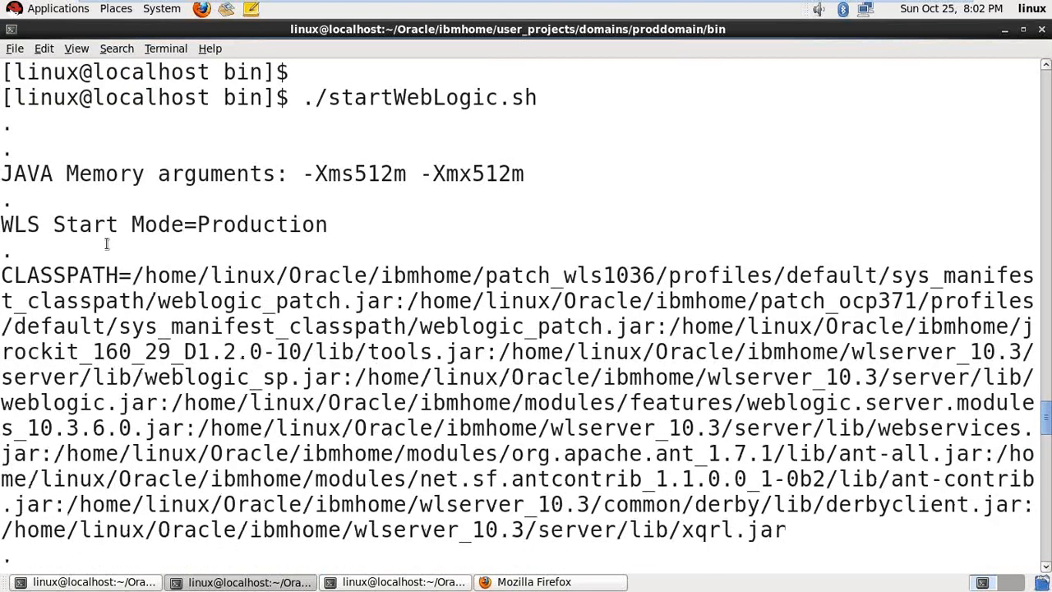
left_click_drag(5, 225, 1, 224)
triple_click(229, 230)
left_click(229, 230)
triple_click(229, 231)
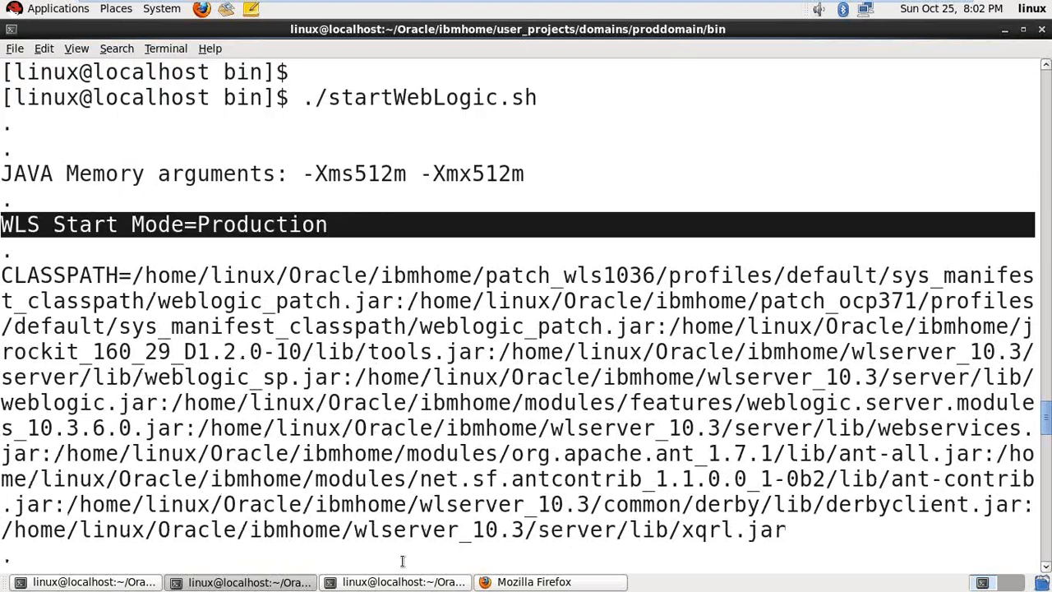
left_click(534, 582)
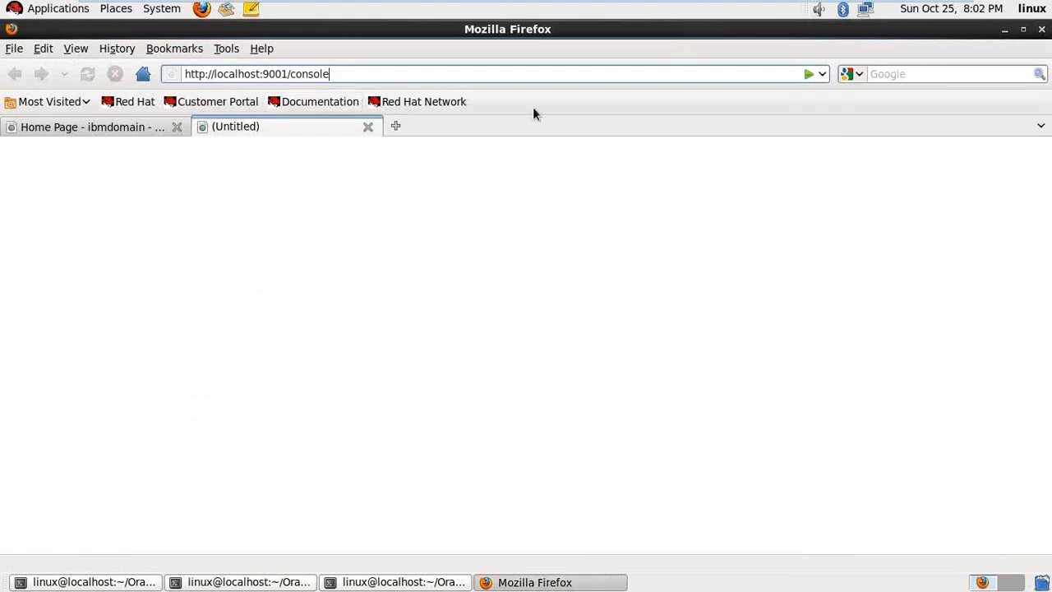
key("Return")
- Log in to proddomain's console as weblogic with the admin password, declining to save it
left_click(902, 317)
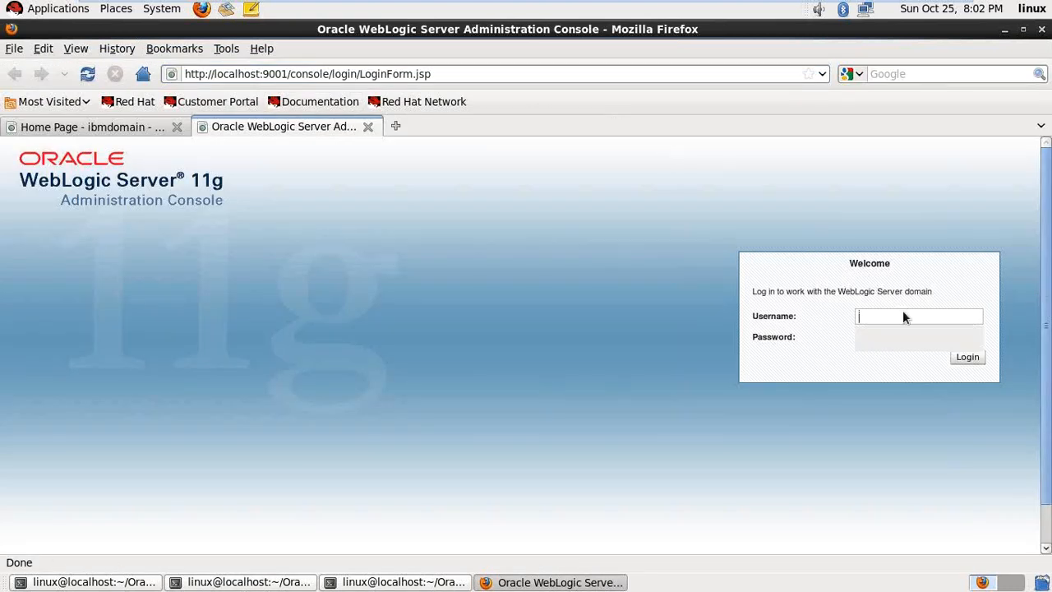
left_click(890, 331)
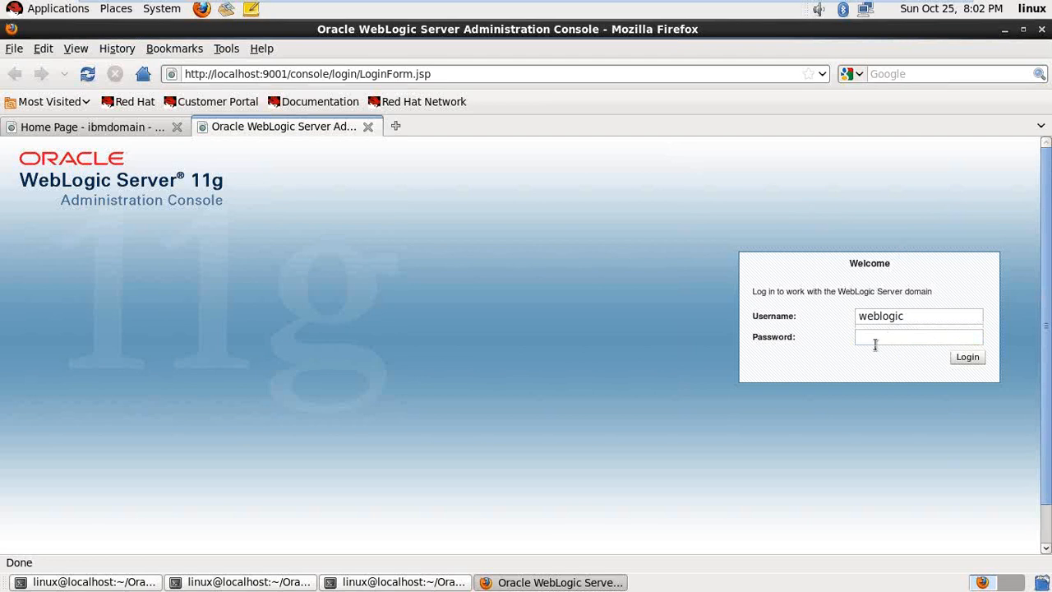
left_click(885, 337)
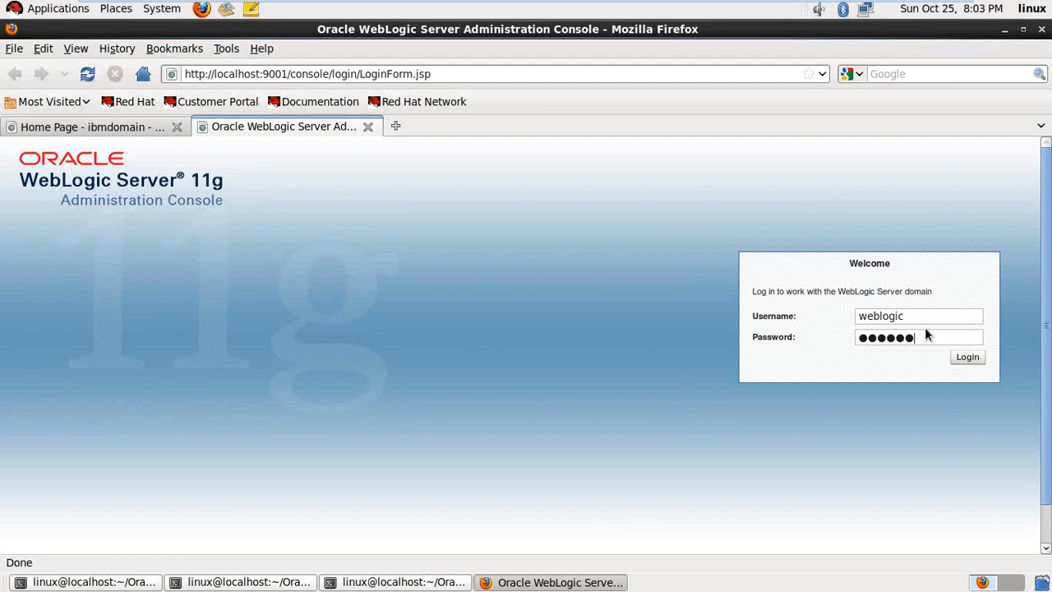
key("Return")
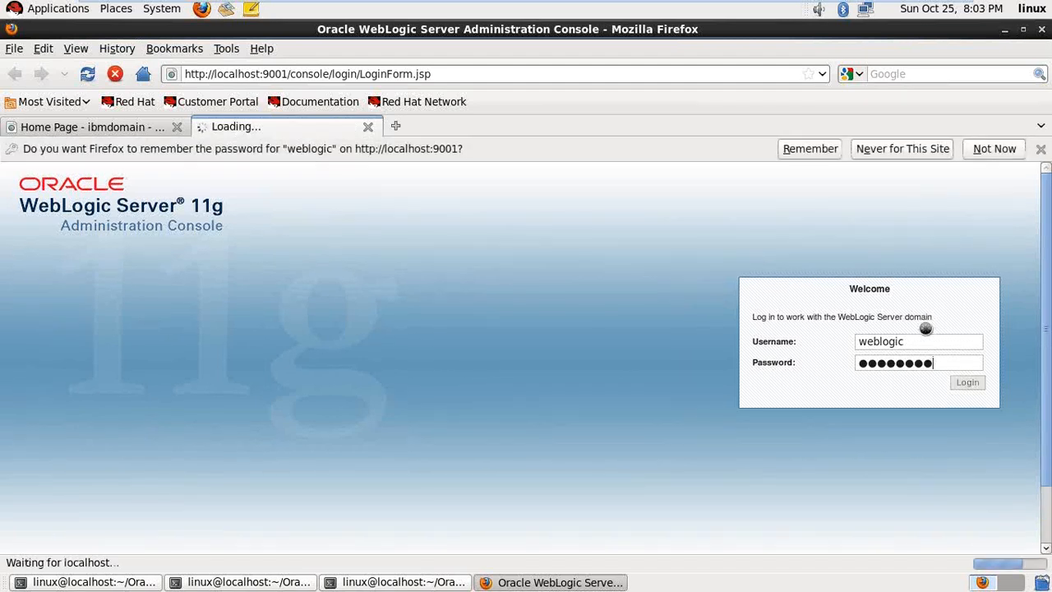
left_click(996, 143)
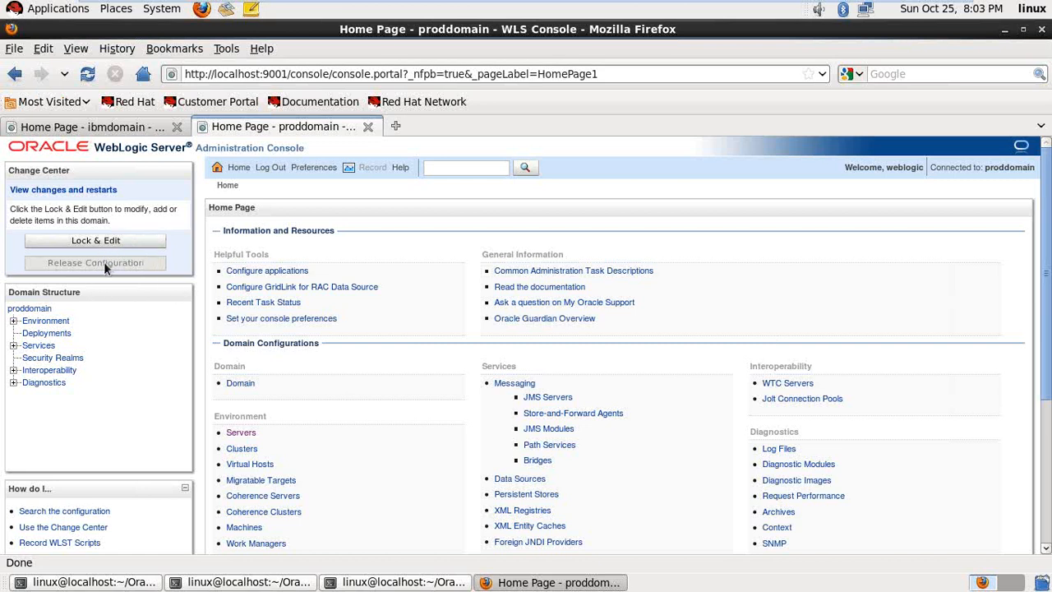
- Open proddomain's Summary of Servers under Environment and lock the configuration for editing
left_click(12, 321)
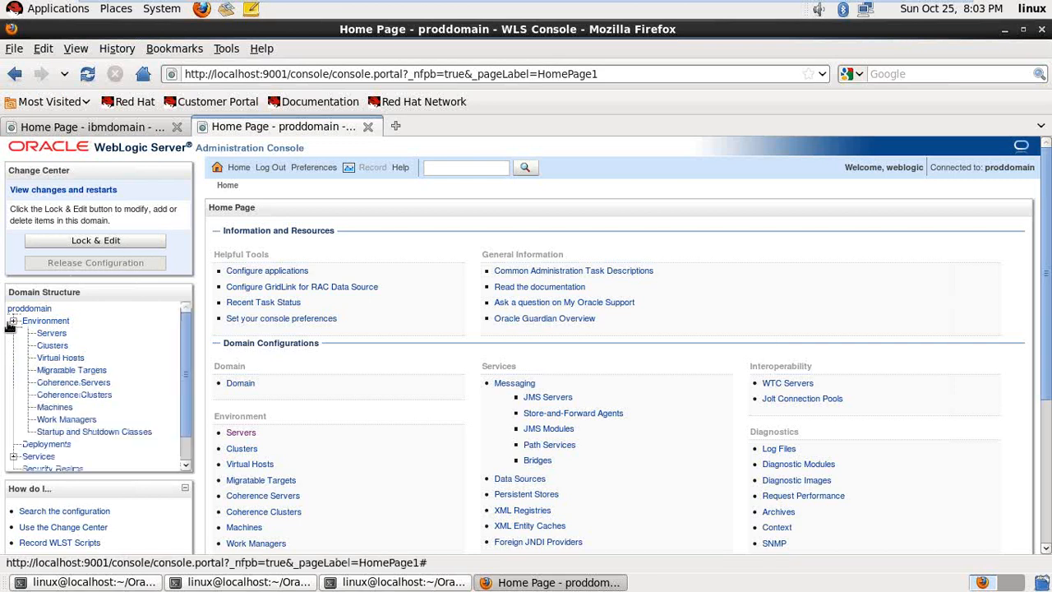
left_click(50, 333)
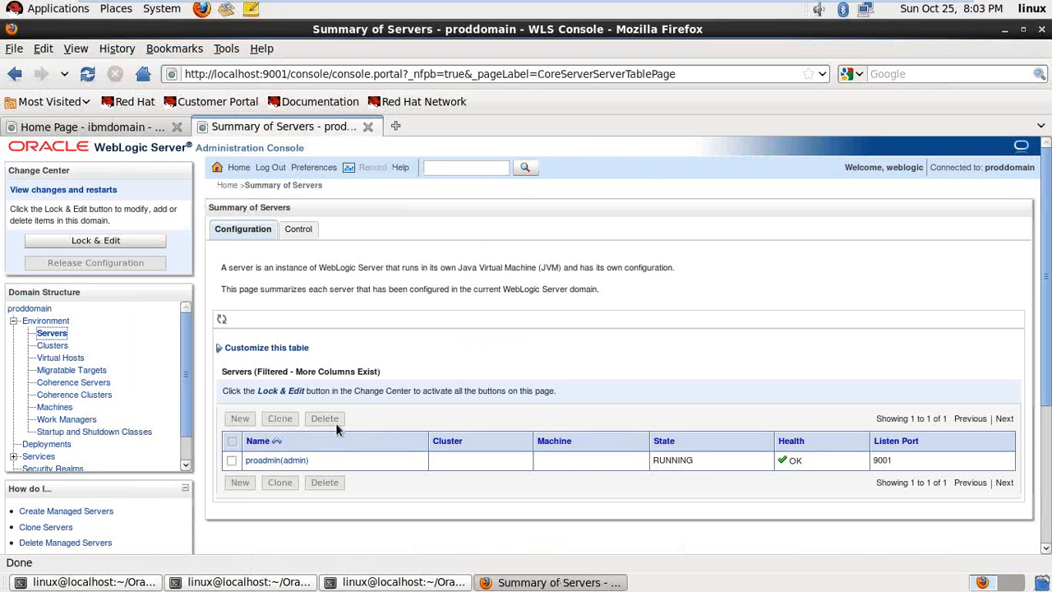
left_click(97, 243)
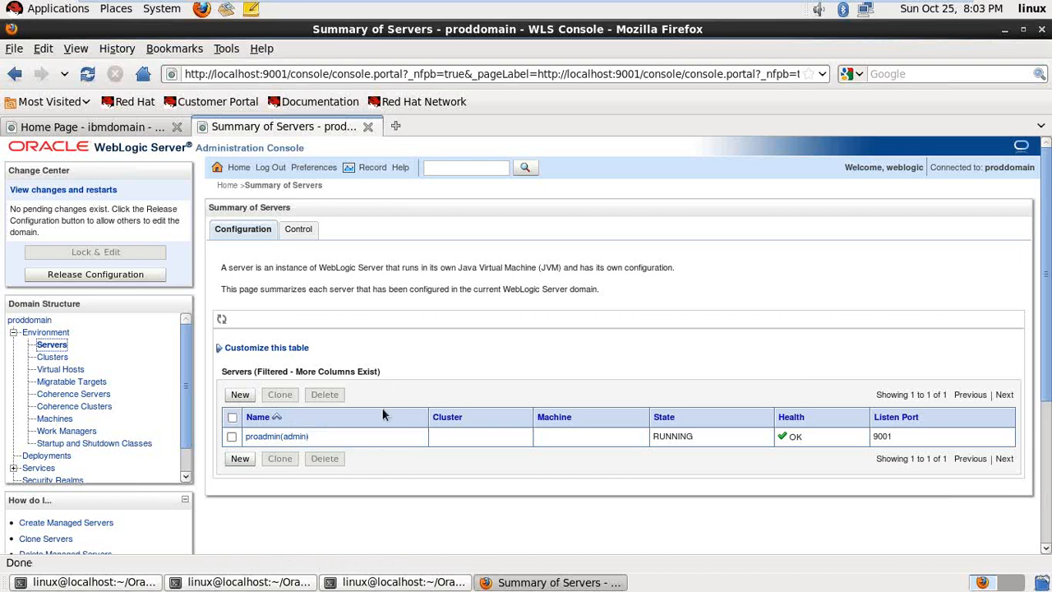
- Create the new server Server-0 with listen address localhost on port 7001
left_click(239, 396)
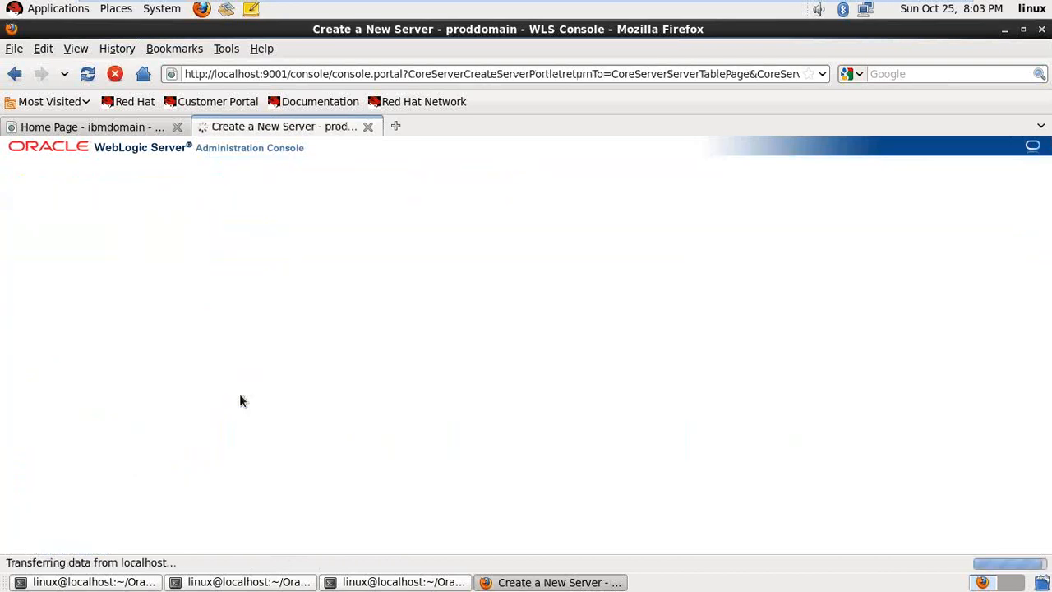
left_click(491, 414)
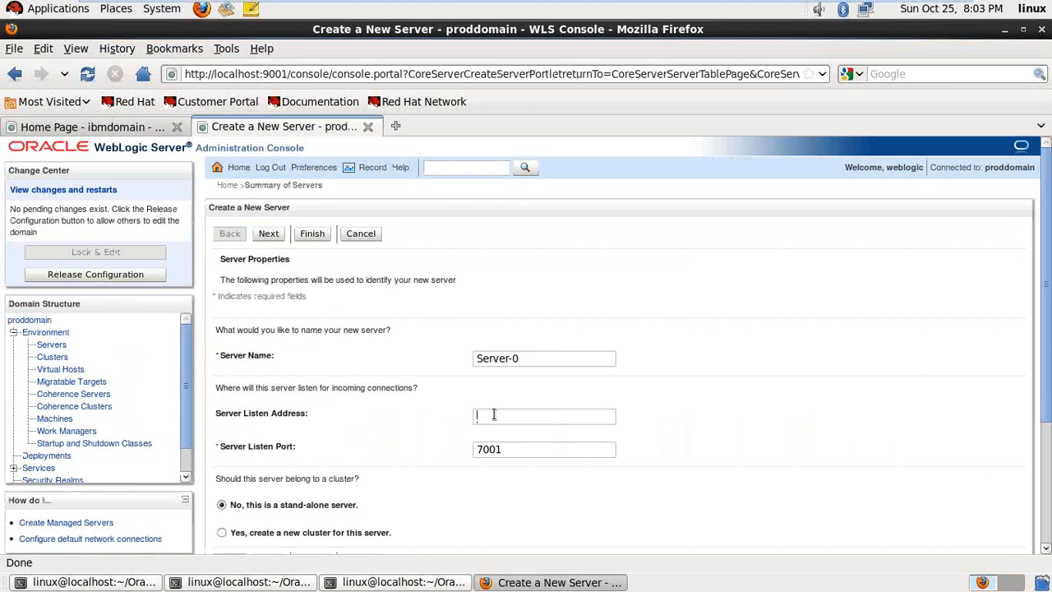
left_click(491, 414)
left_click(503, 430)
scroll(453, 432, "down", 4)
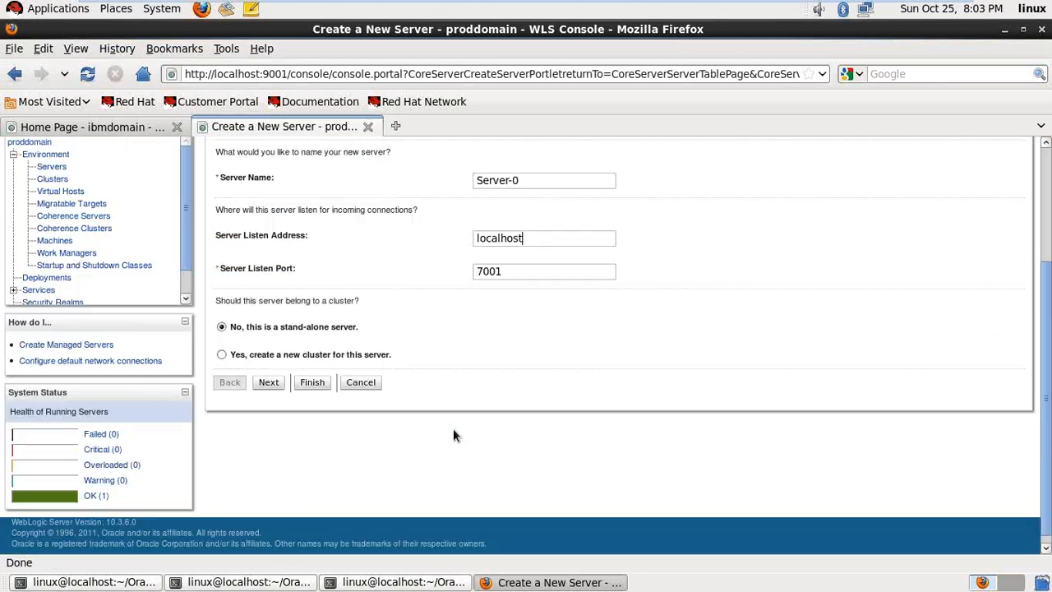
left_click(268, 382)
left_click(312, 386)
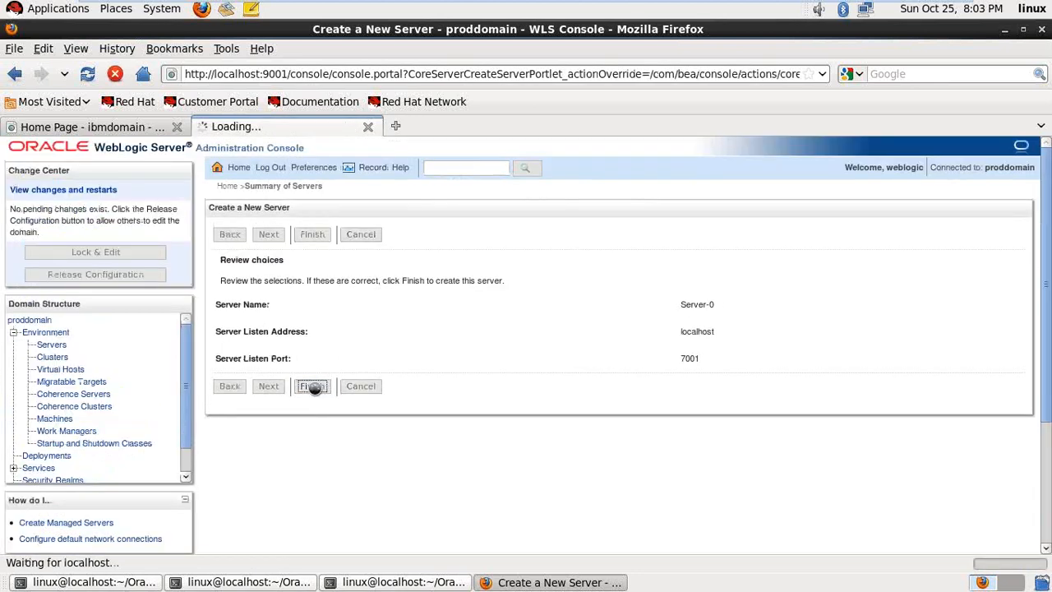
scroll(384, 347, "down", 2)
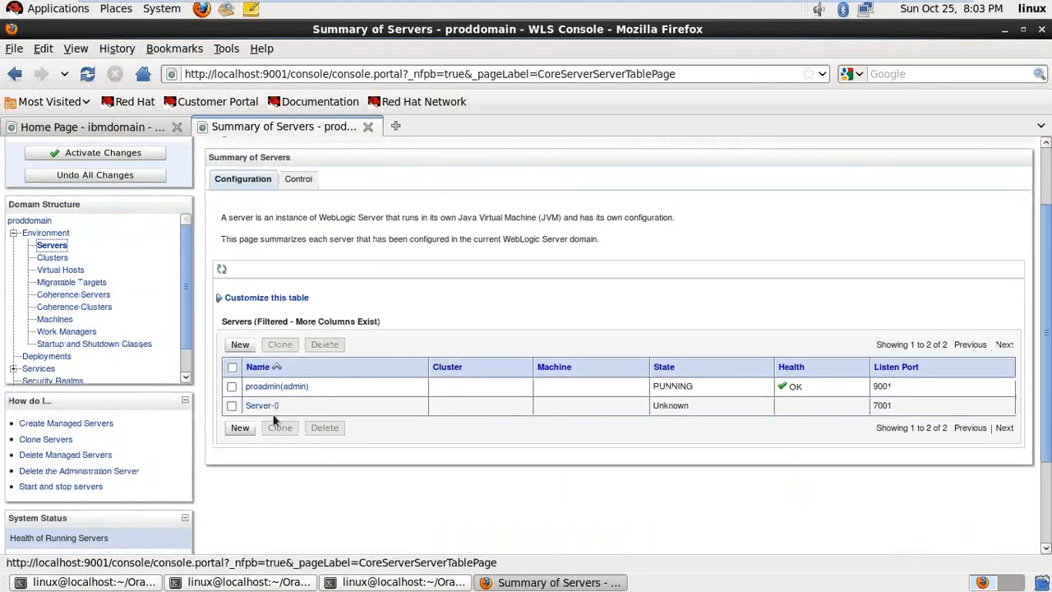
scroll(300, 402, "up", 1)
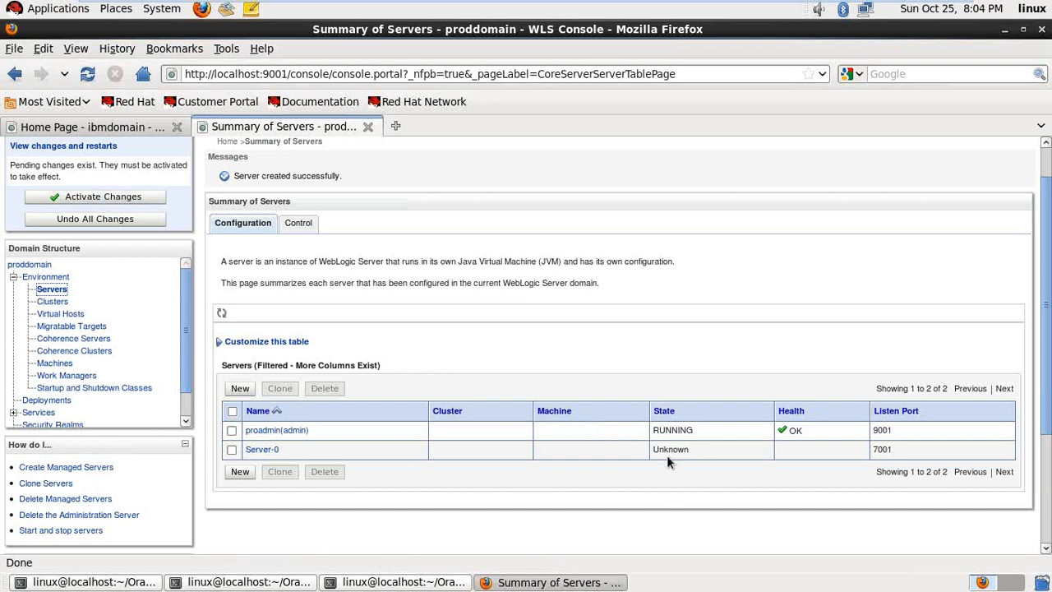
- Activate the pending Server-0 change in the Change Center, then go back to the terminal
left_click(94, 198)
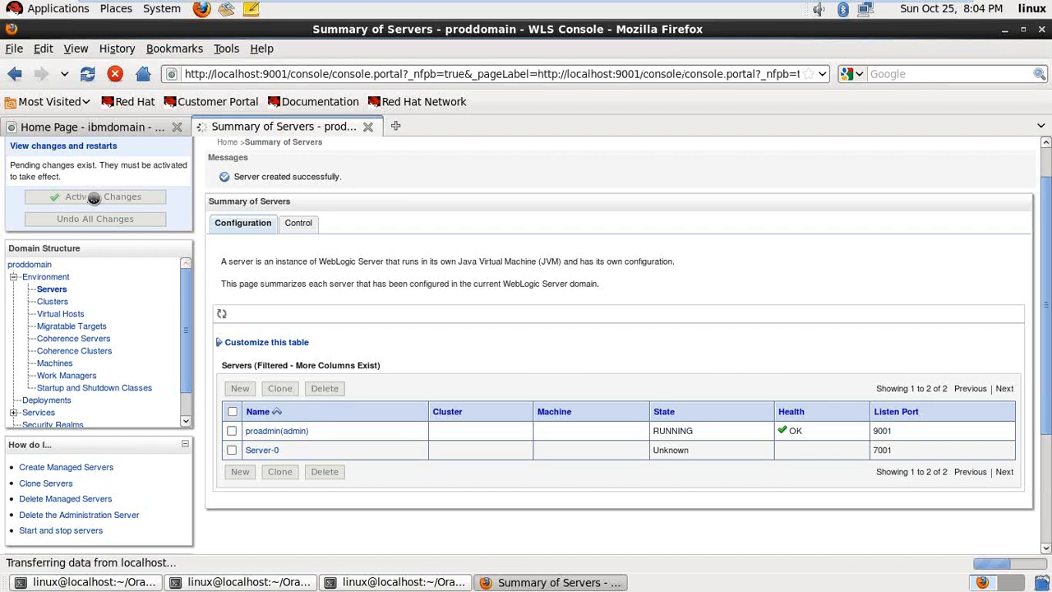
scroll(645, 481, "down", 3)
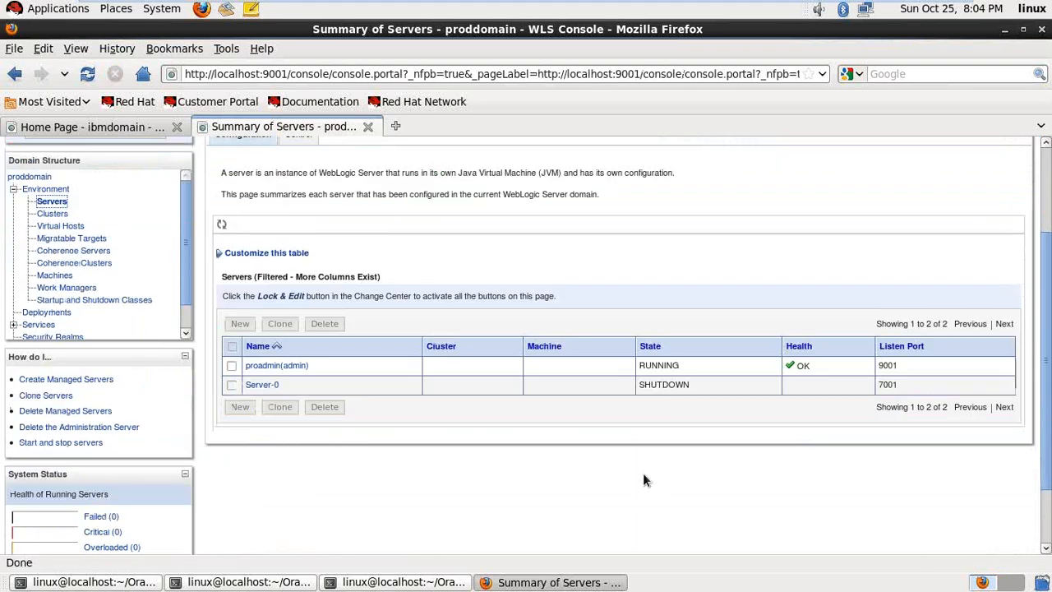
scroll(662, 396, "up", 3)
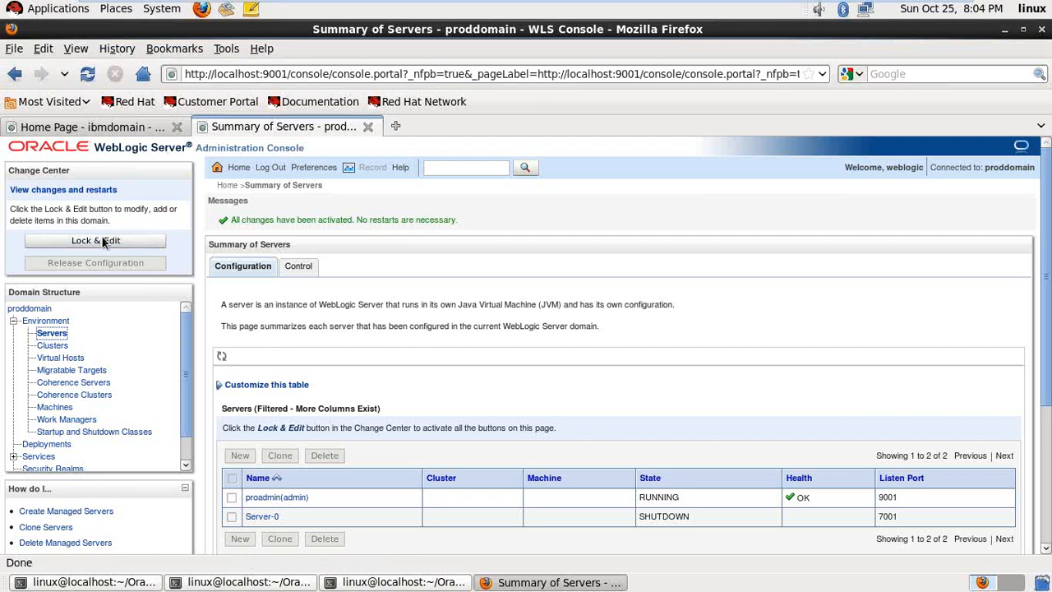
left_click(416, 582)
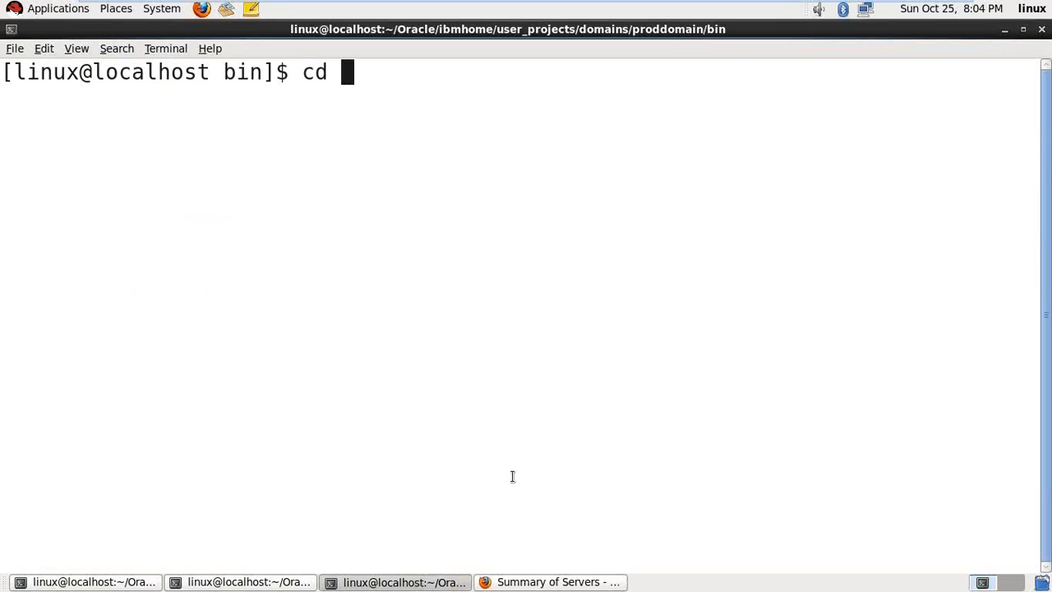
- Change into Oracle/Middleware/wls12chome/user_projects/domains/wls12cdomain/bin under the home folder
type("h")
key("BackSpace")
type("/home/linux/")
type("O")
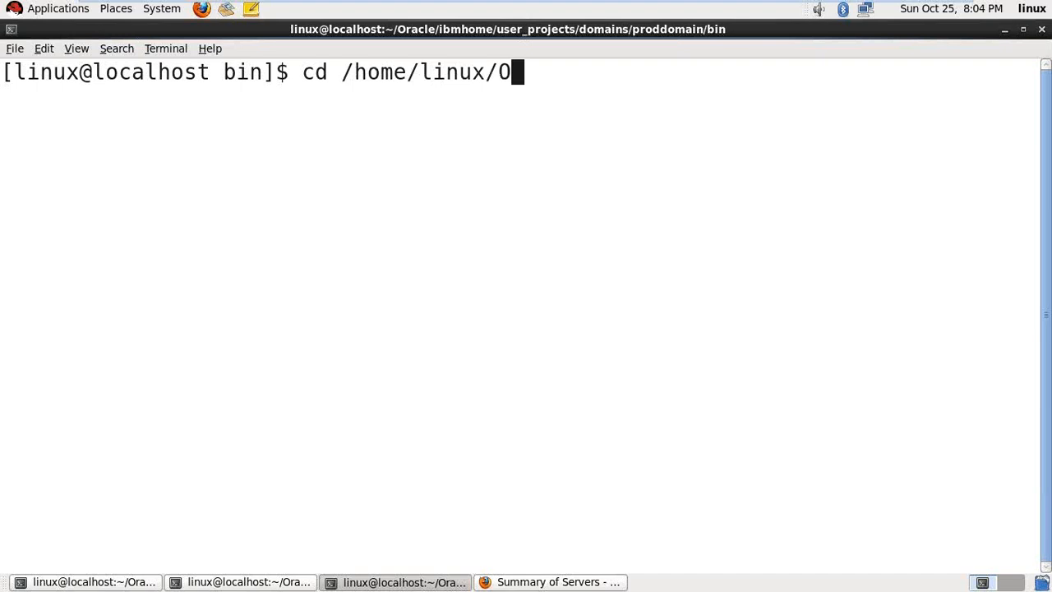
key("Tab")
type("M")
key("Tab")
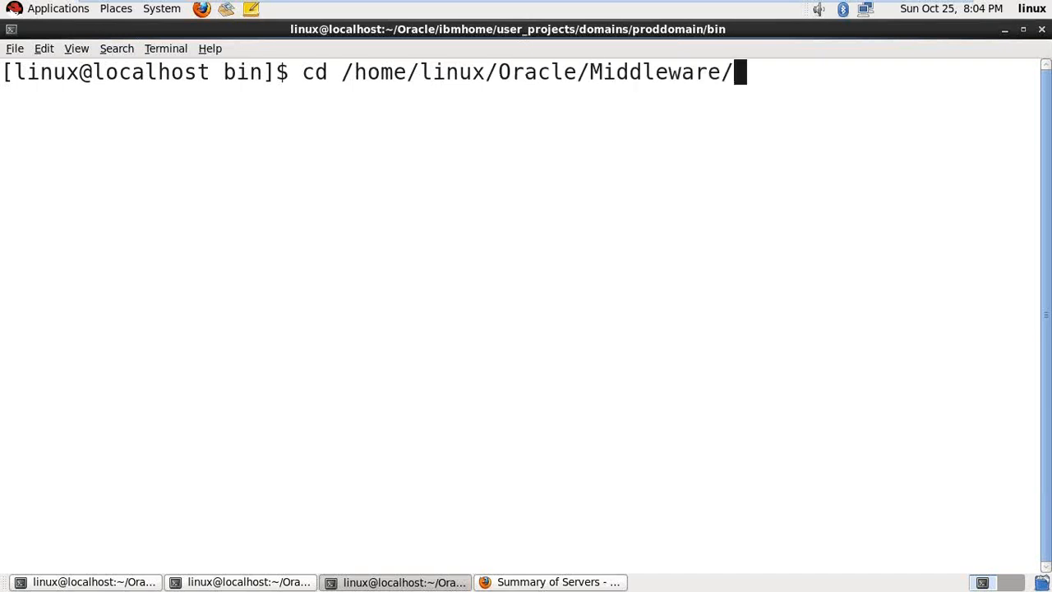
type("wl")
key("Tab")
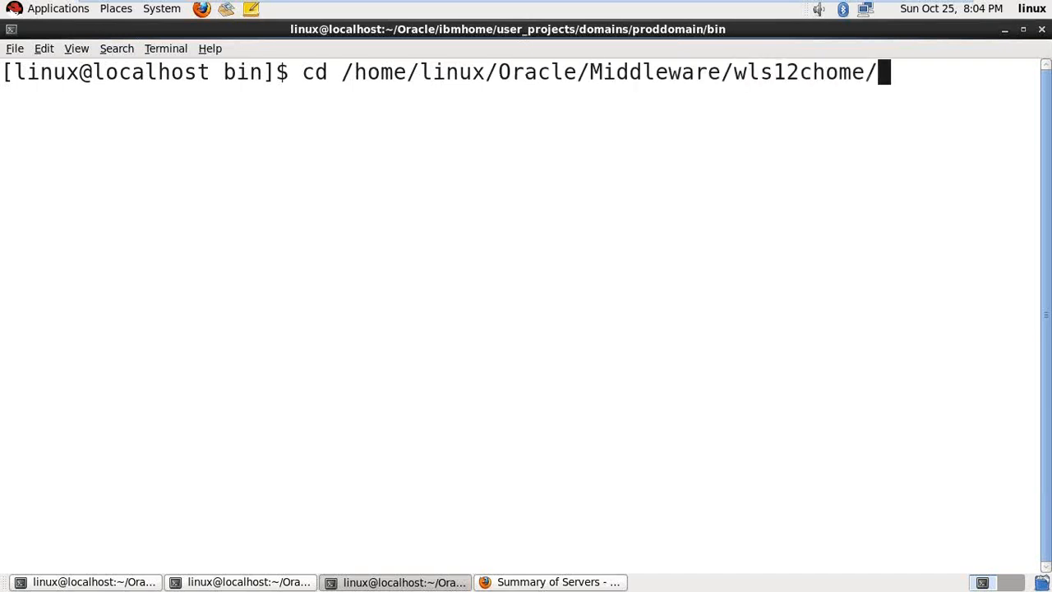
type("us")
key("Tab")
type("d")
key("Tab")
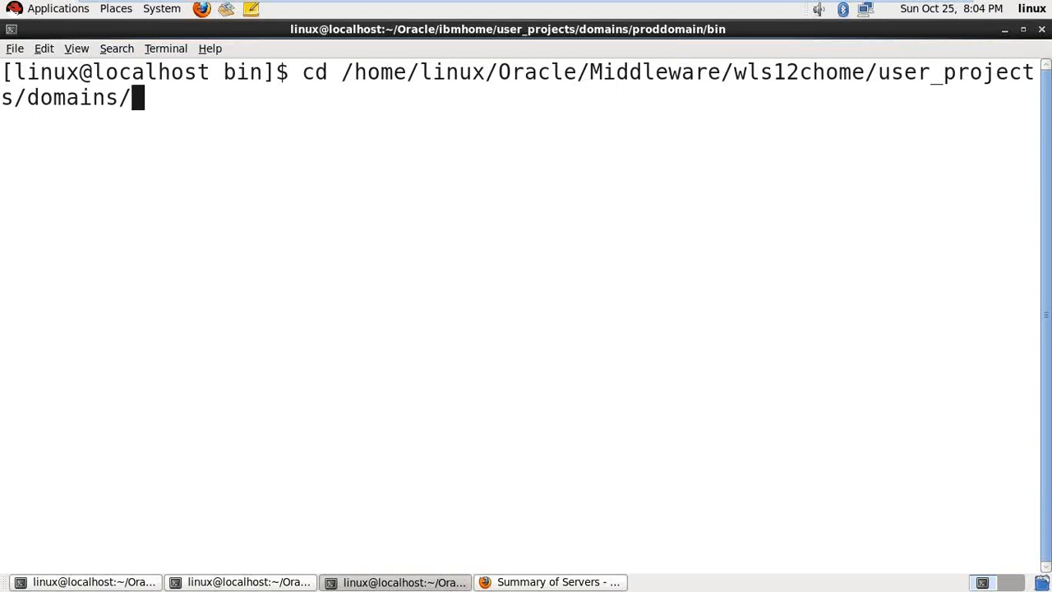
type("w")
key("Tab")
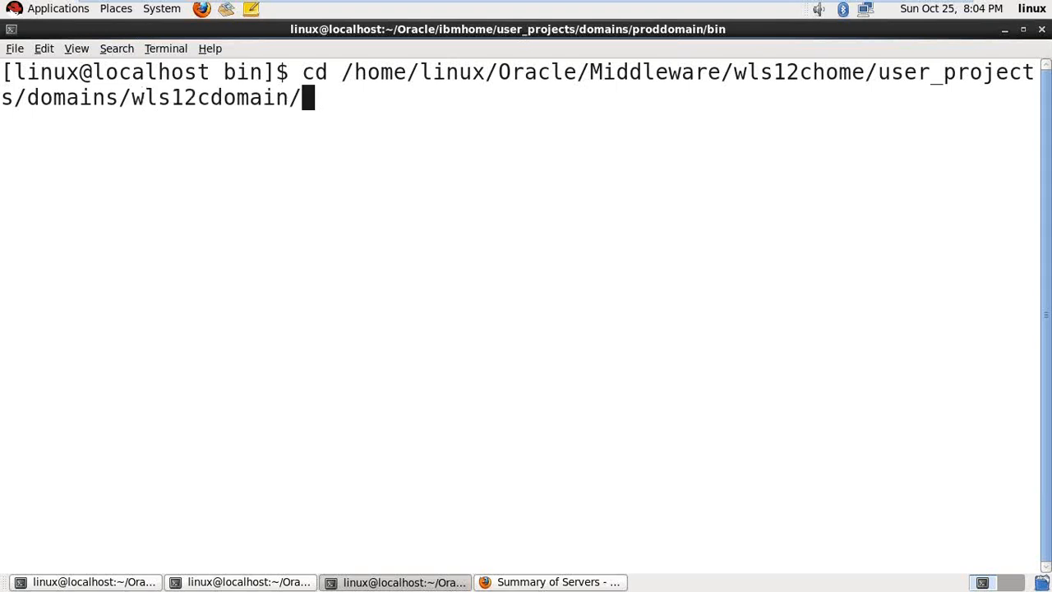
type("bi")
key("Tab")
key("Return")
- Clear the screen and run ./startWebLogic.sh to start the wls12cdomain admin server
key("ctrl+l")
key("Return")
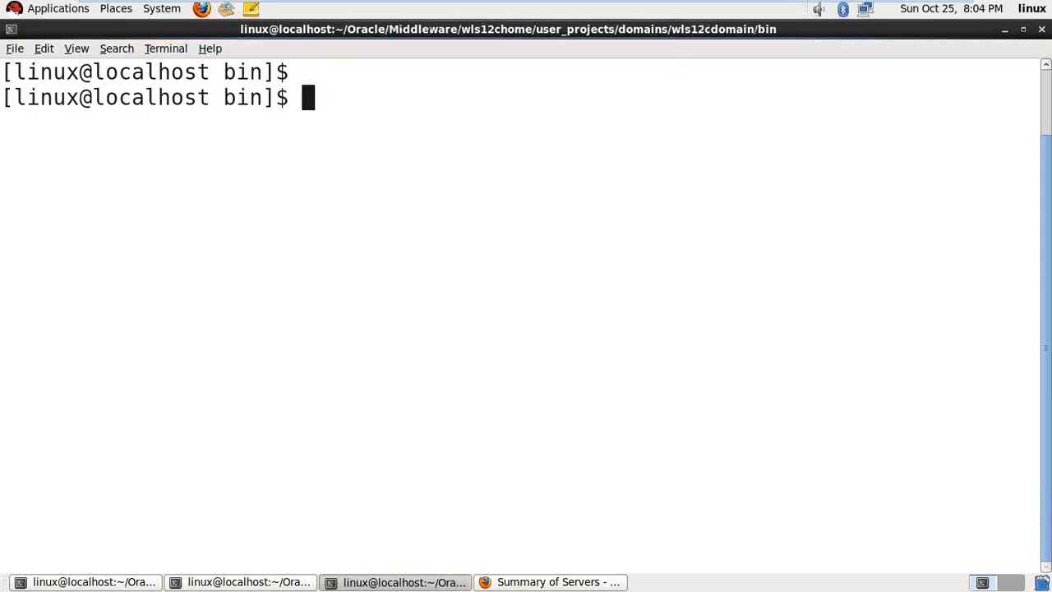
type("./startW")
key("Tab")
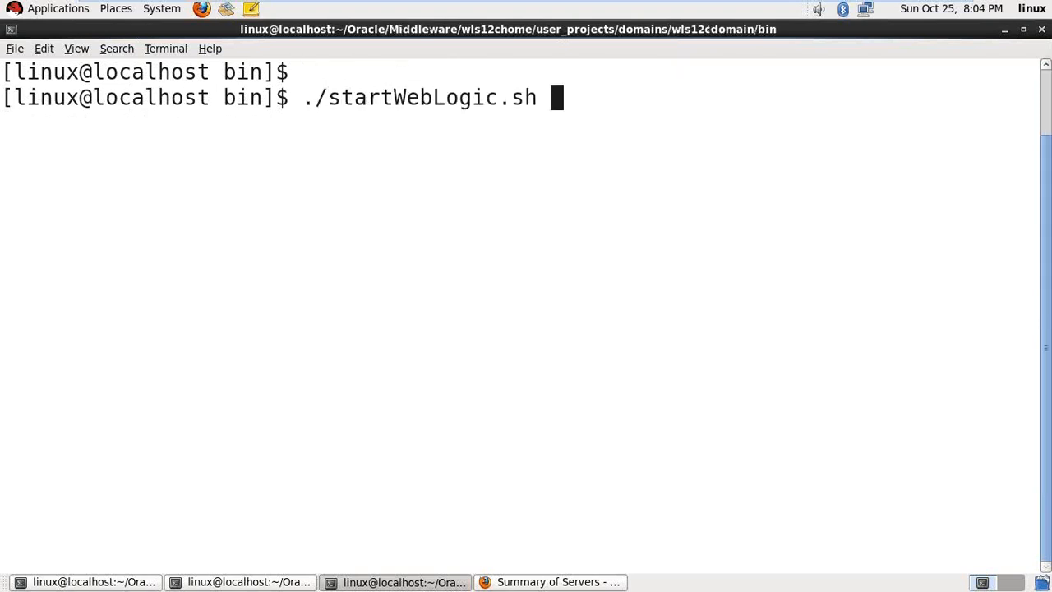
key("Return")
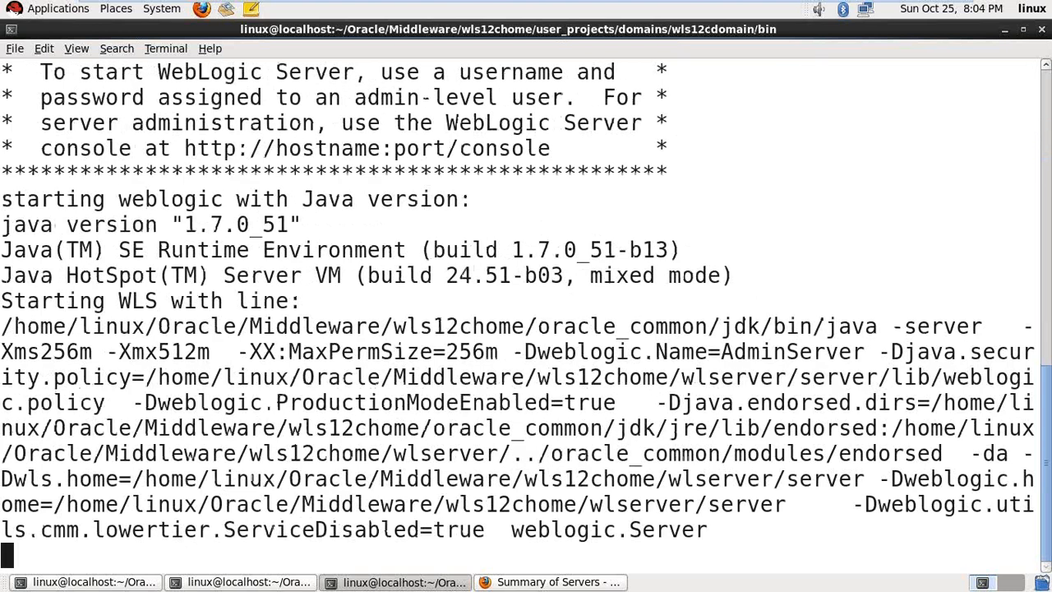
- In a second maximized terminal, list the bin folder's scripts, then return to the startup log
right_click(511, 244)
left_click(586, 249)
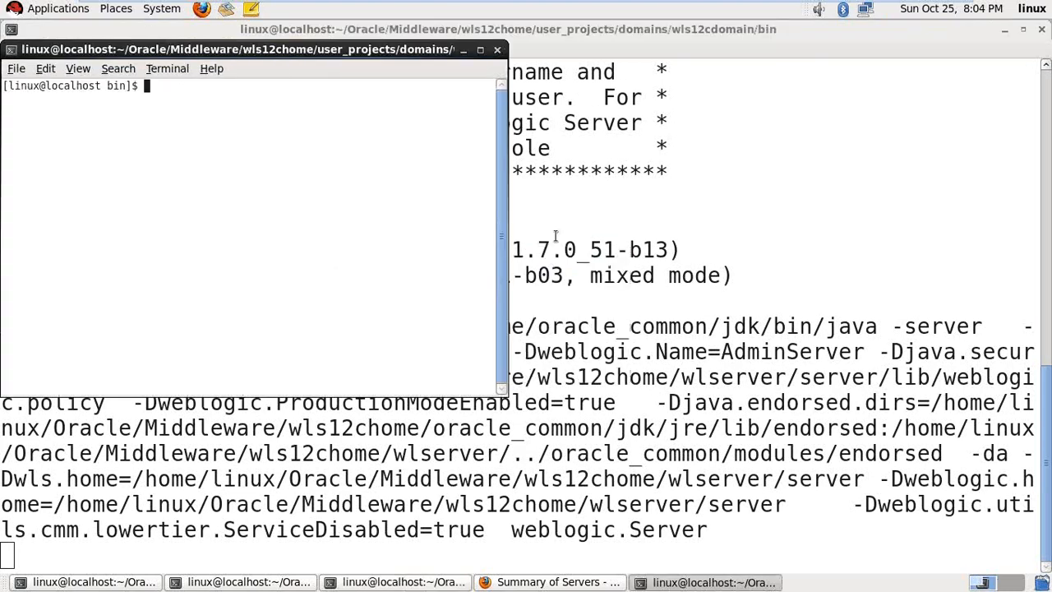
left_click(482, 49)
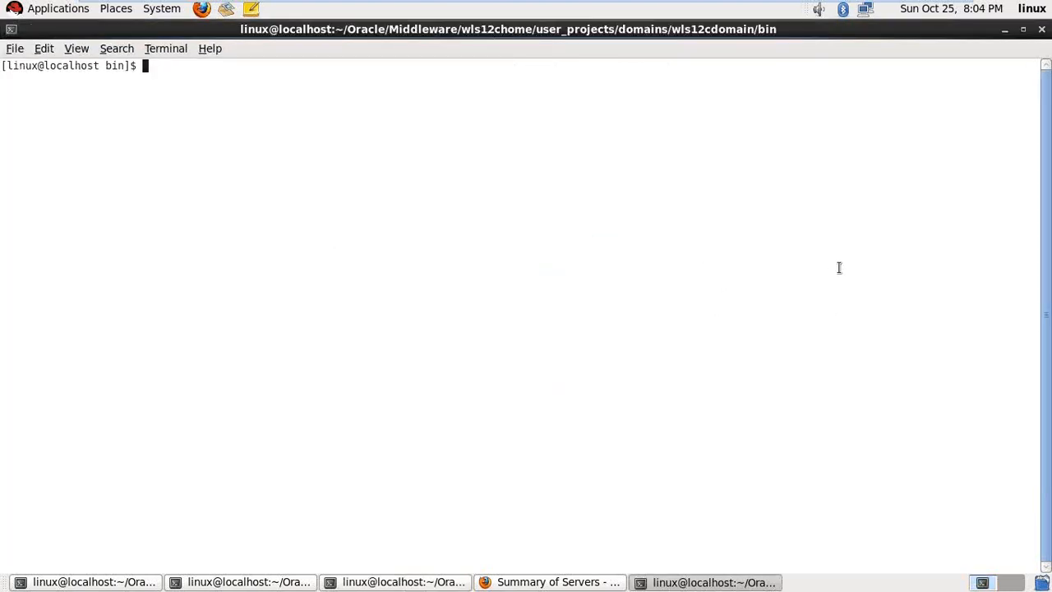
key("ctrl+plus")
key("ctrl+plus")
key("ctrl+plus")
key("ctrl+plus")
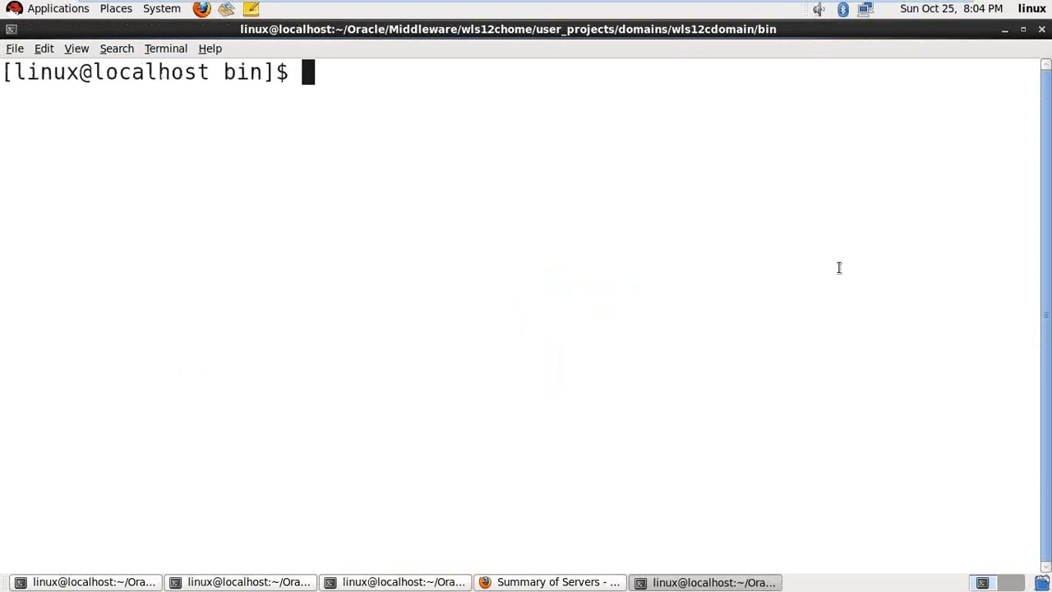
type("cd .")
key("BackSpace")
key("BackSpace")
key("BackSpace")
key("BackSpace")
type("ls")
key("Return")
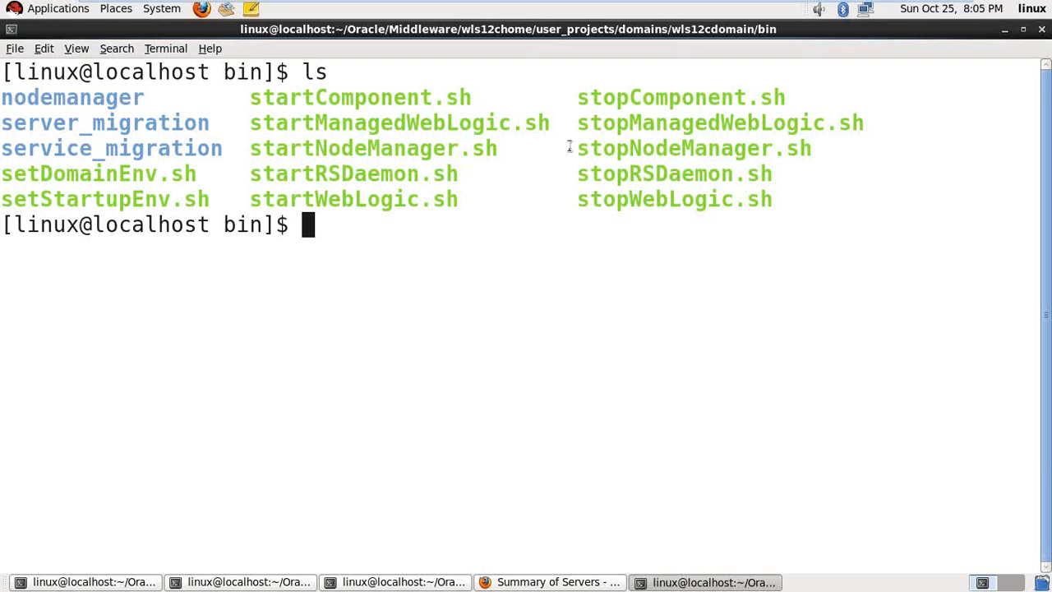
left_click_drag(569, 148, 813, 148)
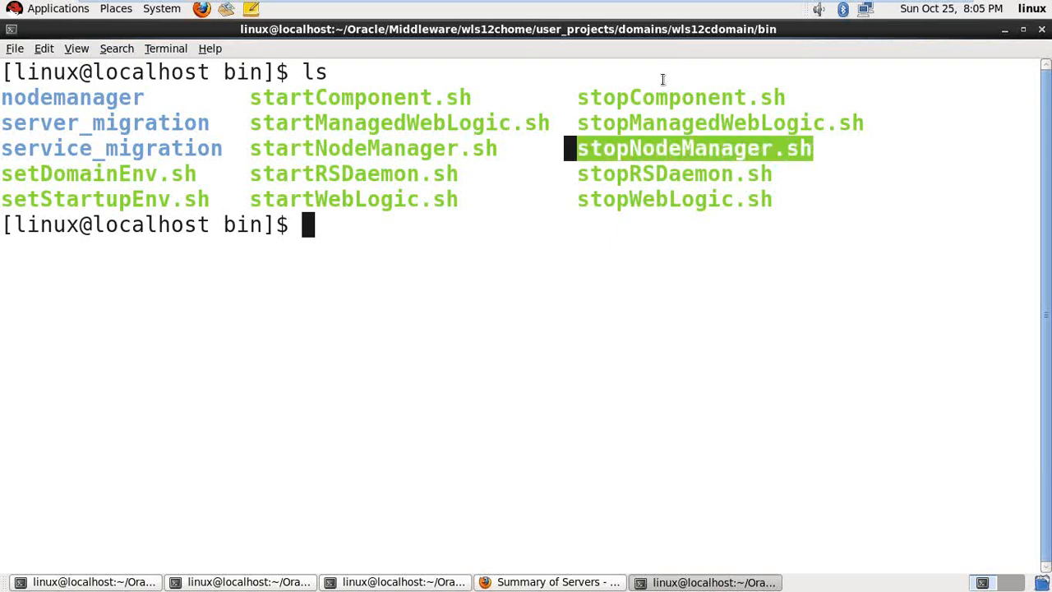
left_click_drag(250, 148, 509, 150)
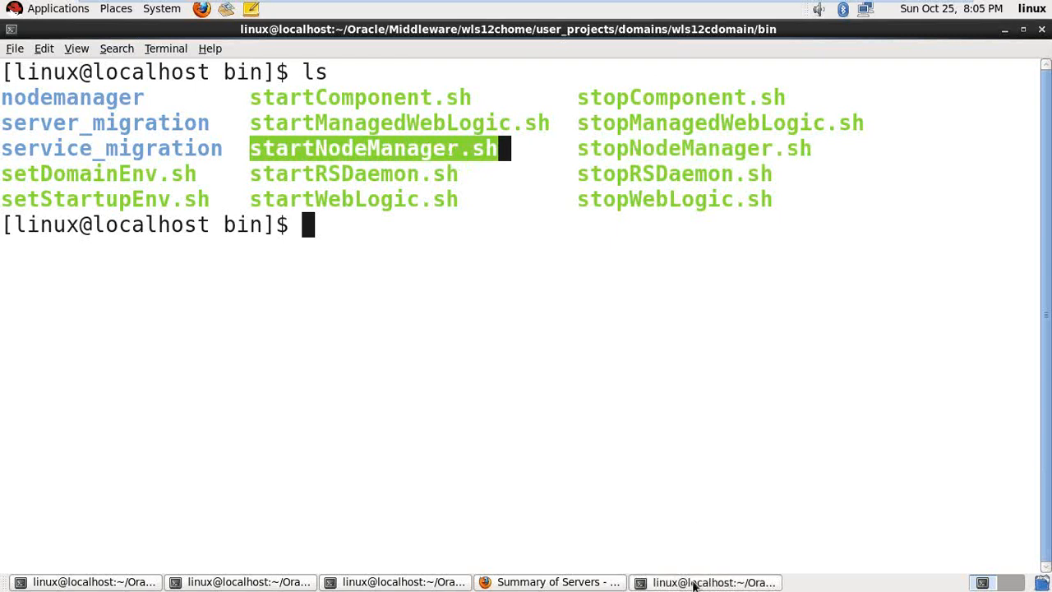
left_click(440, 581)
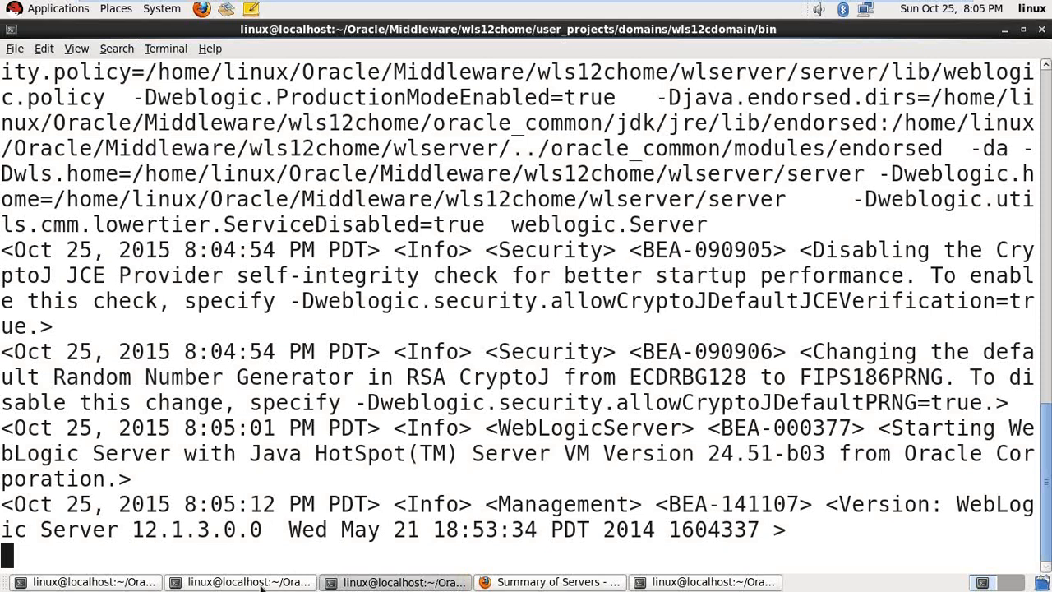
- Open another terminal and show its current folder path and file listing with pwd and ls
left_click(90, 582)
right_click(384, 212)
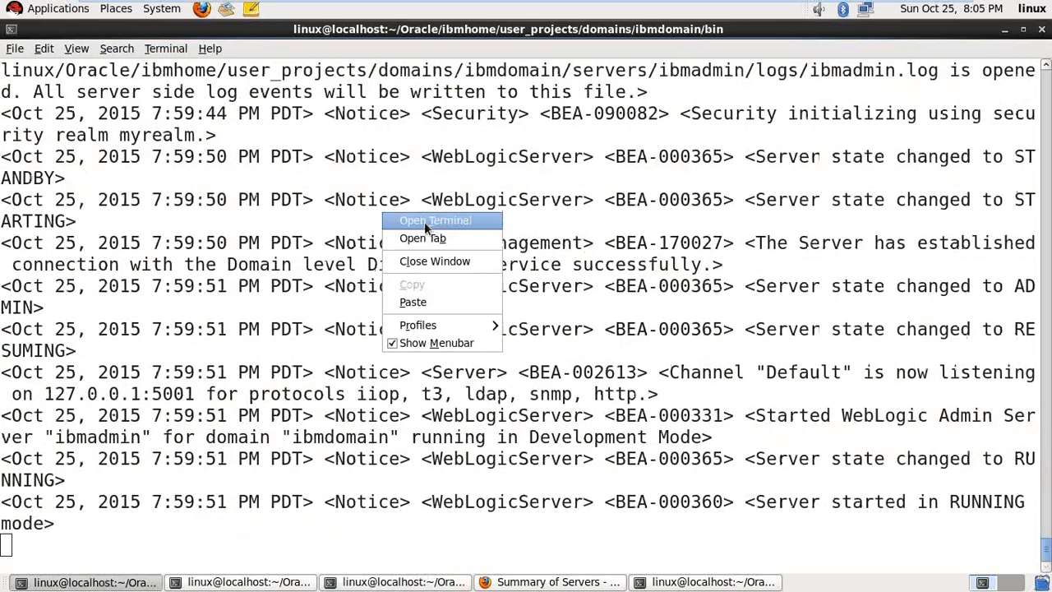
left_click(419, 222)
key("ctrl+plus")
key("ctrl+plus")
key("ctrl+plus")
key("ctrl+plus")
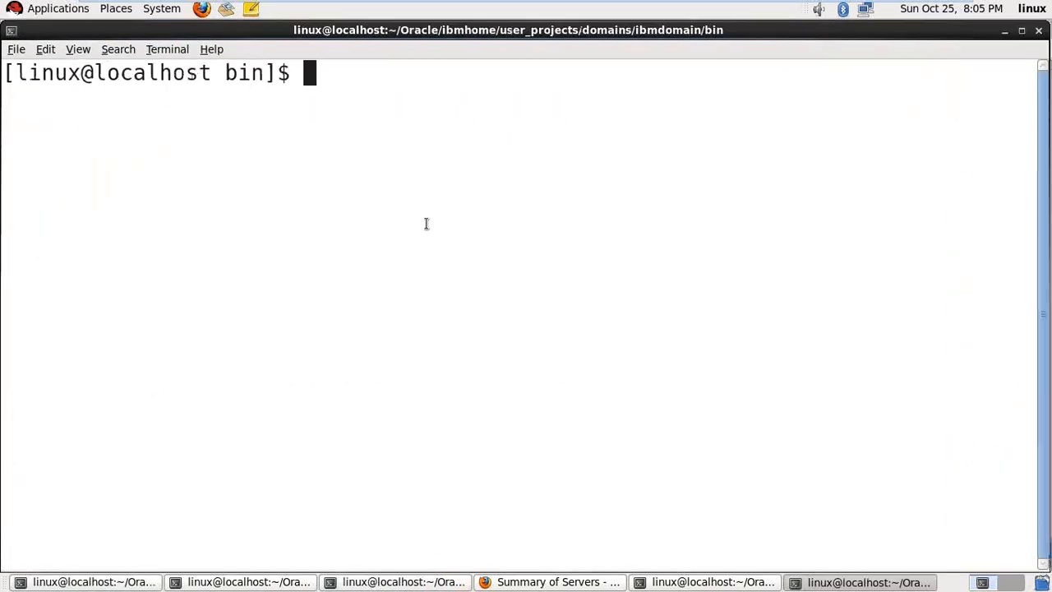
type("pwd")
key("Return")
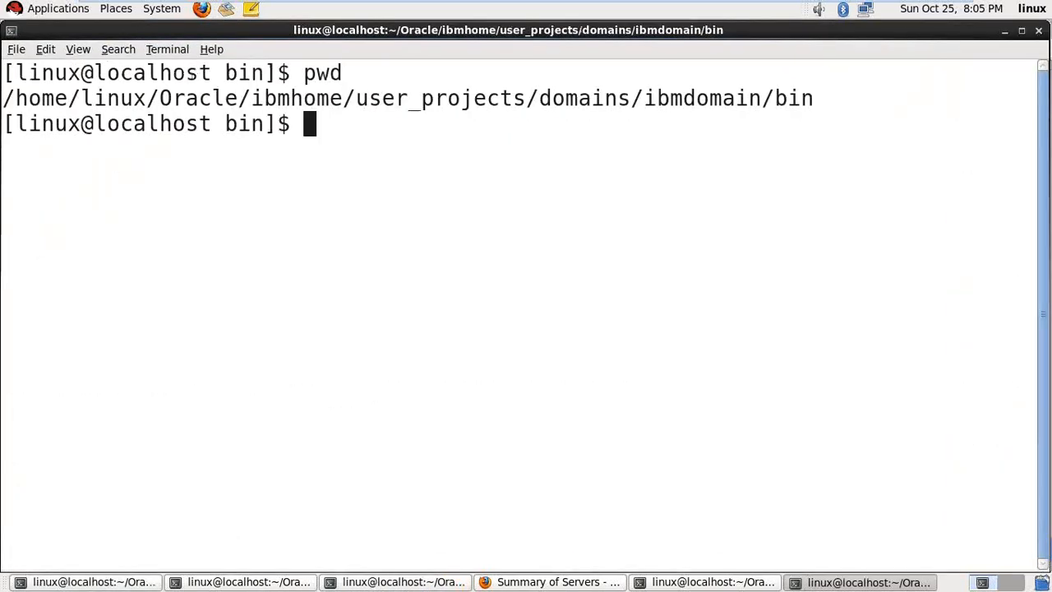
type("ls")
key("Return")
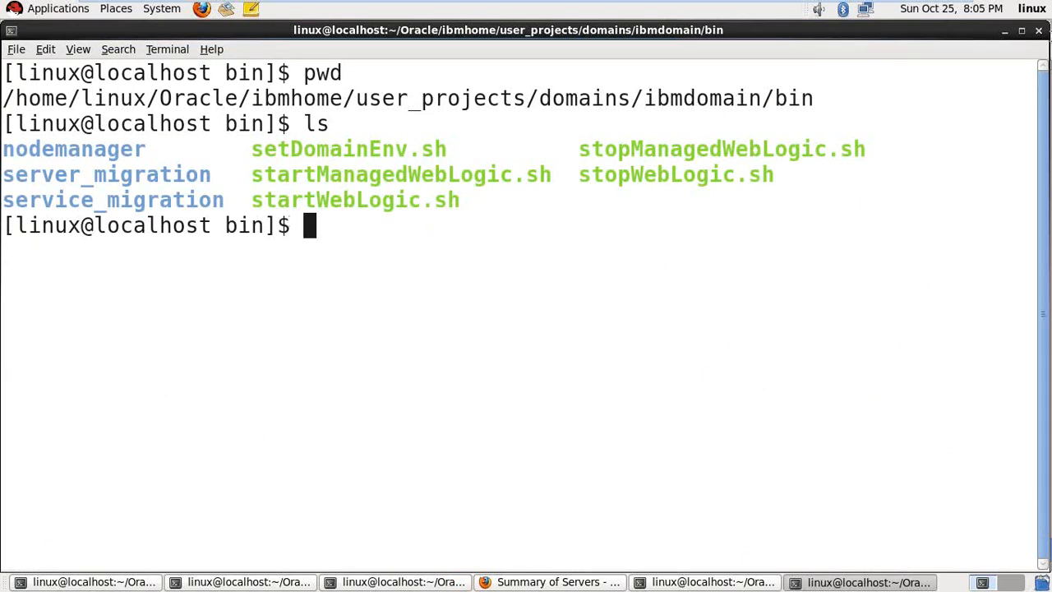
- Check the wls12cdomain startup log, then bring the Summary of Servers console page forward
left_click(743, 584)
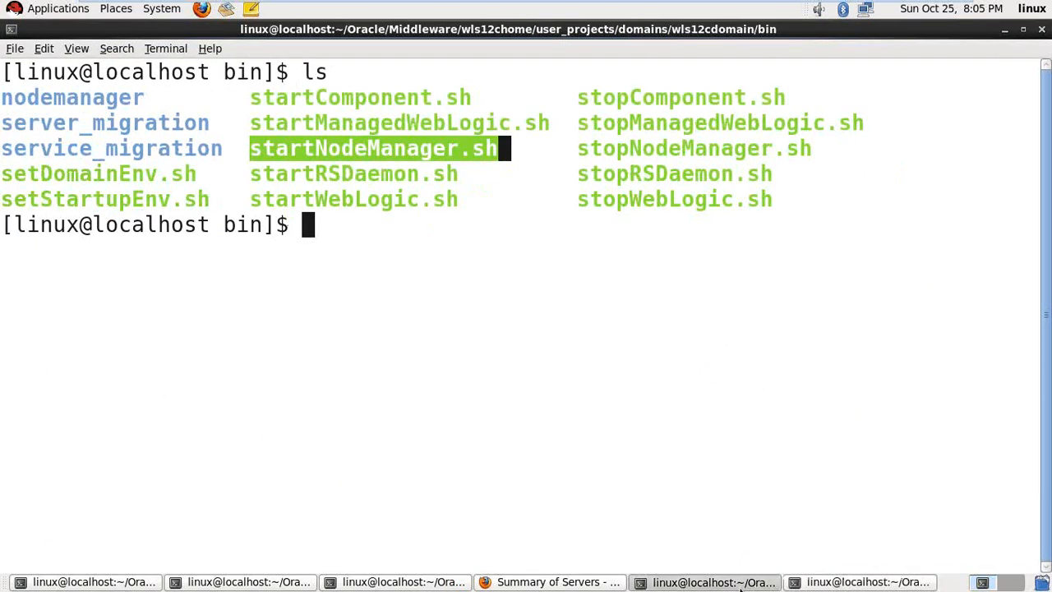
left_click(740, 583)
left_click(739, 584)
left_click(436, 583)
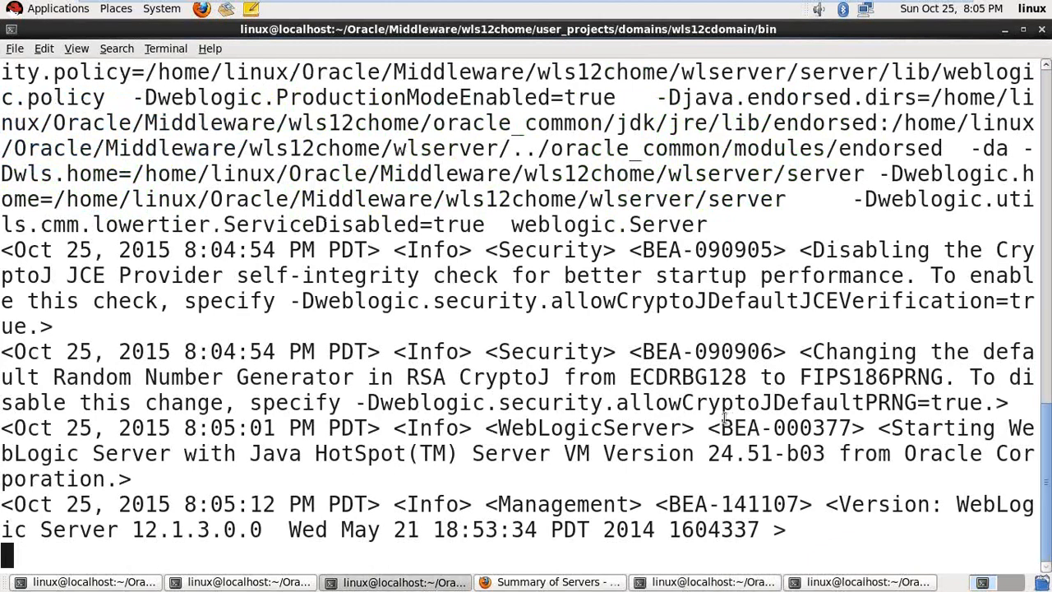
left_click(556, 583)
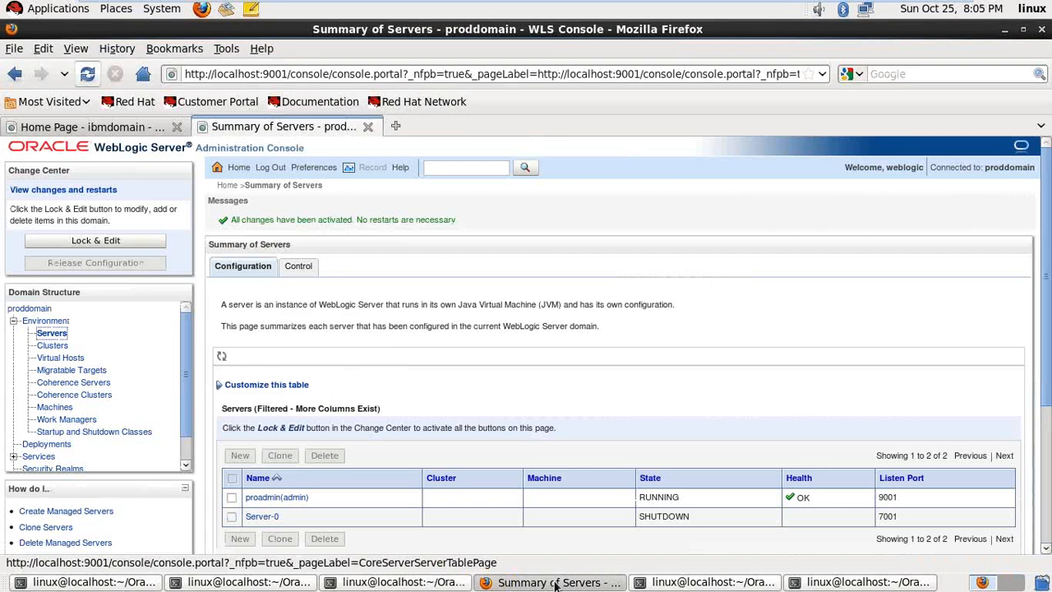
left_click(397, 125)
type("http")
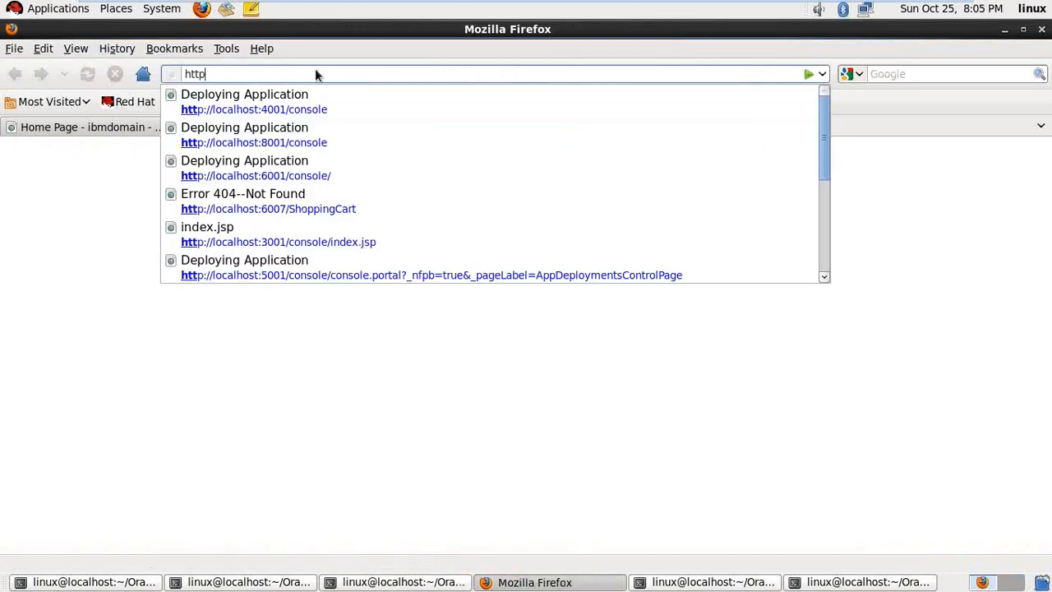
type("://lo")
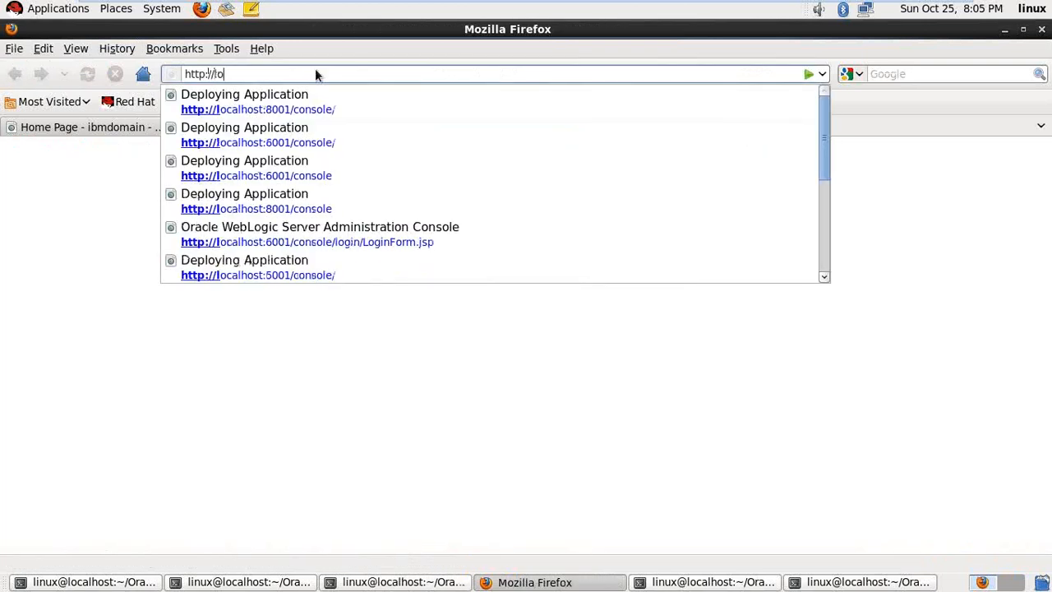
type("calhost:")
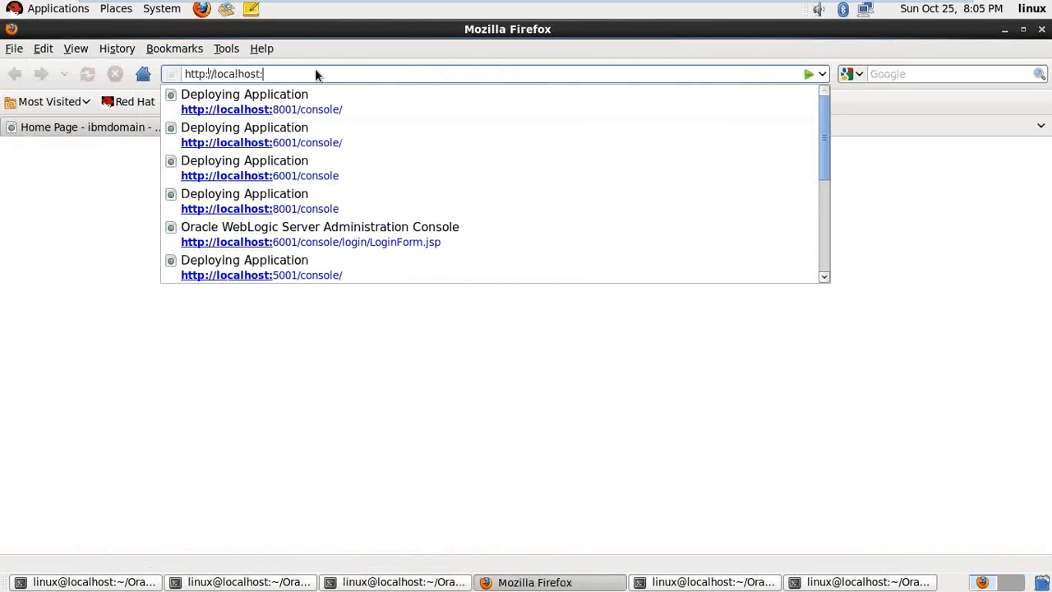
type("7")
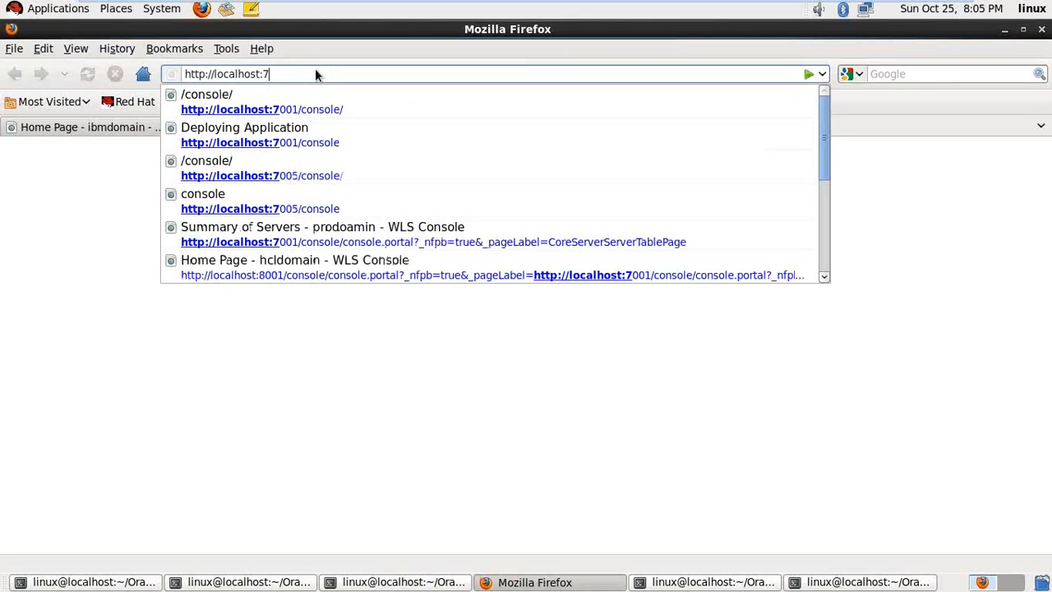
type("001/console")
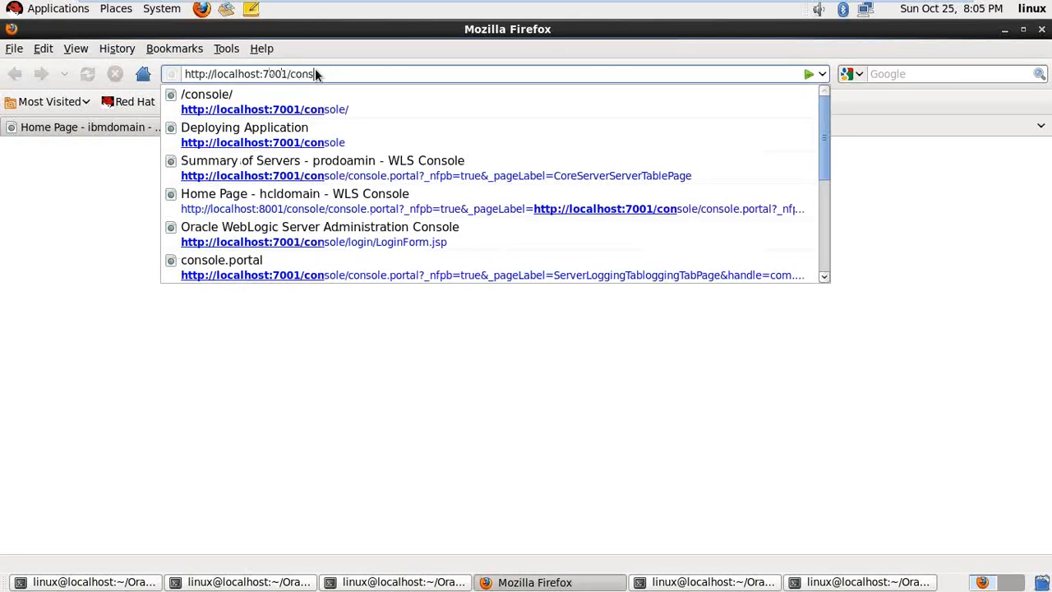
left_click(434, 582)
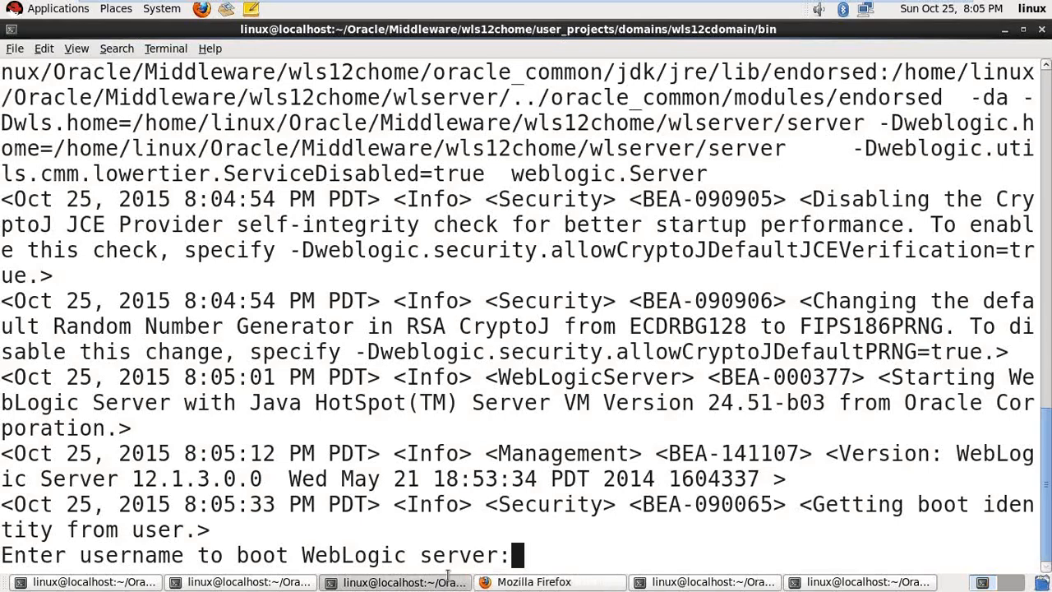
- Enter weblogic as the boot username and submit the boot password
type("weblogic")
key("Return")
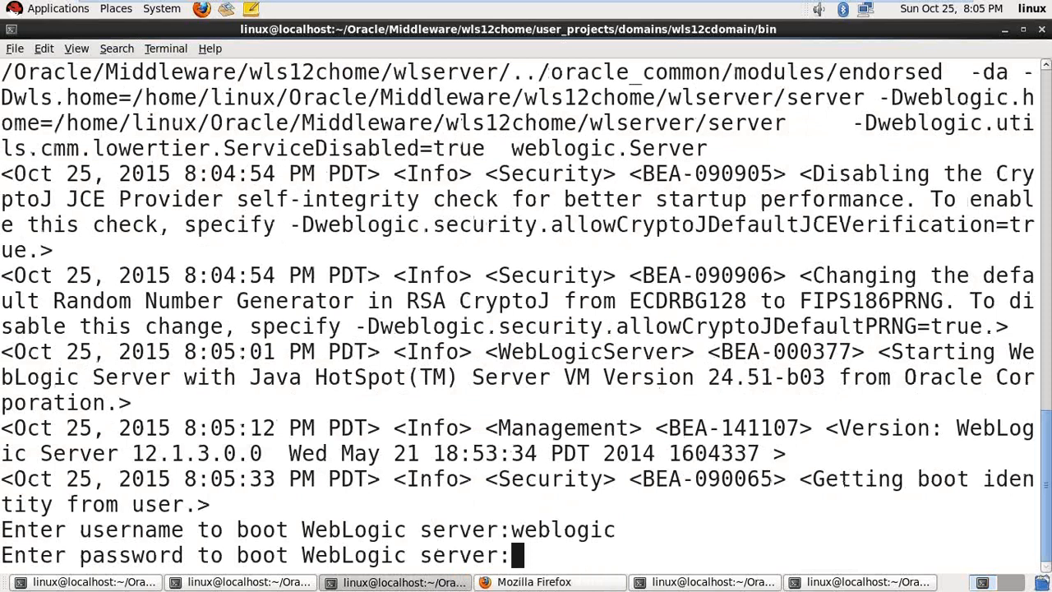
key("Return")
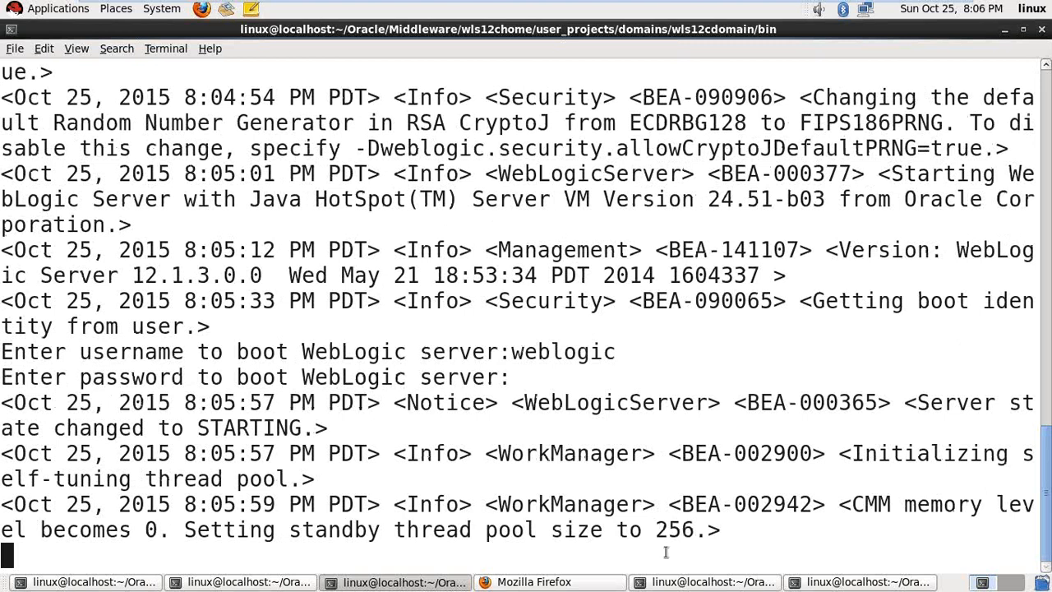
- Inspect the log, highlighting the thread pool size 256 and the 'User weblogic denied' error
left_click_drag(655, 530, 722, 533)
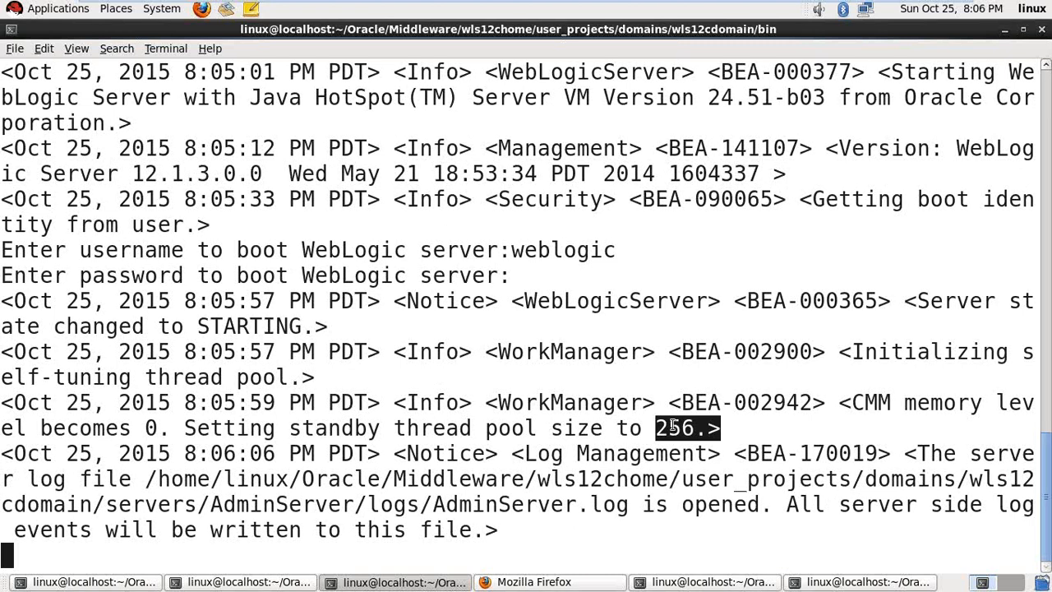
left_click(794, 435)
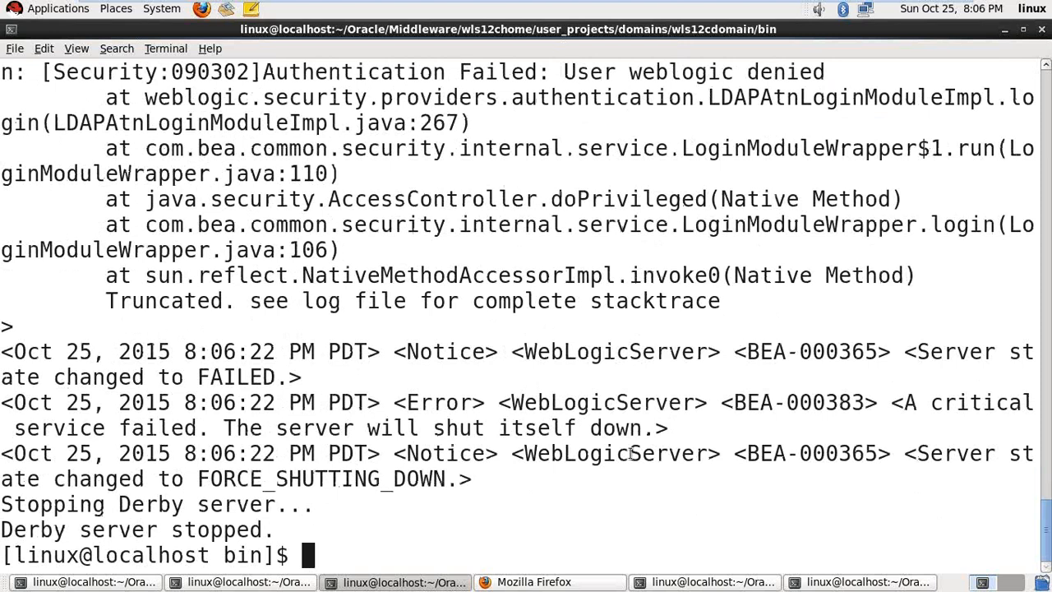
scroll(630, 454, "up", 2)
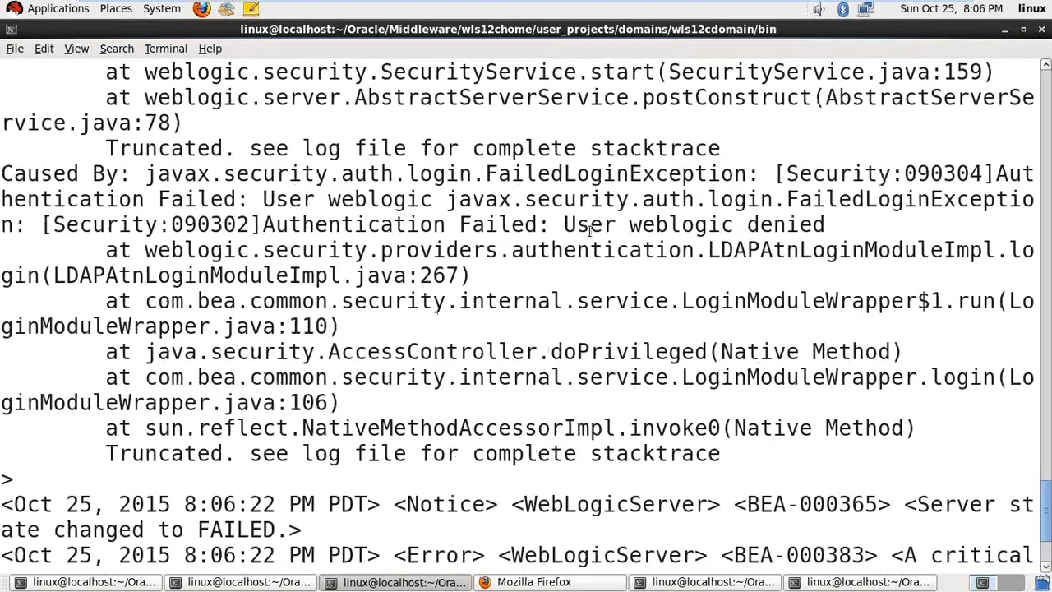
left_click_drag(577, 224, 823, 231)
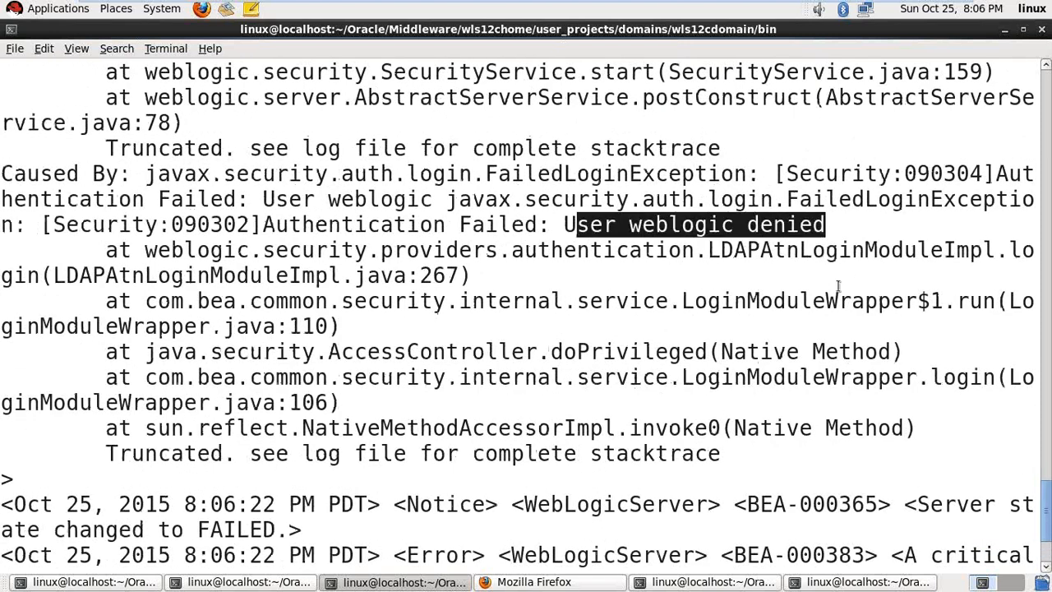
- Clear the screen, rerun ./startWebLogic.sh and re-enter weblogic and the boot password
key("ctrl+l")
key("Return")
key("Return")
type("./startWebLogic.sh")
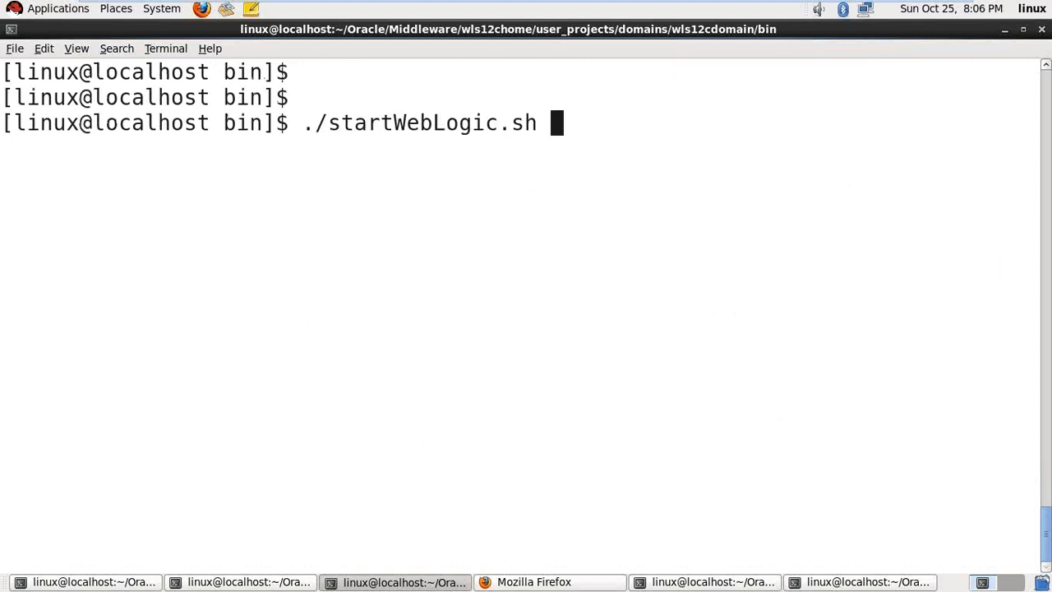
key("Return")
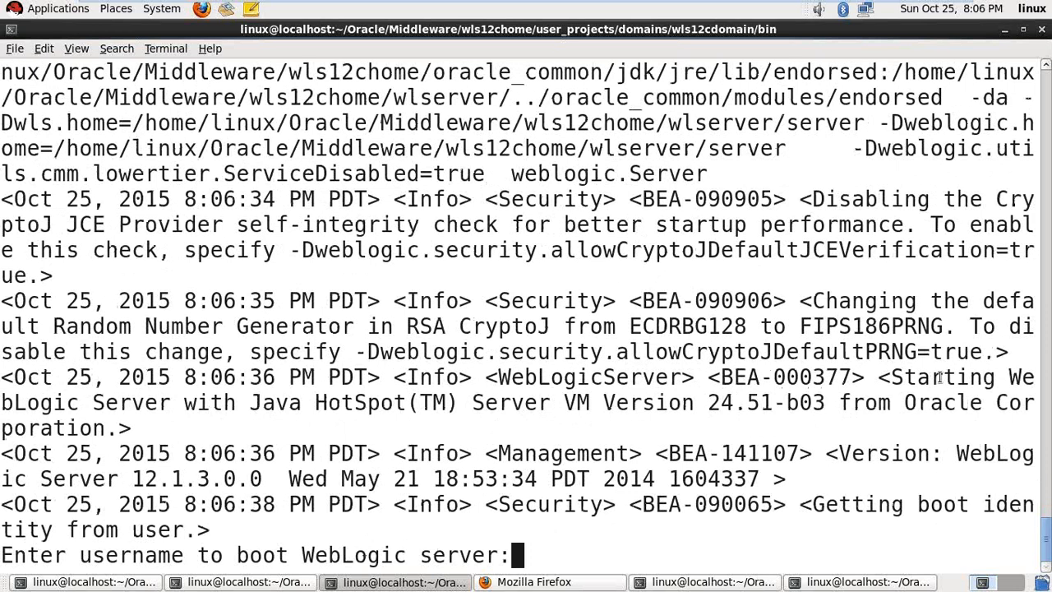
type("weblogic")
key("Return")
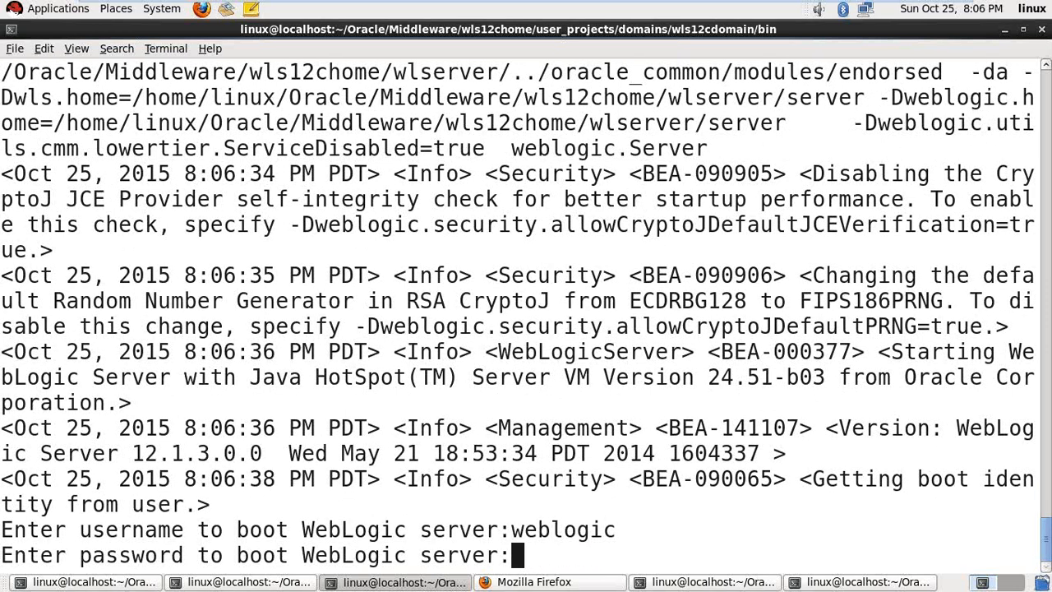
key("Return")
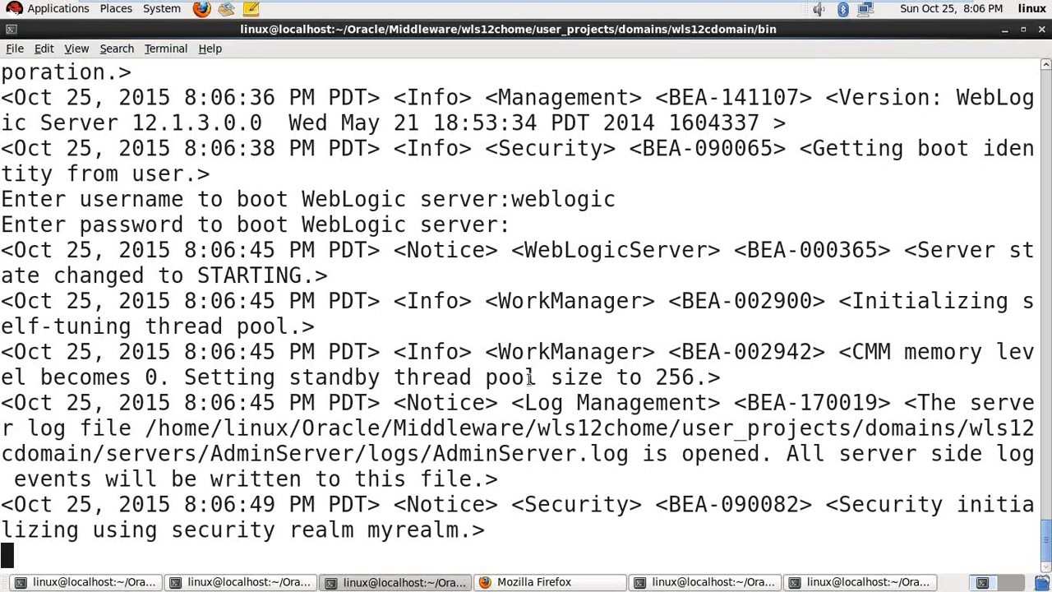
- Scroll back to highlight 'Authentication Failed: User weblogic denied', then follow the latest log lines
scroll(692, 354, "up", 5)
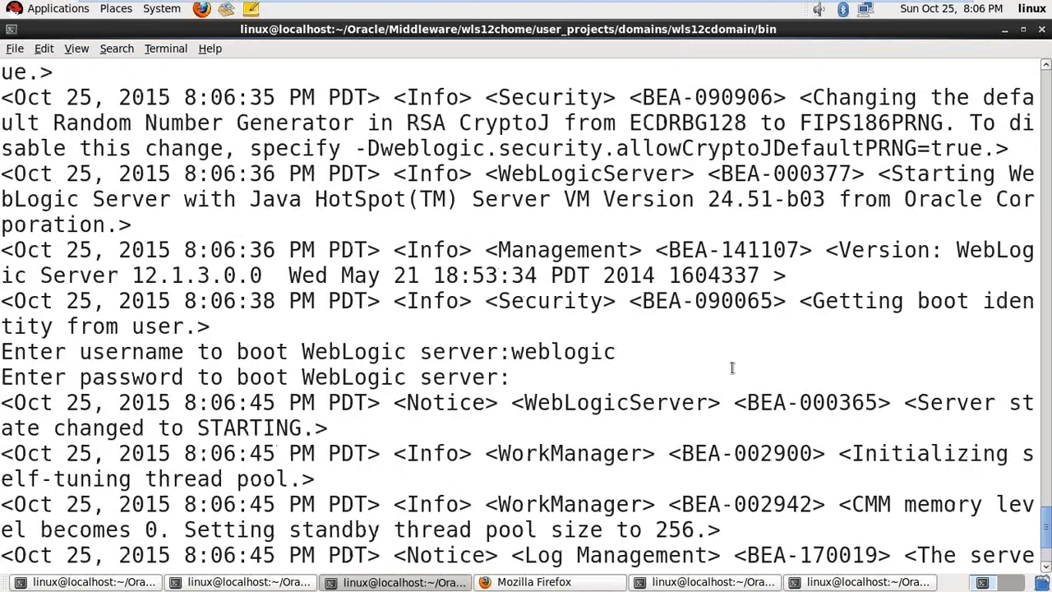
scroll(715, 357, "up", 20)
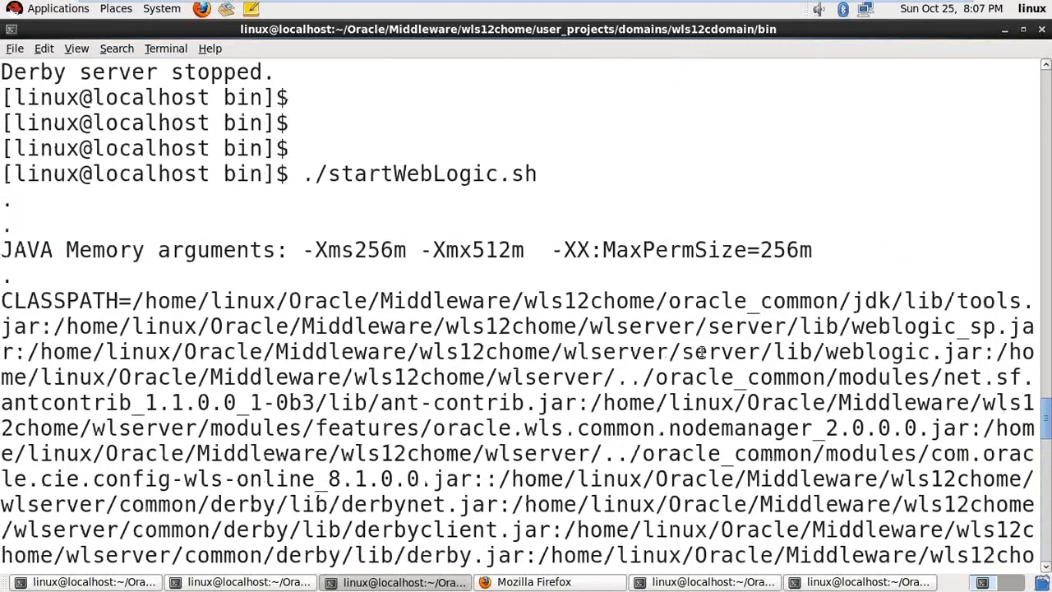
scroll(705, 354, "up", 8)
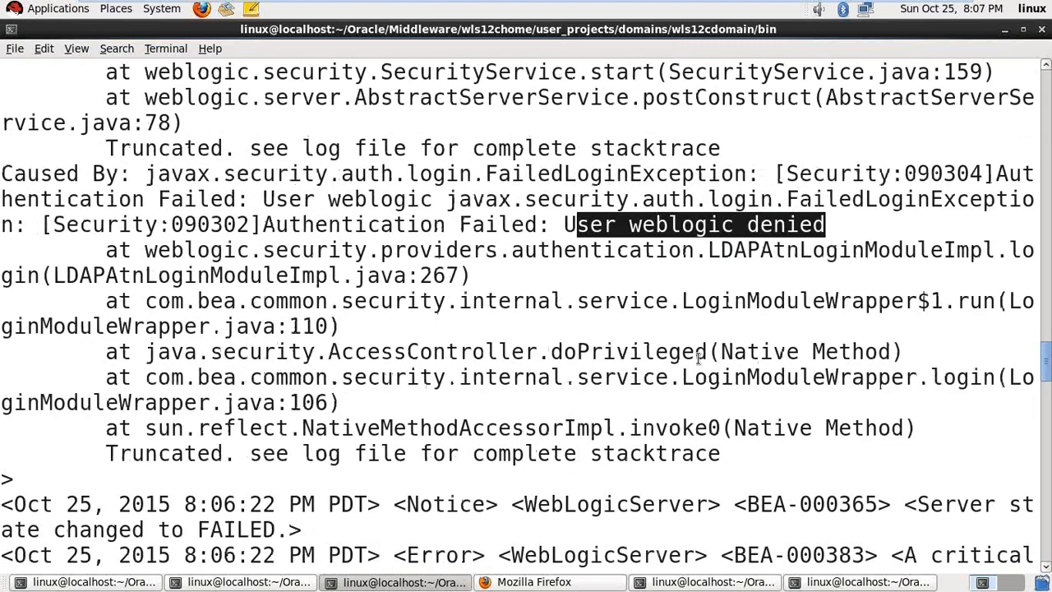
scroll(698, 355, "up", 2)
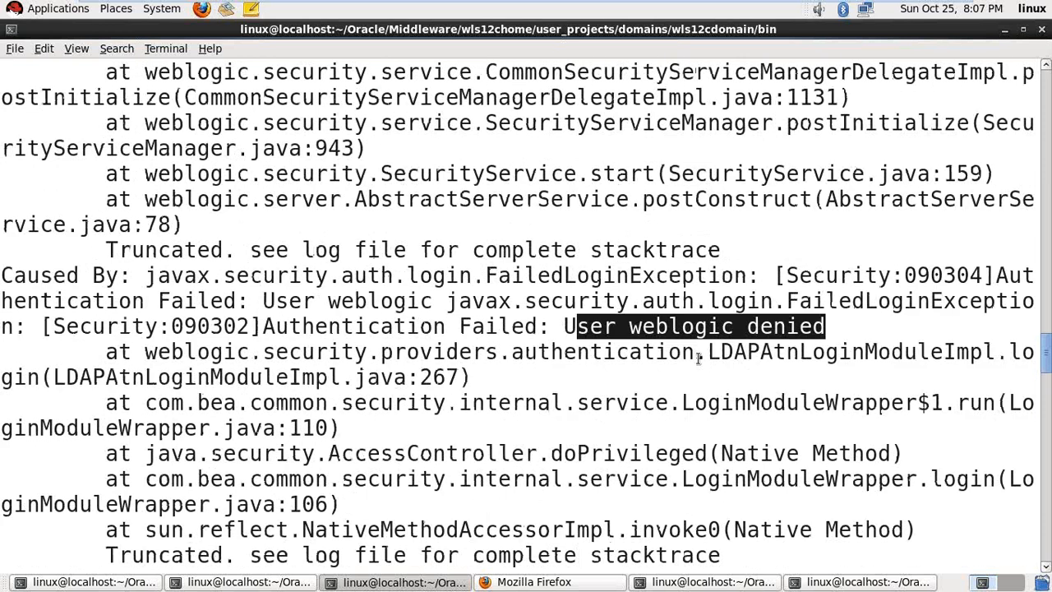
left_click_drag(264, 326, 847, 329)
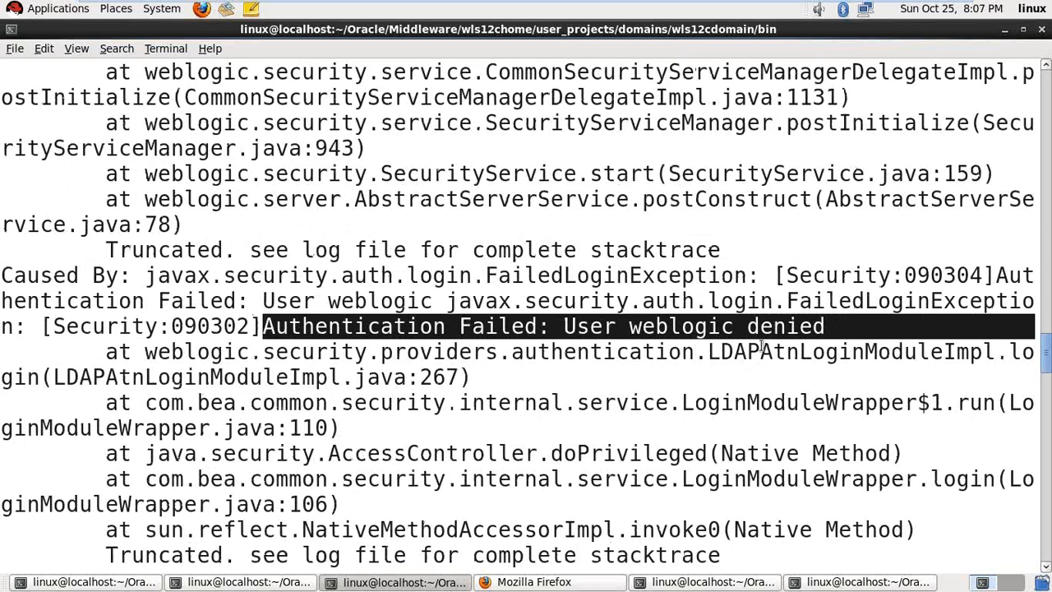
scroll(762, 349, "up", 4)
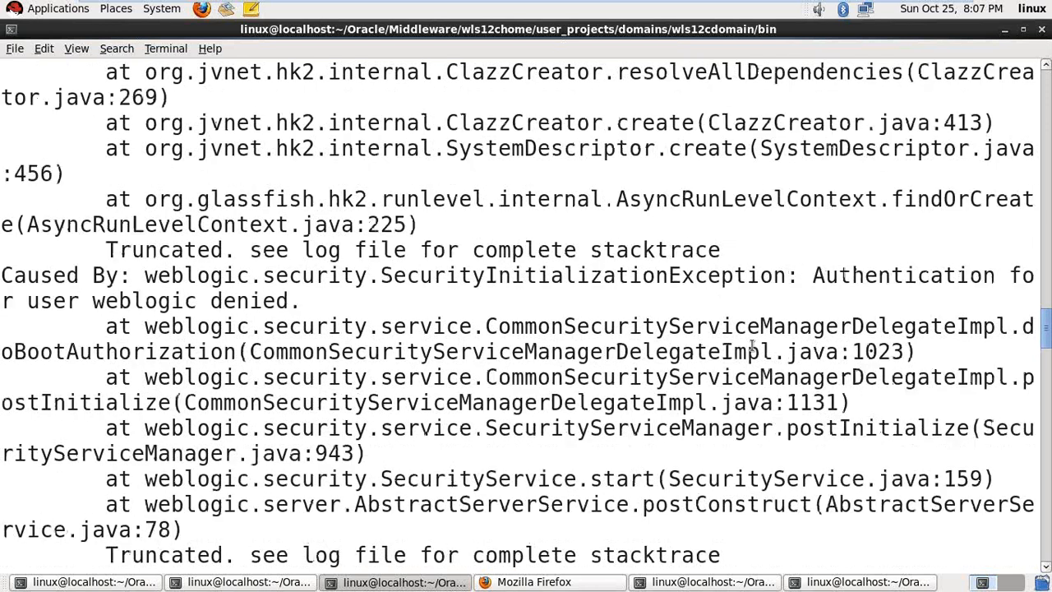
scroll(753, 345, "up", 5)
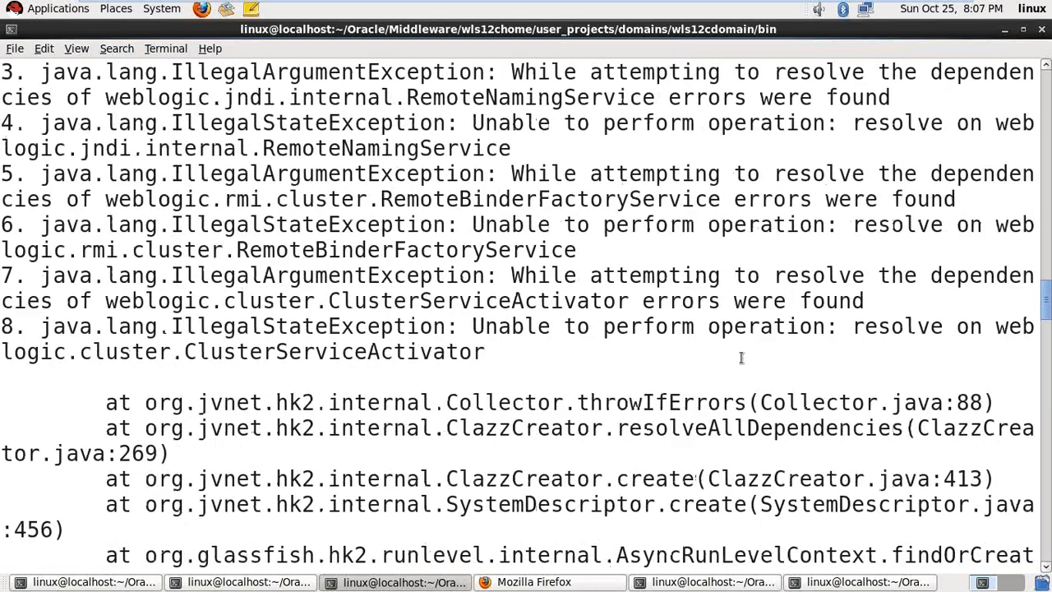
scroll(740, 357, "down", 8)
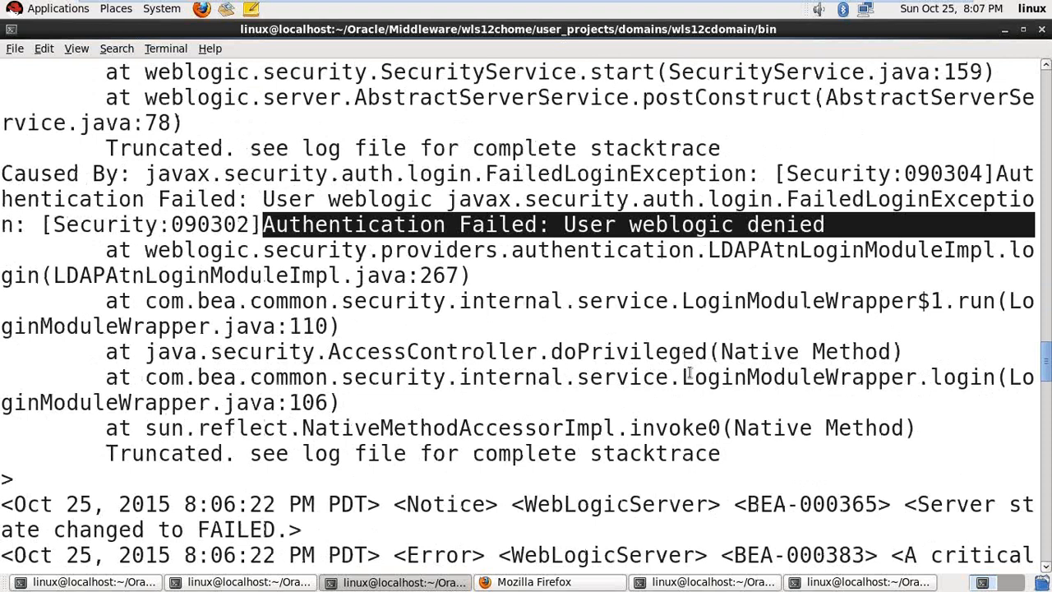
scroll(689, 374, "down", 3)
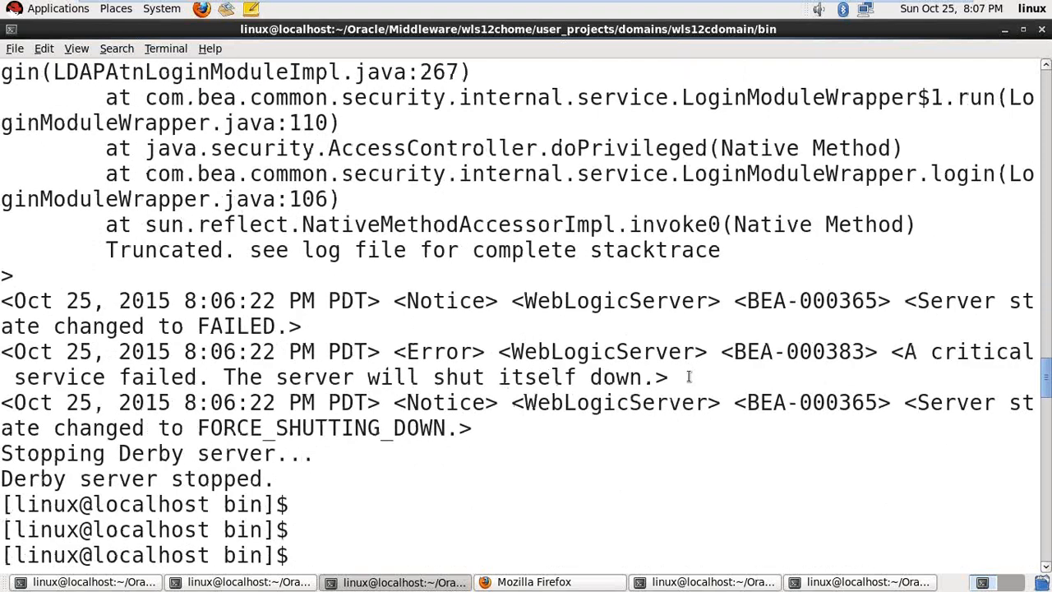
key("Up")
key("Return")
scroll(639, 403, "down", 15)
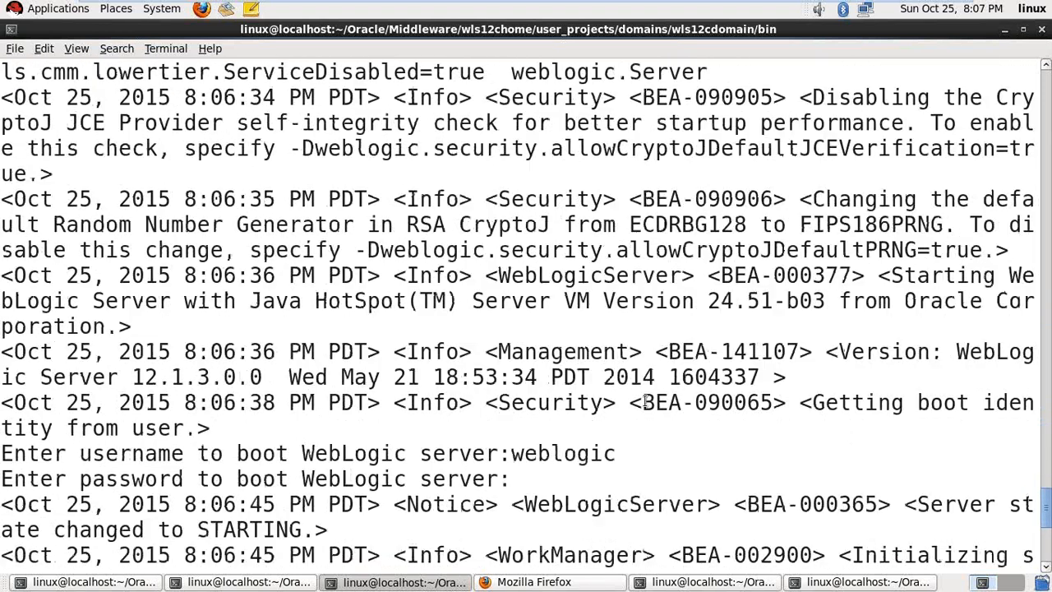
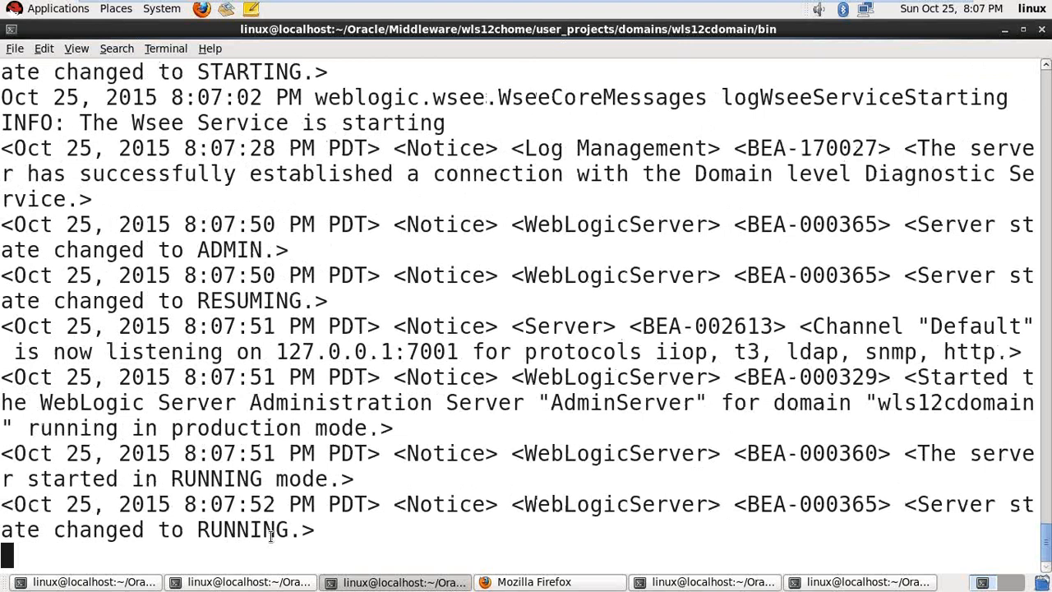
- Bring Firefox to the front from the taskbar
left_click(545, 581)
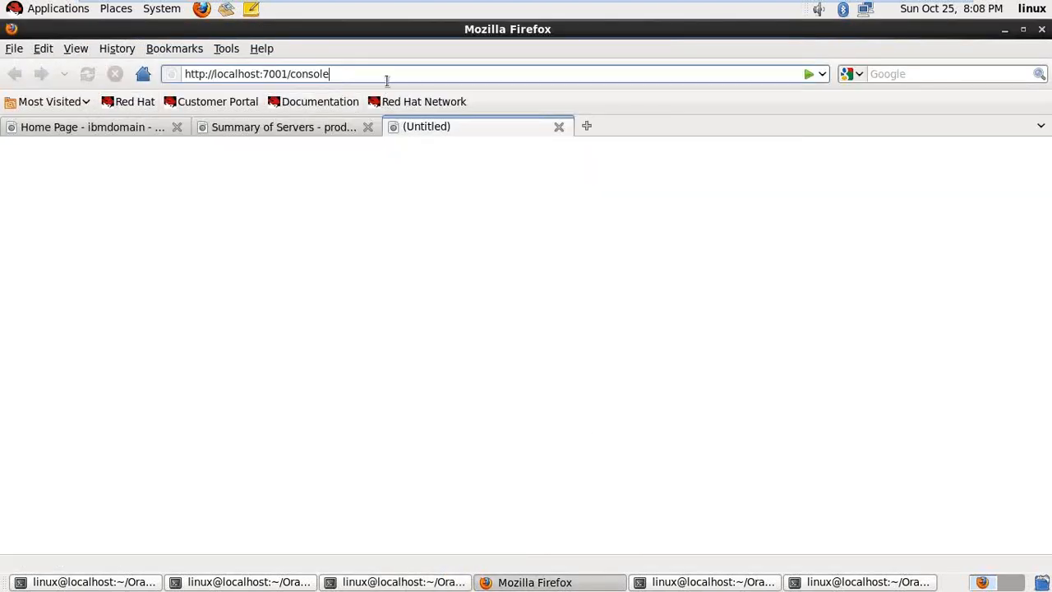
- Load localhost:7001/console and log in with the saved administrator username and password, declining to save it
key("Return")
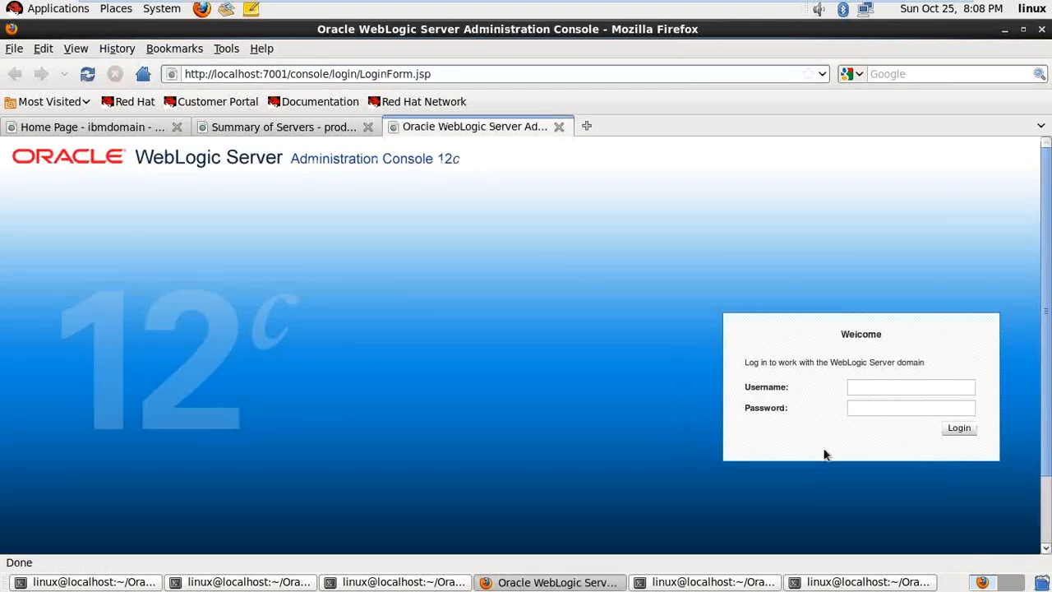
double_click(865, 387)
left_click(878, 405)
left_click(880, 408)
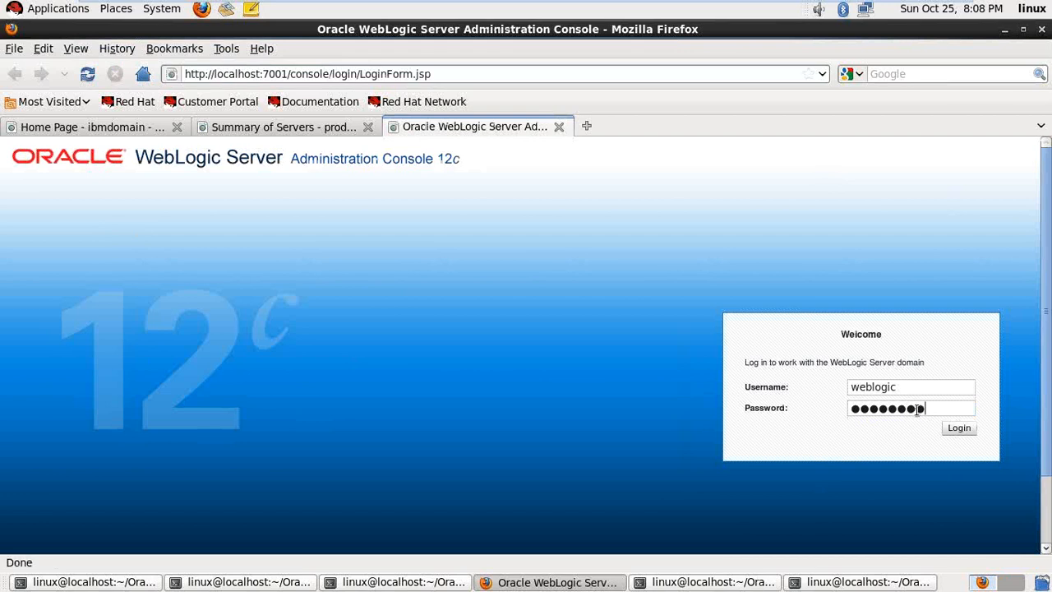
key("Return")
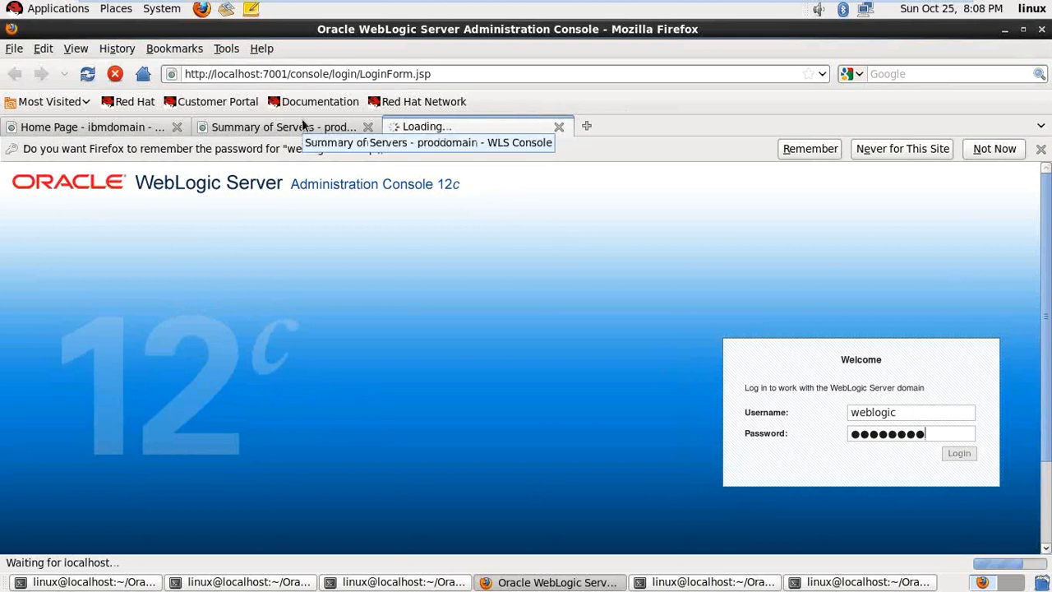
left_click(986, 149)
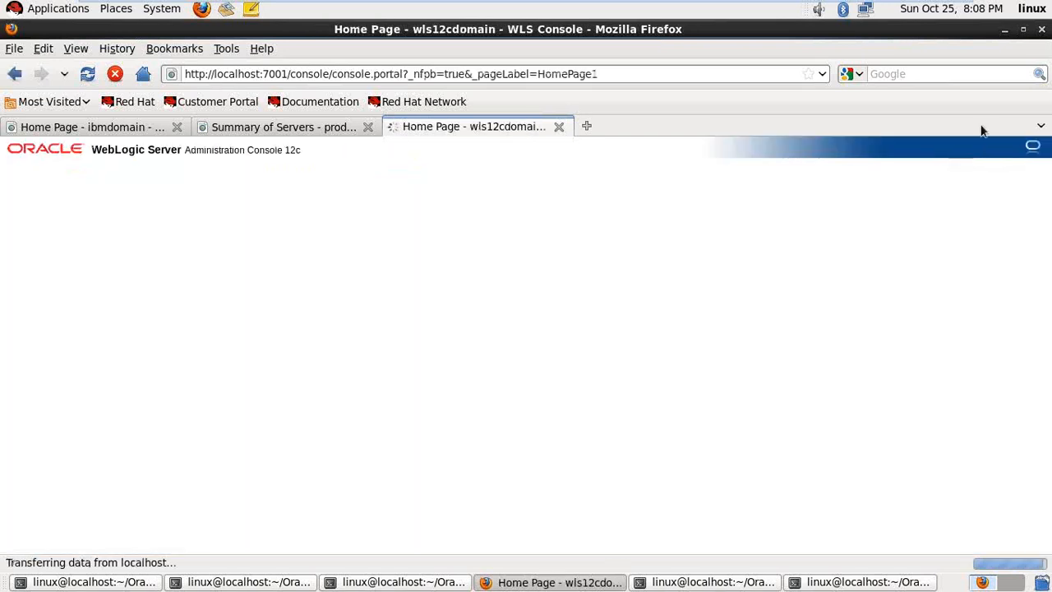
- Compare the proddomain Summary of Servers tab against the wls12cdomain Home Page tab
left_click(273, 128)
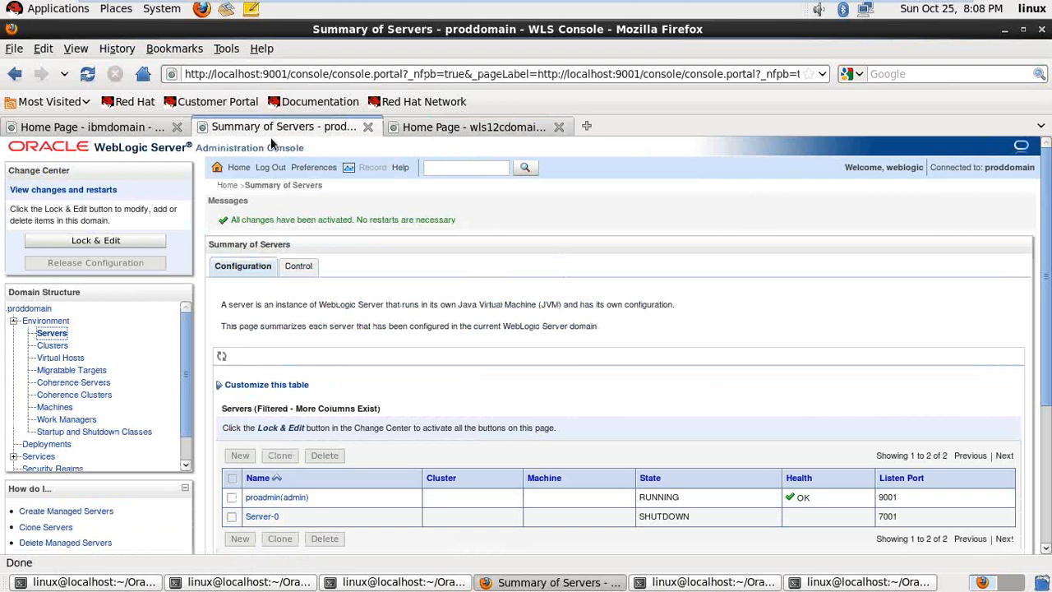
scroll(127, 282, "down", 2)
left_click(13, 233)
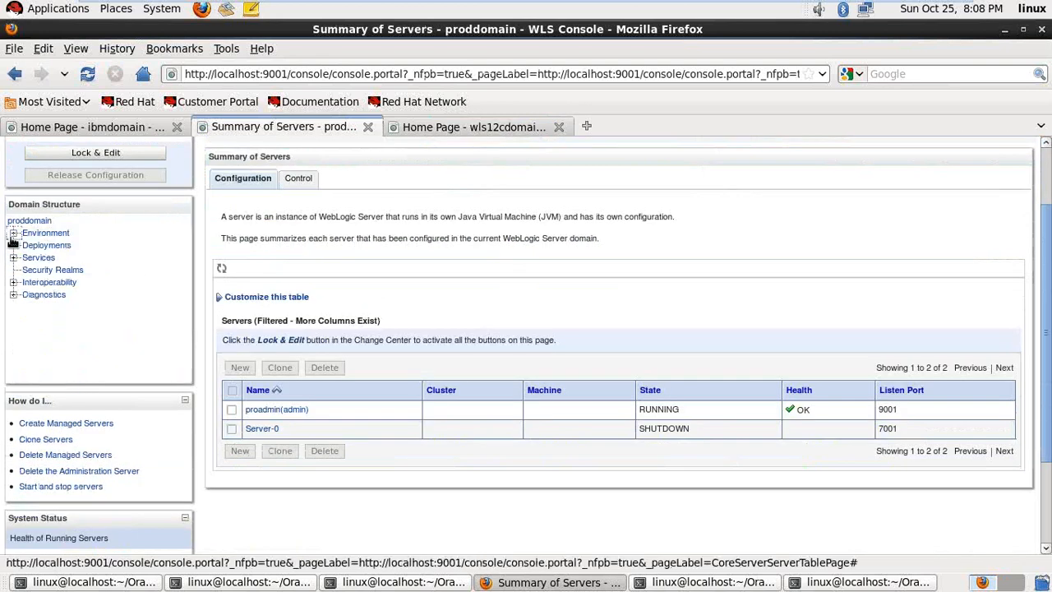
left_click(443, 128)
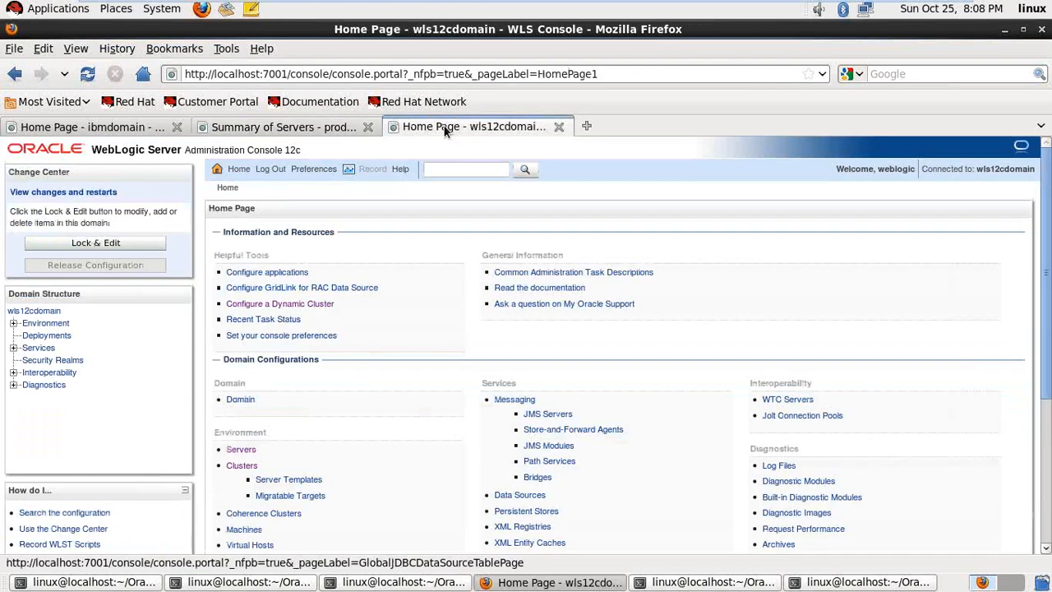
scroll(87, 280, "down", 1)
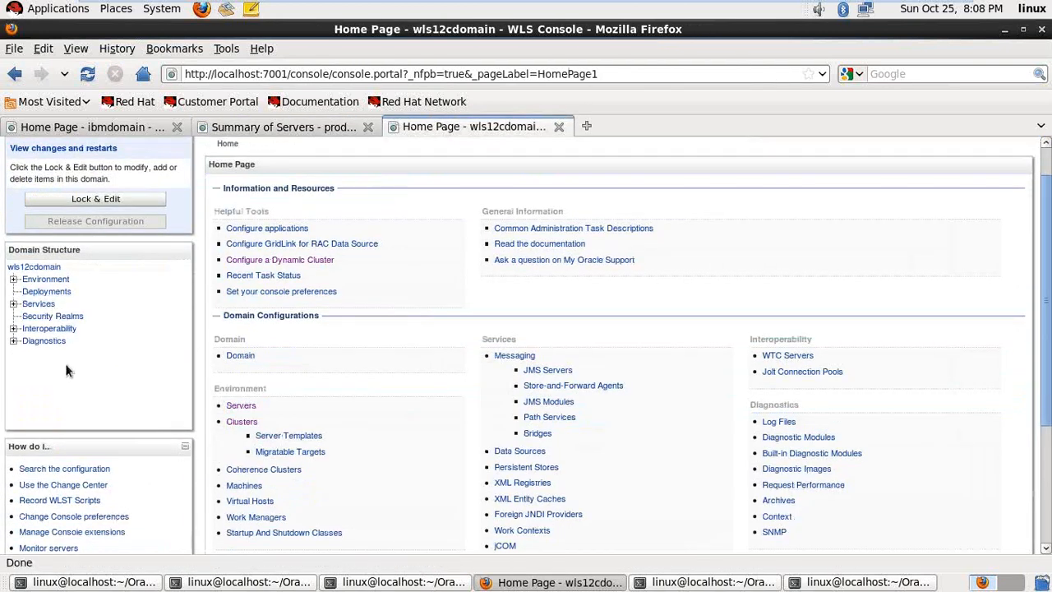
left_click(312, 127)
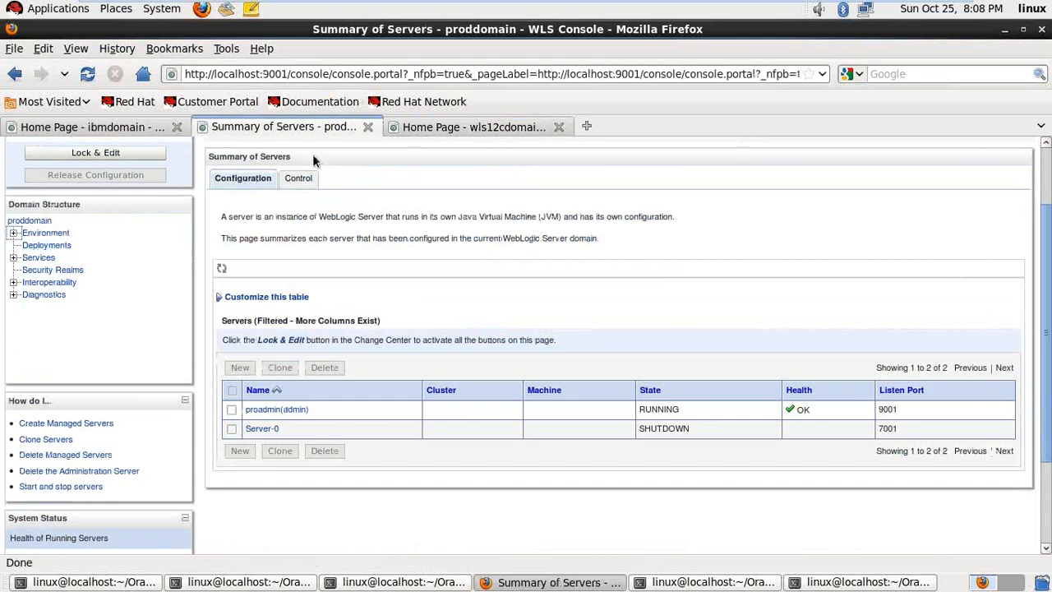
left_click(512, 127)
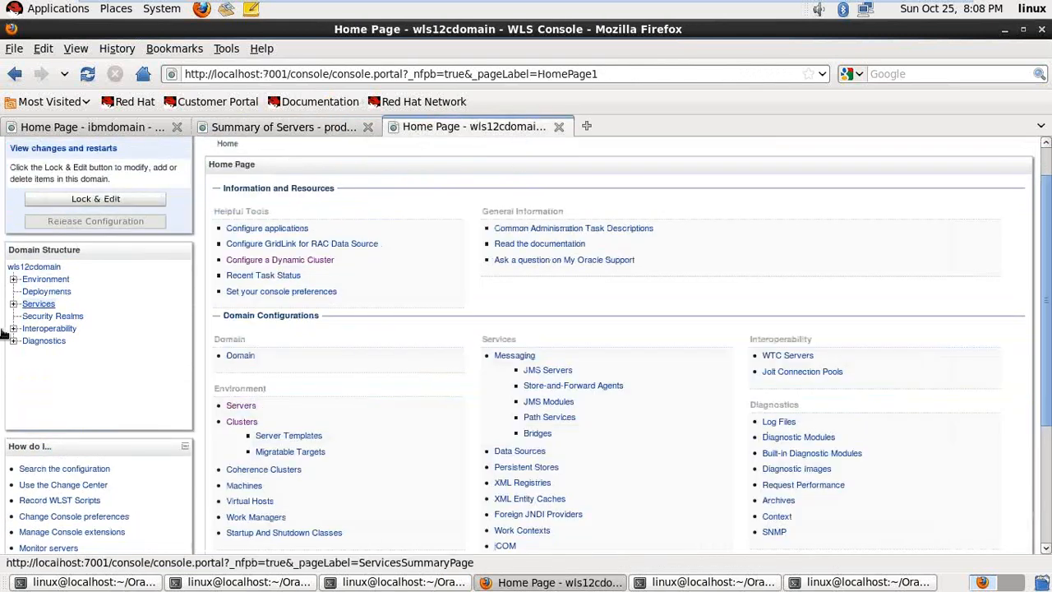
- Expand Environment and Clusters in the wls12cdomain Domain Structure and select Clusters
left_click(13, 280)
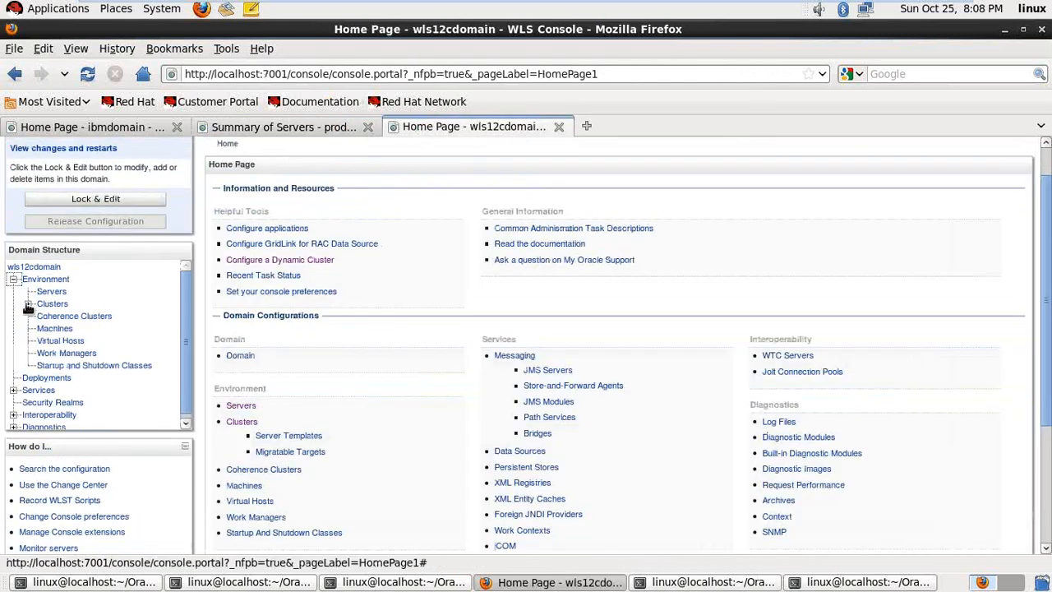
left_click(28, 305)
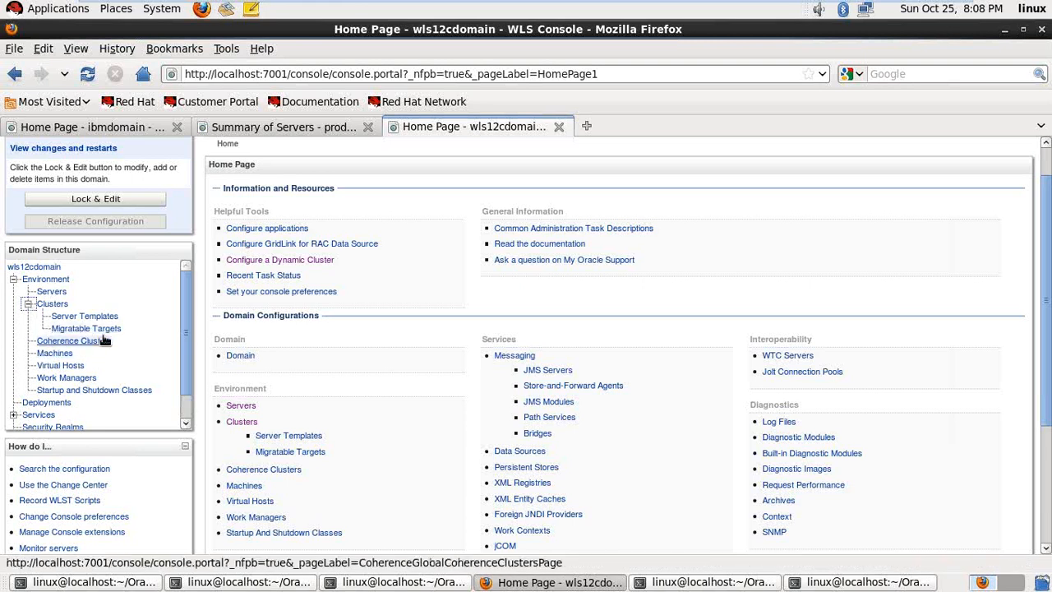
left_click(52, 304)
- Log back in with the saved administrator credentials and open Environment > Clusters, which lists no clusters
left_click(857, 387)
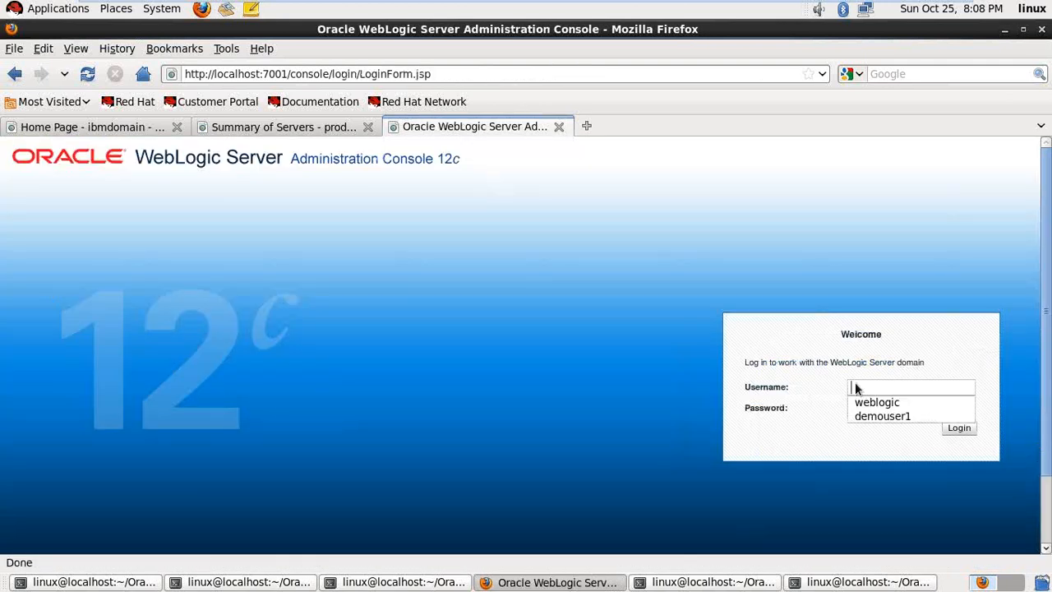
left_click(873, 403)
left_click(882, 407)
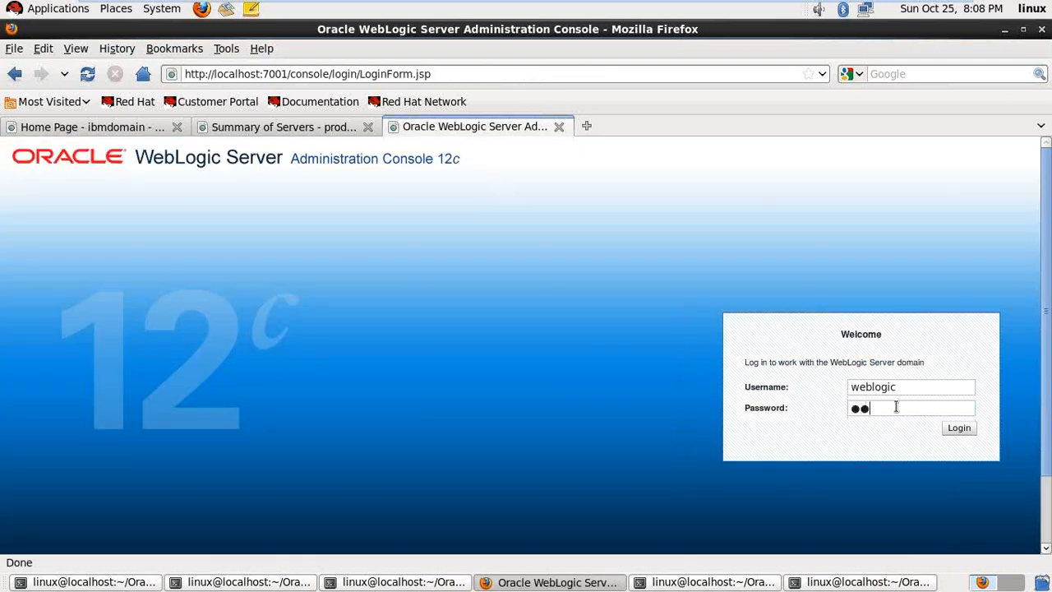
key("Return")
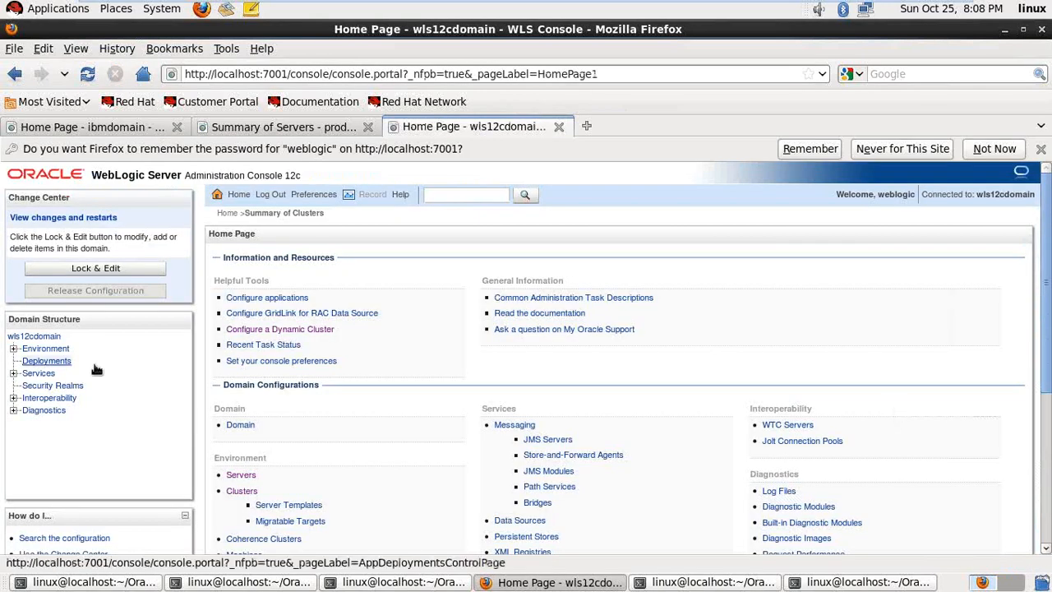
left_click(13, 348)
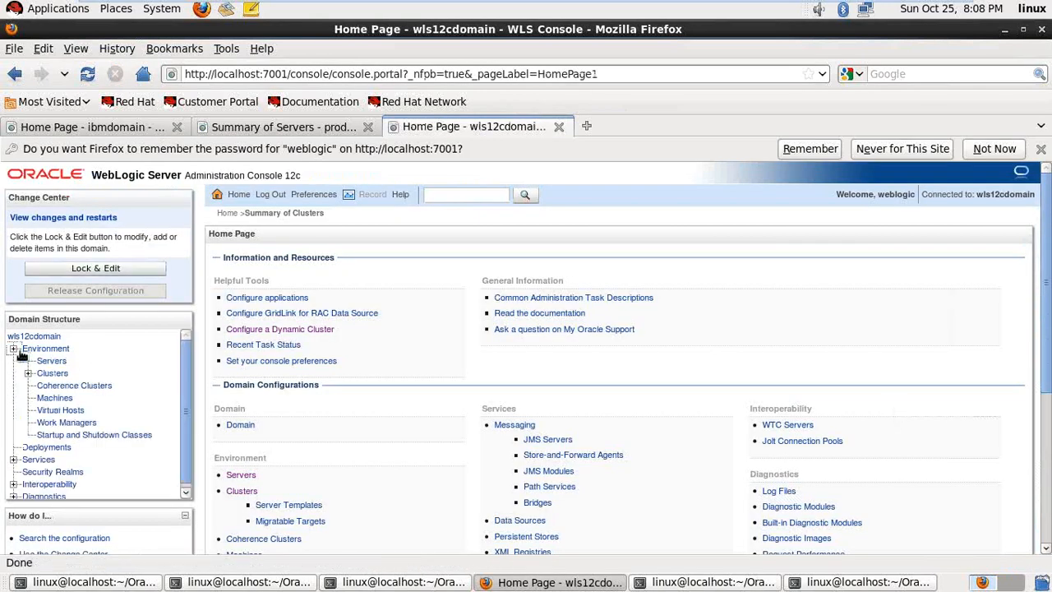
left_click(51, 373)
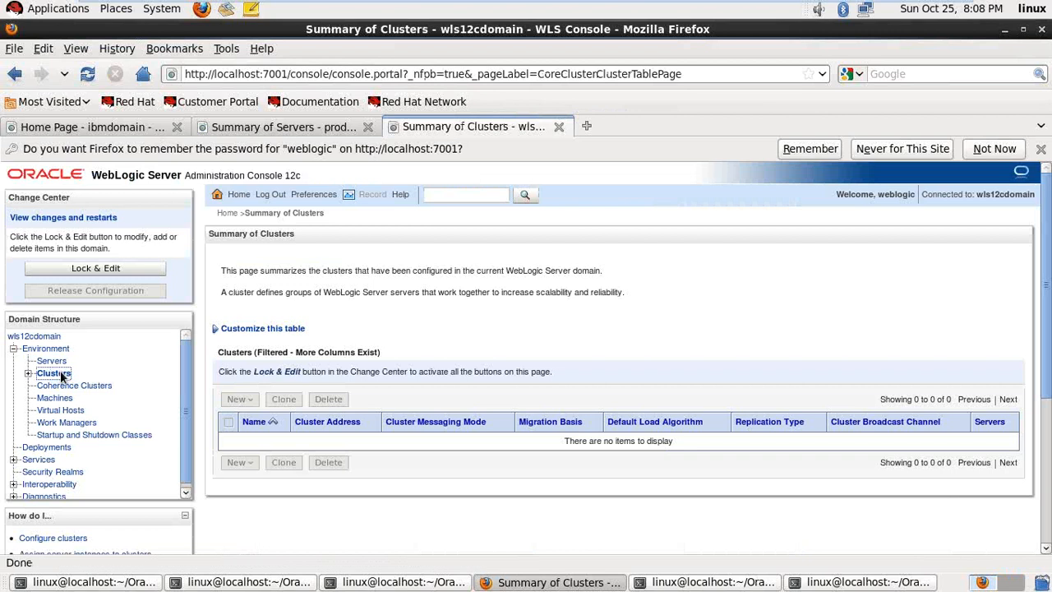
- Lock & Edit the domain configuration and check the New cluster types list
left_click(96, 268)
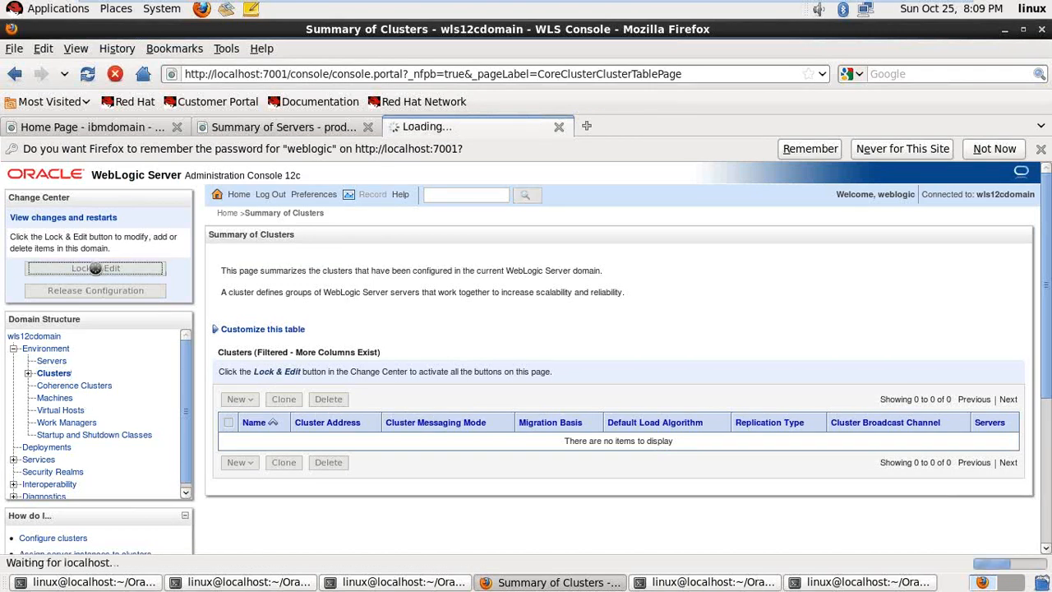
left_click(246, 376)
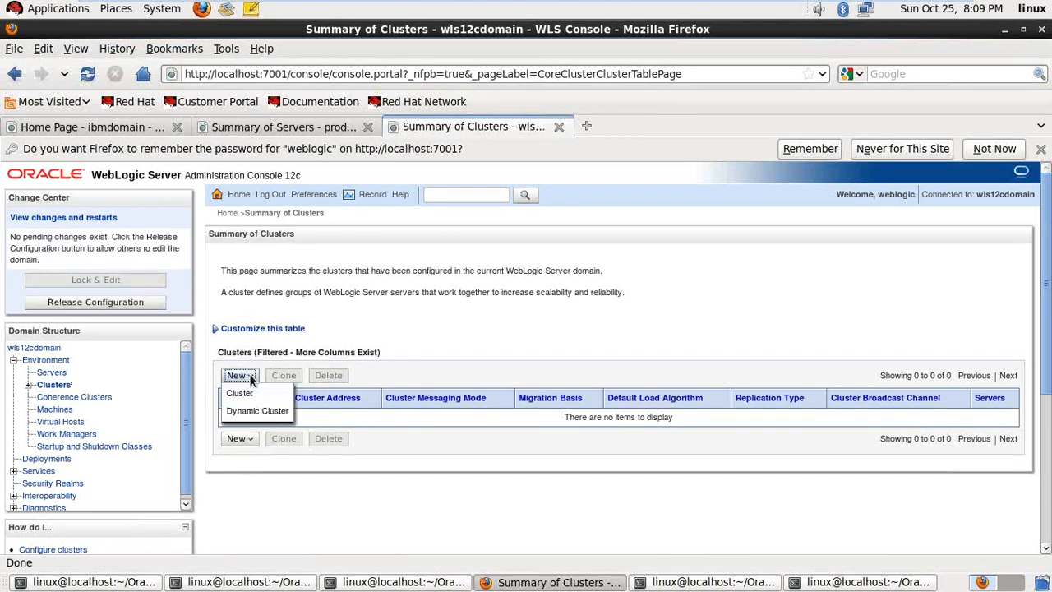
left_click(475, 347)
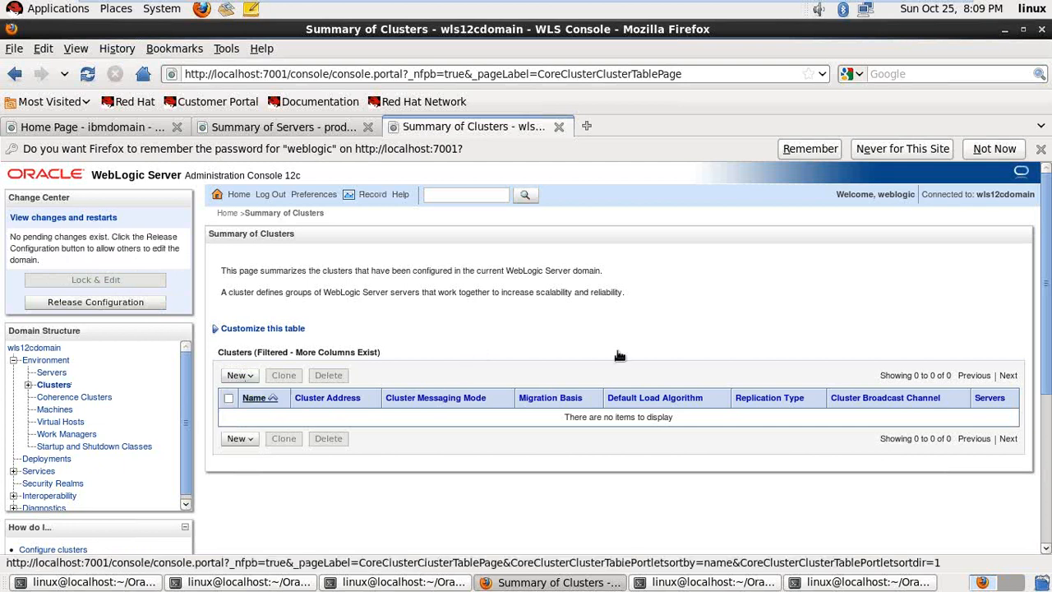
scroll(106, 407, "down", 3)
scroll(102, 415, "up", 3)
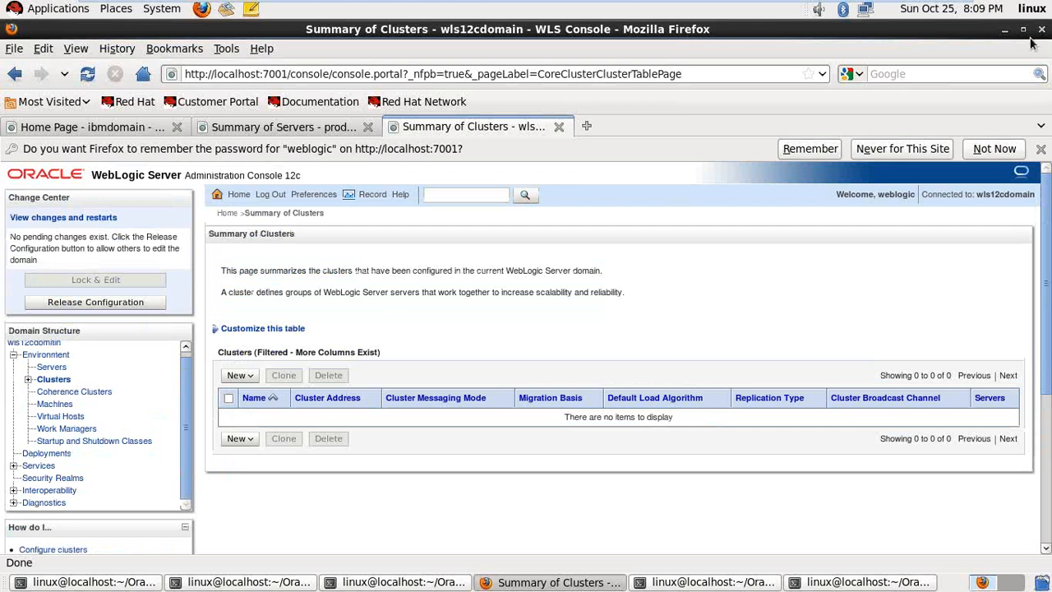
- Minimize Firefox and leave VMware full-screen mode to bring Word forward
left_click(1005, 30)
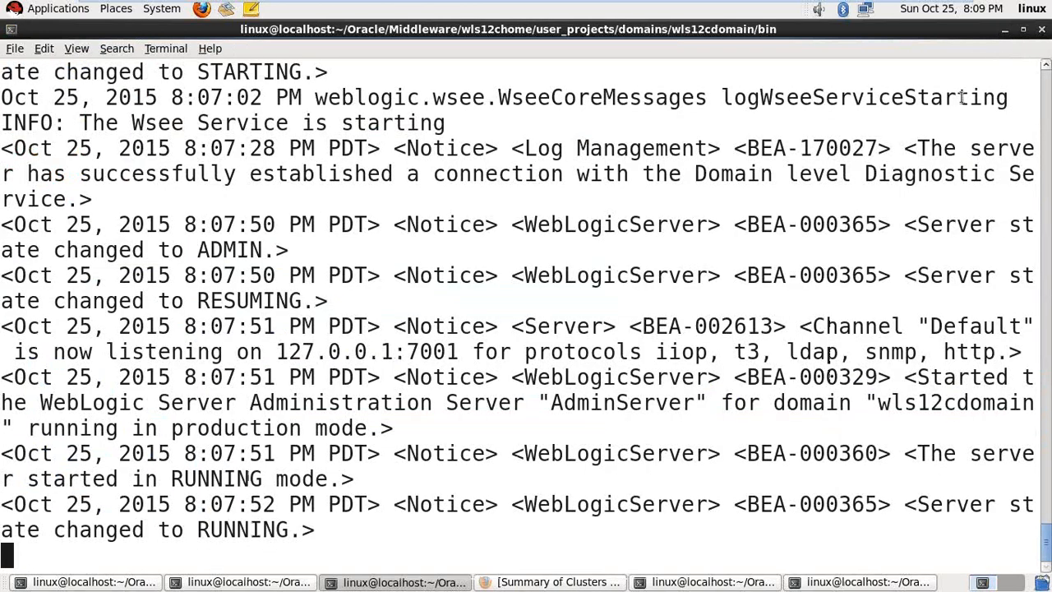
key("ctrl+alt+Return")
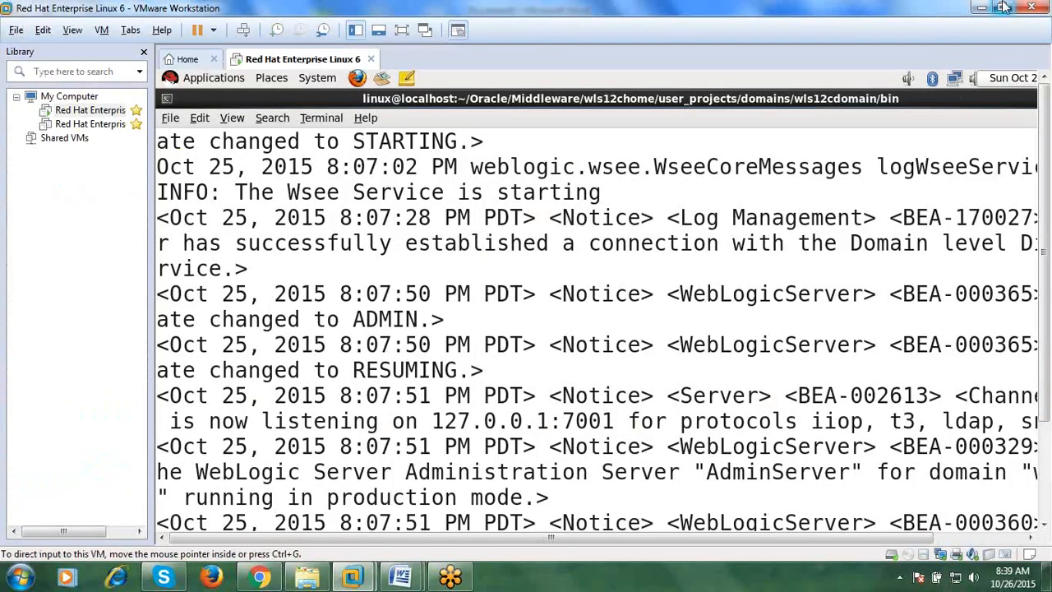
left_click(989, 8)
scroll(527, 442, "down", 3)
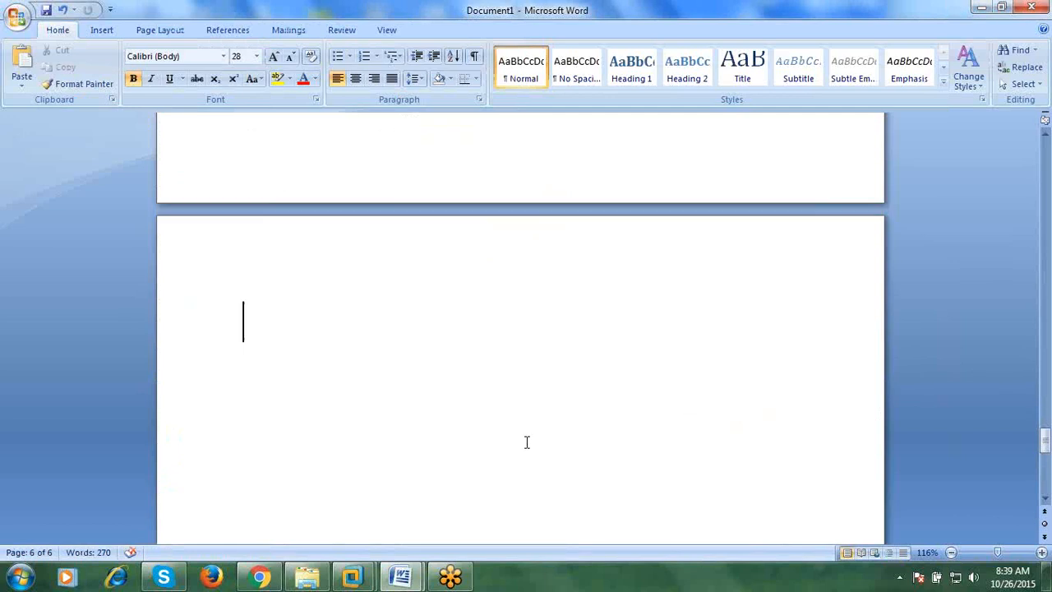
scroll(504, 378, "up", 15)
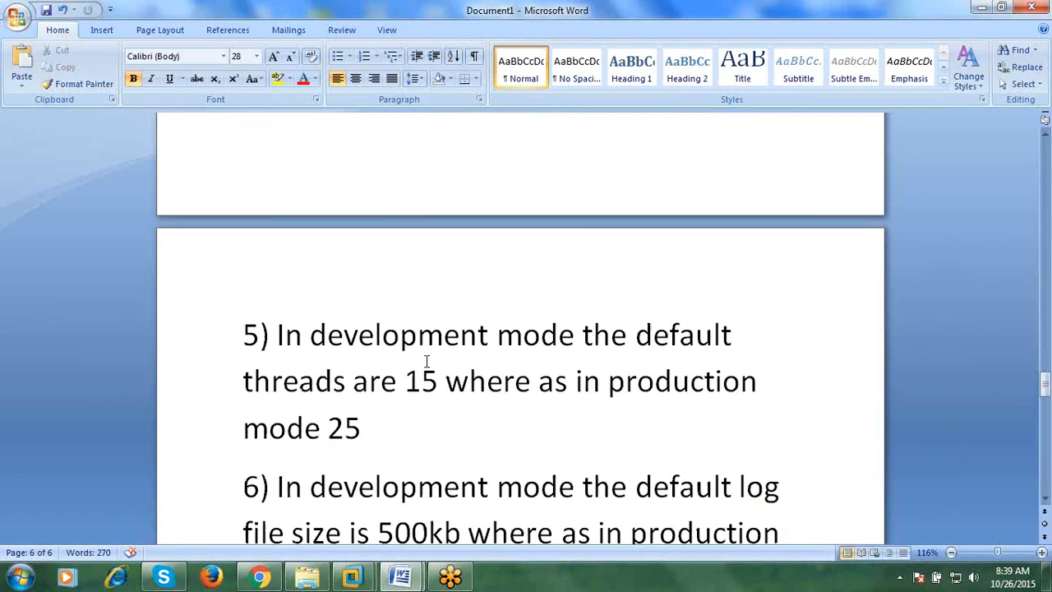
scroll(426, 359, "up", 12)
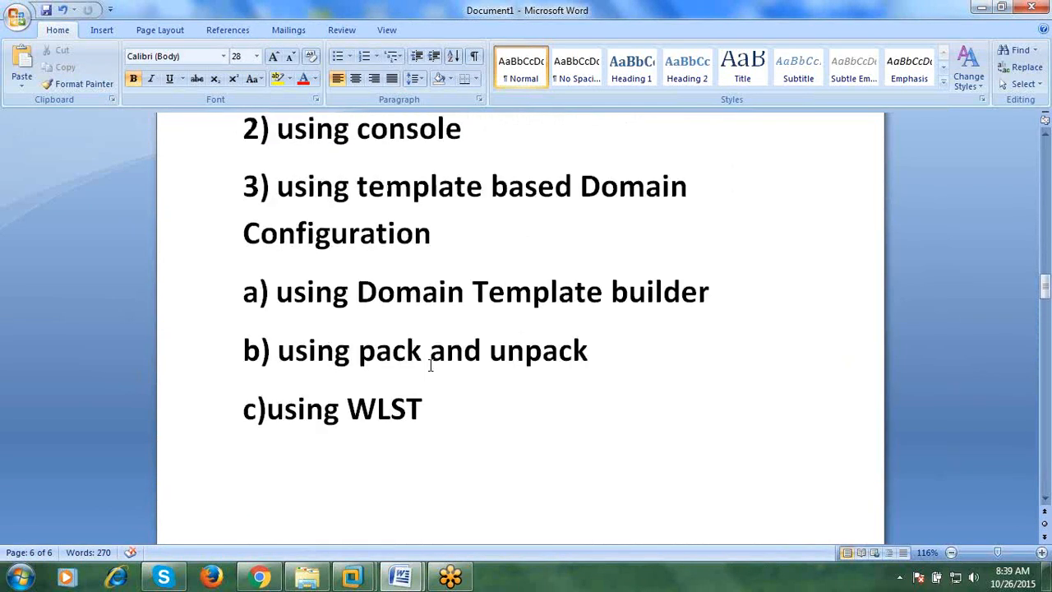
scroll(426, 364, "down", 2)
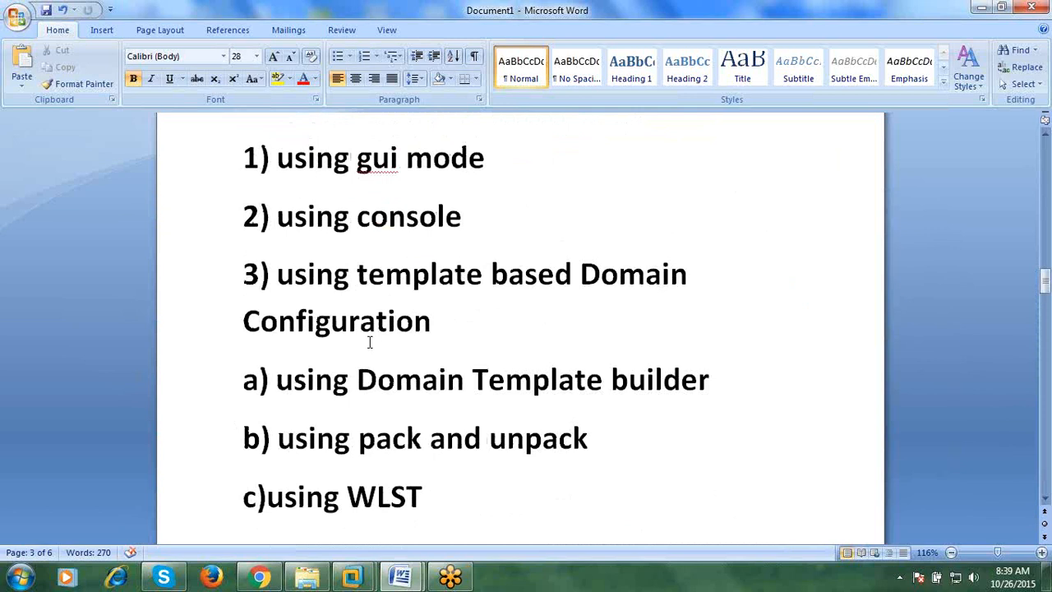
scroll(369, 341, "up", 5)
scroll(369, 342, "down", 4)
scroll(369, 341, "down", 4)
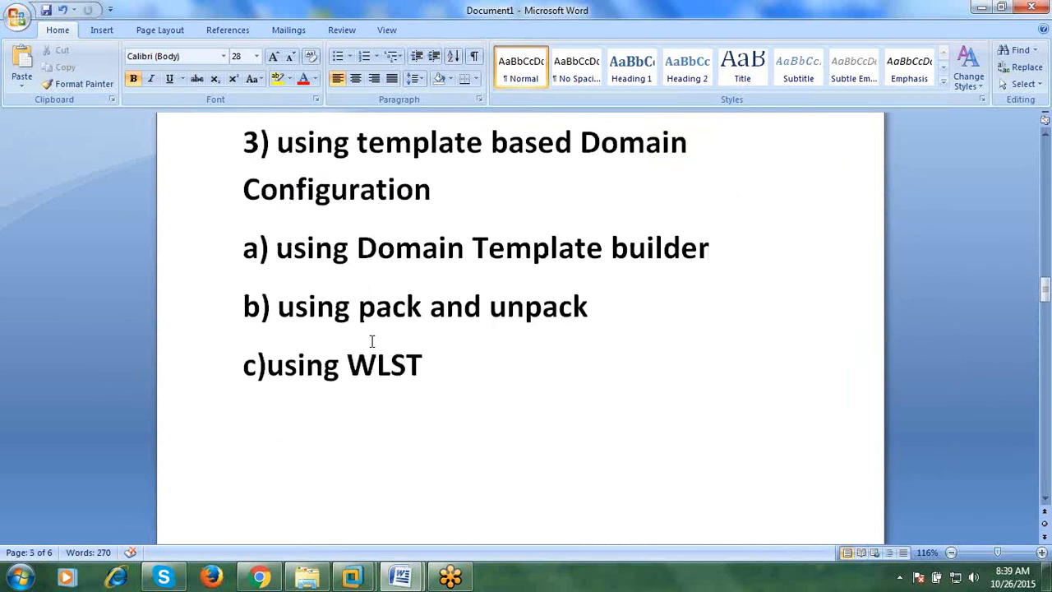
scroll(389, 351, "up", 2)
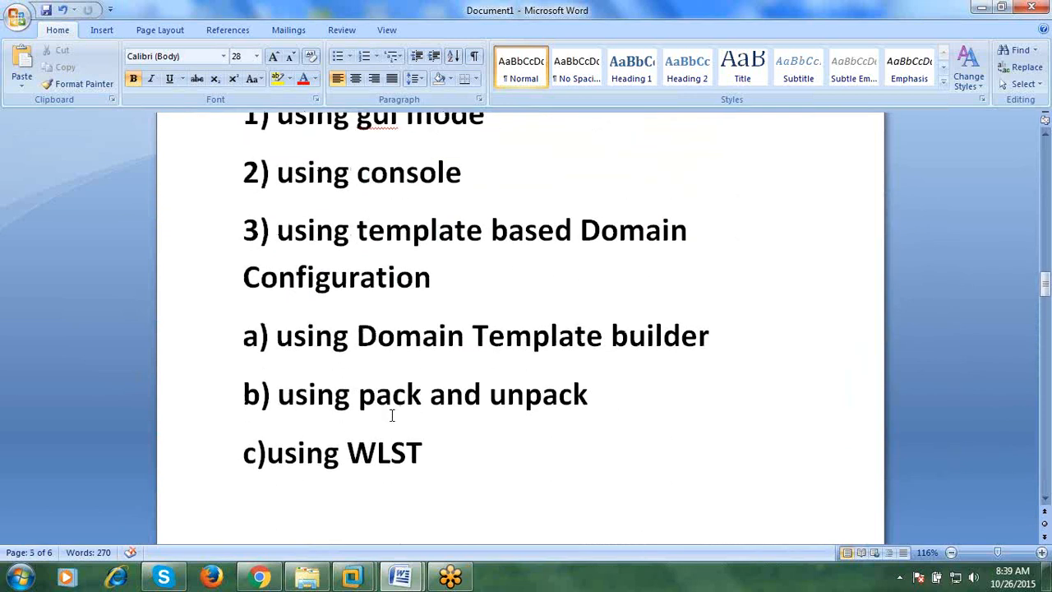
scroll(372, 411, "down", 15)
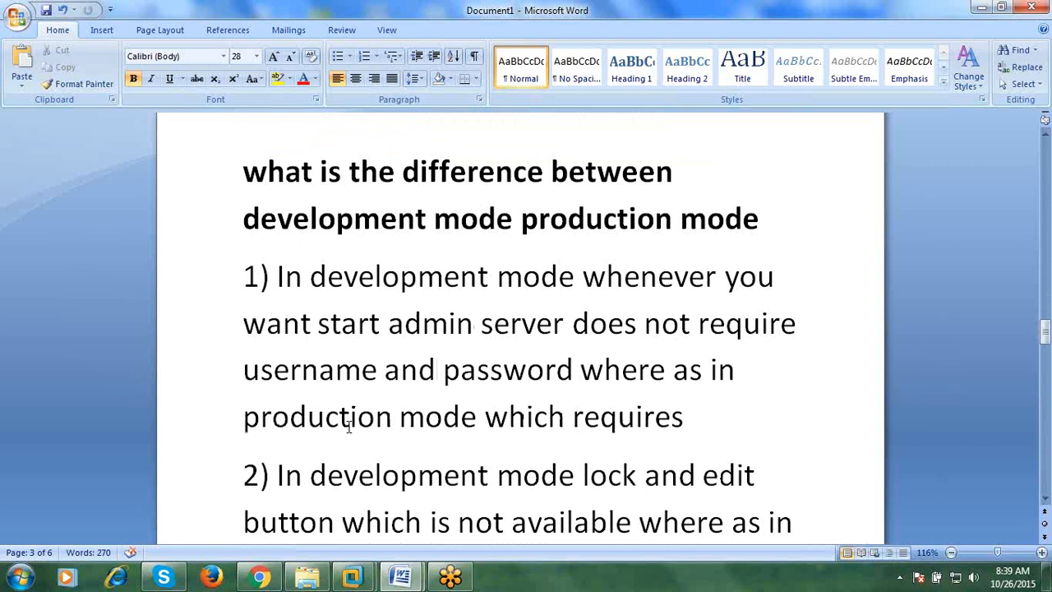
scroll(353, 424, "down", 20)
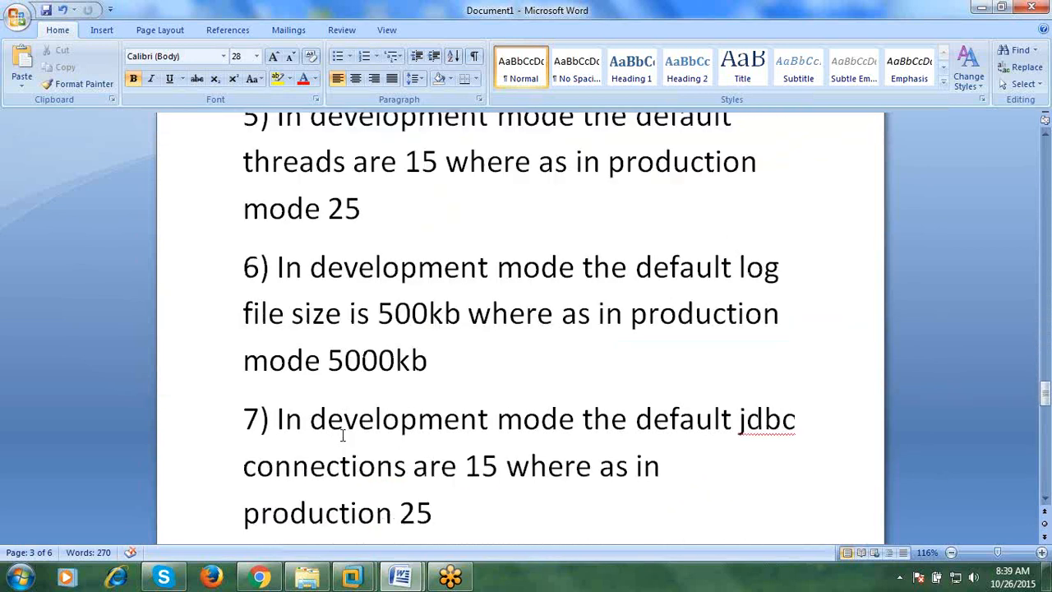
scroll(334, 447, "down", 8)
left_click(333, 446)
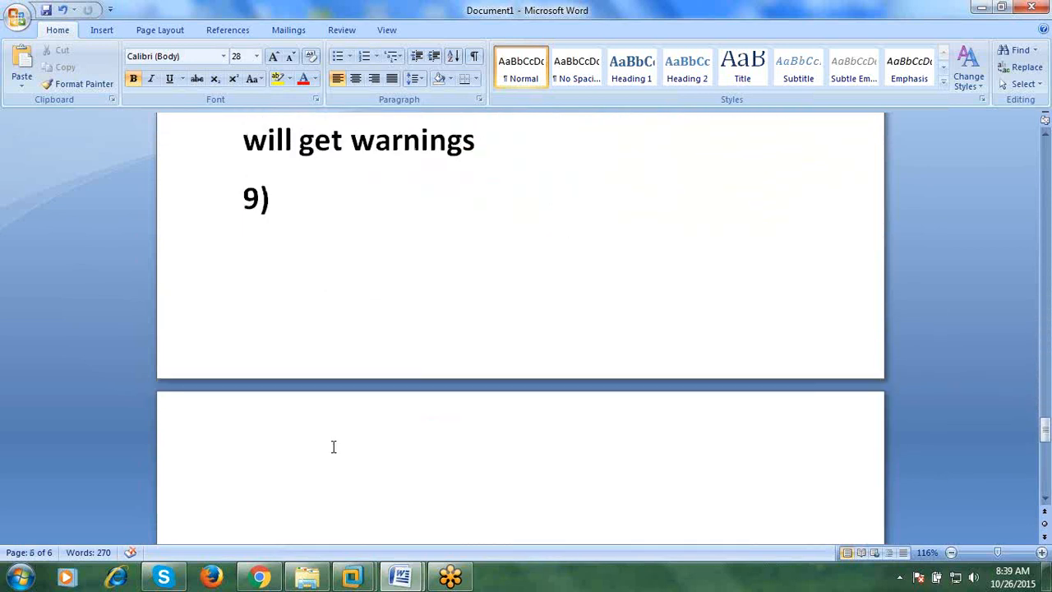
scroll(334, 446, "down", 4)
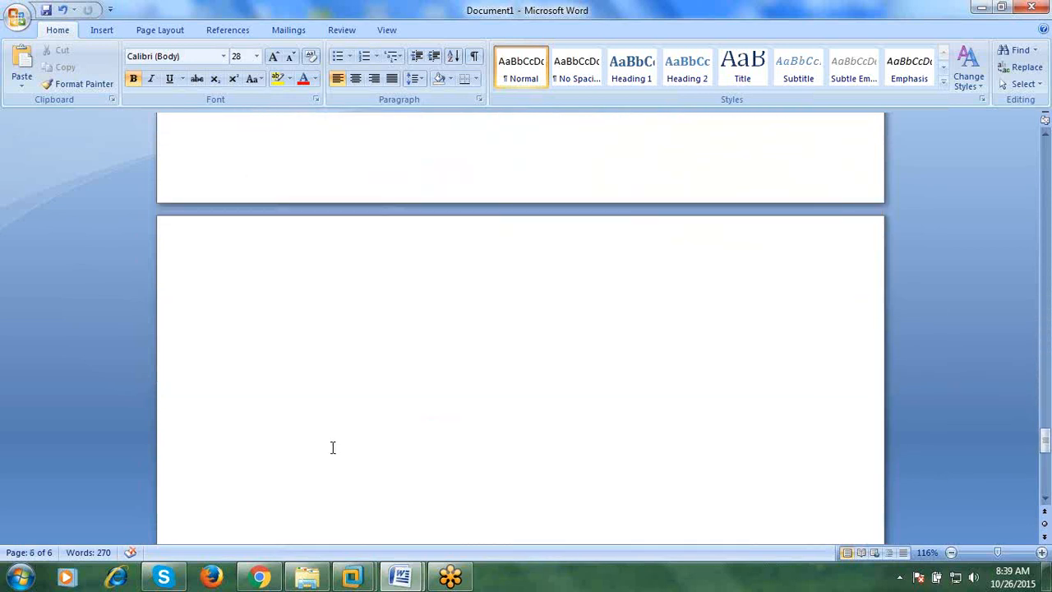